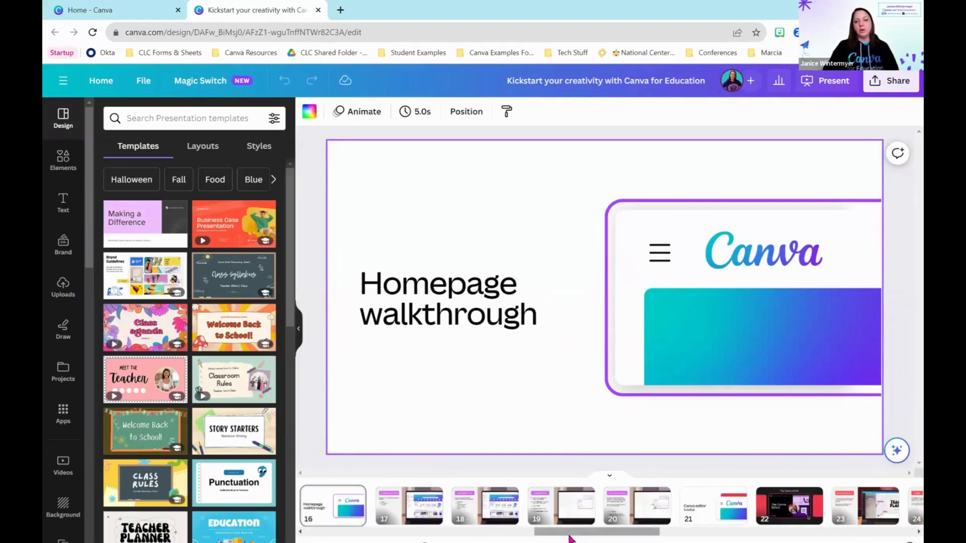
Step: Switch from the presentation editor to the Canva home page and go back to its beginning
{"action": "mouse_move", "coordinate": [572, 535]}
{"action": "left_mouse_down"}
{"action": "mouse_move", "coordinate": [698, 540]}
{"action": "mouse_move", "coordinate": [544, 541]}
{"action": "mouse_move", "coordinate": [564, 539]}
{"action": "left_mouse_up"}
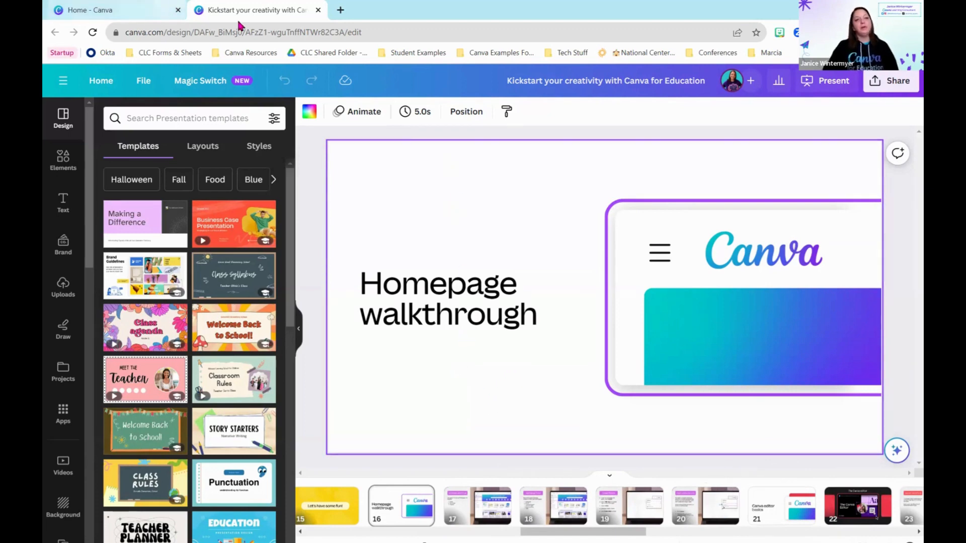
{"action": "left_click", "coordinate": [127, 10]}
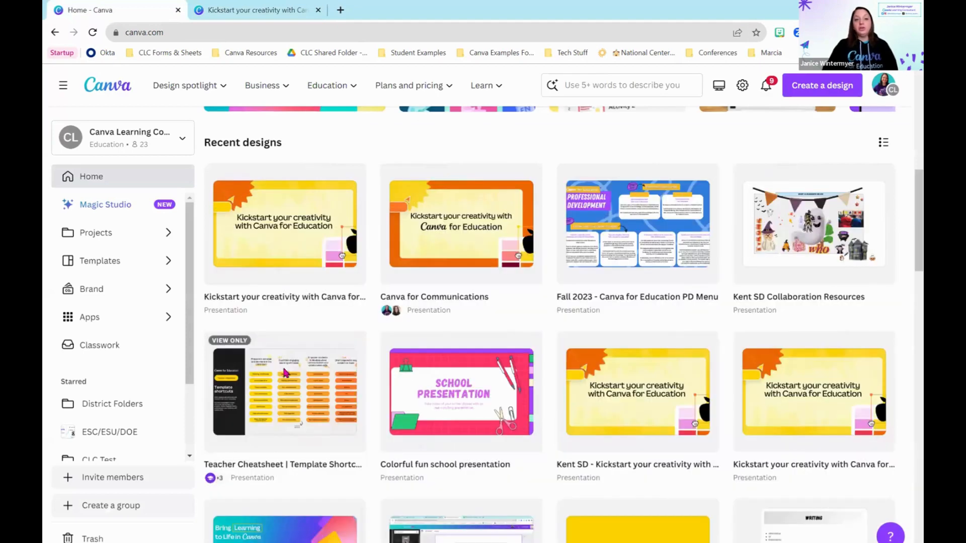
{"action": "scroll", "coordinate": [372, 409], "scroll_direction": "up", "scroll_amount": 10}
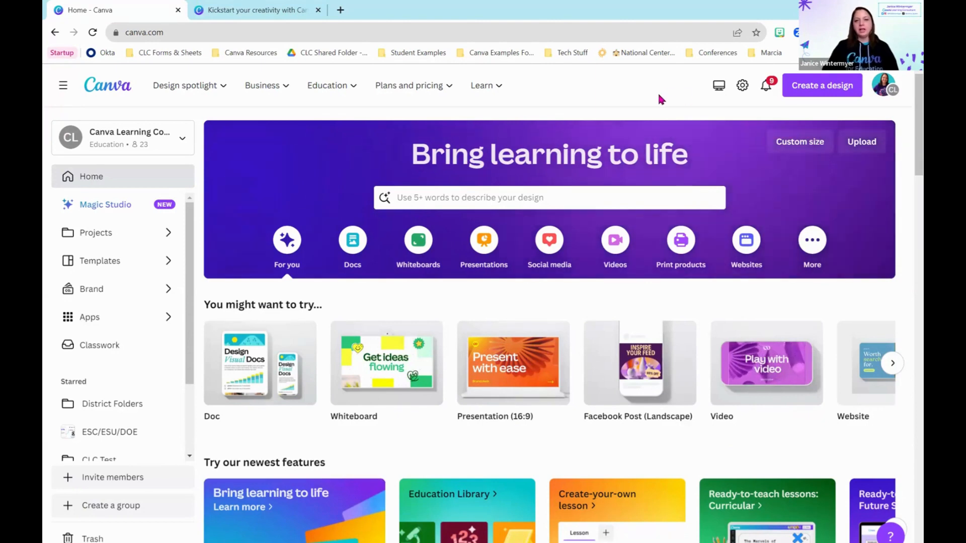
Step: View the list of teams the account can switch to, and close it without changing team
{"action": "mouse_move", "coordinate": [498, 86]}
{"action": "mouse_move", "coordinate": [409, 86]}
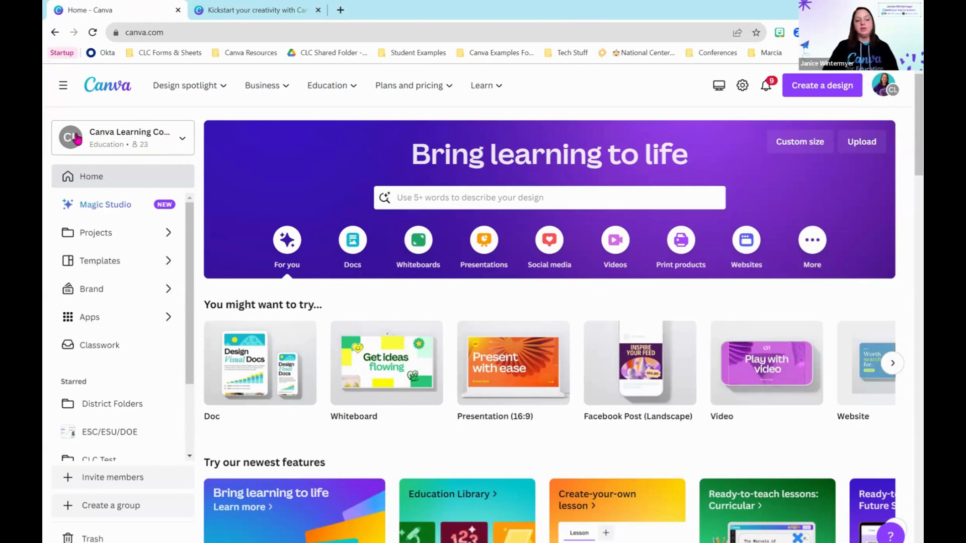
{"action": "left_click", "coordinate": [149, 141]}
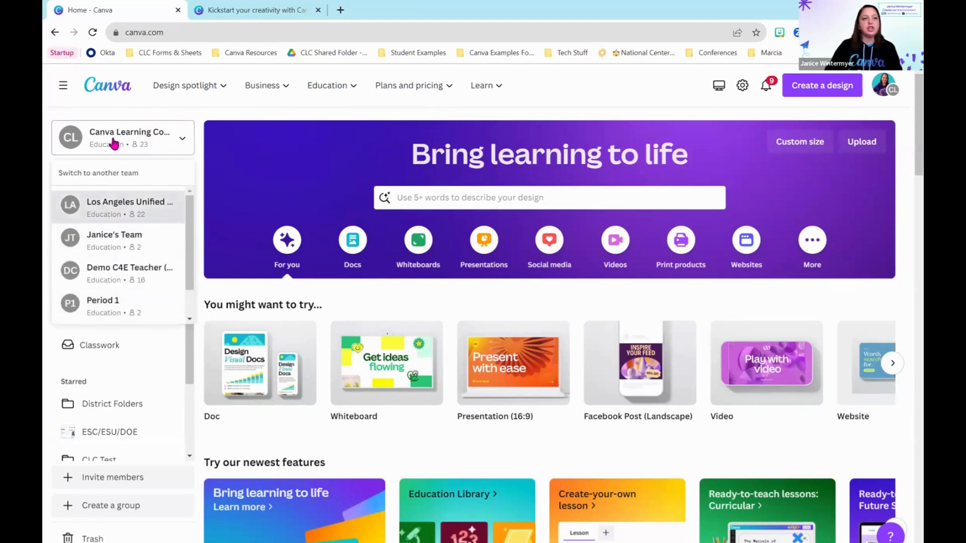
{"action": "left_click", "coordinate": [133, 132]}
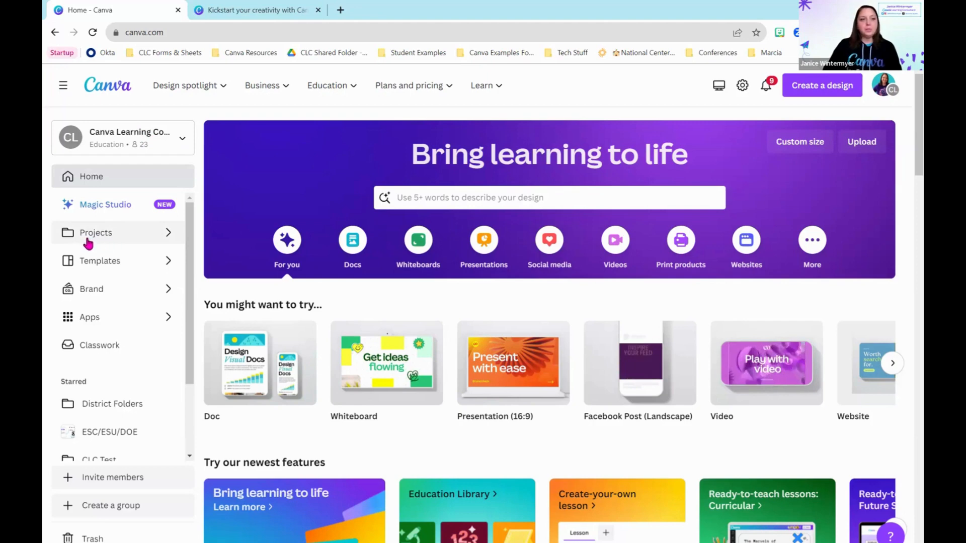
Step: Visit the Projects page briefly, and return to the home page to browse the recent designs
{"action": "left_click", "coordinate": [106, 237]}
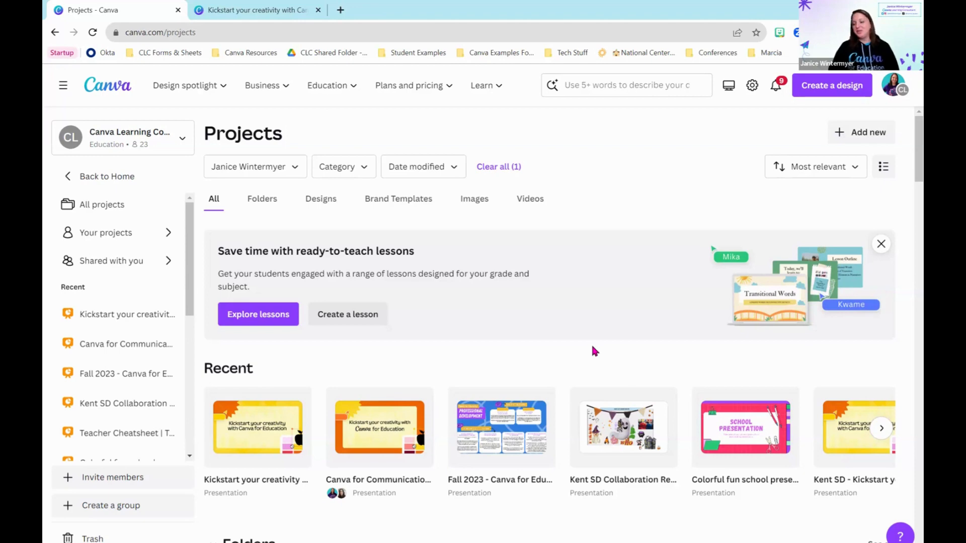
{"action": "left_click", "coordinate": [134, 175]}
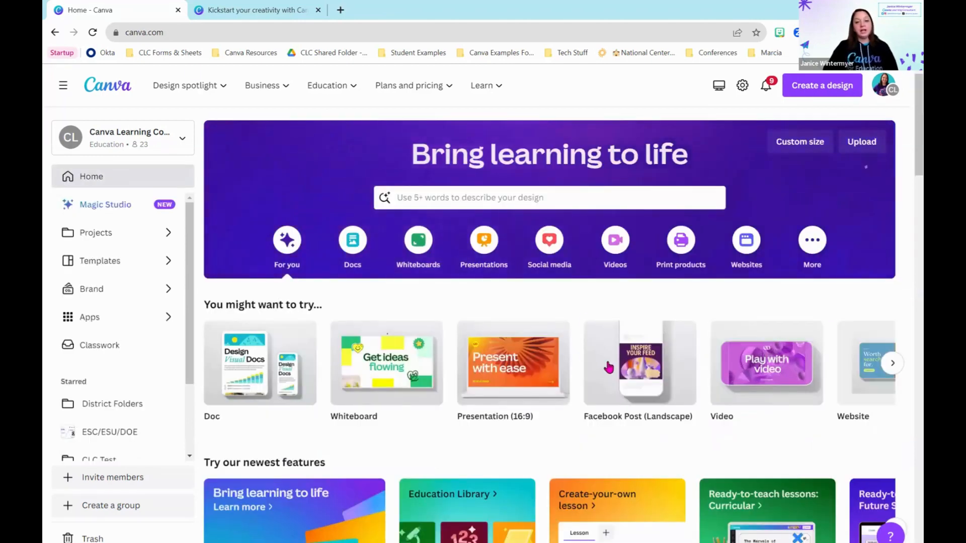
{"action": "scroll", "coordinate": [619, 365], "scroll_direction": "down", "scroll_amount": 5}
{"action": "scroll", "coordinate": [619, 365], "scroll_direction": "down", "scroll_amount": 4}
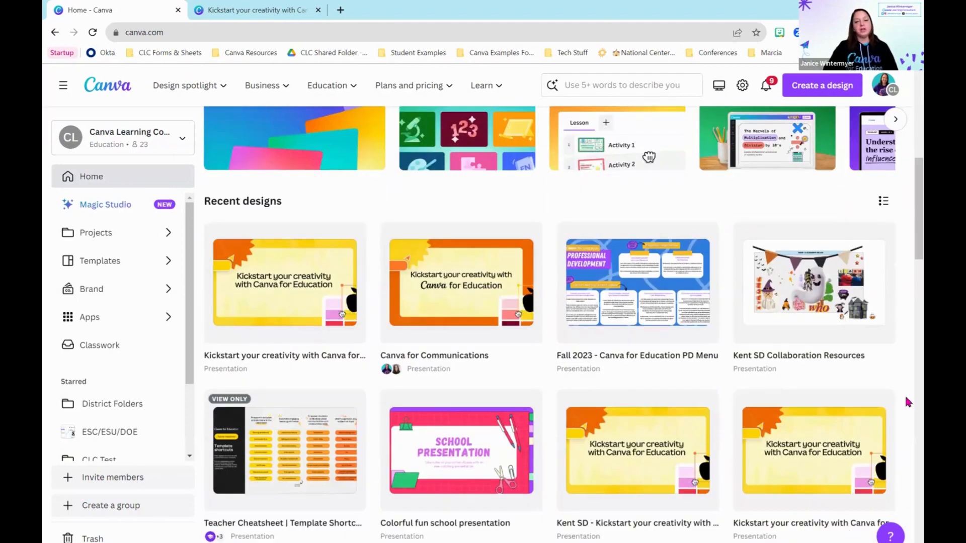
{"action": "scroll", "coordinate": [750, 372], "scroll_direction": "down", "scroll_amount": 3}
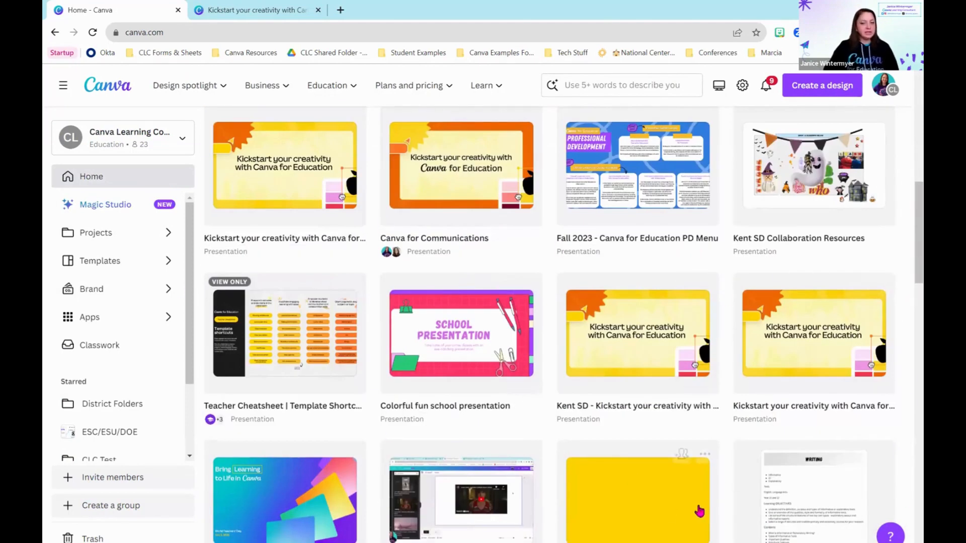
{"action": "scroll", "coordinate": [750, 473], "scroll_direction": "down", "scroll_amount": 3}
{"action": "scroll", "coordinate": [200, 179], "scroll_direction": "up", "scroll_amount": 6}
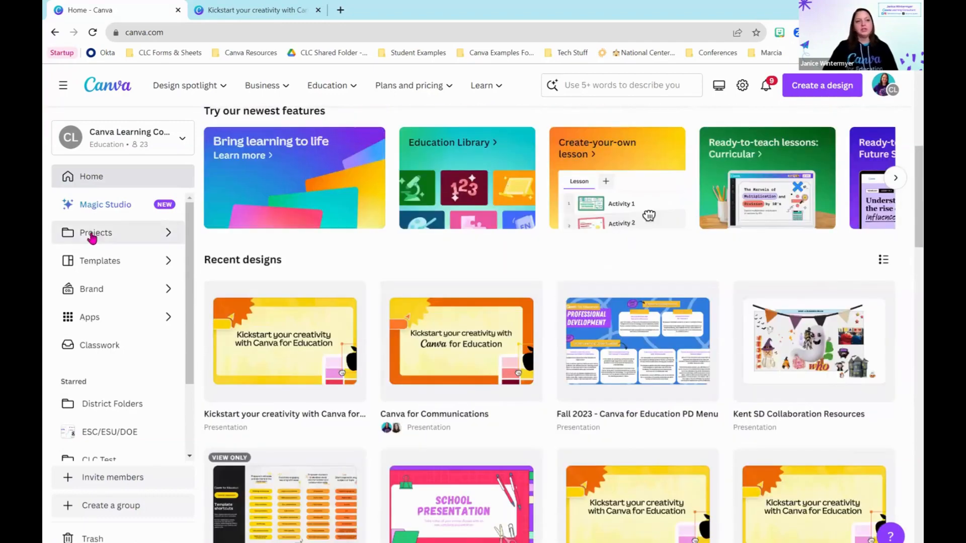
Step: Open the Projects page and examine its folders, designs and uploaded images
{"action": "left_click", "coordinate": [89, 233]}
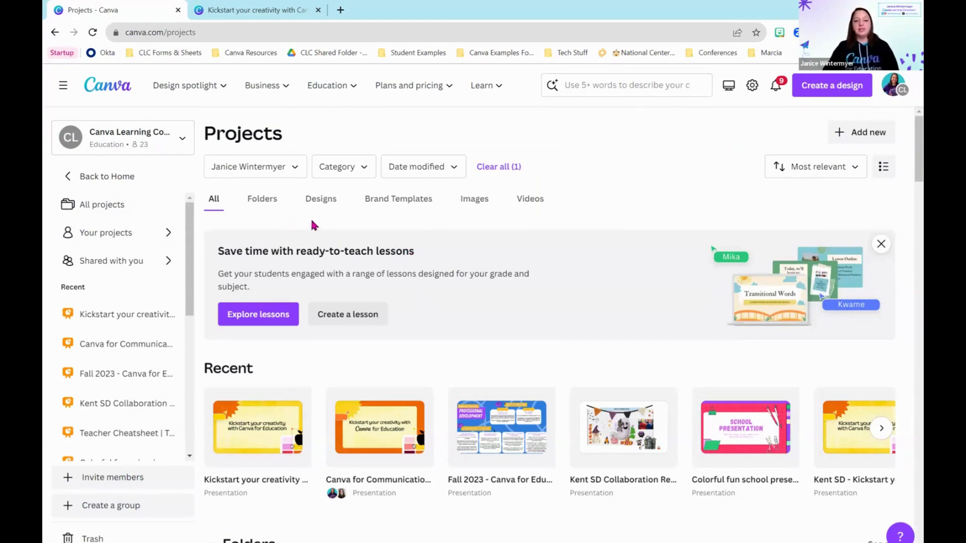
{"action": "scroll", "coordinate": [818, 300], "scroll_direction": "down", "scroll_amount": 5}
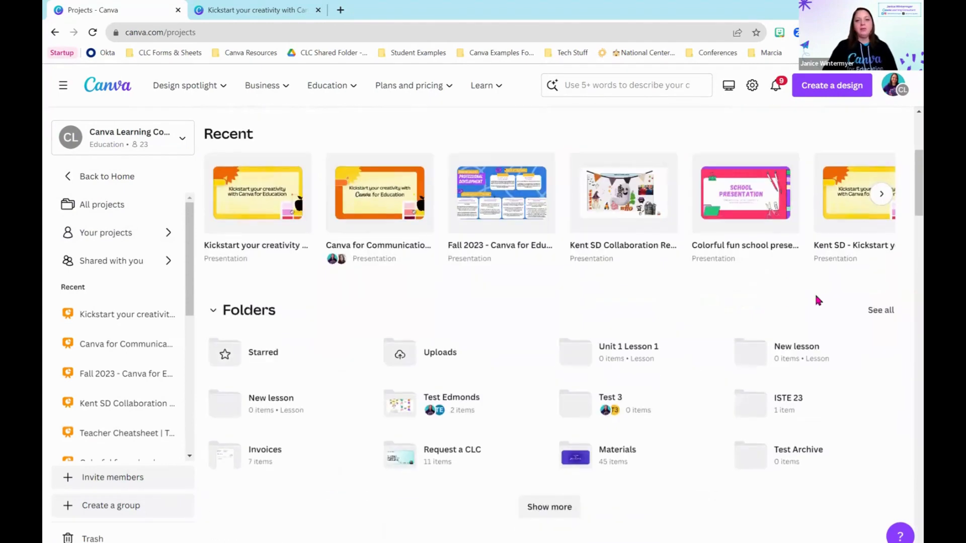
{"action": "scroll", "coordinate": [818, 300], "scroll_direction": "down", "scroll_amount": 4}
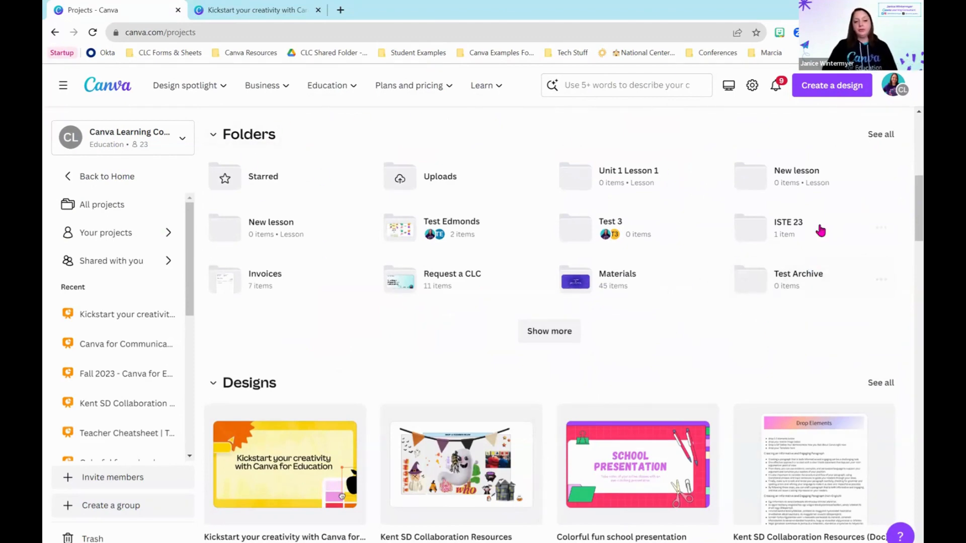
{"action": "scroll", "coordinate": [818, 244], "scroll_direction": "down", "scroll_amount": 2}
{"action": "scroll", "coordinate": [820, 246], "scroll_direction": "down", "scroll_amount": 2}
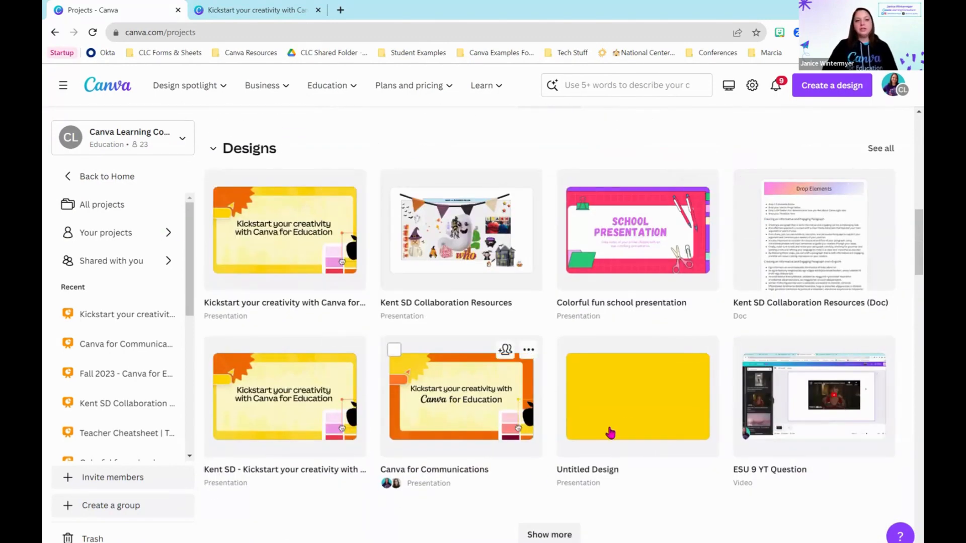
{"action": "scroll", "coordinate": [624, 413], "scroll_direction": "down", "scroll_amount": 4}
{"action": "scroll", "coordinate": [624, 413], "scroll_direction": "down", "scroll_amount": 11}
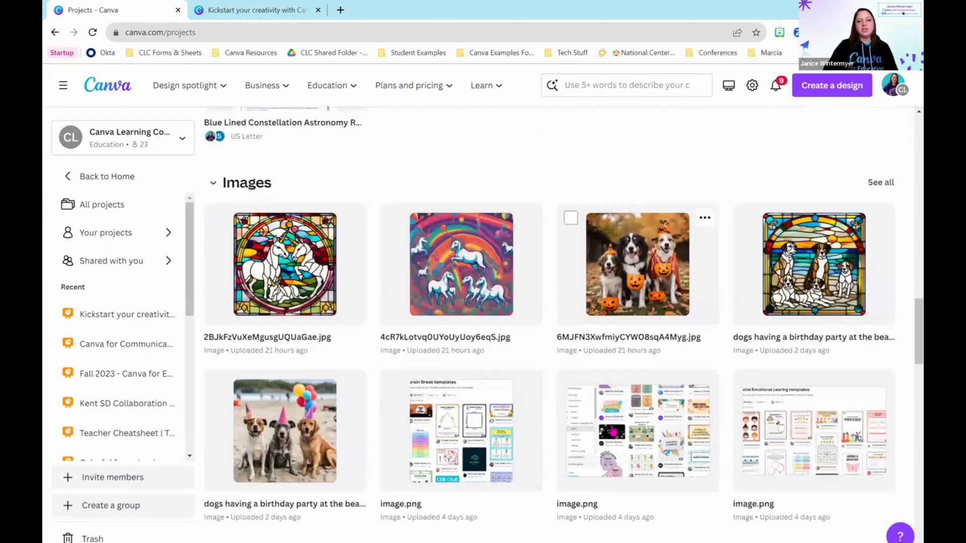
{"action": "scroll", "coordinate": [642, 454], "scroll_direction": "up", "scroll_amount": 17}
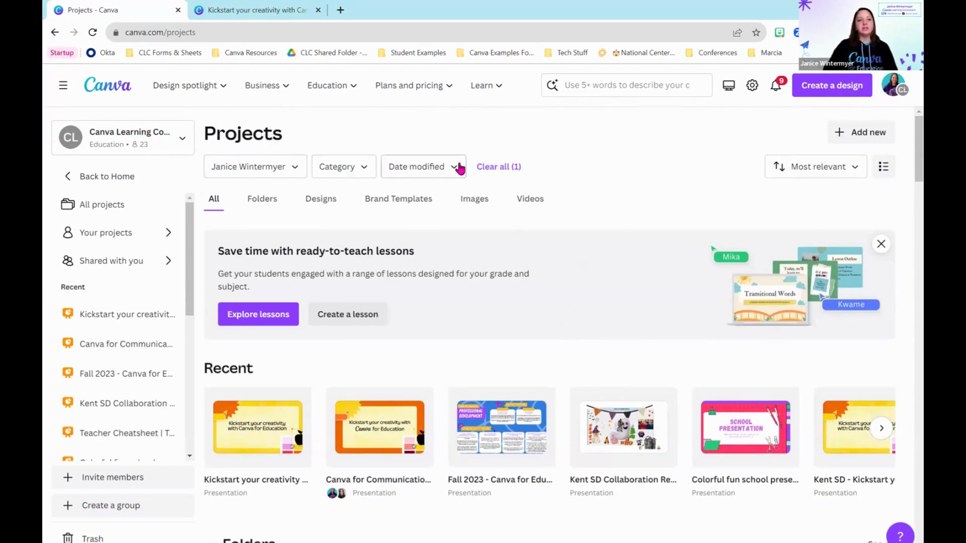
Step: Set the Projects owner filter to Any owner and look over the listed folders
{"action": "left_click", "coordinate": [256, 171]}
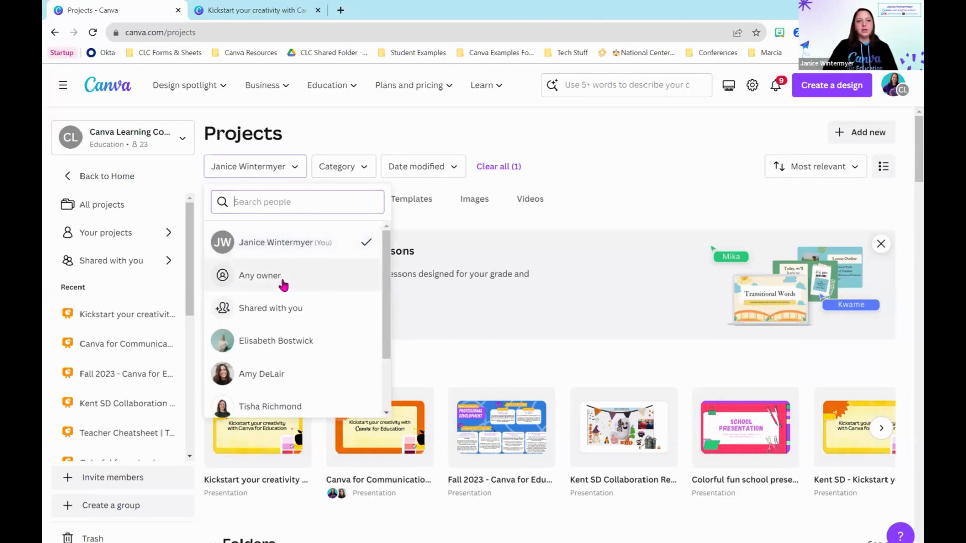
{"action": "left_click", "coordinate": [279, 276]}
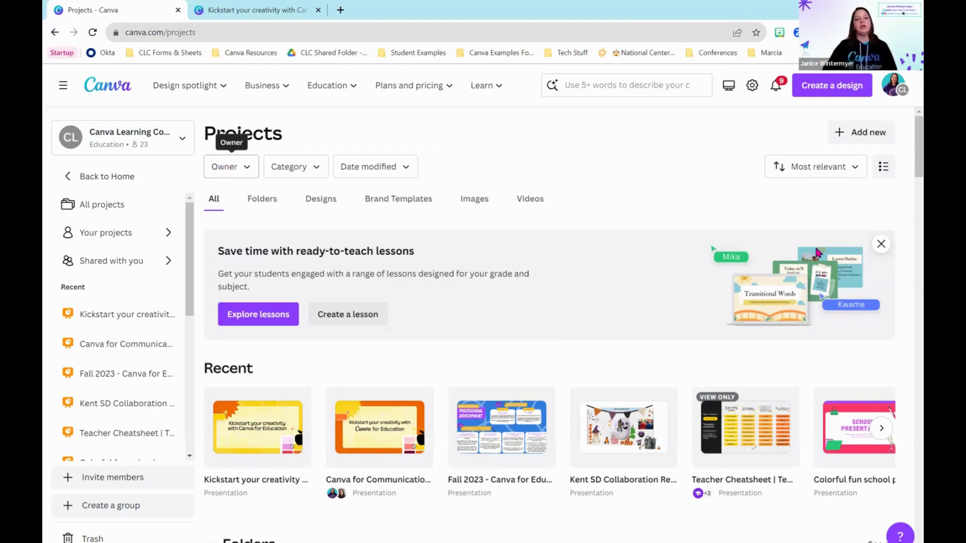
{"action": "scroll", "coordinate": [703, 367], "scroll_direction": "down", "scroll_amount": 5}
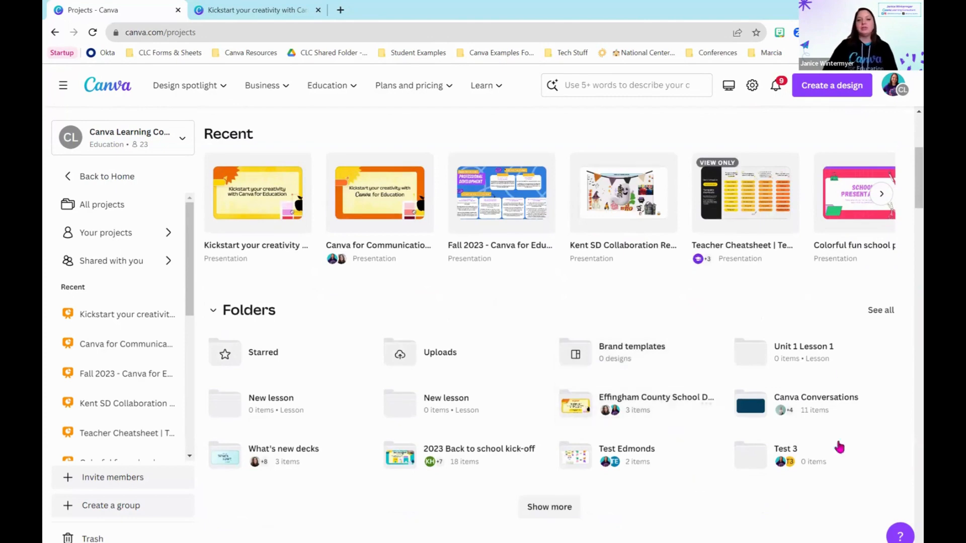
{"action": "scroll", "coordinate": [803, 461], "scroll_direction": "up", "scroll_amount": 5}
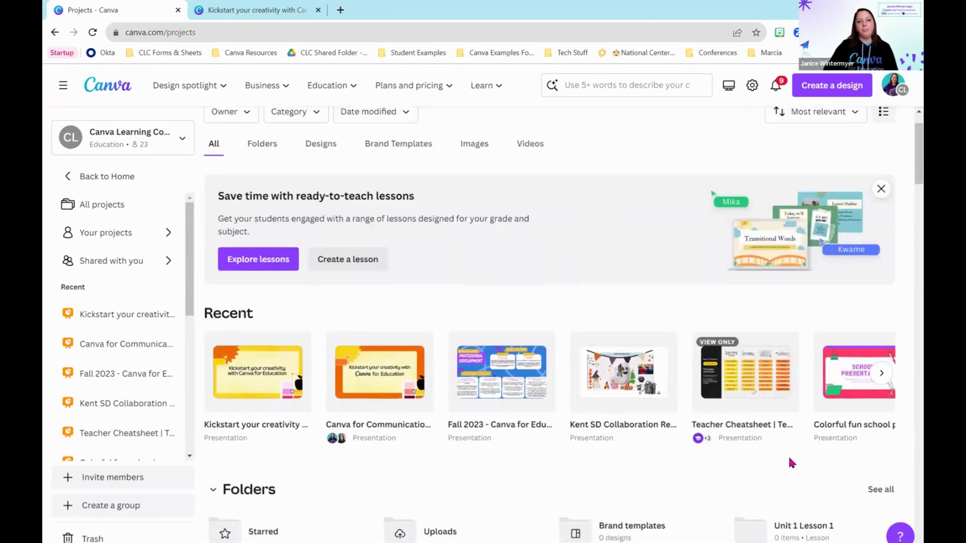
Step: Filter the projects to those owned by the current account and review the folders and designs
{"action": "left_click", "coordinate": [254, 170]}
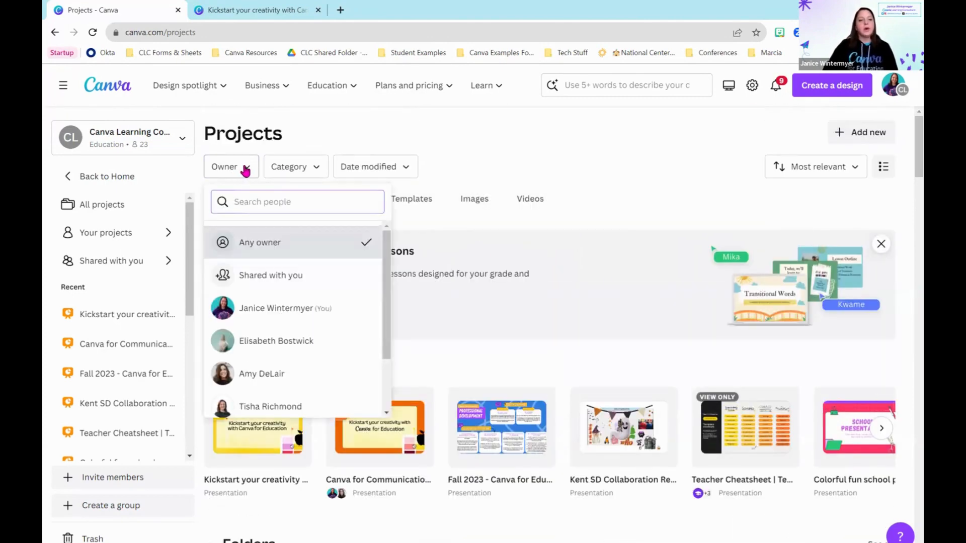
{"action": "left_click", "coordinate": [272, 309]}
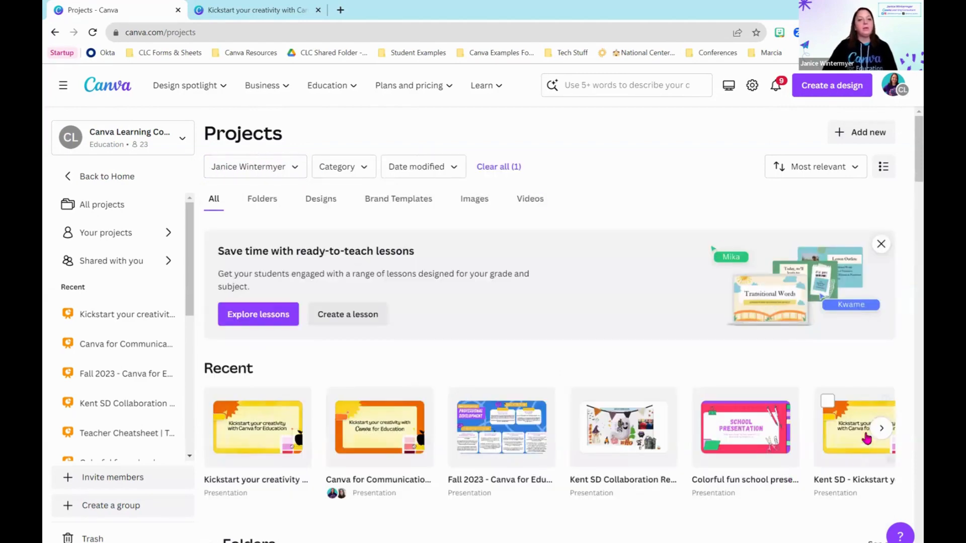
{"action": "scroll", "coordinate": [828, 402], "scroll_direction": "down", "scroll_amount": 3}
{"action": "scroll", "coordinate": [775, 418], "scroll_direction": "down", "scroll_amount": 2}
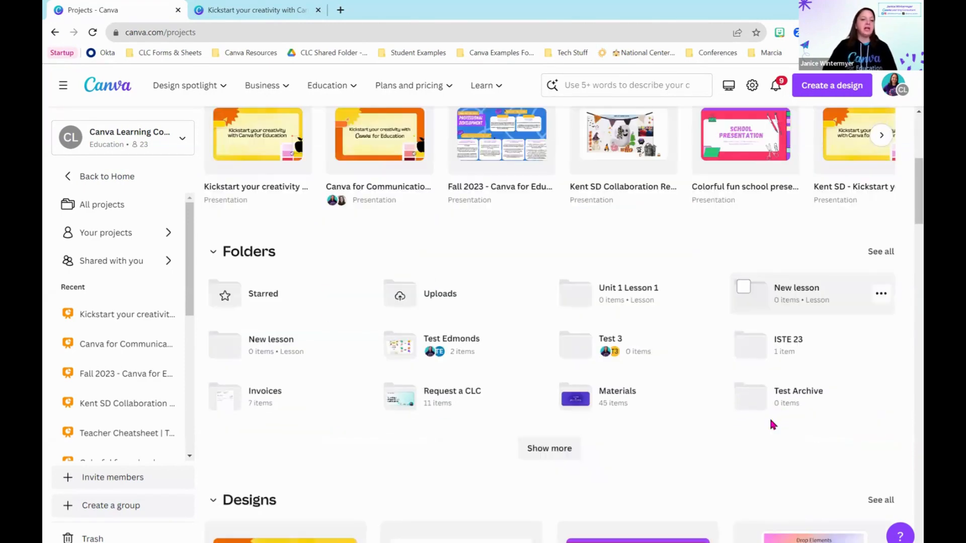
{"action": "scroll", "coordinate": [762, 422], "scroll_direction": "down", "scroll_amount": 1}
{"action": "scroll", "coordinate": [749, 435], "scroll_direction": "down", "scroll_amount": 4}
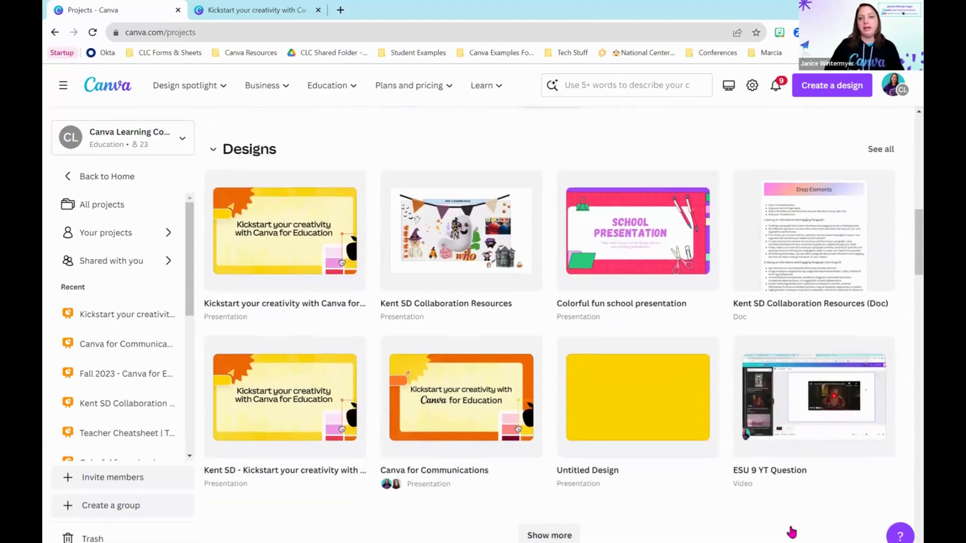
{"action": "scroll", "coordinate": [815, 383], "scroll_direction": "up", "scroll_amount": 10}
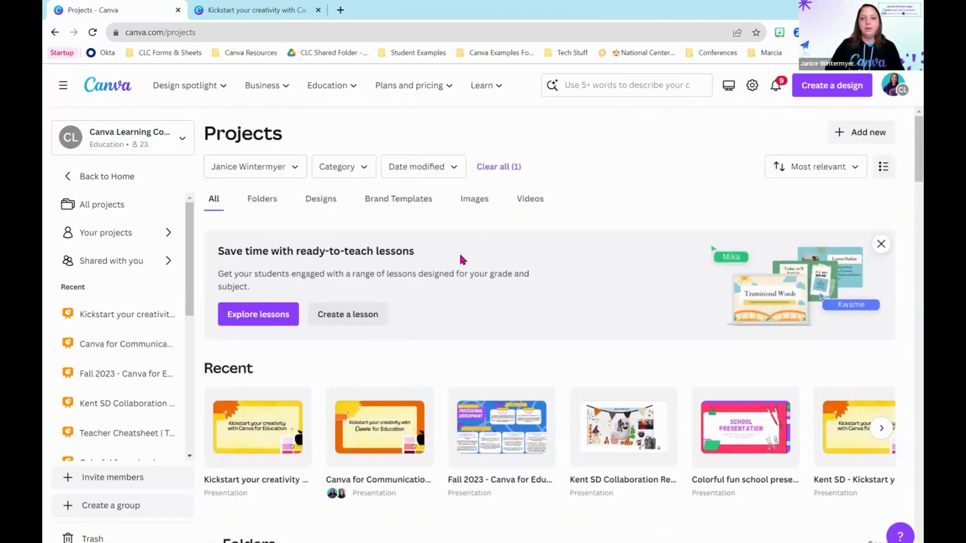
Step: Examine the options for adding new content to Projects, including the sources for importing from an app, and dismiss them
{"action": "left_click", "coordinate": [862, 137]}
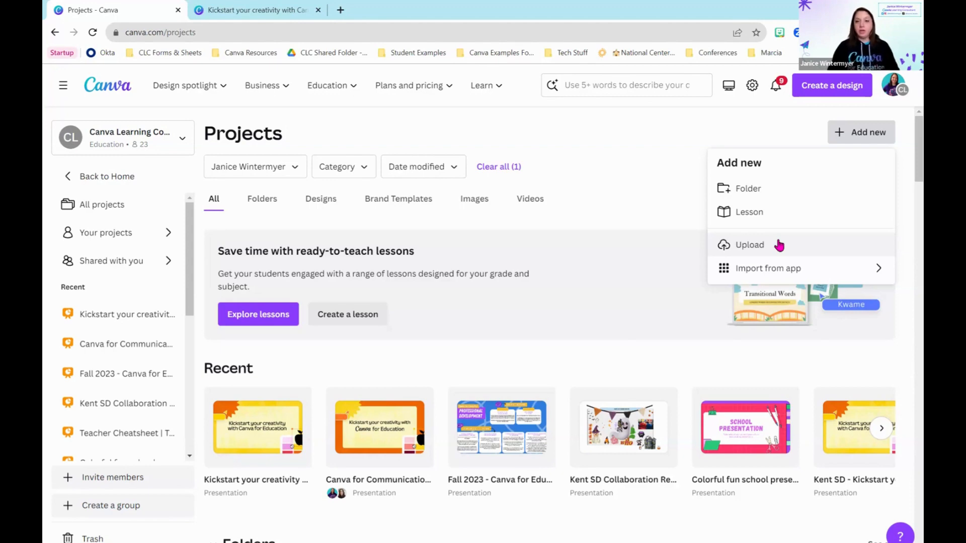
{"action": "left_click", "coordinate": [799, 272]}
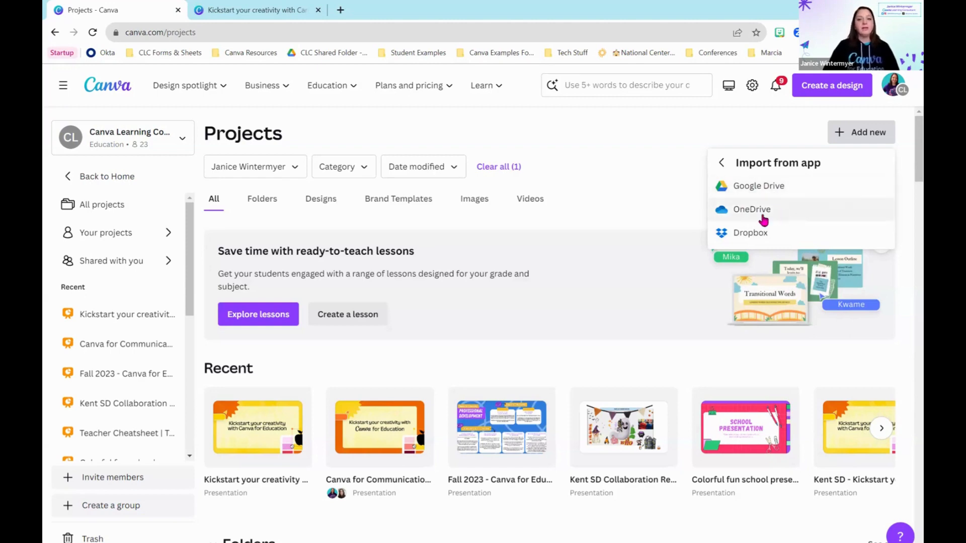
{"action": "left_click", "coordinate": [730, 160]}
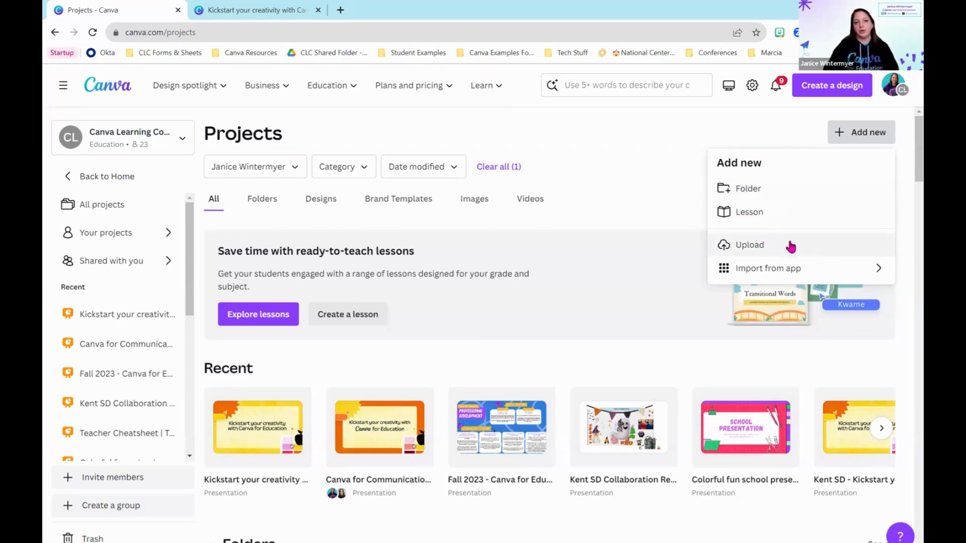
{"action": "left_click", "coordinate": [662, 179]}
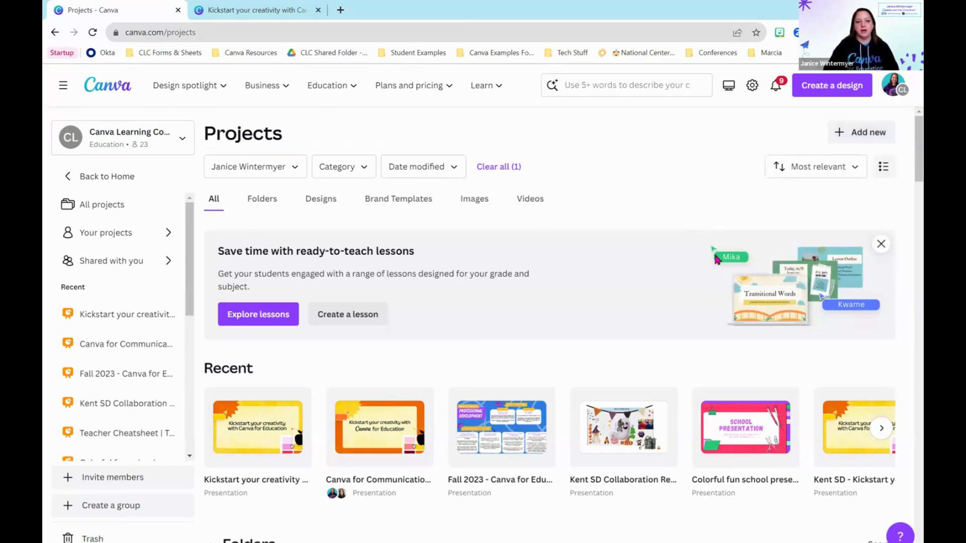
{"action": "scroll", "coordinate": [752, 287], "scroll_direction": "down", "scroll_amount": 3}
{"action": "scroll", "coordinate": [239, 154], "scroll_direction": "up", "scroll_amount": 3}
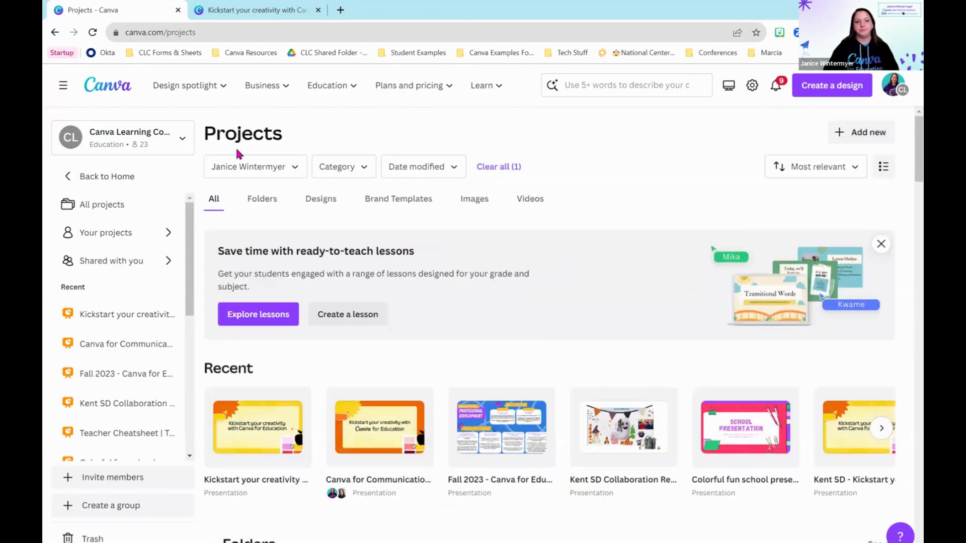
Step: Return to the home page, view the template suggestions in the main search, and close them
{"action": "left_click", "coordinate": [128, 177]}
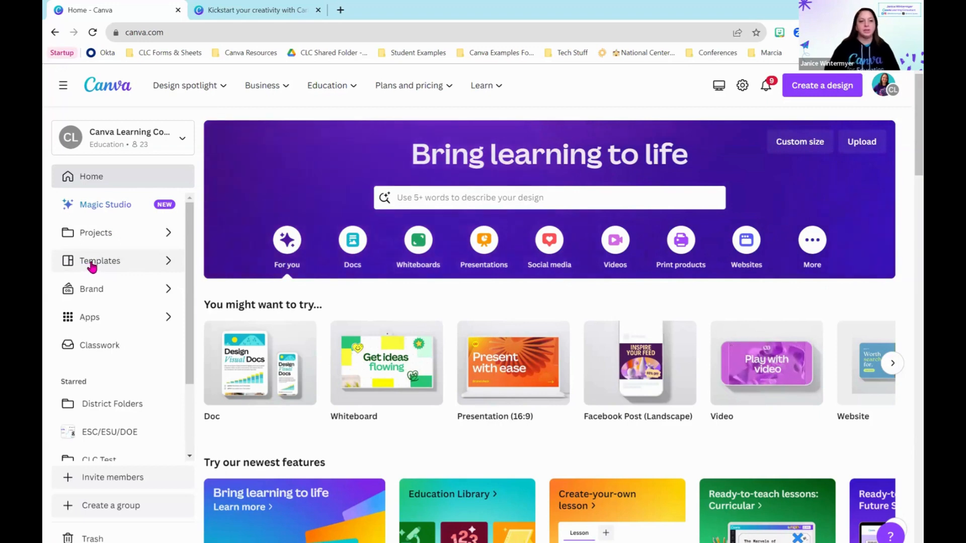
{"action": "left_click", "coordinate": [494, 197]}
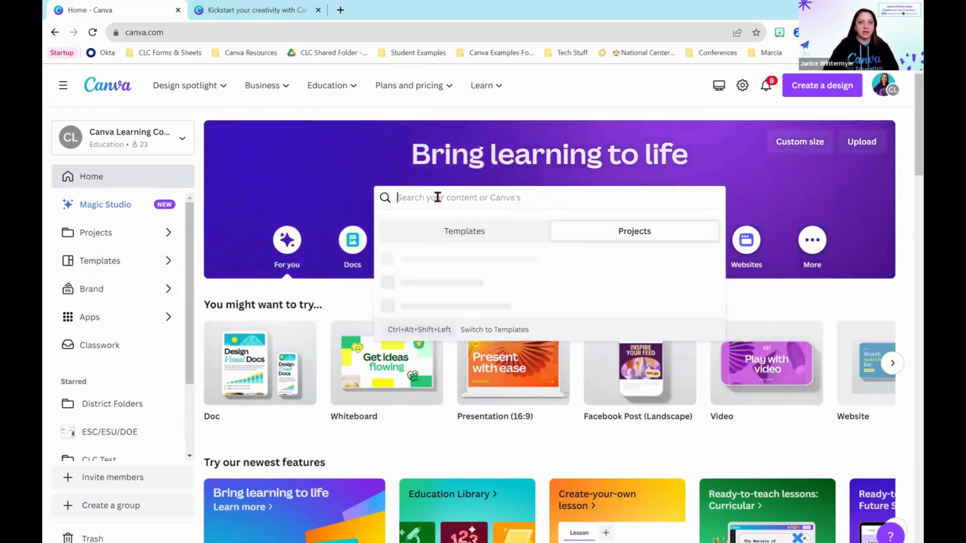
{"action": "left_click", "coordinate": [472, 232]}
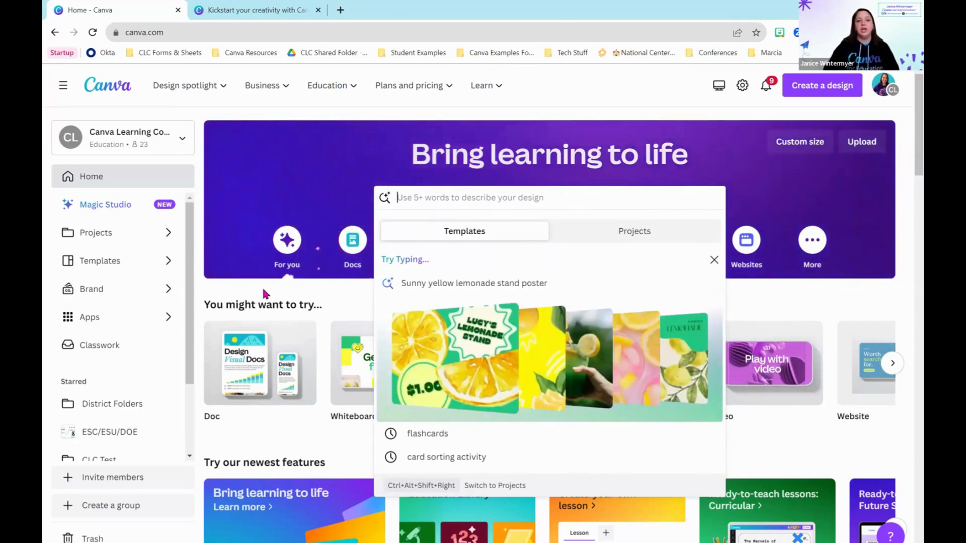
{"action": "left_click", "coordinate": [316, 254]}
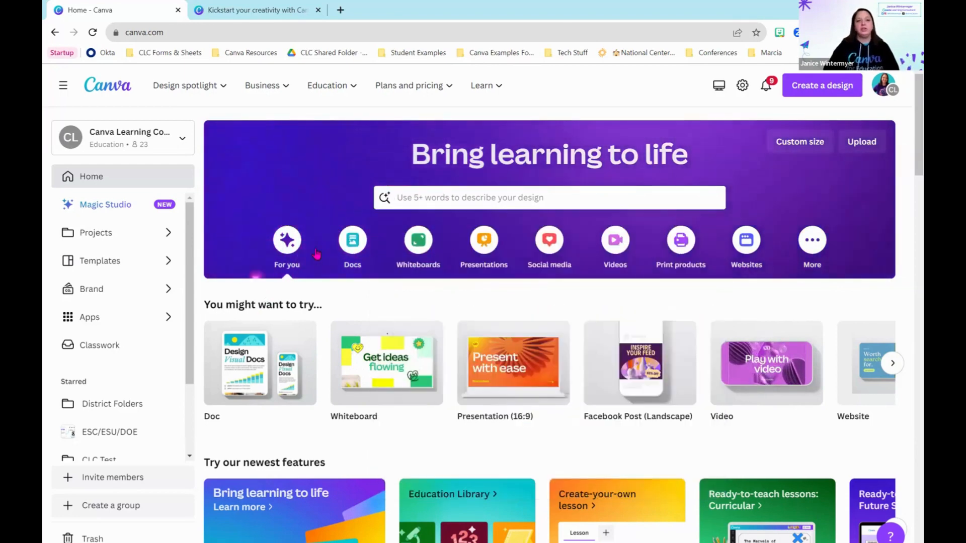
Step: Open the Templates page and examine the ready-to-teach lesson categories by grade and by subject
{"action": "left_click", "coordinate": [107, 262]}
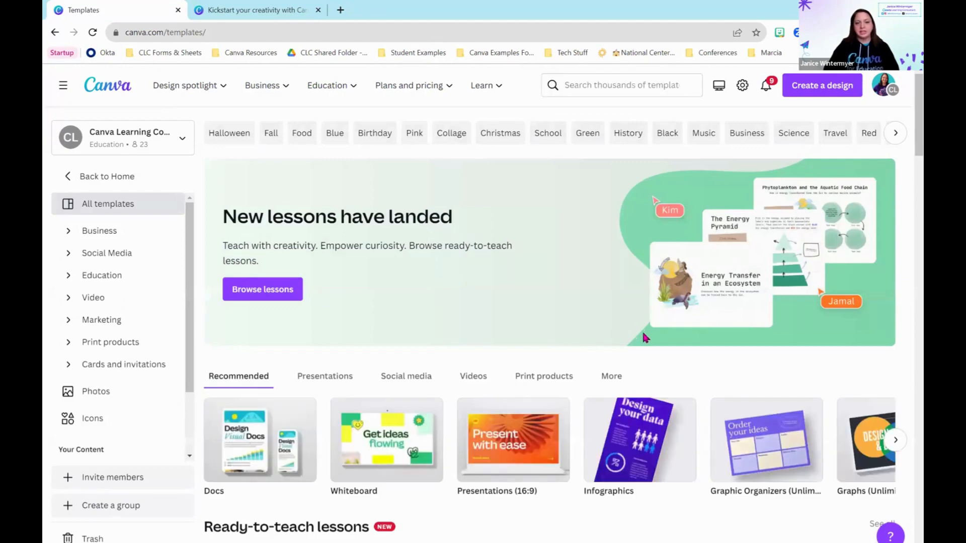
{"action": "scroll", "coordinate": [635, 347], "scroll_direction": "down", "scroll_amount": 7}
{"action": "scroll", "coordinate": [451, 320], "scroll_direction": "down", "scroll_amount": 3}
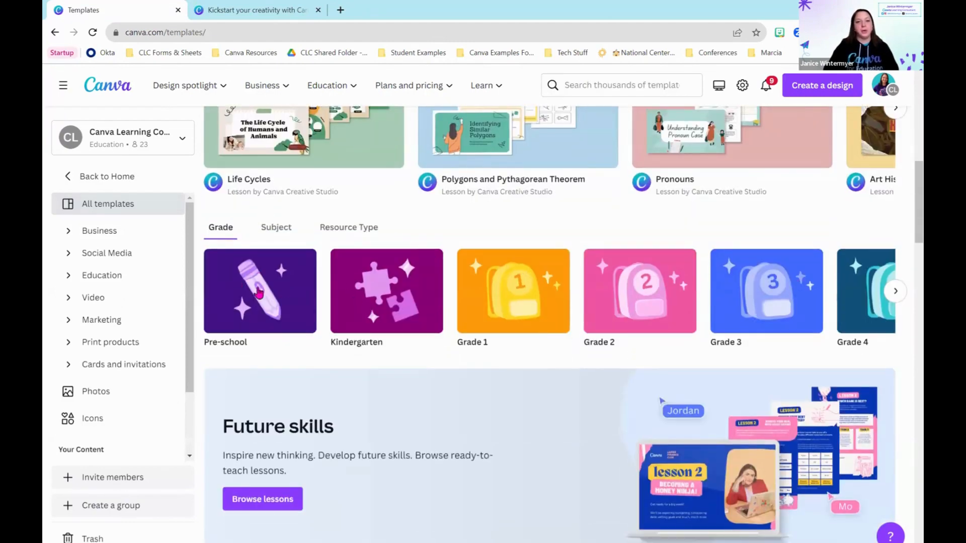
{"action": "left_click", "coordinate": [277, 229]}
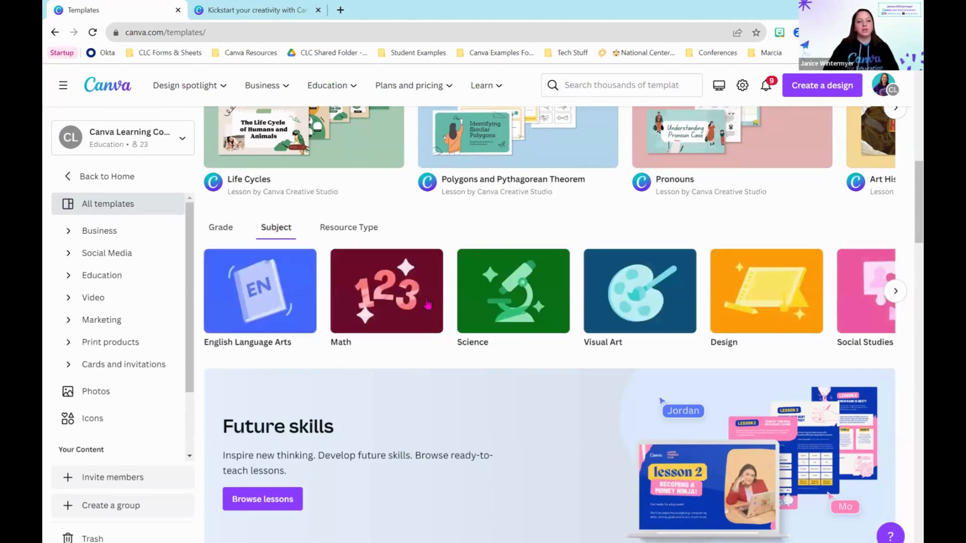
{"action": "left_click", "coordinate": [222, 229]}
{"action": "scroll", "coordinate": [755, 332], "scroll_direction": "down", "scroll_amount": 5}
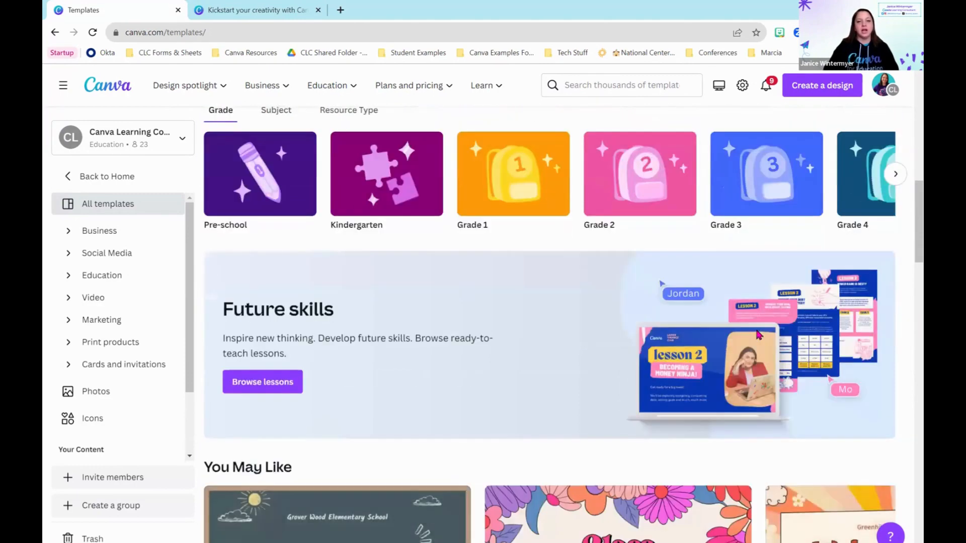
Step: Preview the Life Cycles lesson among the ready-to-teach lessons, review its included materials, and close the preview
{"action": "scroll", "coordinate": [775, 326], "scroll_direction": "up", "scroll_amount": 8}
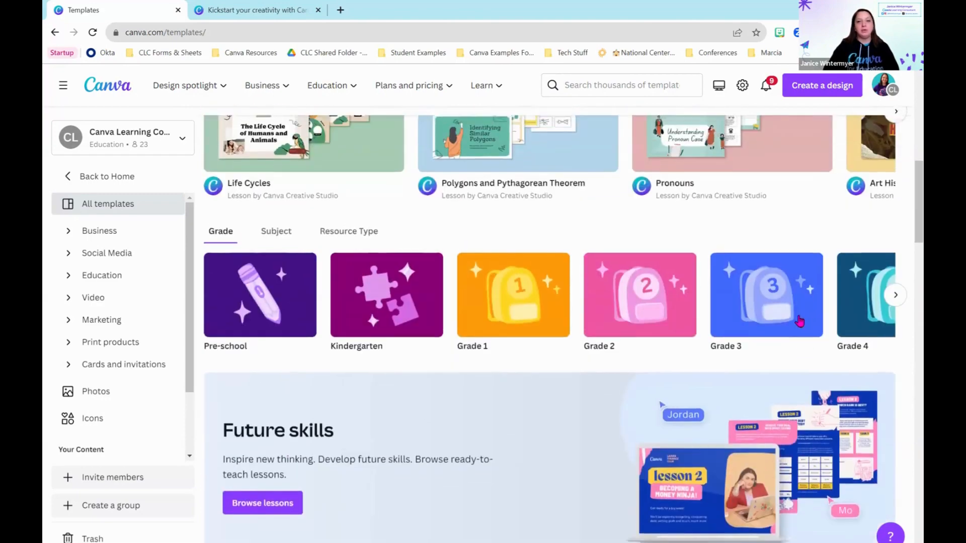
{"action": "scroll", "coordinate": [830, 332], "scroll_direction": "up", "scroll_amount": 1}
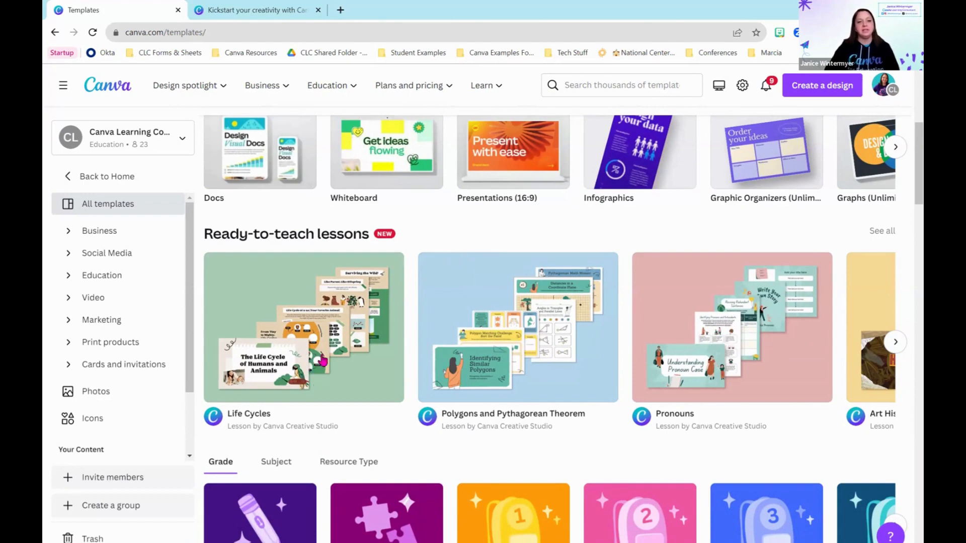
{"action": "left_click", "coordinate": [297, 362]}
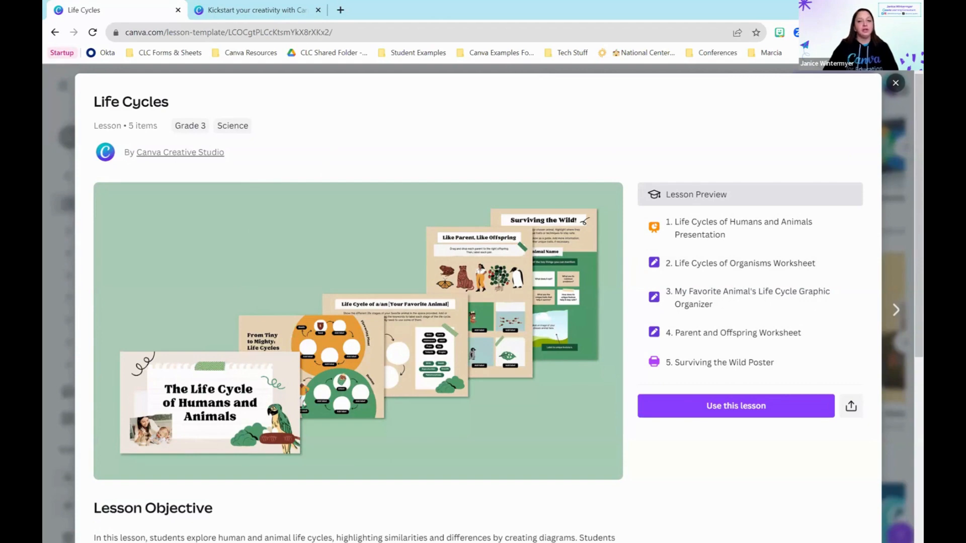
{"action": "key", "text": "Escape"}
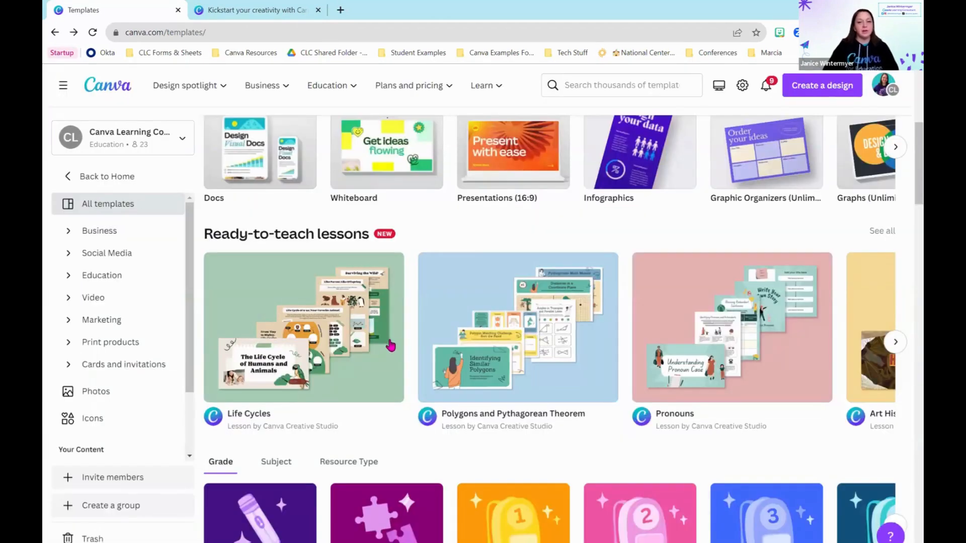
Step: Look over the template rows from Future skills and You May Like through Docs, Education Presentations and Educational Videos to Education Infographics
{"action": "scroll", "coordinate": [391, 345], "scroll_direction": "down", "scroll_amount": 2}
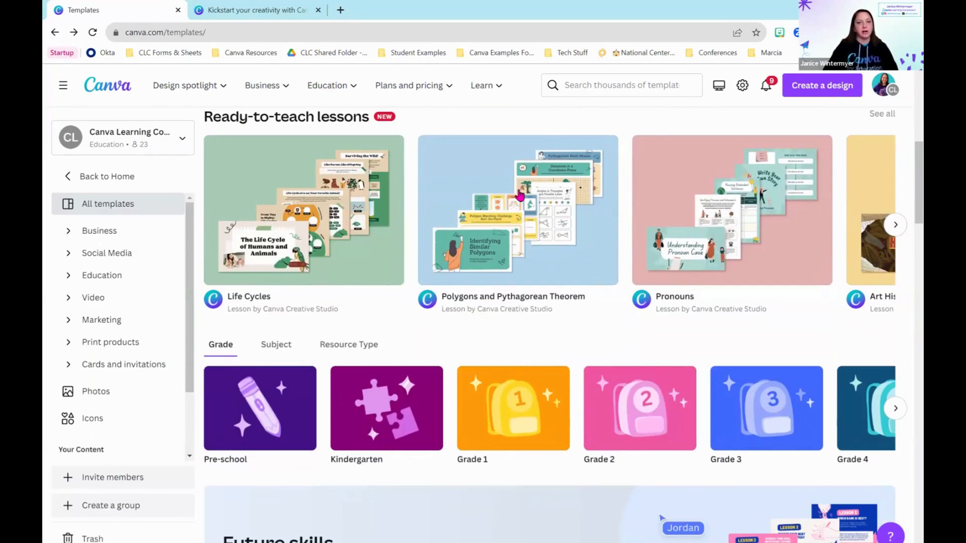
{"action": "scroll", "coordinate": [657, 325], "scroll_direction": "down", "scroll_amount": 6}
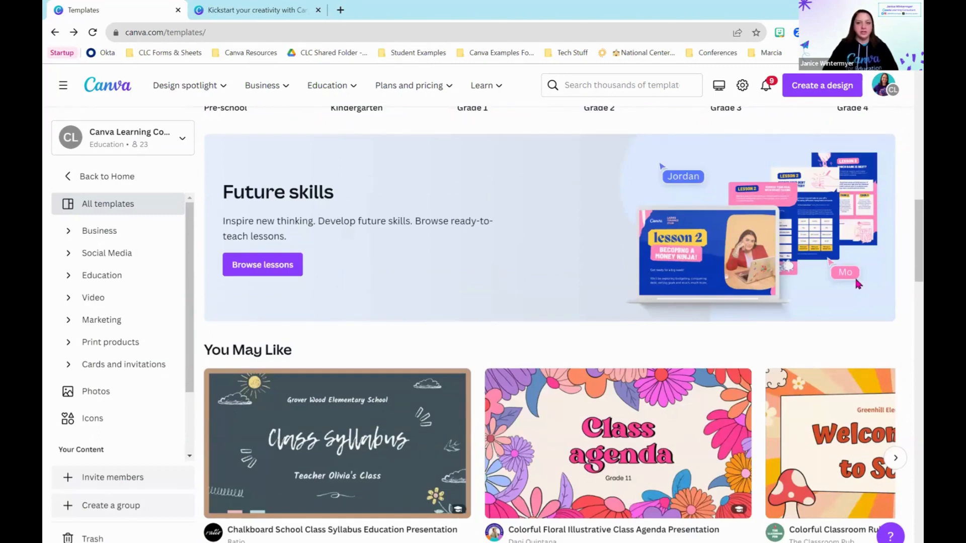
{"action": "scroll", "coordinate": [501, 301], "scroll_direction": "down", "scroll_amount": 2}
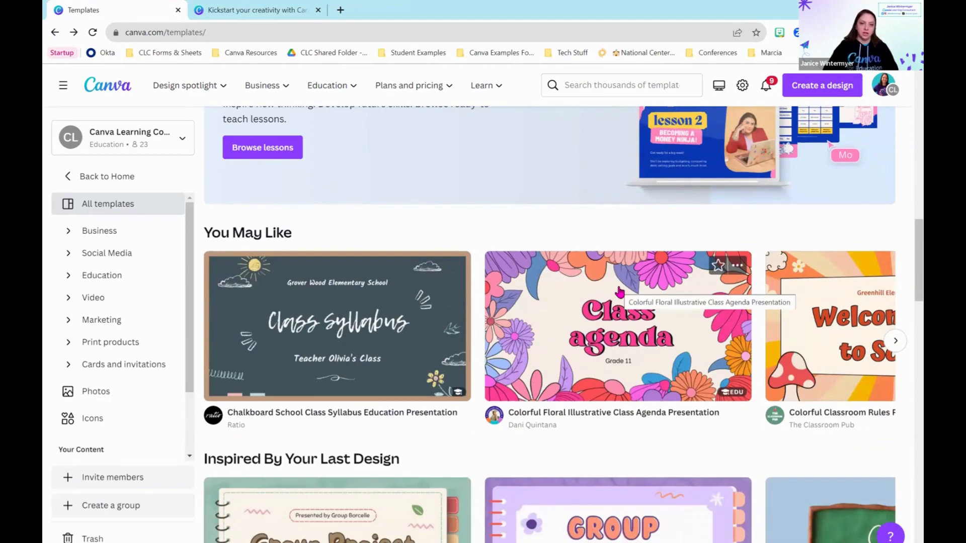
{"action": "scroll", "coordinate": [620, 292], "scroll_direction": "down", "scroll_amount": 5}
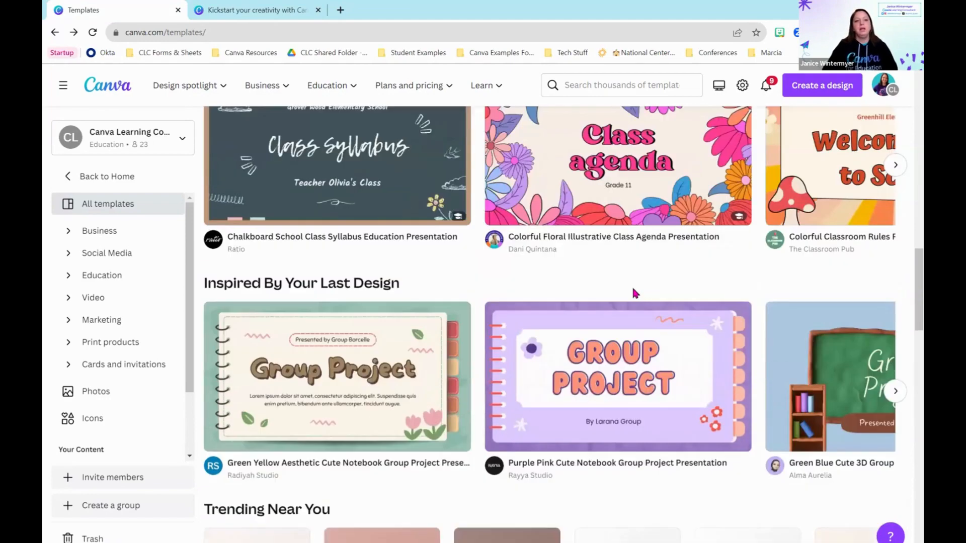
{"action": "scroll", "coordinate": [637, 295], "scroll_direction": "down", "scroll_amount": 6}
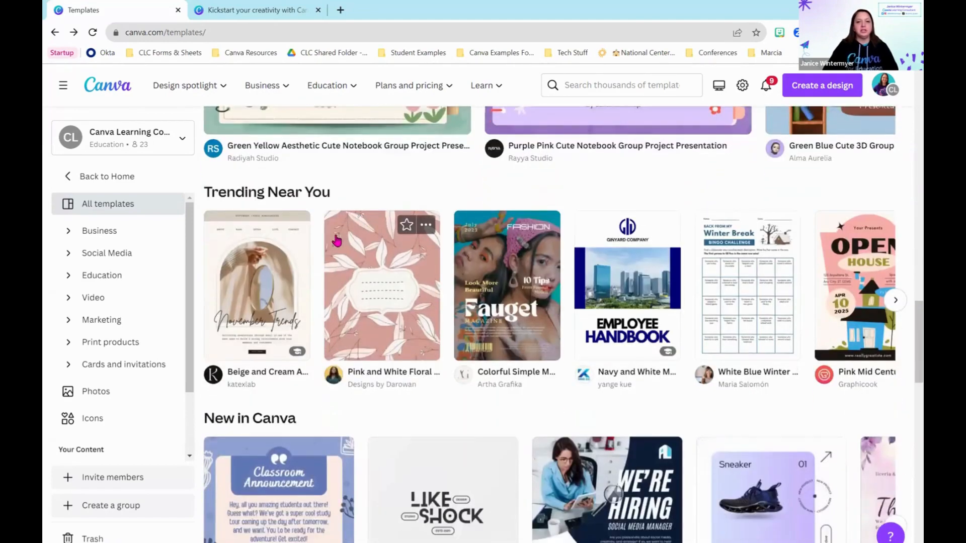
{"action": "scroll", "coordinate": [363, 230], "scroll_direction": "down", "scroll_amount": 5}
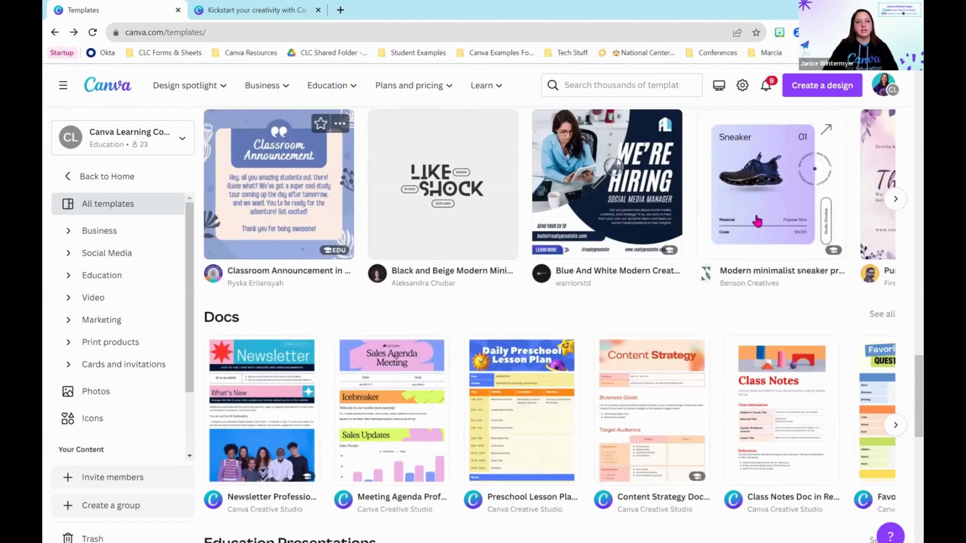
{"action": "scroll", "coordinate": [581, 289], "scroll_direction": "down", "scroll_amount": 2}
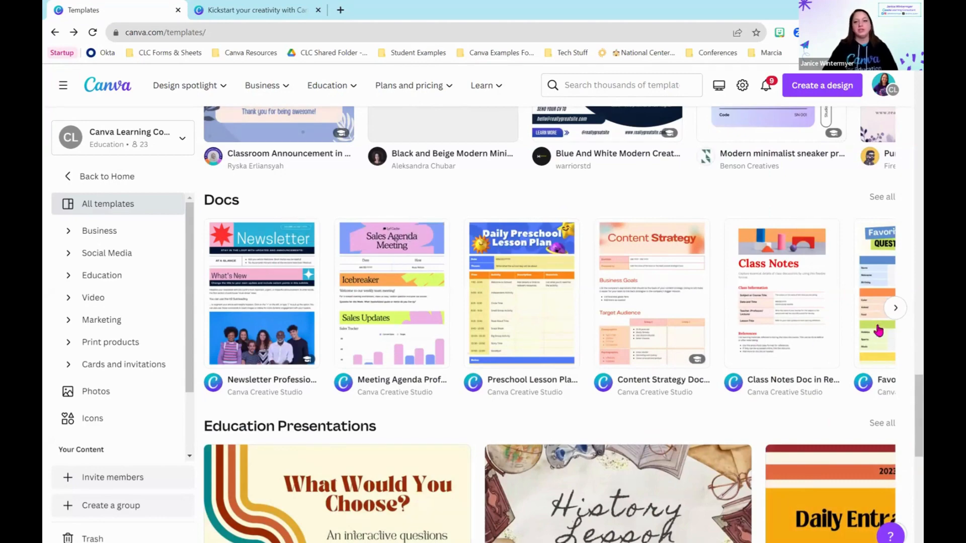
{"action": "scroll", "coordinate": [835, 337], "scroll_direction": "down", "scroll_amount": 2}
{"action": "scroll", "coordinate": [835, 337], "scroll_direction": "down", "scroll_amount": 6}
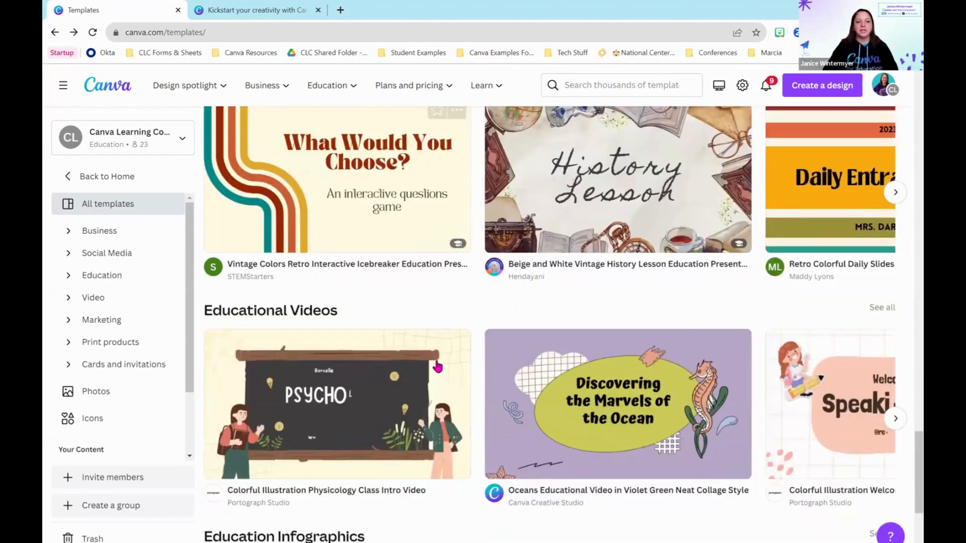
{"action": "scroll", "coordinate": [439, 366], "scroll_direction": "down", "scroll_amount": 2}
{"action": "scroll", "coordinate": [272, 386], "scroll_direction": "down", "scroll_amount": 1}
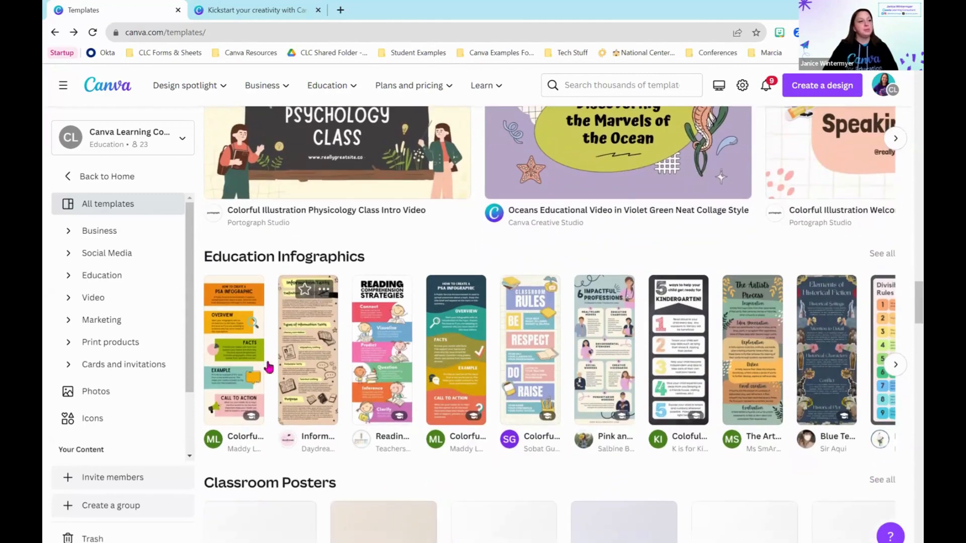
Step: Review the classroom template rows from Education Infographics and Classroom Posters down to Mind Maps, and return to the start of the page
{"action": "mouse_move", "coordinate": [808, 362]}
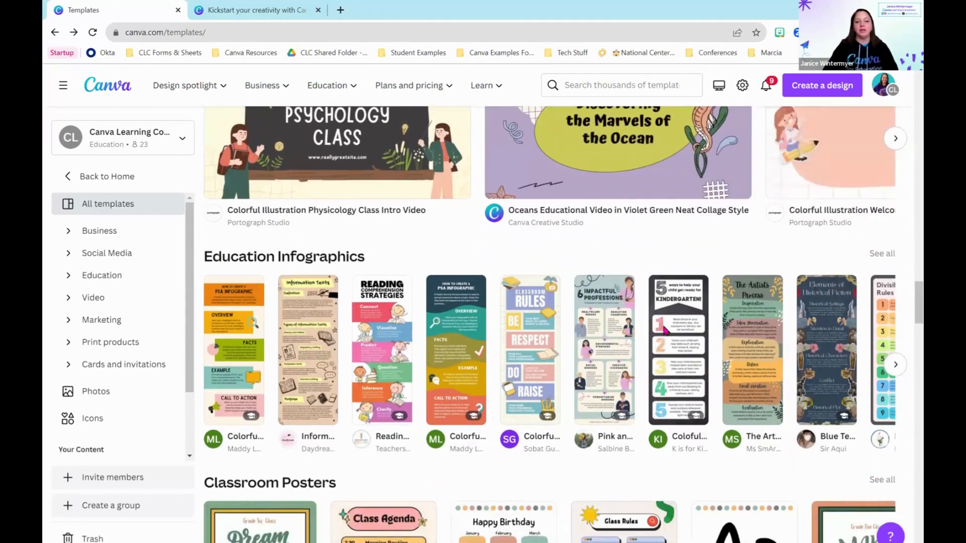
{"action": "scroll", "coordinate": [697, 341], "scroll_direction": "down", "scroll_amount": 1}
{"action": "scroll", "coordinate": [697, 341], "scroll_direction": "down", "scroll_amount": 10}
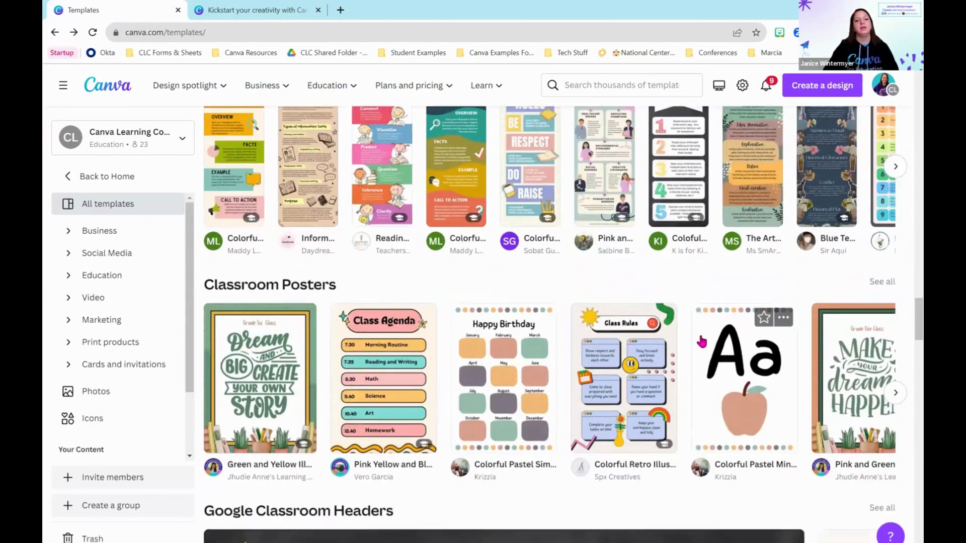
{"action": "scroll", "coordinate": [707, 345], "scroll_direction": "down", "scroll_amount": 8}
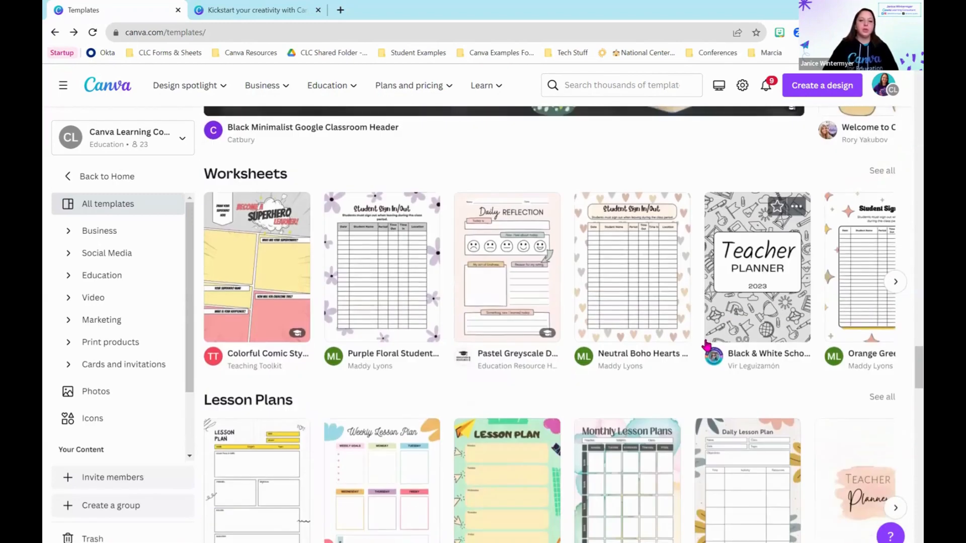
{"action": "scroll", "coordinate": [705, 346], "scroll_direction": "down", "scroll_amount": 2}
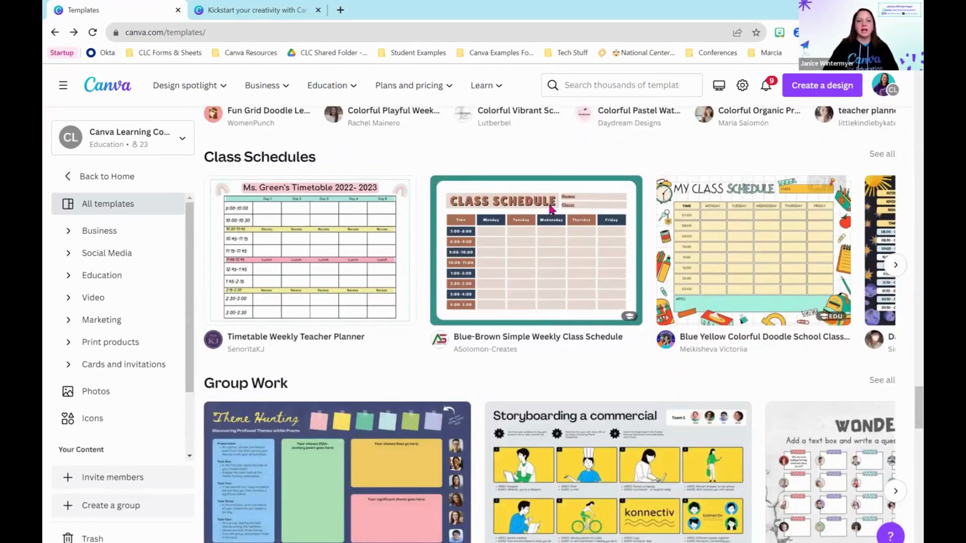
{"action": "scroll", "coordinate": [746, 270], "scroll_direction": "down", "scroll_amount": 5}
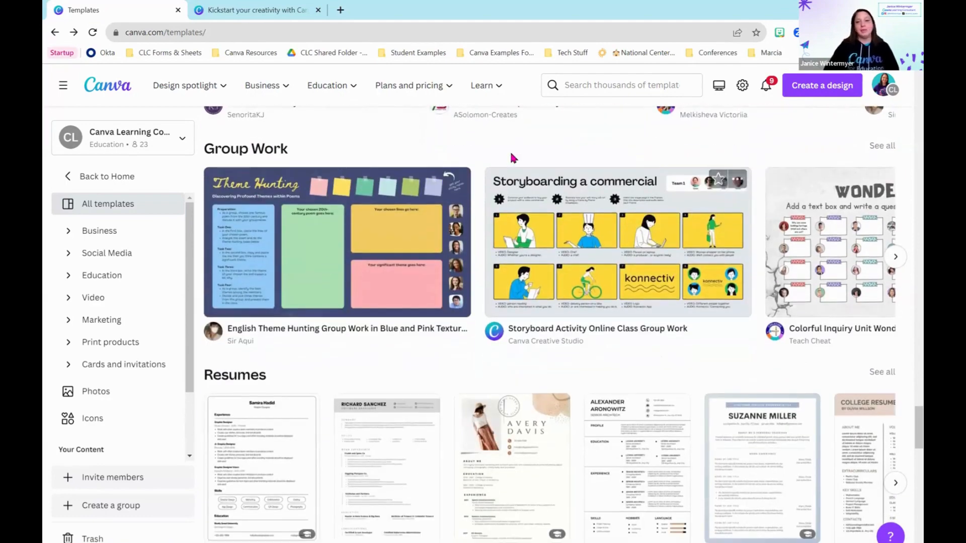
{"action": "scroll", "coordinate": [710, 216], "scroll_direction": "down", "scroll_amount": 4}
{"action": "scroll", "coordinate": [711, 216], "scroll_direction": "down", "scroll_amount": 9}
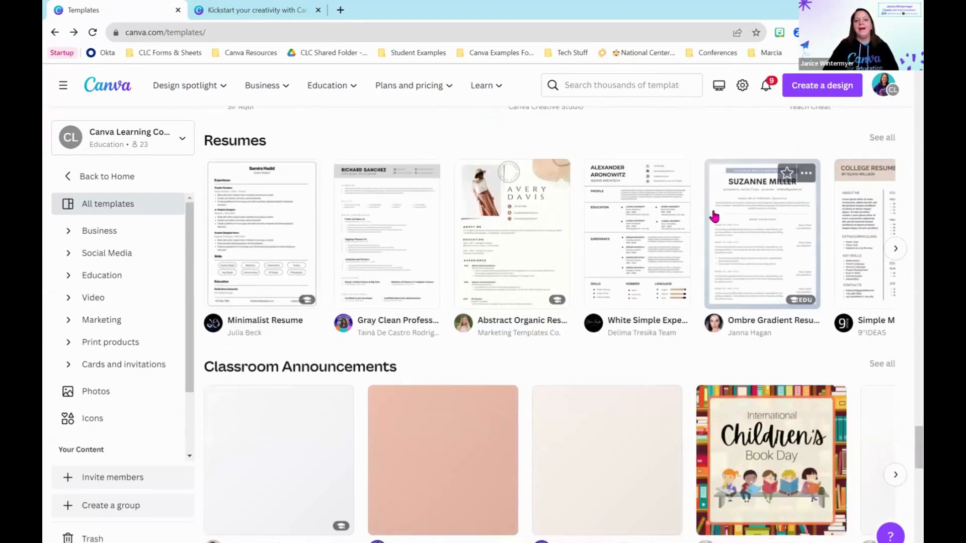
{"action": "scroll", "coordinate": [700, 217], "scroll_direction": "down", "scroll_amount": 11}
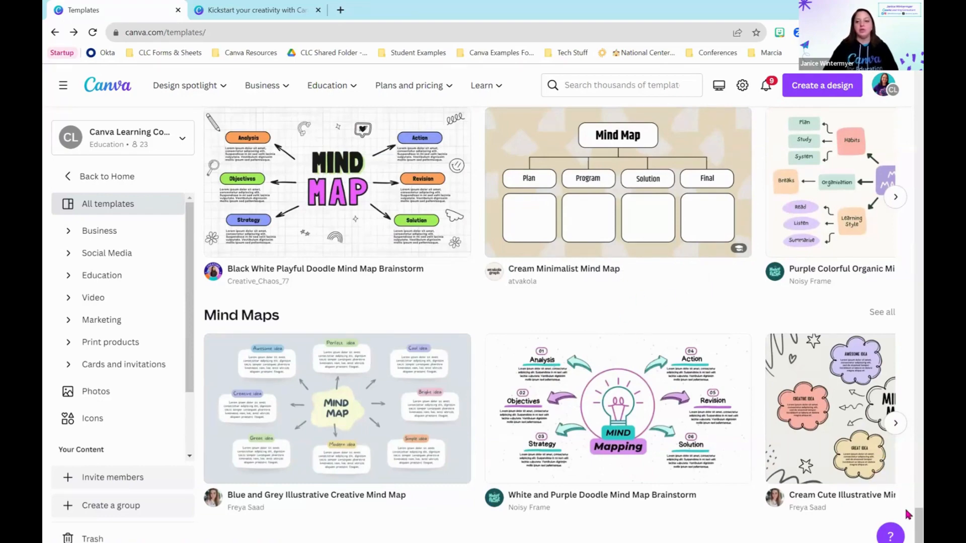
{"action": "left_click_drag", "start_coordinate": [918, 523], "coordinate": [905, 98]}
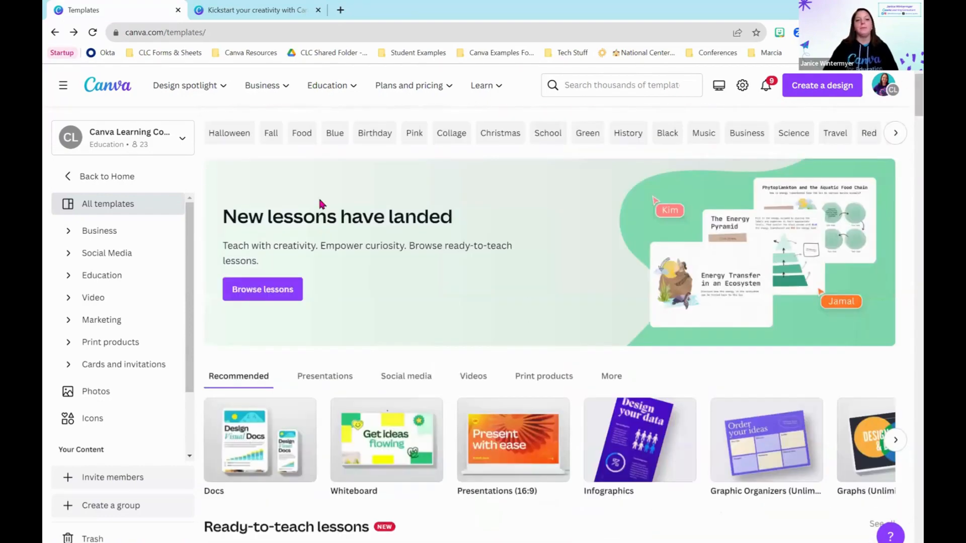
Step: Revisit the home page, reopen Templates, and create a blank presentation from the recommended Presentations (16:9) category
{"action": "left_click", "coordinate": [98, 181]}
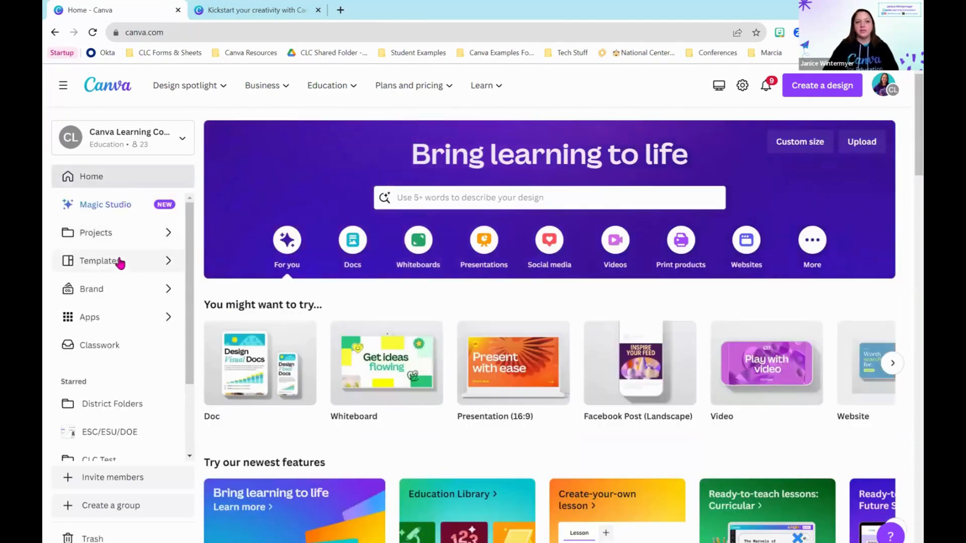
{"action": "left_click", "coordinate": [119, 261]}
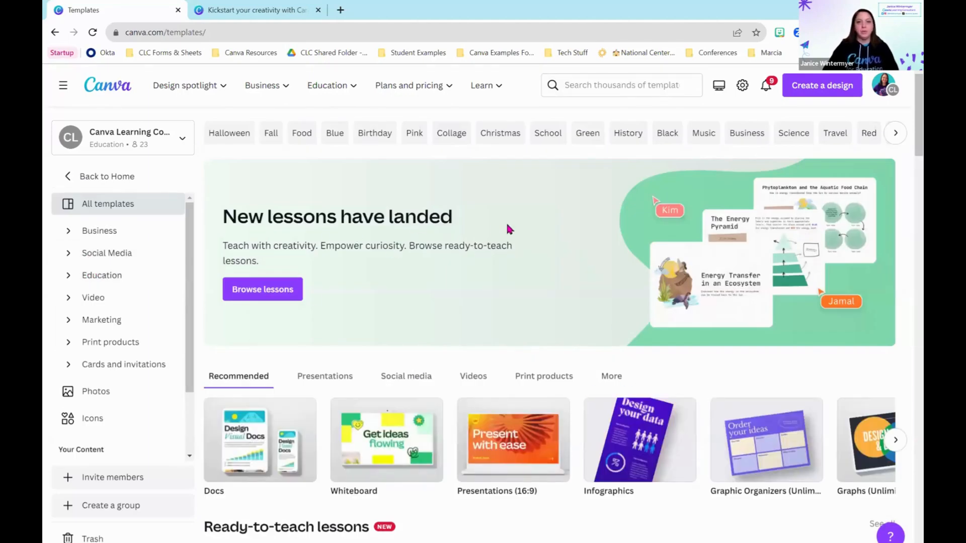
{"action": "scroll", "coordinate": [720, 322], "scroll_direction": "down", "scroll_amount": 5}
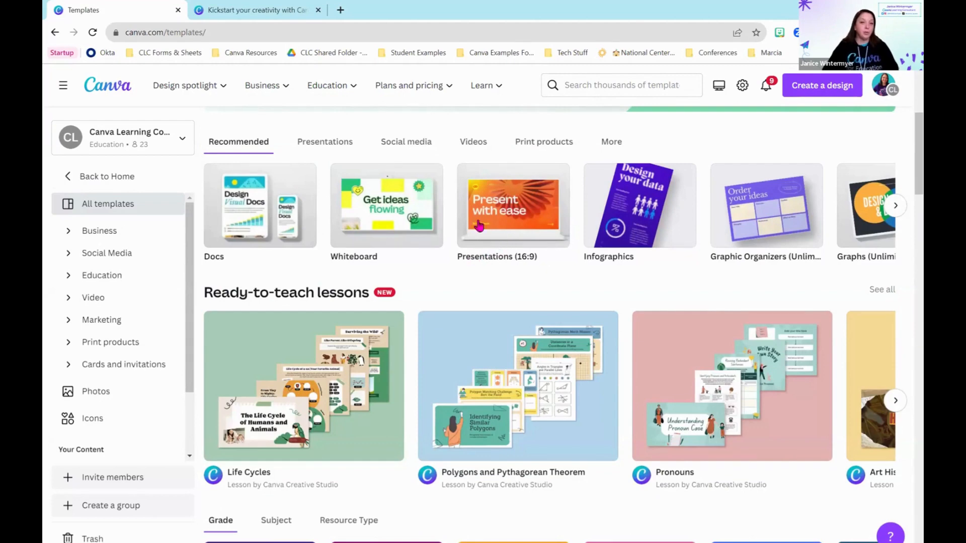
{"action": "left_click", "coordinate": [500, 222]}
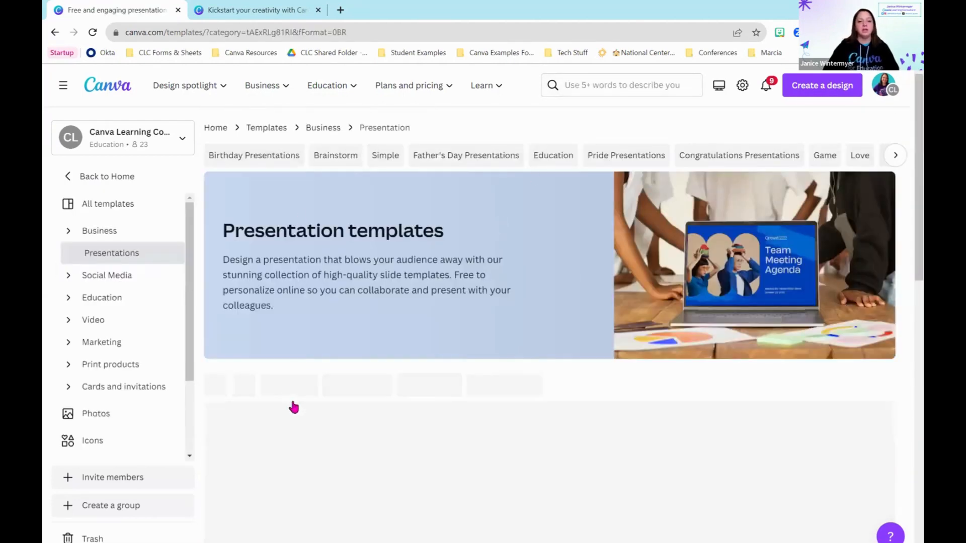
{"action": "left_click", "coordinate": [275, 456]}
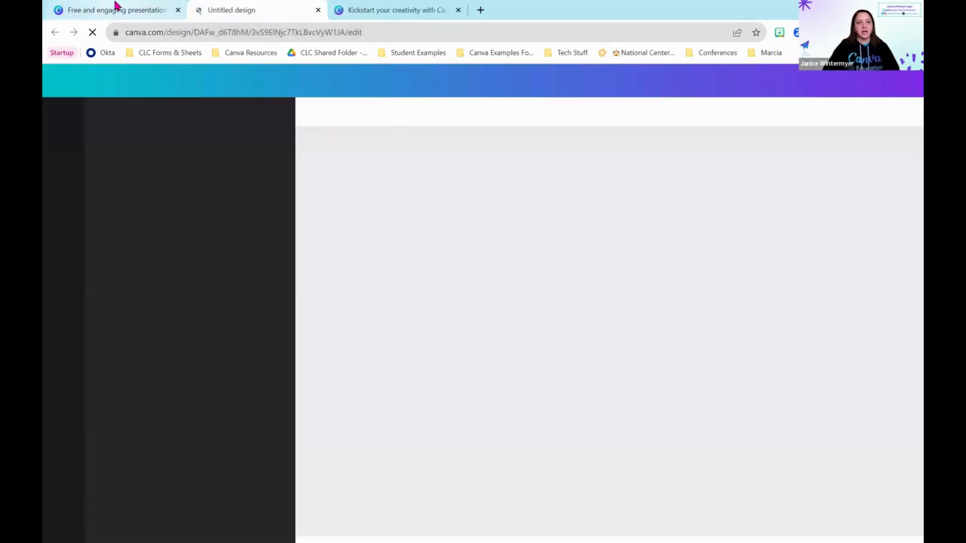
Step: Go back to the Presentation templates page and look over the available designs
{"action": "left_click", "coordinate": [116, 6]}
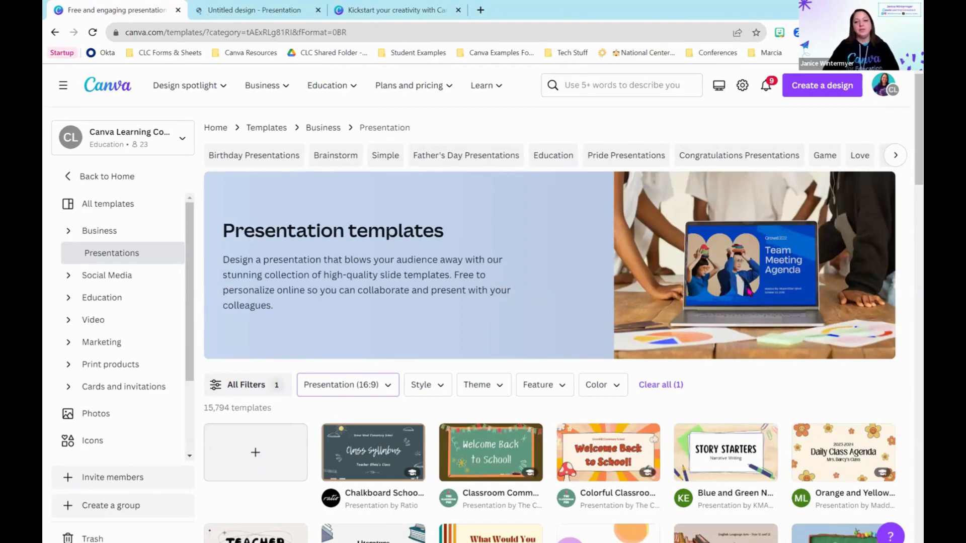
{"action": "scroll", "coordinate": [748, 291], "scroll_direction": "down", "scroll_amount": 3}
{"action": "scroll", "coordinate": [808, 291], "scroll_direction": "up", "scroll_amount": 3}
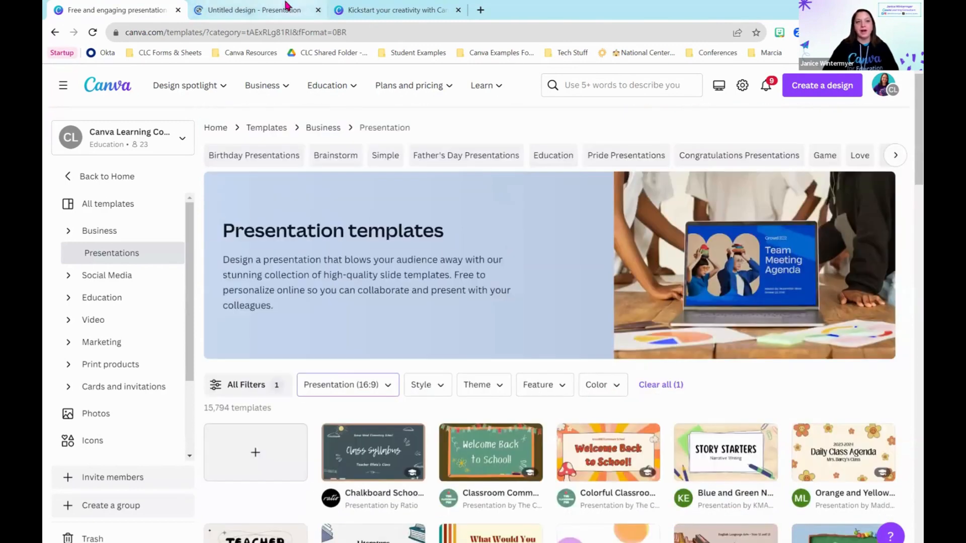
Step: Return to the untitled blank presentation in the editor, glancing at the Kickstart your creativity deck, and display the timer
{"action": "left_click", "coordinate": [287, 6]}
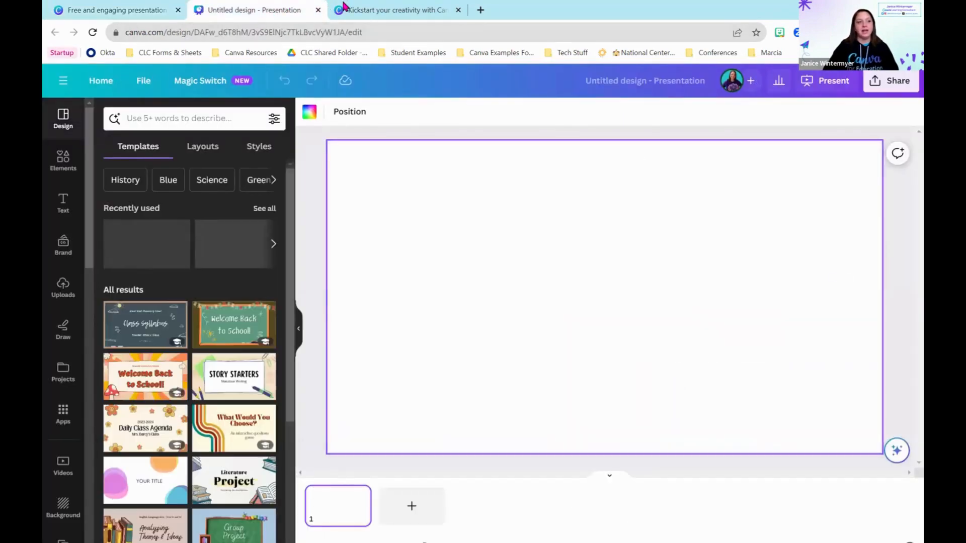
{"action": "left_click", "coordinate": [345, 8]}
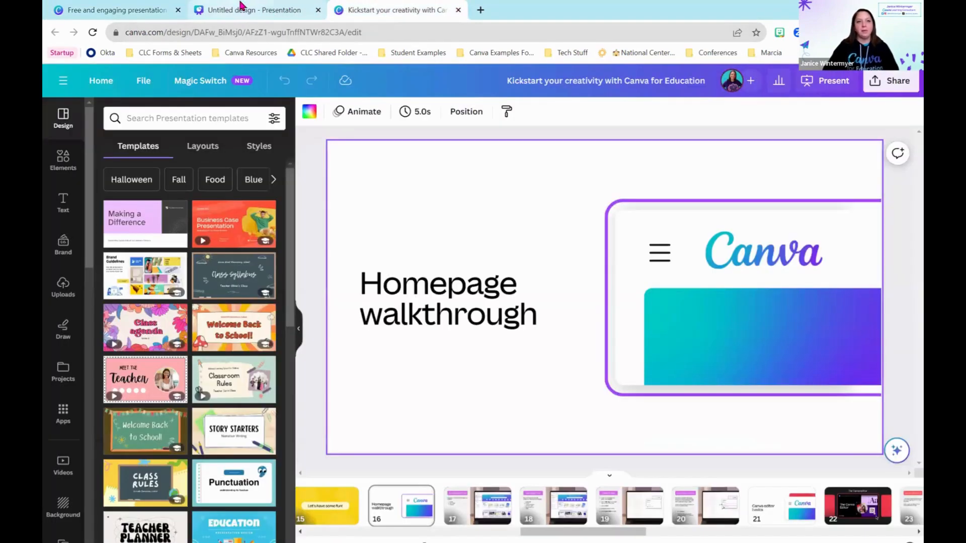
{"action": "left_click", "coordinate": [240, 6]}
{"action": "left_click", "coordinate": [438, 542]}
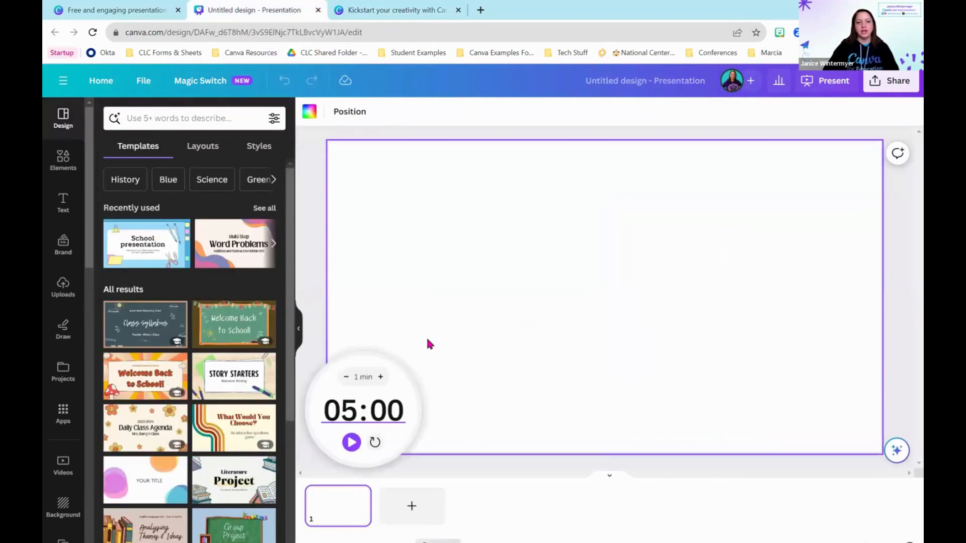
Step: Set the timer to 2 minutes and choose Energetic as its music
{"action": "left_click", "coordinate": [346, 417]}
{"action": "type", "text": "2"}
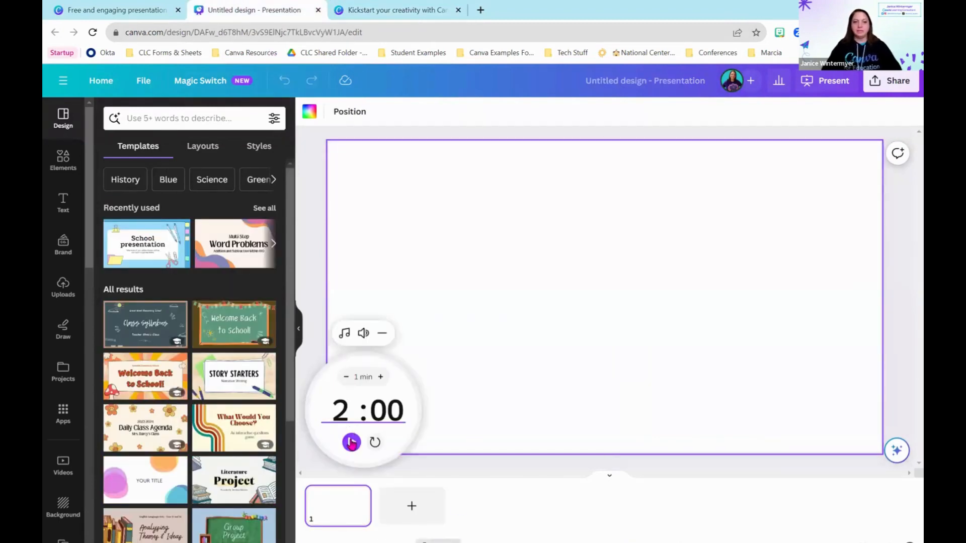
{"action": "left_click", "coordinate": [467, 341]}
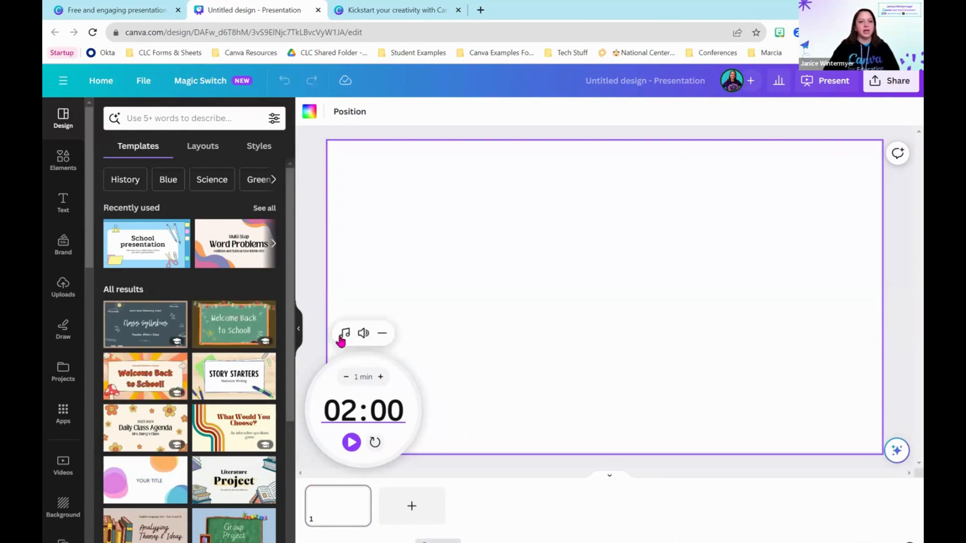
{"action": "left_click", "coordinate": [345, 333]}
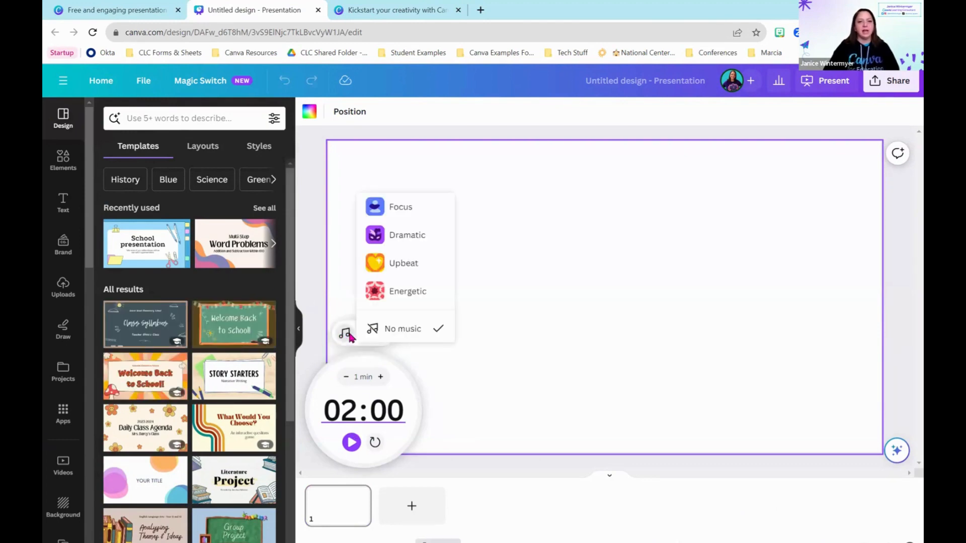
{"action": "left_click", "coordinate": [415, 289]}
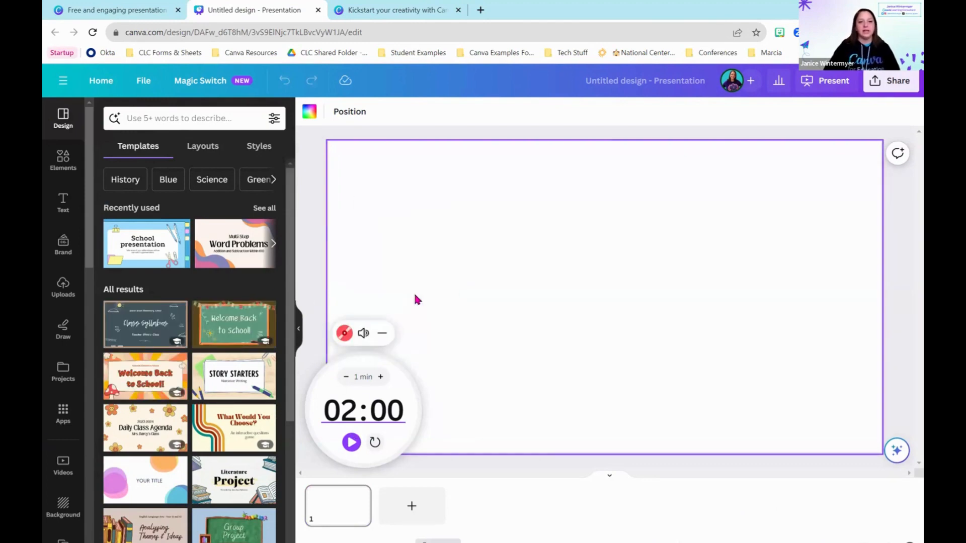
Step: Start the timer countdown and turn down its music volume
{"action": "left_click", "coordinate": [350, 445]}
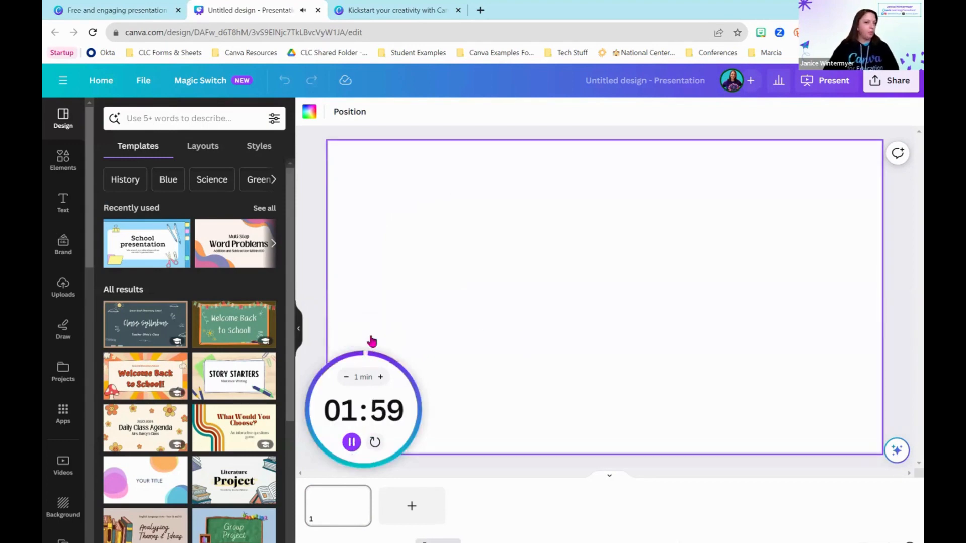
{"action": "mouse_move", "coordinate": [364, 334]}
{"action": "left_click_drag", "start_coordinate": [417, 334], "coordinate": [395, 336]}
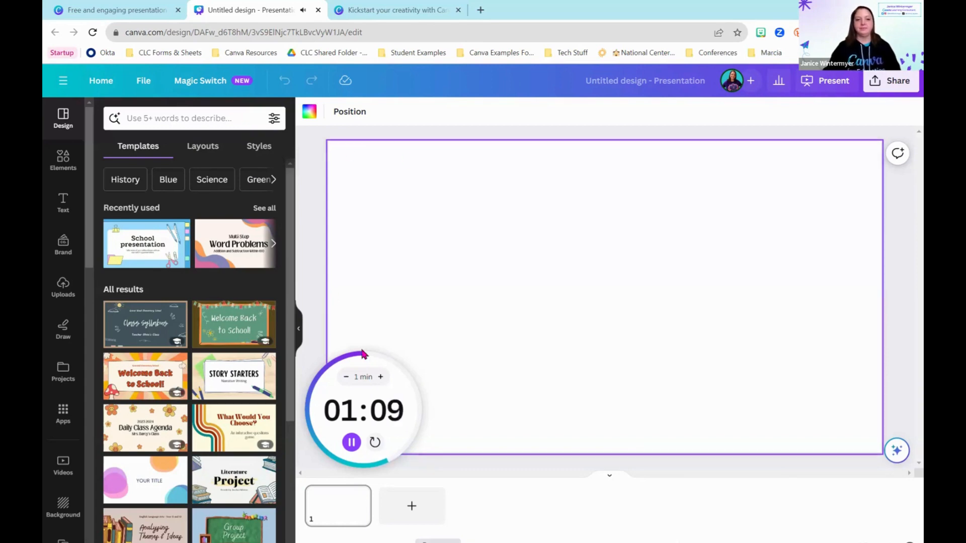
{"action": "mouse_move", "coordinate": [384, 345]}
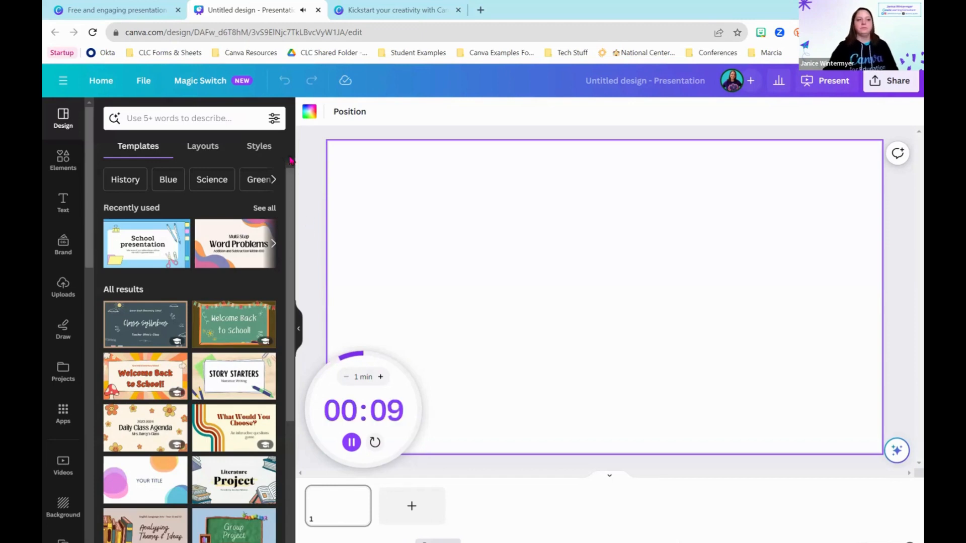
{"action": "left_click", "coordinate": [111, 10]}
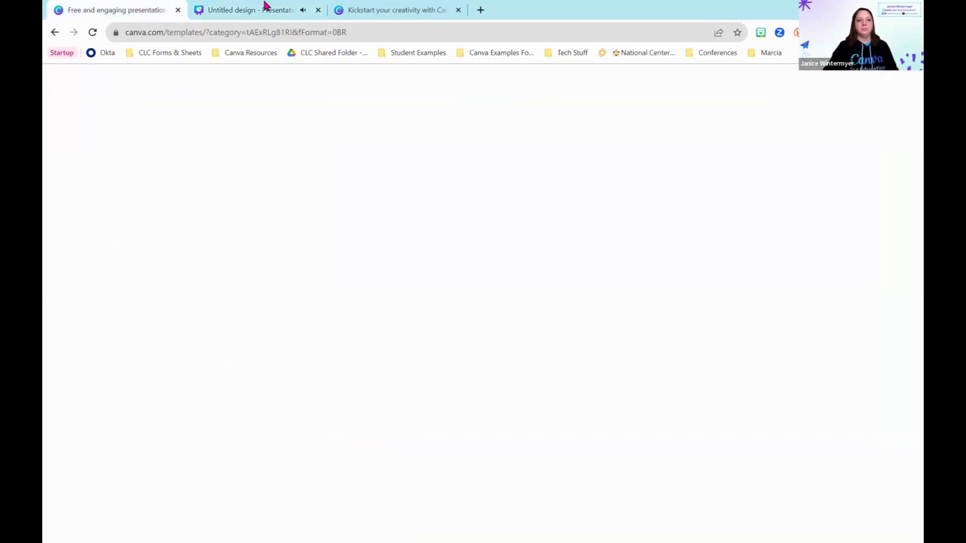
{"action": "left_click", "coordinate": [264, 9]}
{"action": "mouse_move", "coordinate": [341, 335]}
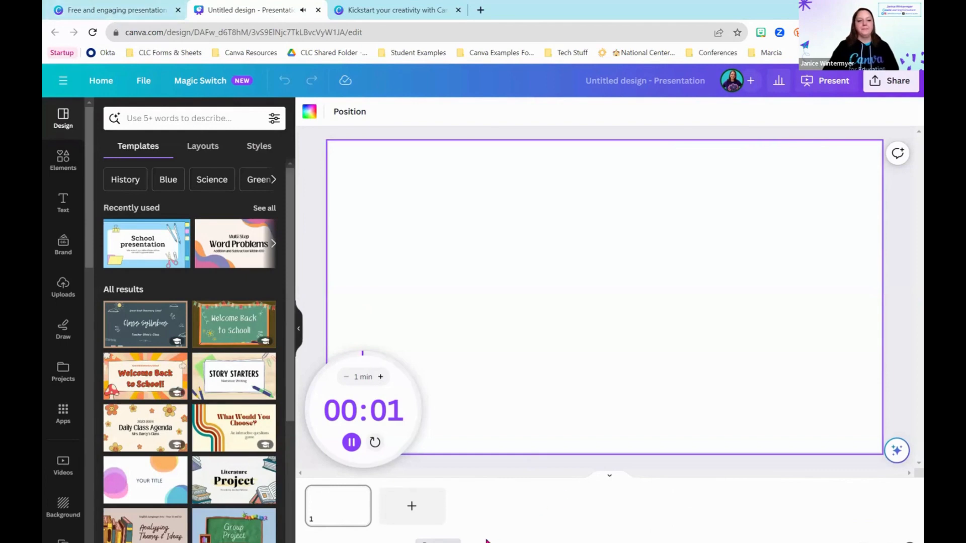
Step: Return from the Presentation templates page to the Canva home page and view the teams available to switch to
{"action": "left_click", "coordinate": [85, 7]}
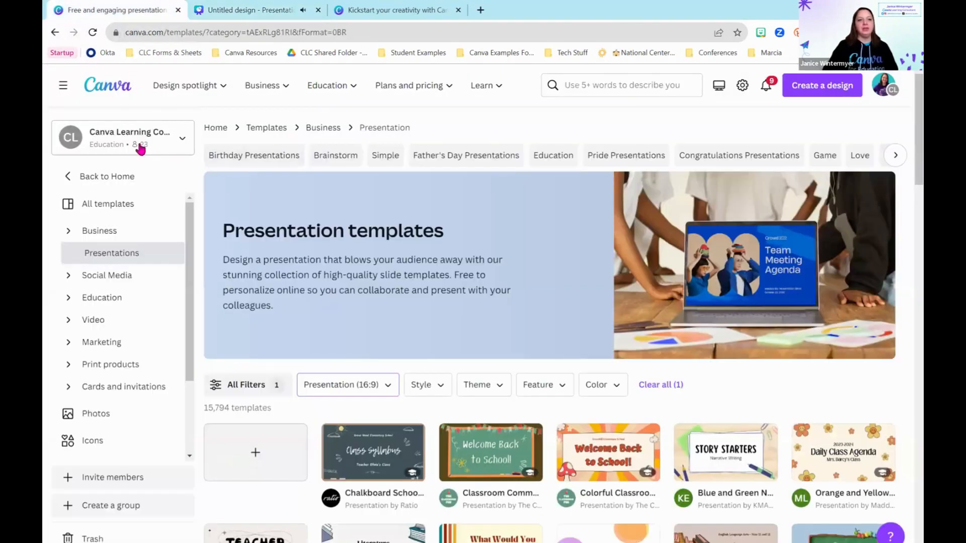
{"action": "left_click", "coordinate": [119, 180]}
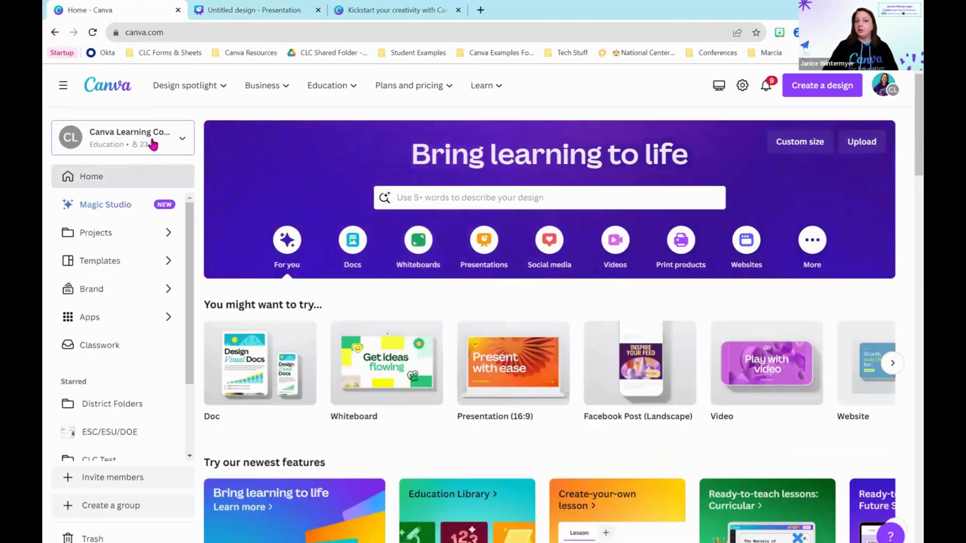
{"action": "left_click", "coordinate": [152, 145]}
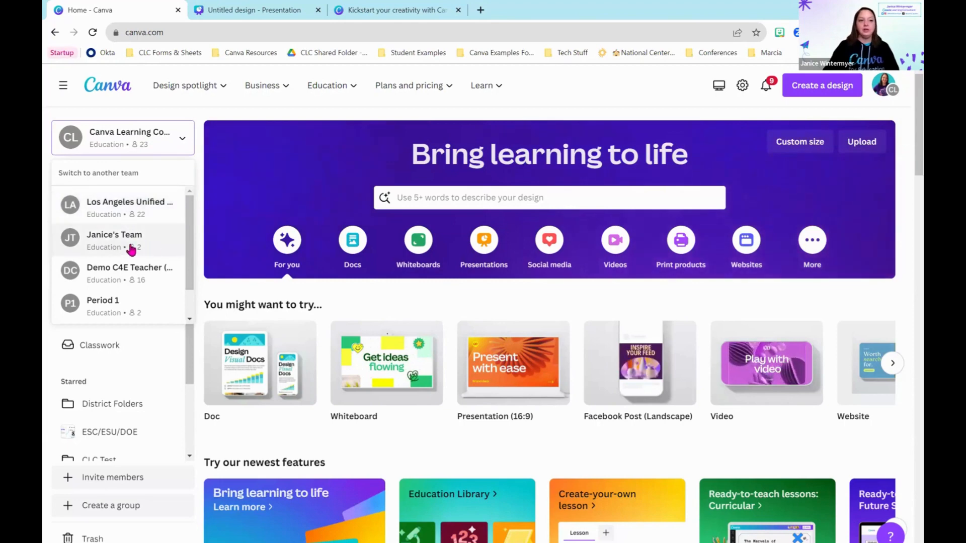
{"action": "left_click", "coordinate": [181, 136]}
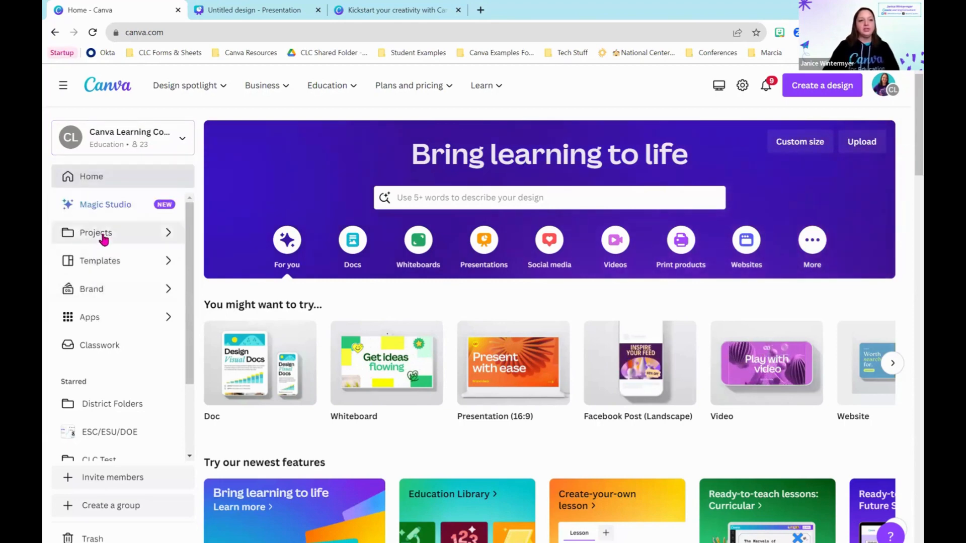
Step: Open Projects and view the teams the Kickstart your creativity design can be copied to, without making a copy
{"action": "left_click", "coordinate": [104, 237]}
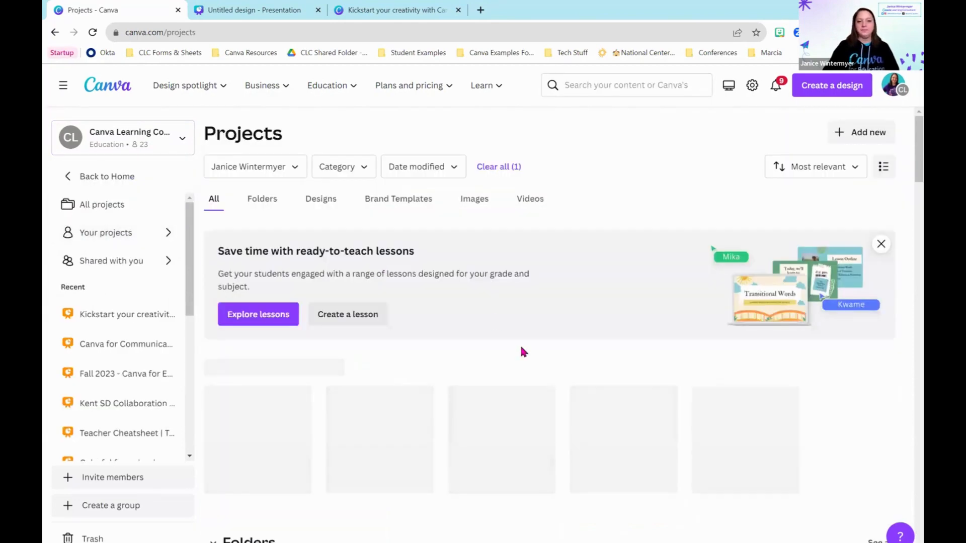
{"action": "scroll", "coordinate": [515, 345], "scroll_direction": "down", "scroll_amount": 3}
{"action": "scroll", "coordinate": [433, 291], "scroll_direction": "down", "scroll_amount": 8}
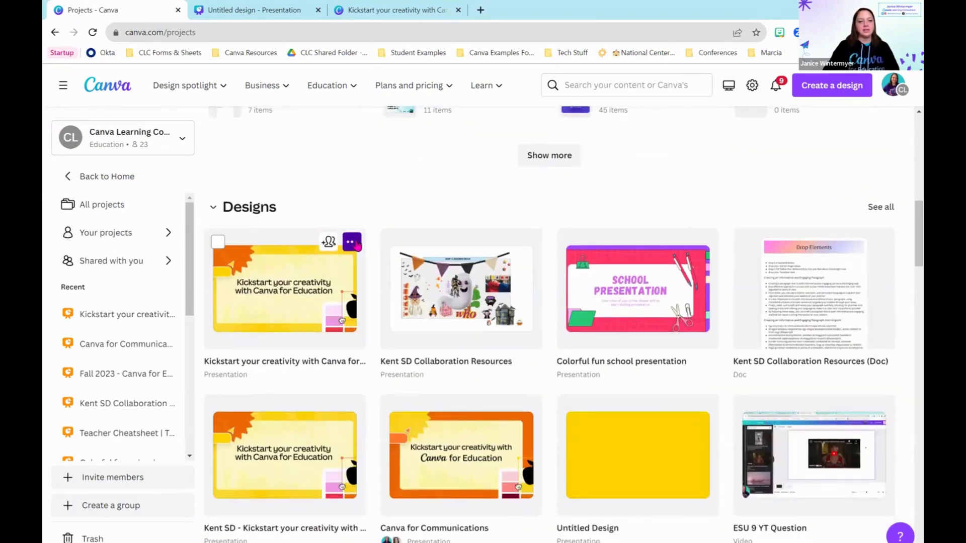
{"action": "left_click", "coordinate": [352, 242]}
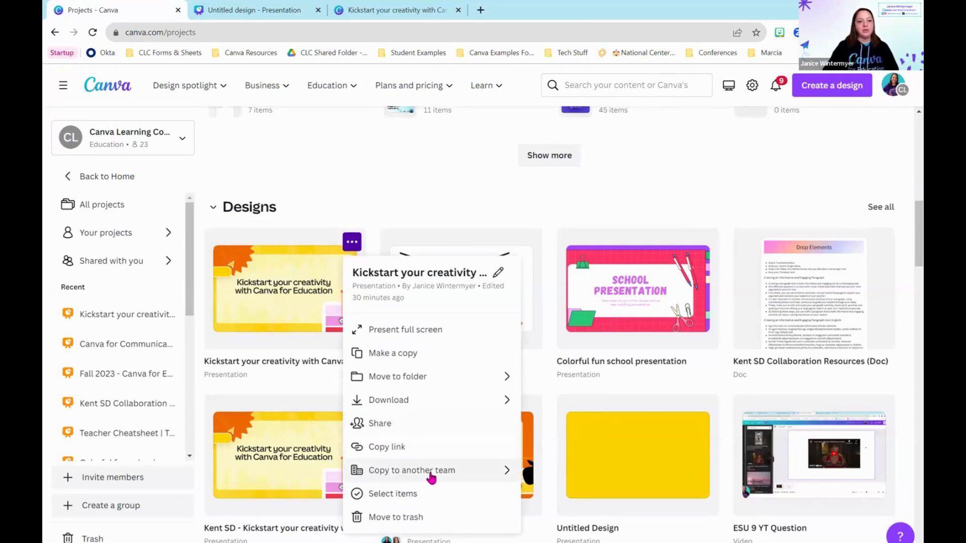
{"action": "left_click", "coordinate": [472, 471]}
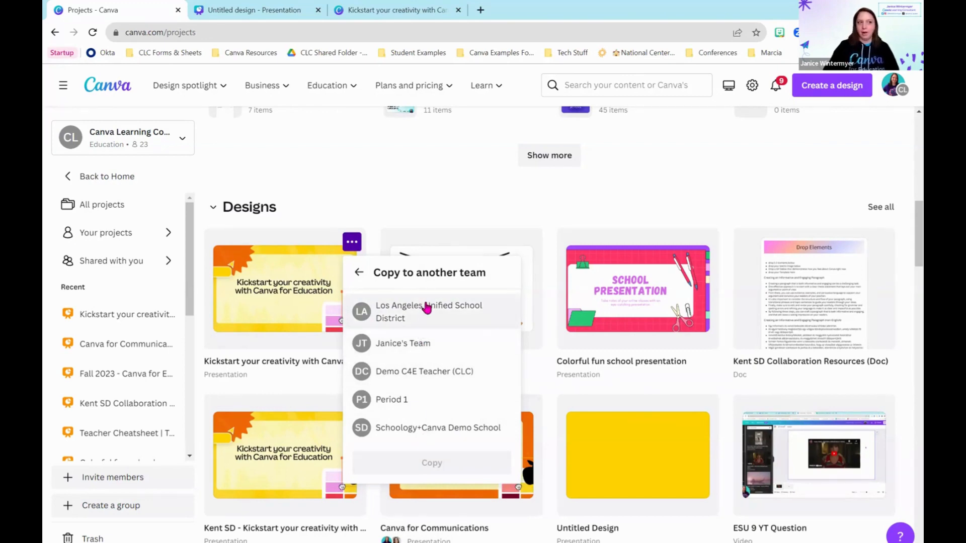
{"action": "left_click", "coordinate": [418, 195]}
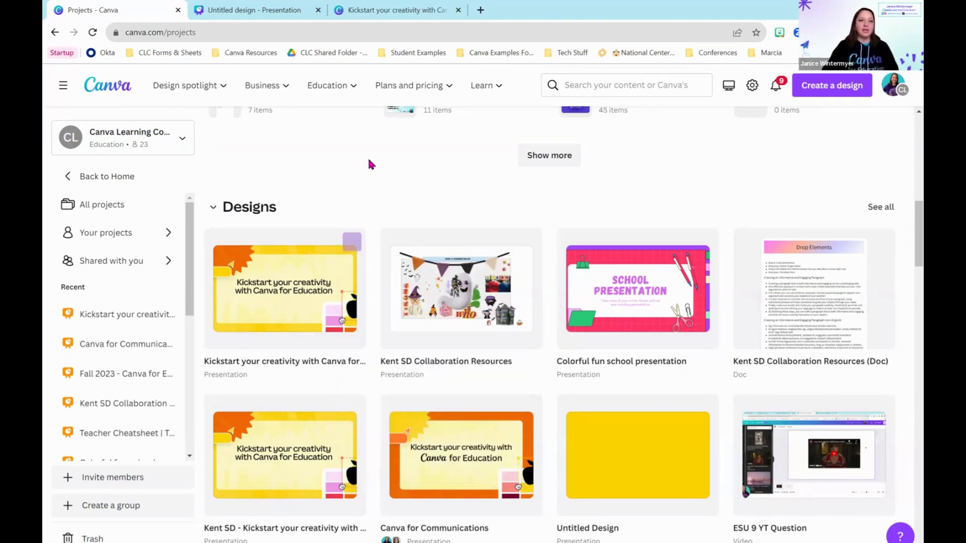
Step: Look again at the list of teams and at the Kickstart your creativity design's options in Projects
{"action": "left_click", "coordinate": [231, 9]}
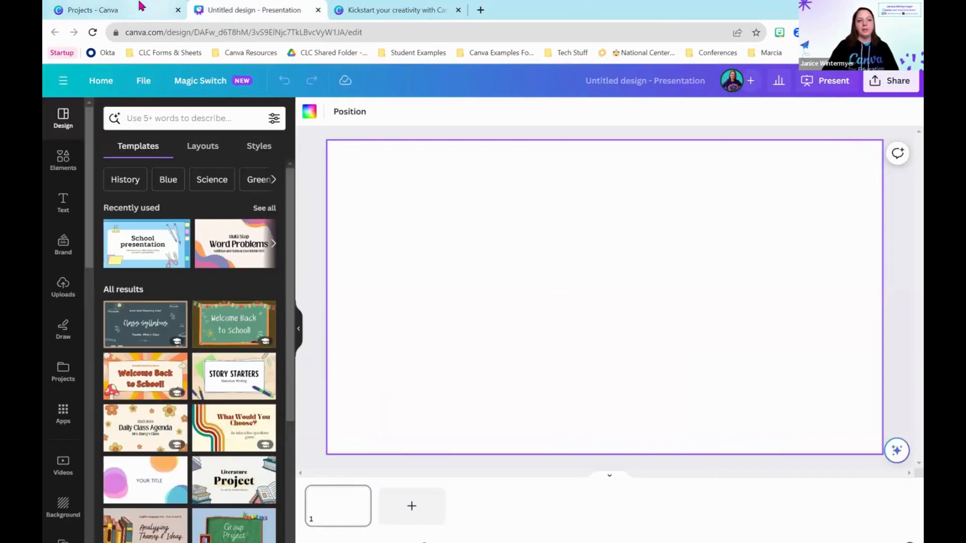
{"action": "left_click", "coordinate": [115, 9]}
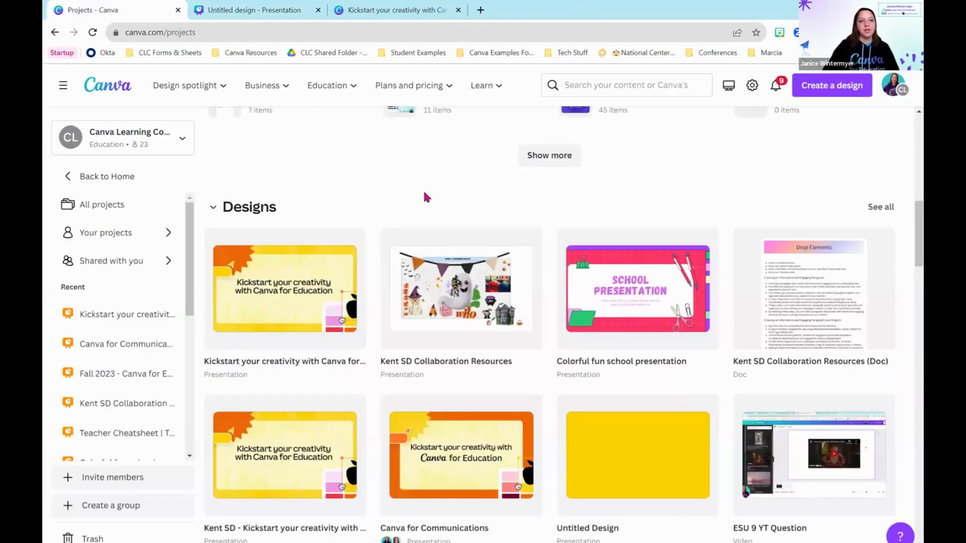
{"action": "left_click", "coordinate": [134, 144]}
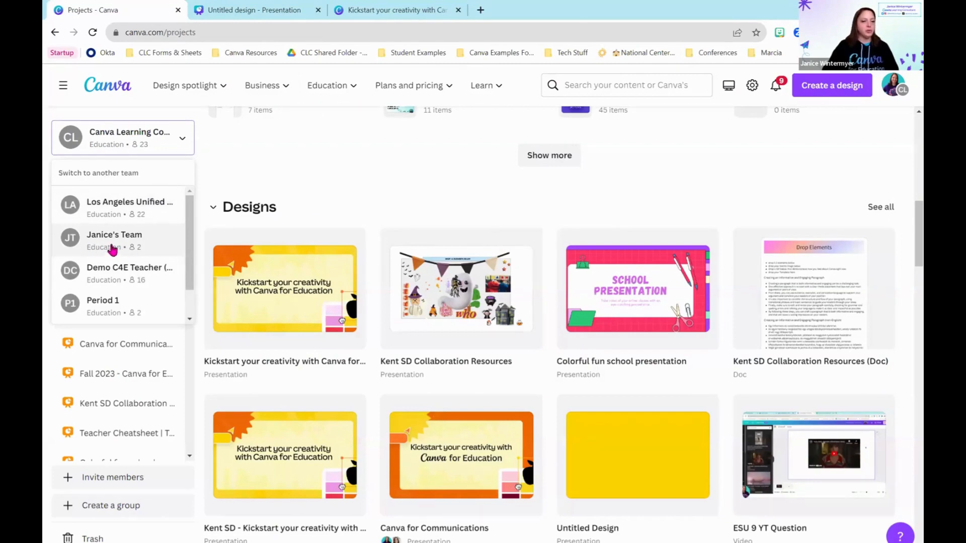
{"action": "left_click", "coordinate": [360, 198]}
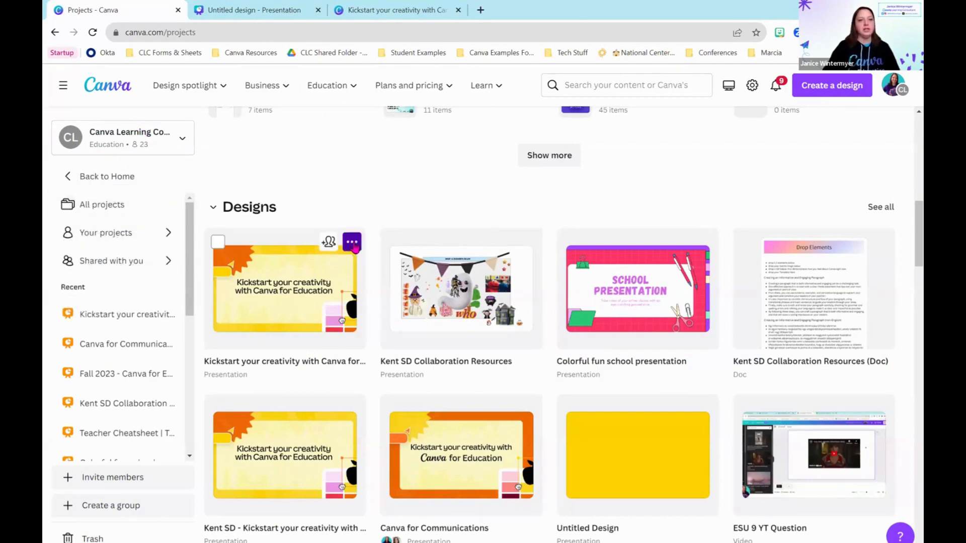
{"action": "left_click", "coordinate": [354, 244]}
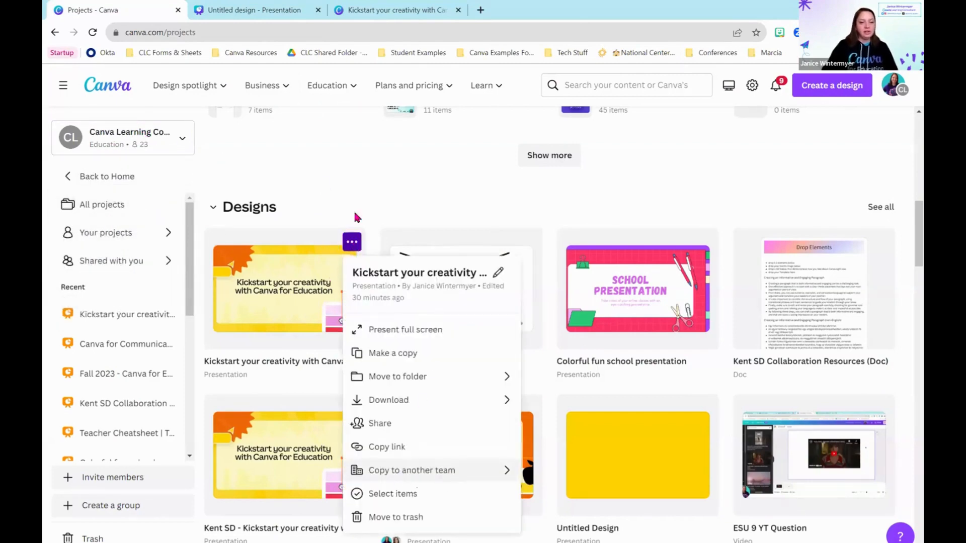
{"action": "left_click", "coordinate": [366, 156]}
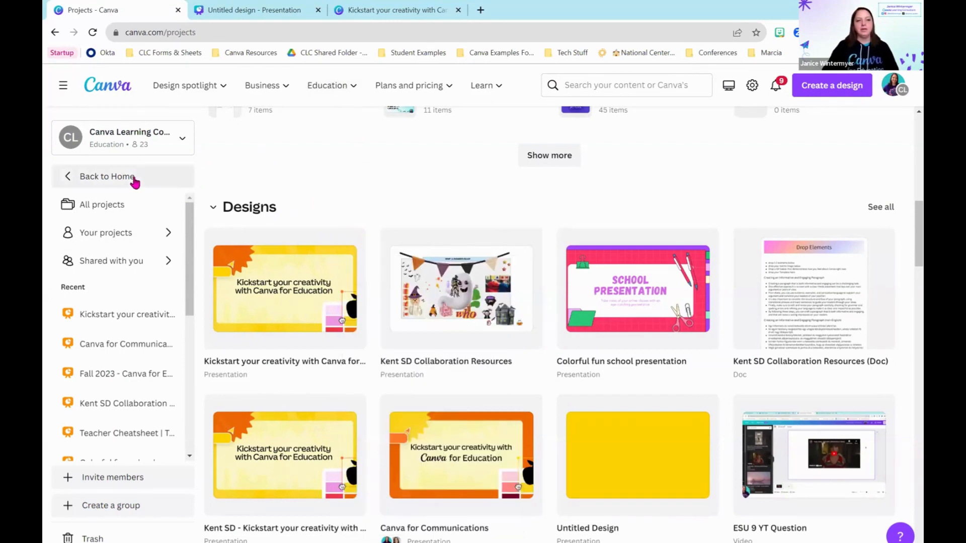
Step: Return to the untitled presentation and apply all 10 pages of the 3rd Grade Reading Comprehension template from the template list
{"action": "key", "text": "ctrl+Tab"}
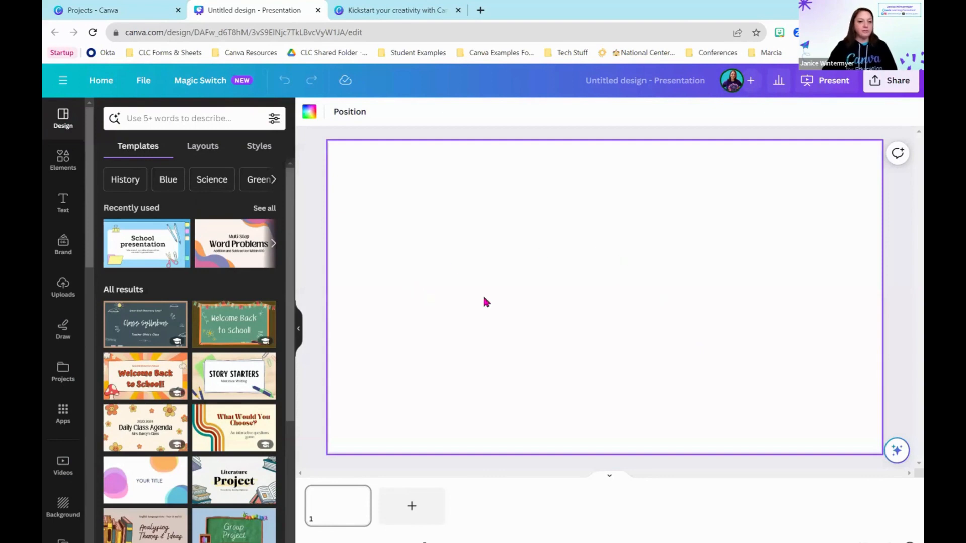
{"action": "scroll", "coordinate": [240, 397], "scroll_direction": "down", "scroll_amount": 5}
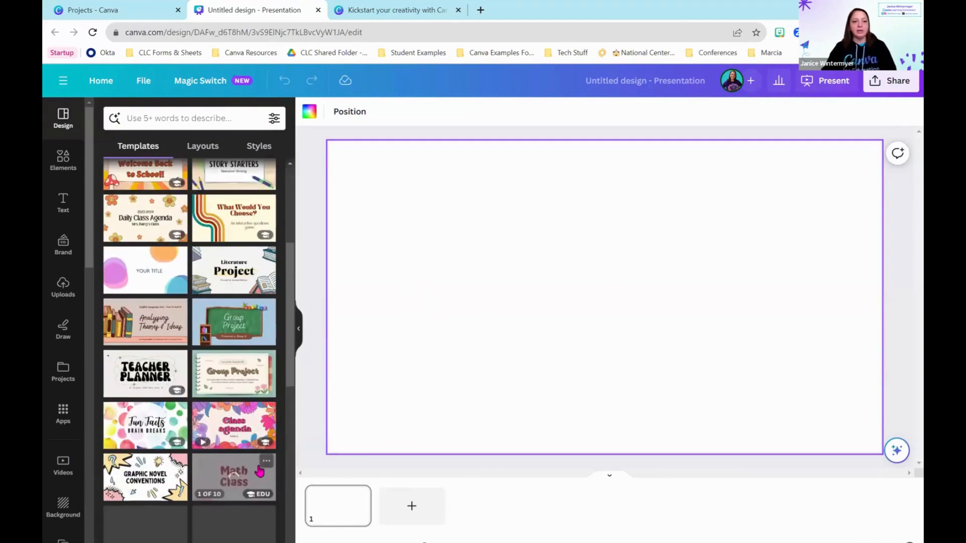
{"action": "scroll", "coordinate": [241, 397], "scroll_direction": "down", "scroll_amount": 5}
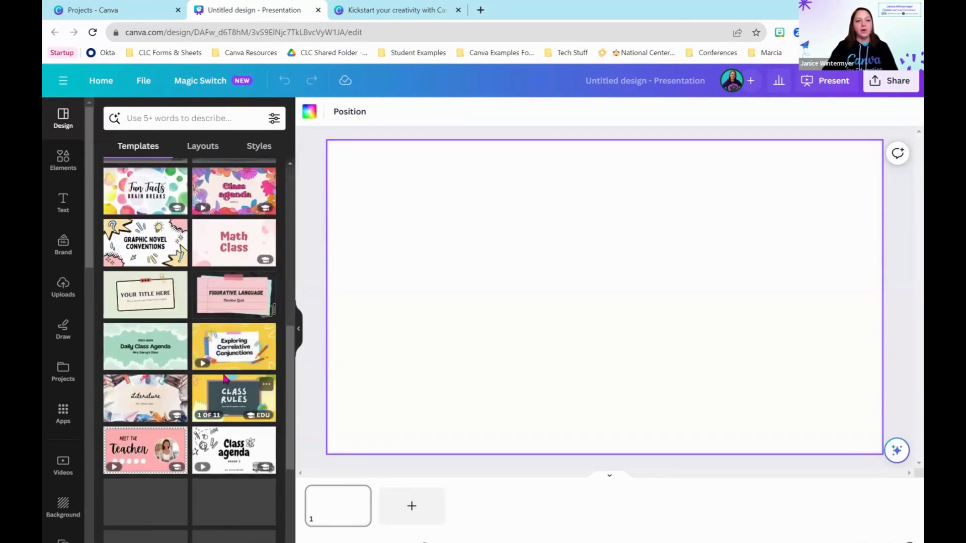
{"action": "scroll", "coordinate": [232, 393], "scroll_direction": "down", "scroll_amount": 3}
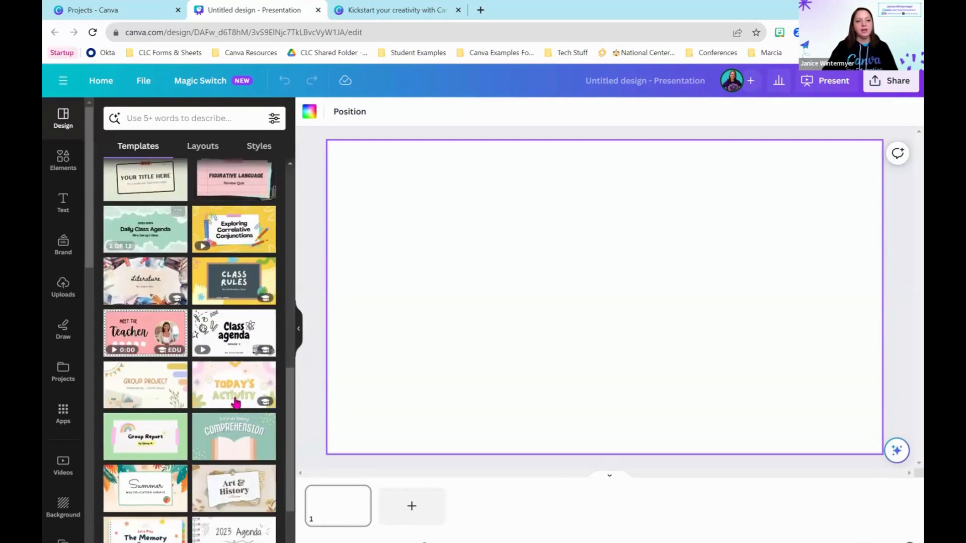
{"action": "scroll", "coordinate": [241, 418], "scroll_direction": "down", "scroll_amount": 3}
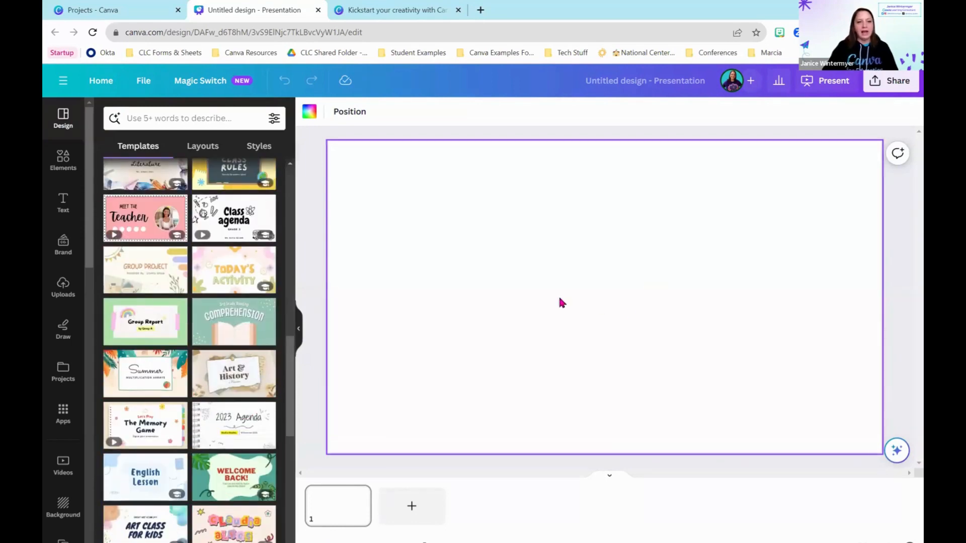
{"action": "left_click", "coordinate": [244, 326]}
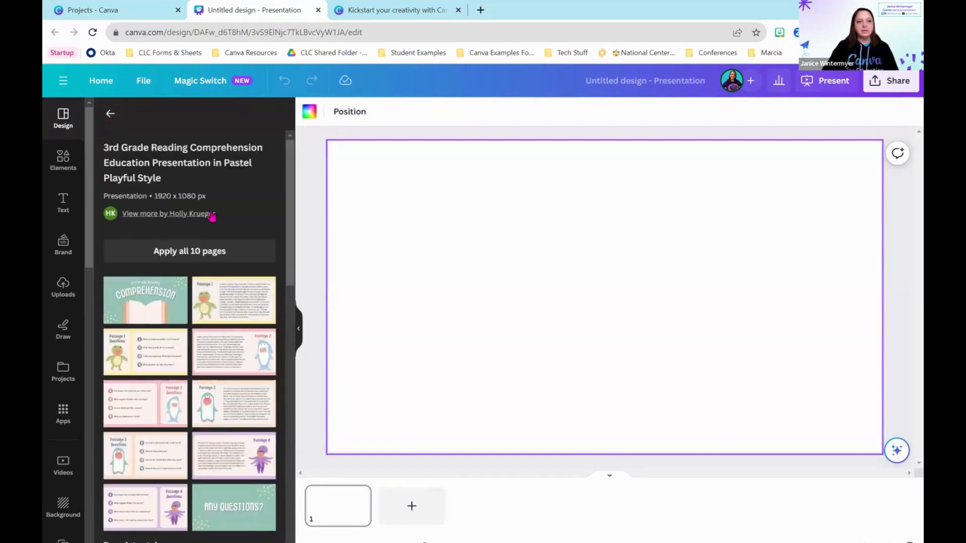
{"action": "left_click", "coordinate": [205, 258]}
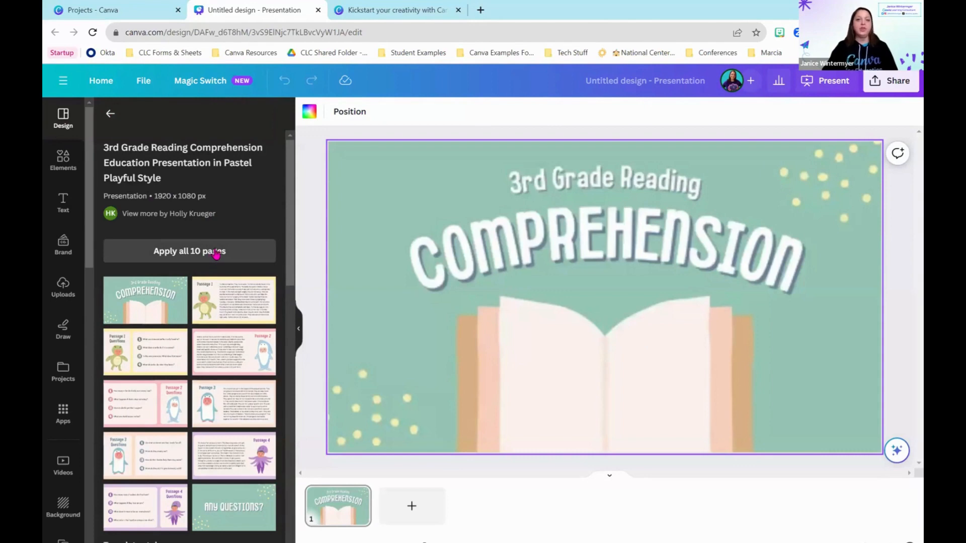
Step: Return to the template list, browse further and open the pink Class Agenda template for a look without applying it
{"action": "left_click", "coordinate": [110, 114]}
{"action": "scroll", "coordinate": [205, 416], "scroll_direction": "down", "scroll_amount": 3}
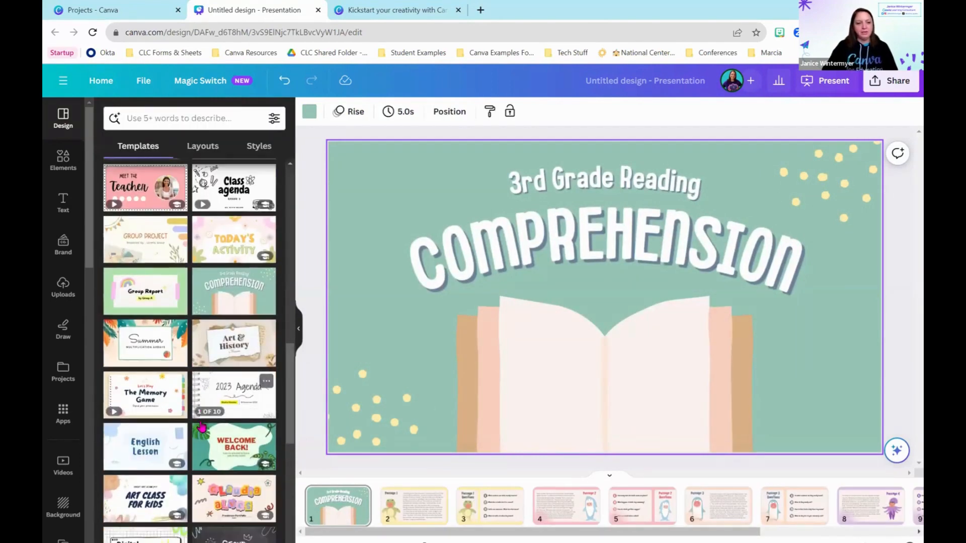
{"action": "scroll", "coordinate": [205, 416], "scroll_direction": "down", "scroll_amount": 3}
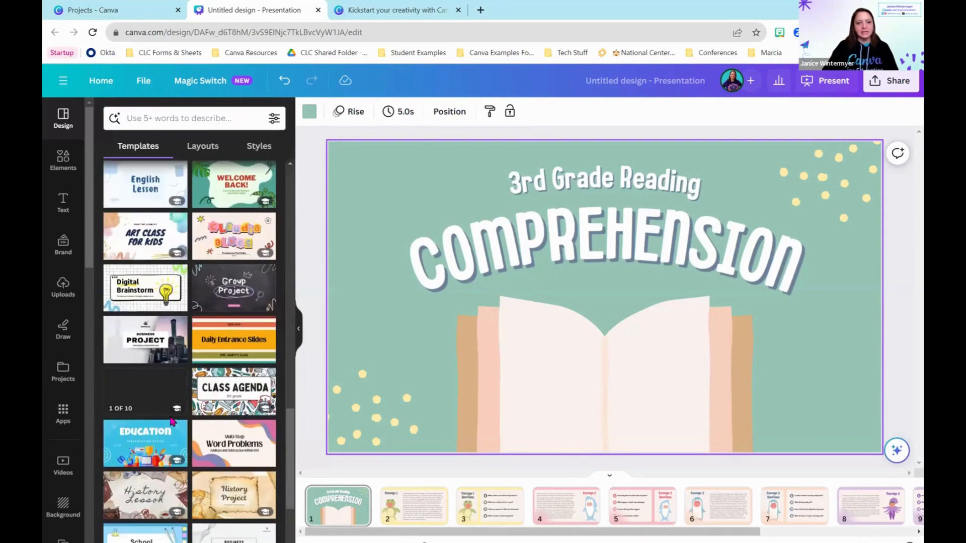
{"action": "scroll", "coordinate": [256, 416], "scroll_direction": "down", "scroll_amount": 6}
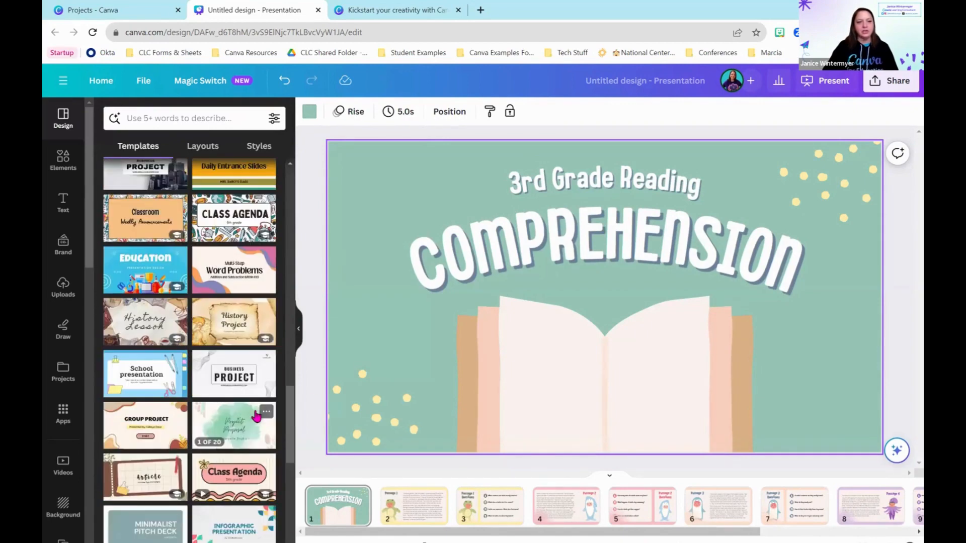
{"action": "left_click", "coordinate": [233, 360]}
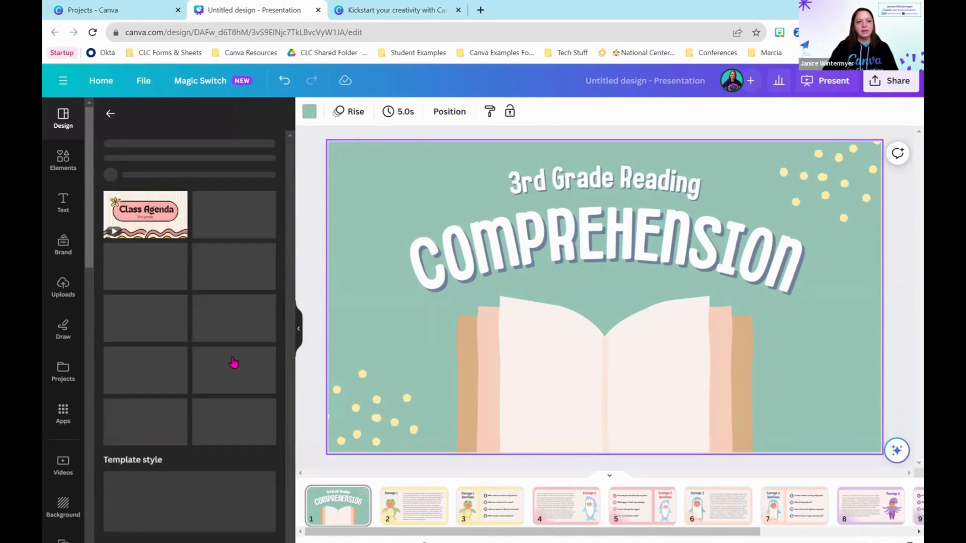
{"action": "left_click", "coordinate": [110, 113]}
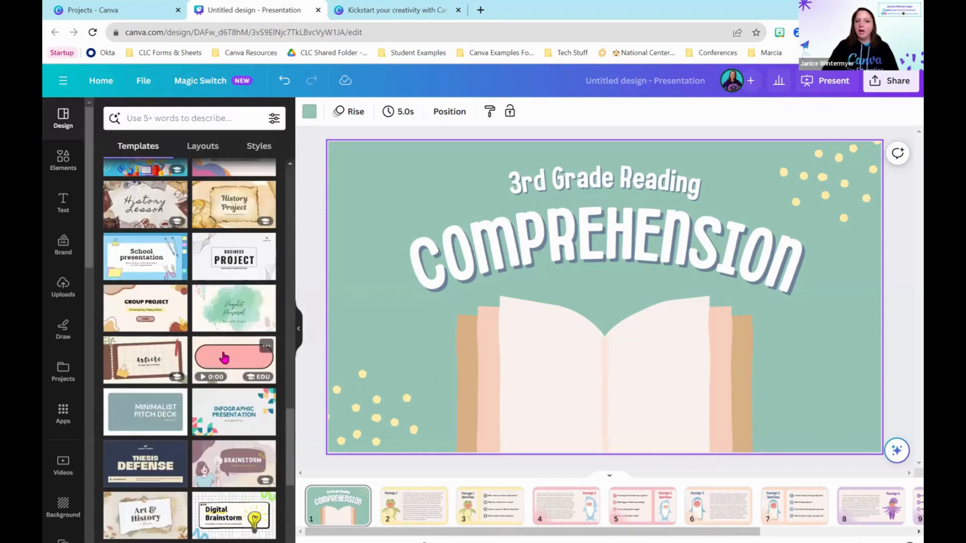
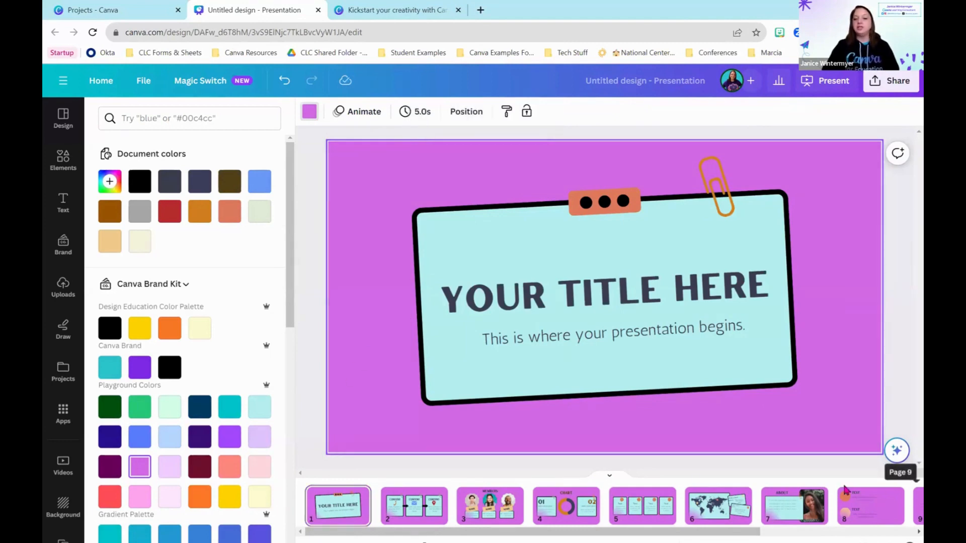
Step: Set the page 1 title font to Gagalin, apply the font change across the whole design, and check it on page 2
{"action": "left_click", "coordinate": [566, 301]}
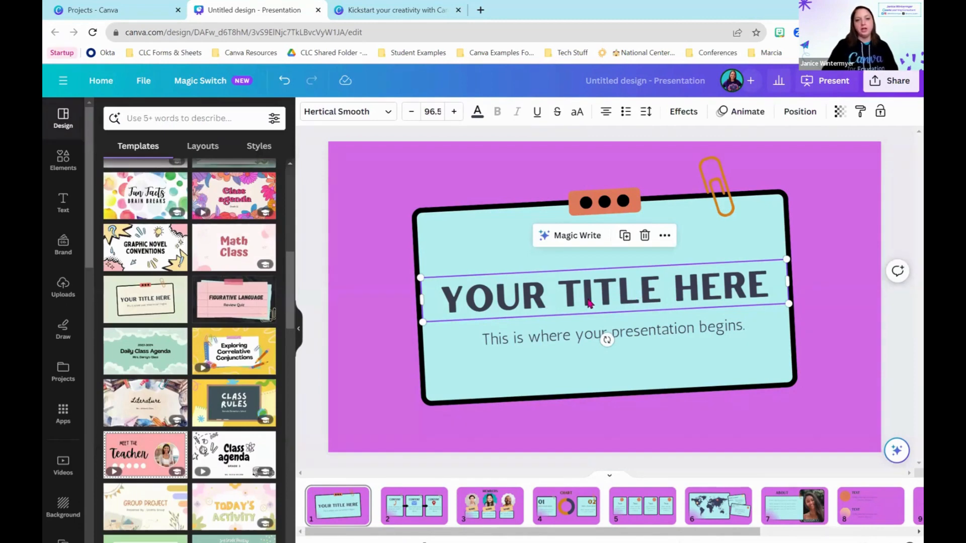
{"action": "left_click", "coordinate": [336, 112]}
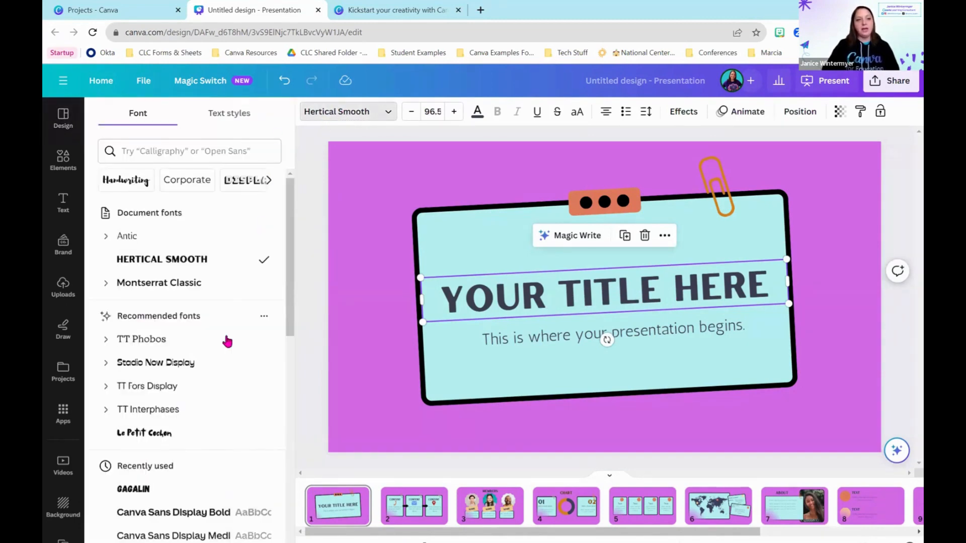
{"action": "scroll", "coordinate": [230, 367], "scroll_direction": "down", "scroll_amount": 2}
{"action": "scroll", "coordinate": [229, 364], "scroll_direction": "down", "scroll_amount": 3}
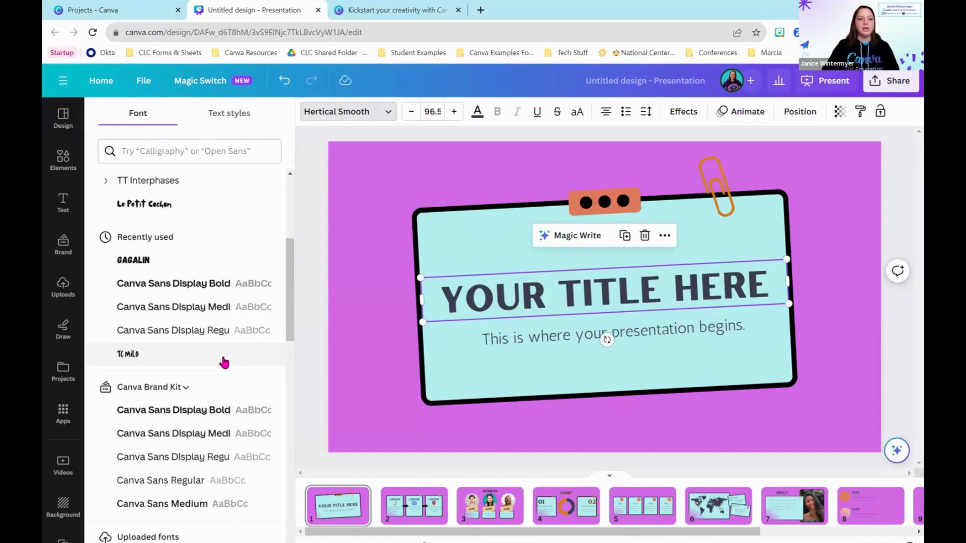
{"action": "left_click", "coordinate": [125, 255]}
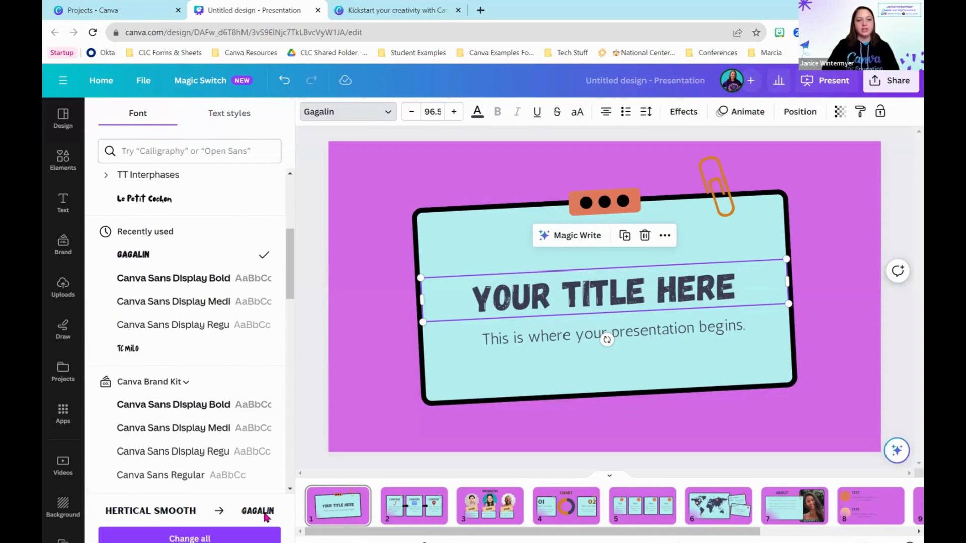
{"action": "left_click", "coordinate": [187, 539]}
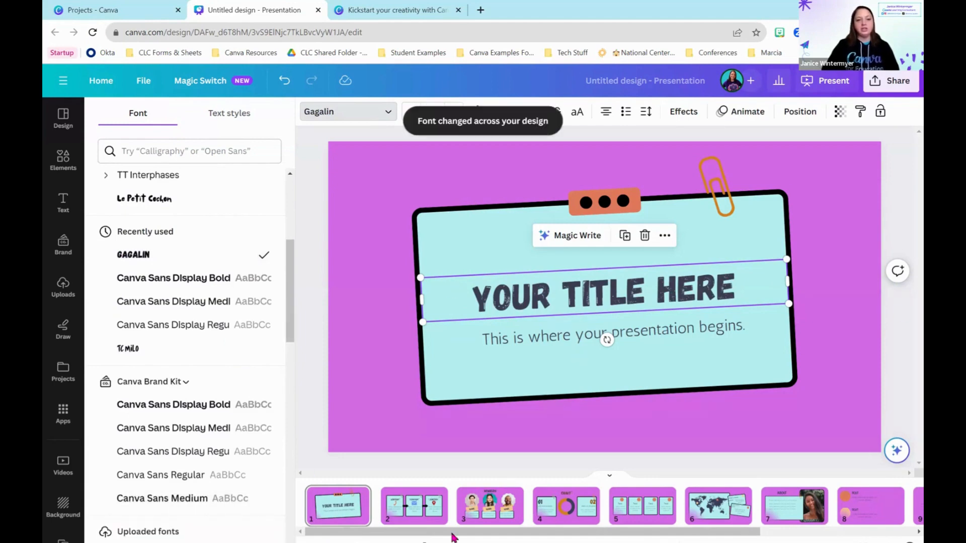
{"action": "left_click", "coordinate": [416, 498]}
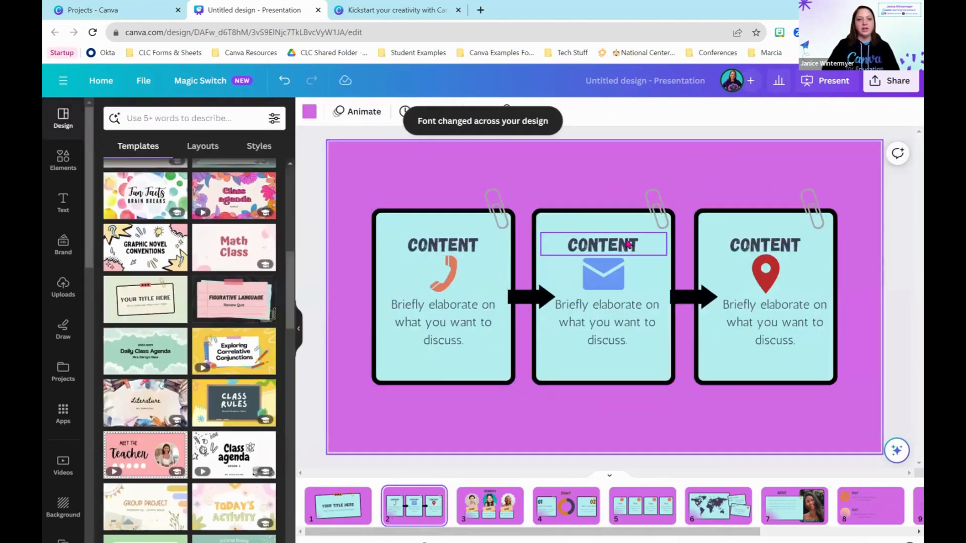
{"action": "left_click", "coordinate": [362, 505]}
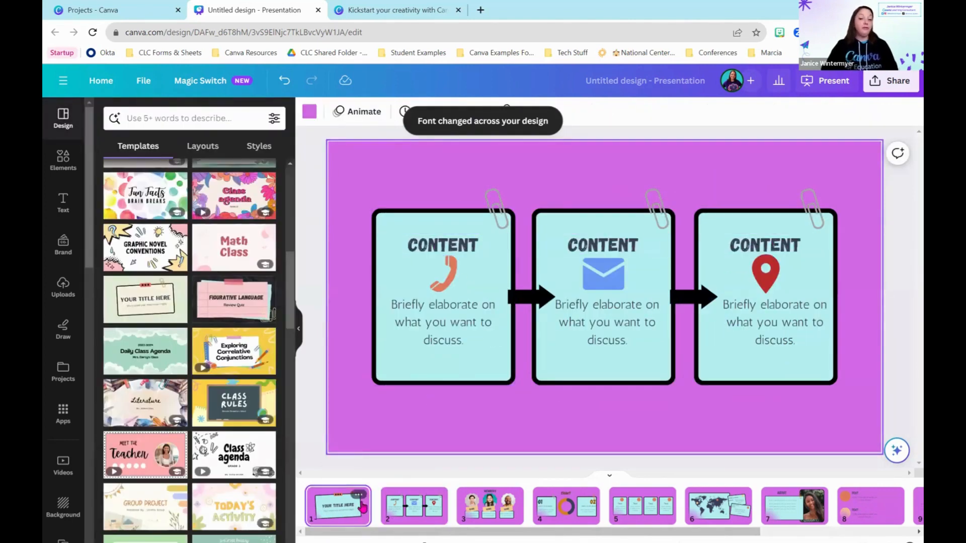
Step: Recolor the page 1 title text with the orange from the Playground Colors and apply that color change to all pages
{"action": "left_click", "coordinate": [544, 303]}
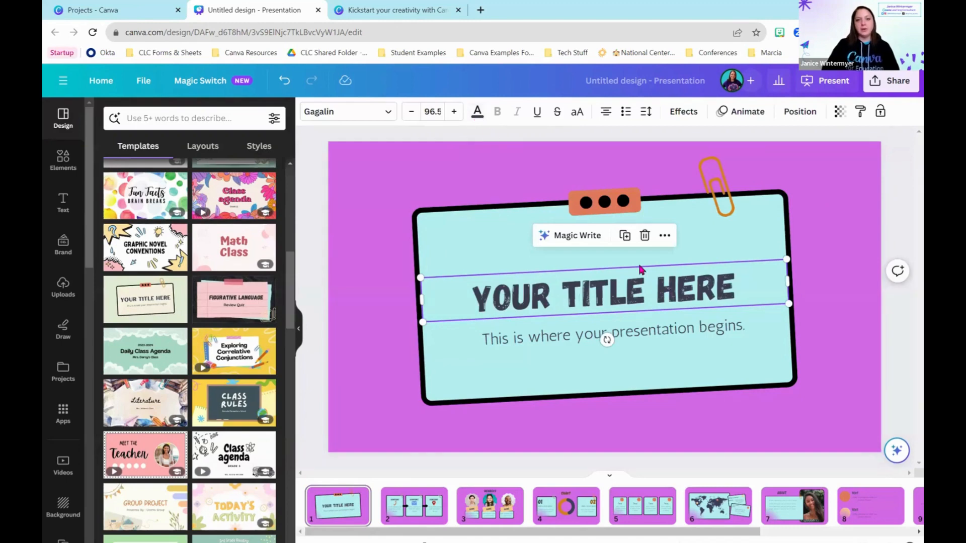
{"action": "left_click", "coordinate": [477, 111]}
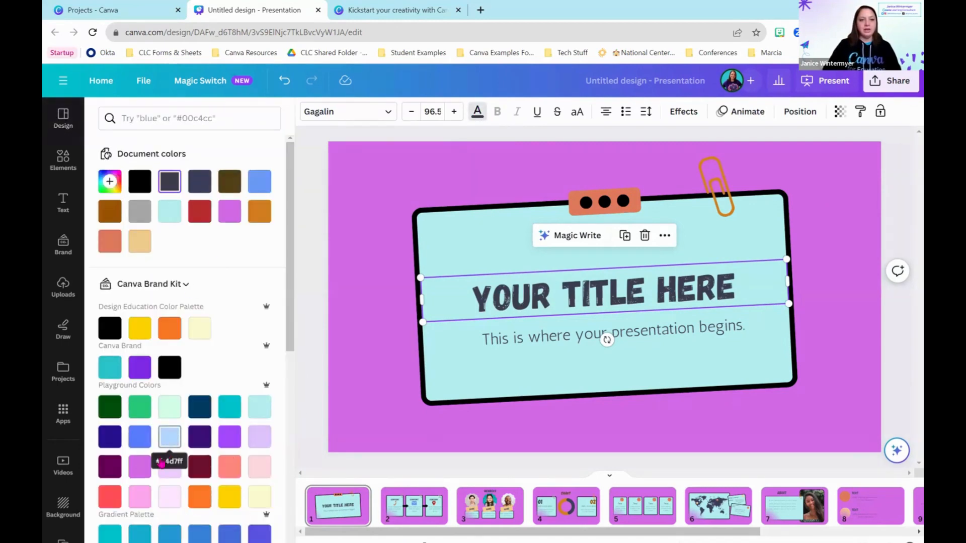
{"action": "left_click", "coordinate": [258, 499]}
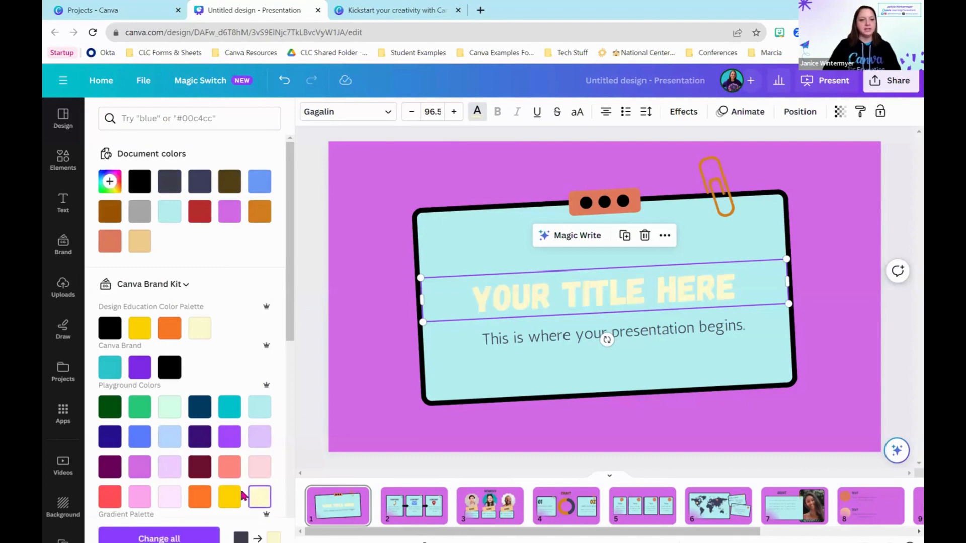
{"action": "scroll", "coordinate": [222, 433], "scroll_direction": "down", "scroll_amount": 4}
{"action": "left_click", "coordinate": [209, 329]}
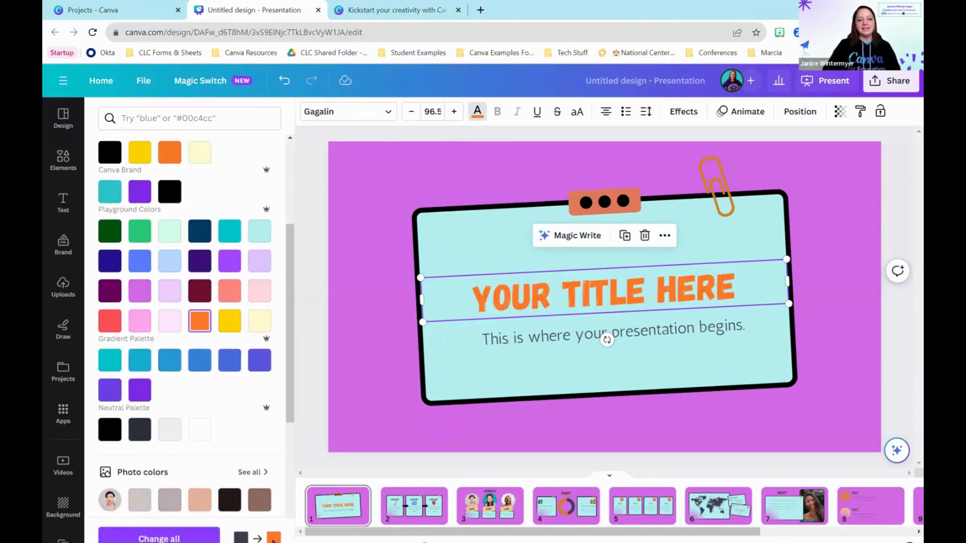
{"action": "left_click", "coordinate": [159, 537]}
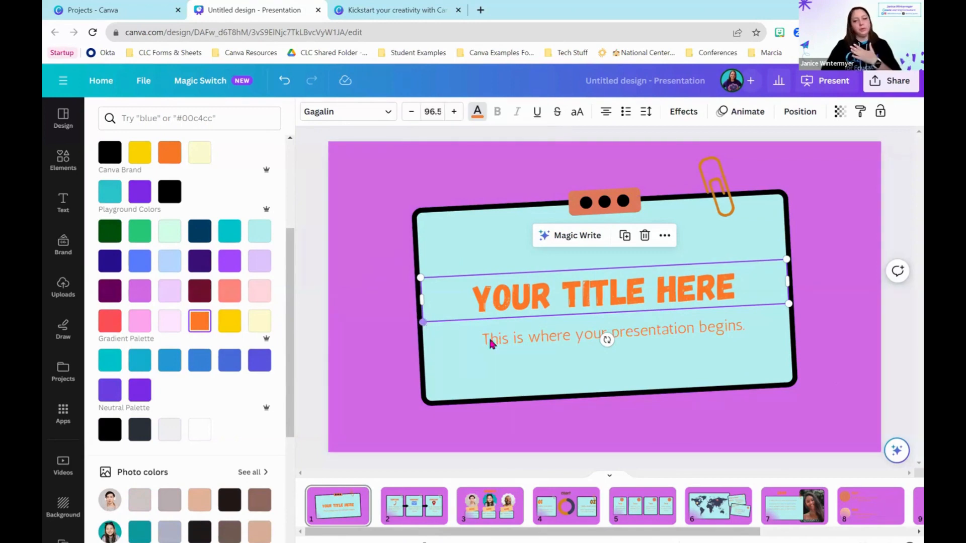
{"action": "left_click", "coordinate": [380, 338]}
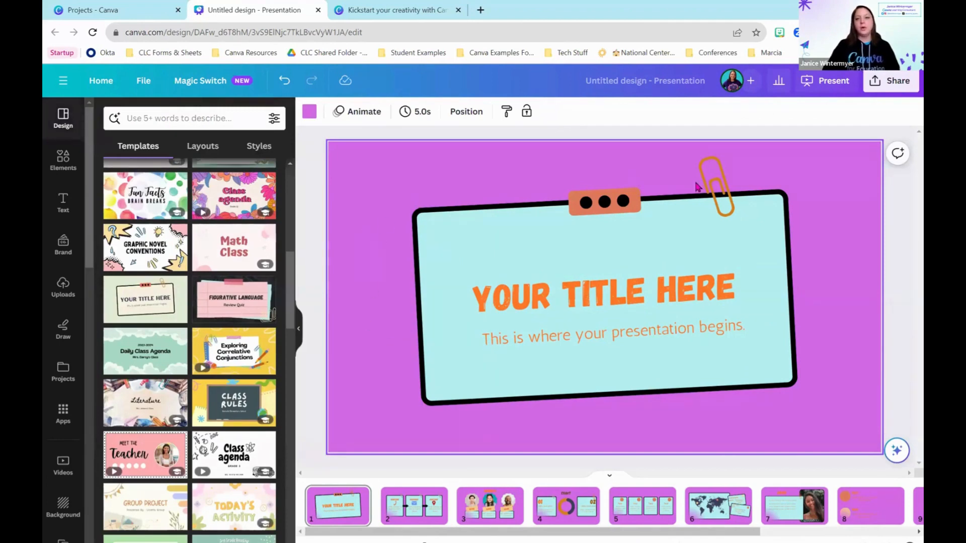
Step: Recolor the page 1 paperclip pale yellow from the Design Education Color Palette, apply it to all pages, and check page 3
{"action": "left_click", "coordinate": [715, 177]}
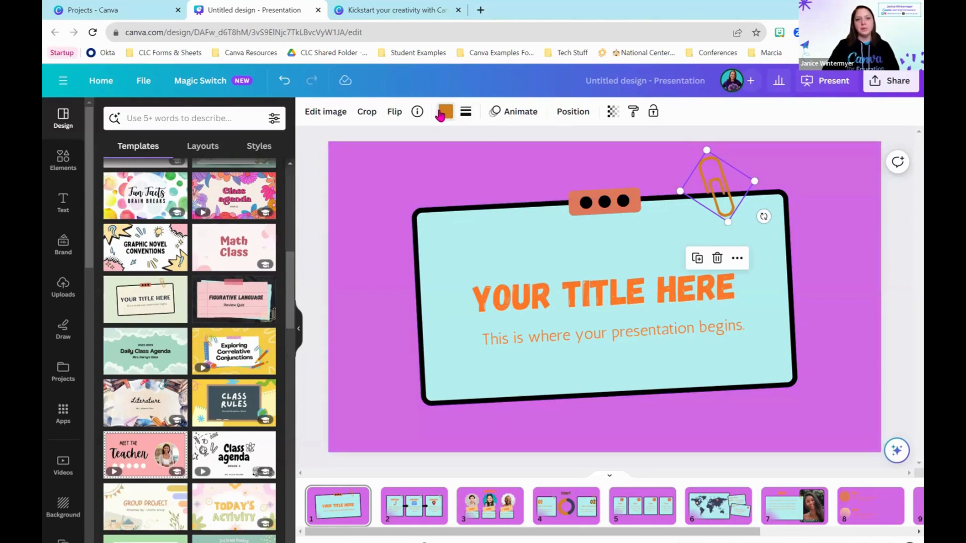
{"action": "left_click", "coordinate": [444, 112]}
{"action": "left_click", "coordinate": [203, 329]}
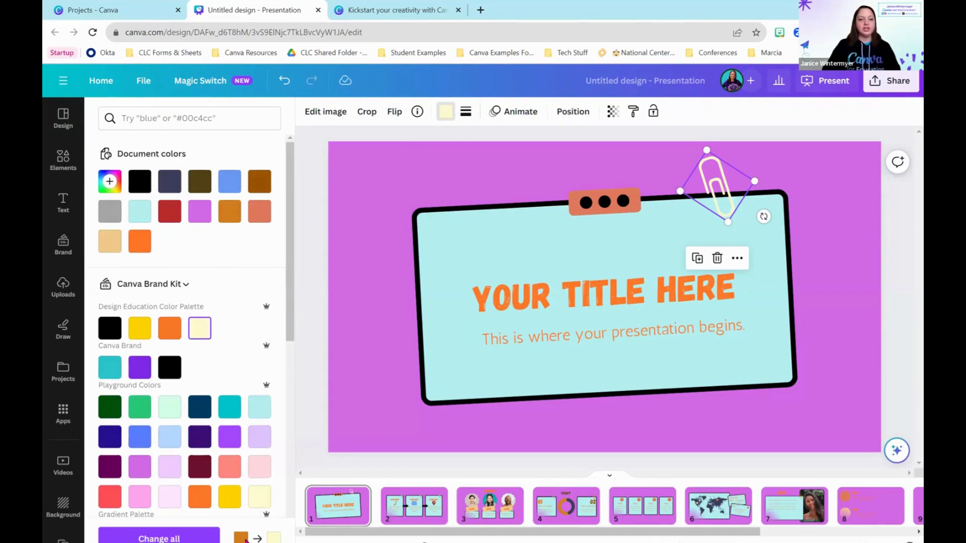
{"action": "left_click", "coordinate": [159, 537]}
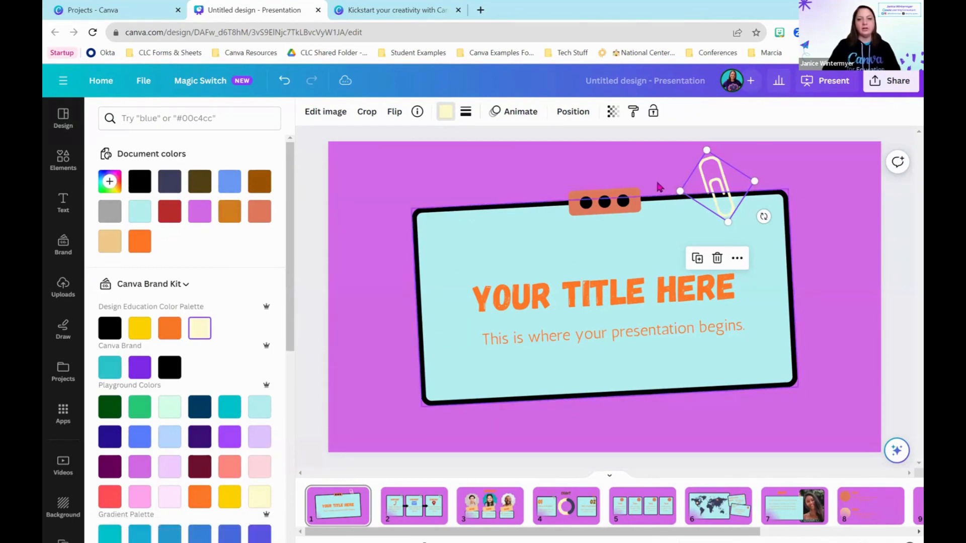
{"action": "left_click", "coordinate": [485, 507]}
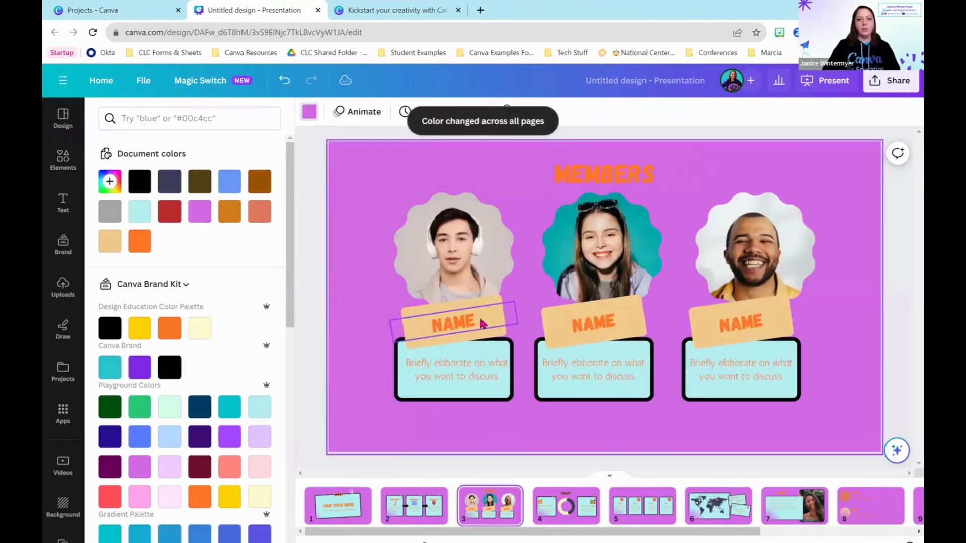
{"action": "left_click", "coordinate": [357, 496]}
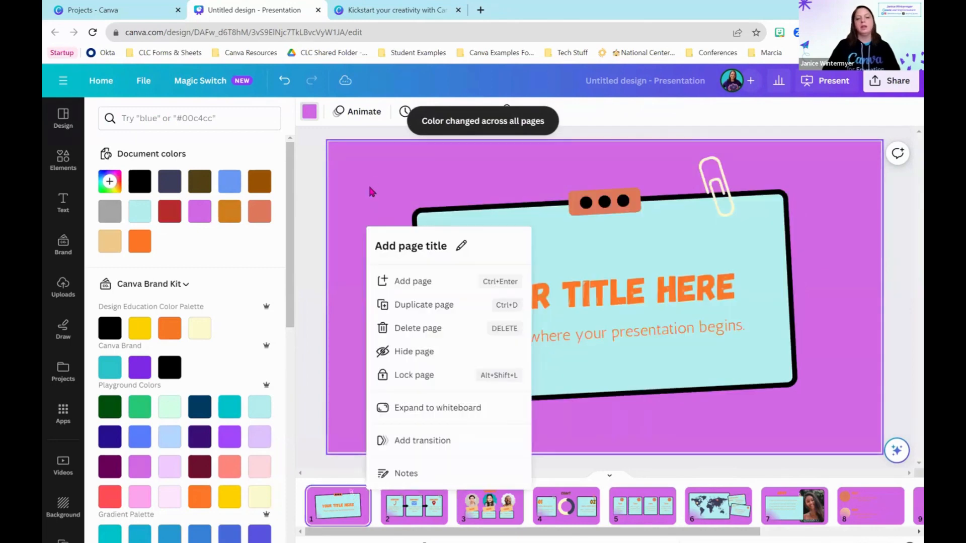
{"action": "left_click", "coordinate": [367, 172]}
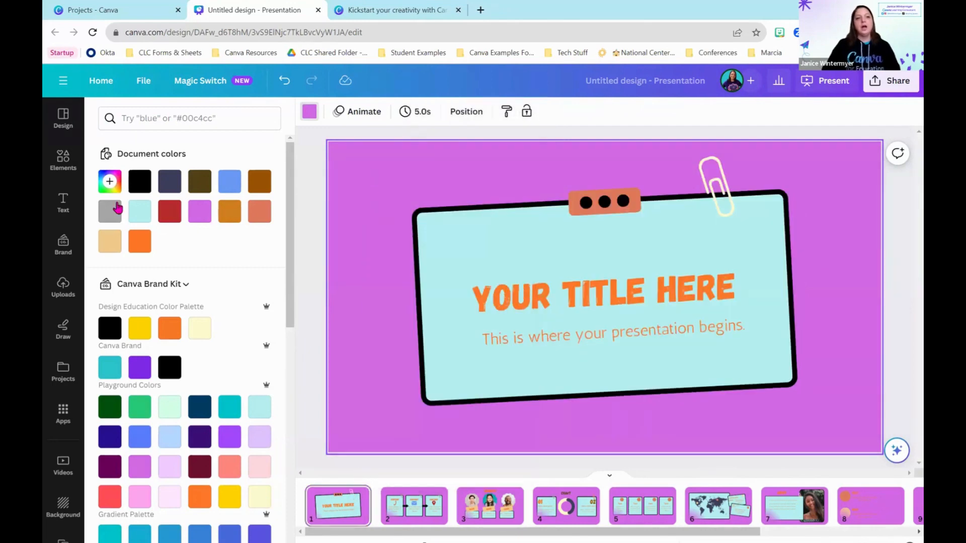
Step: Search the elements library for "heart" and look over the kinds of elements offered
{"action": "left_click", "coordinate": [67, 166]}
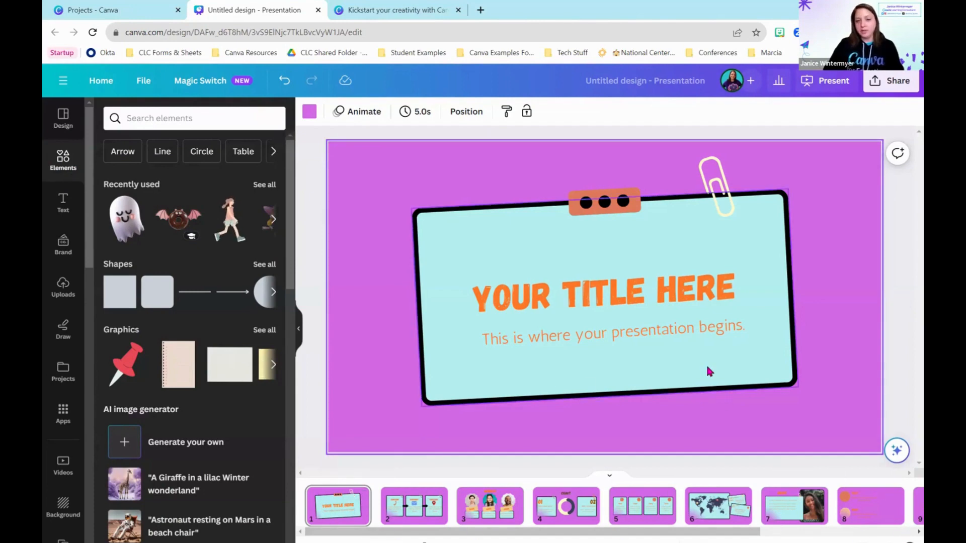
{"action": "left_click", "coordinate": [161, 119]}
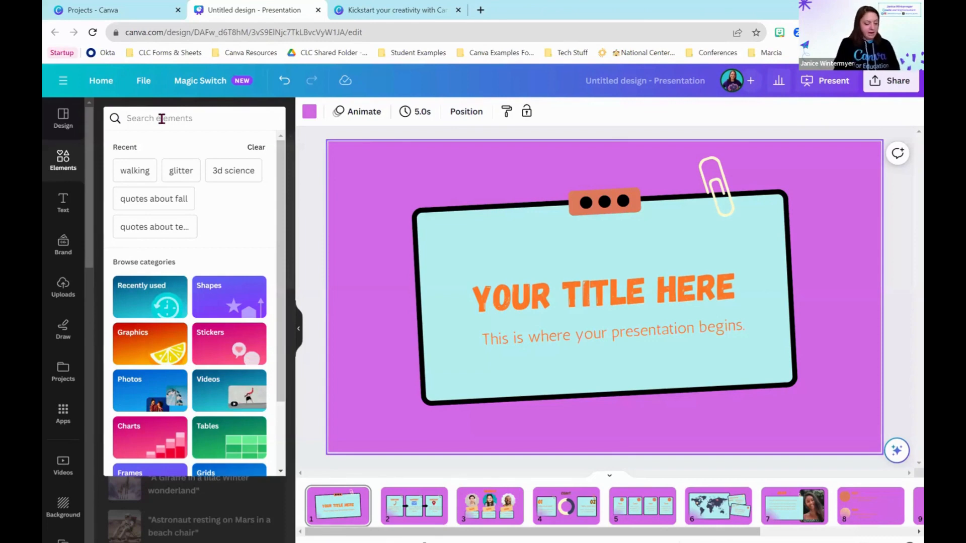
{"action": "left_click", "coordinate": [161, 118]}
{"action": "type", "text": "heart"}
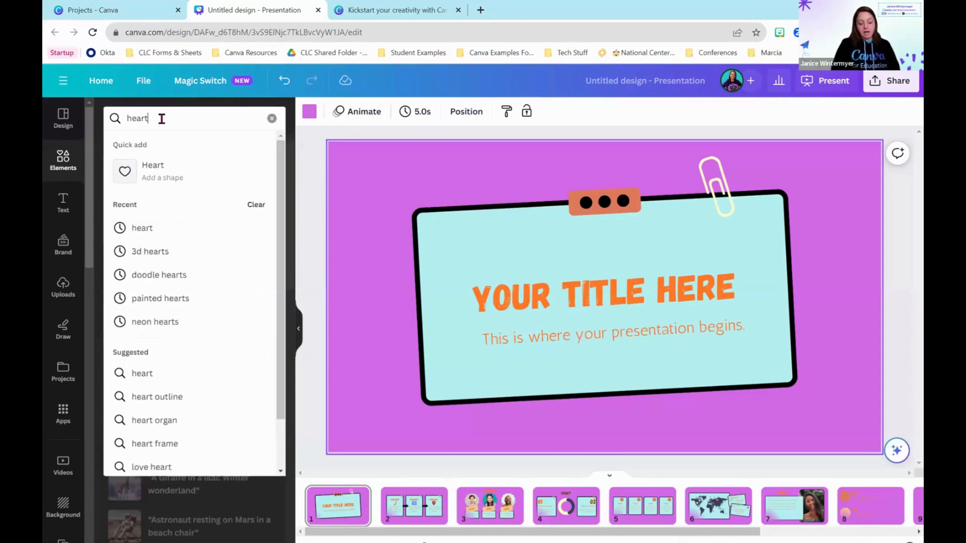
{"action": "key", "text": "Return"}
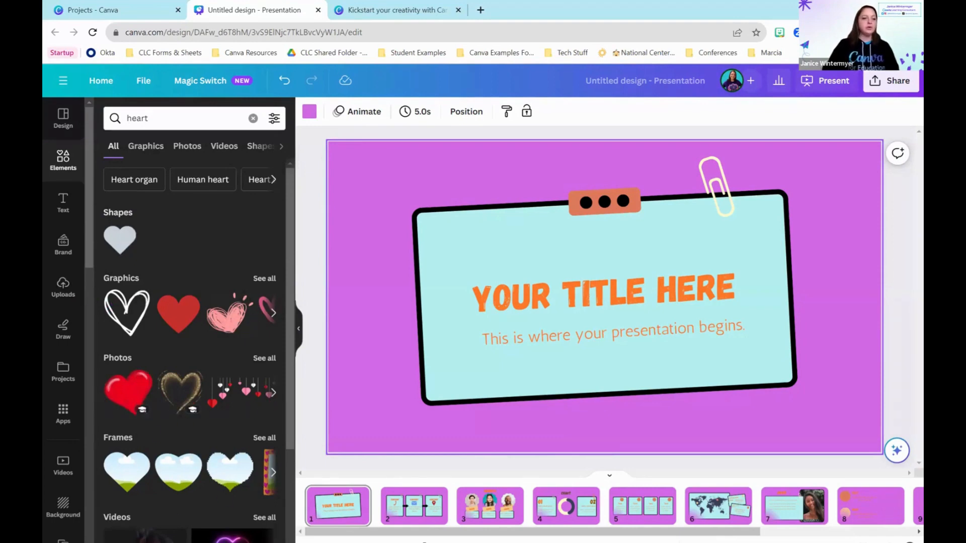
{"action": "scroll", "coordinate": [241, 378], "scroll_direction": "down", "scroll_amount": 3}
{"action": "scroll", "coordinate": [235, 359], "scroll_direction": "up", "scroll_amount": 3}
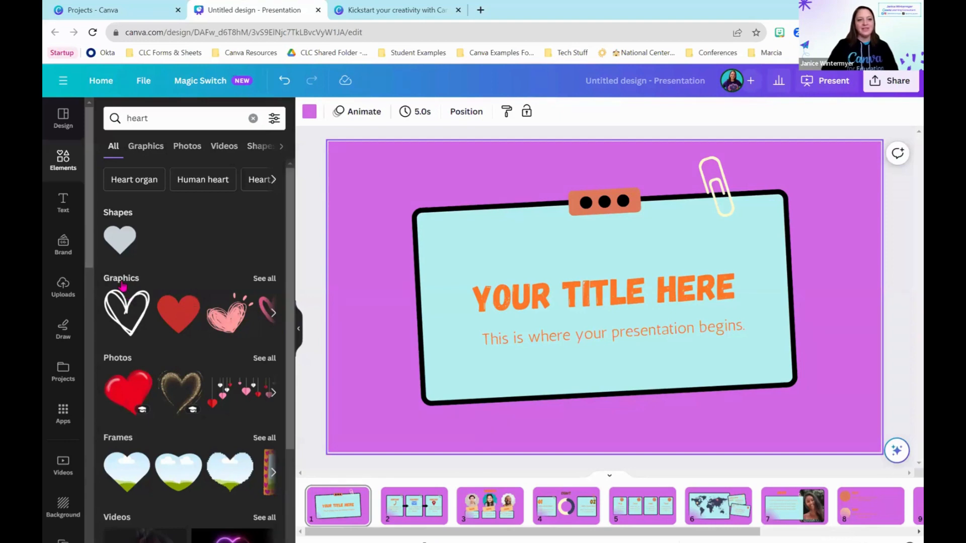
Step: Browse all the heart graphics and add the one with two white outlined hearts to page 1
{"action": "left_click", "coordinate": [265, 278]}
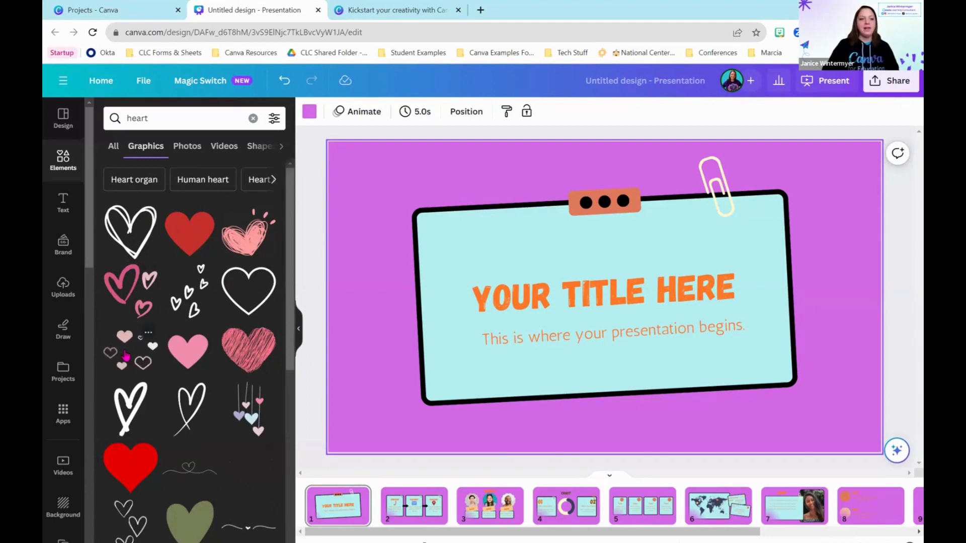
{"action": "scroll", "coordinate": [136, 358], "scroll_direction": "down", "scroll_amount": 3}
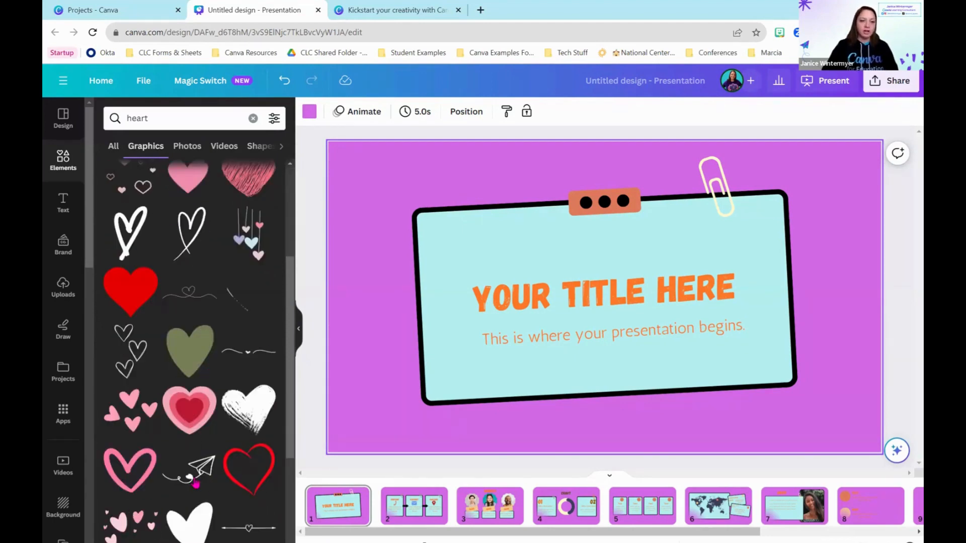
{"action": "scroll", "coordinate": [235, 483], "scroll_direction": "down", "scroll_amount": 3}
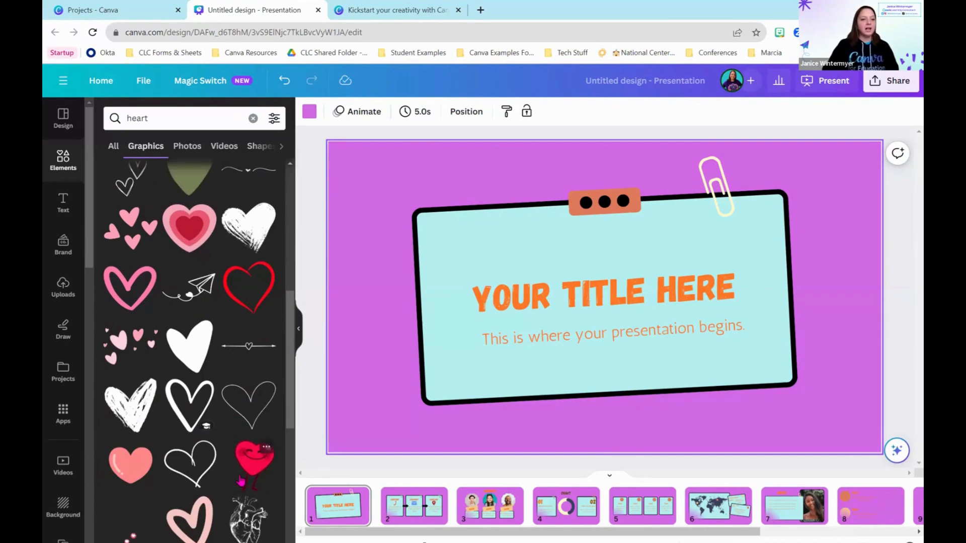
{"action": "scroll", "coordinate": [235, 483], "scroll_direction": "down", "scroll_amount": 2}
{"action": "scroll", "coordinate": [257, 471], "scroll_direction": "down", "scroll_amount": 3}
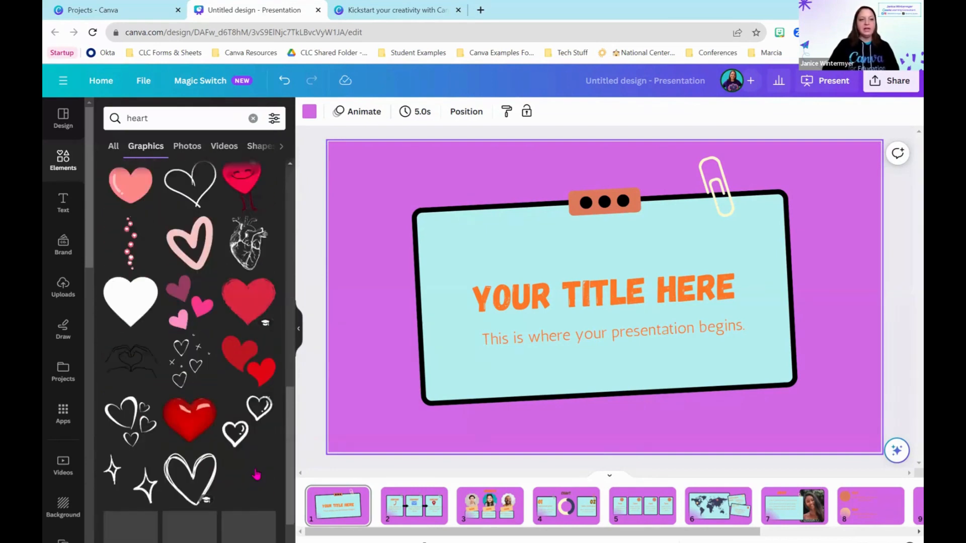
{"action": "left_click", "coordinate": [249, 403]}
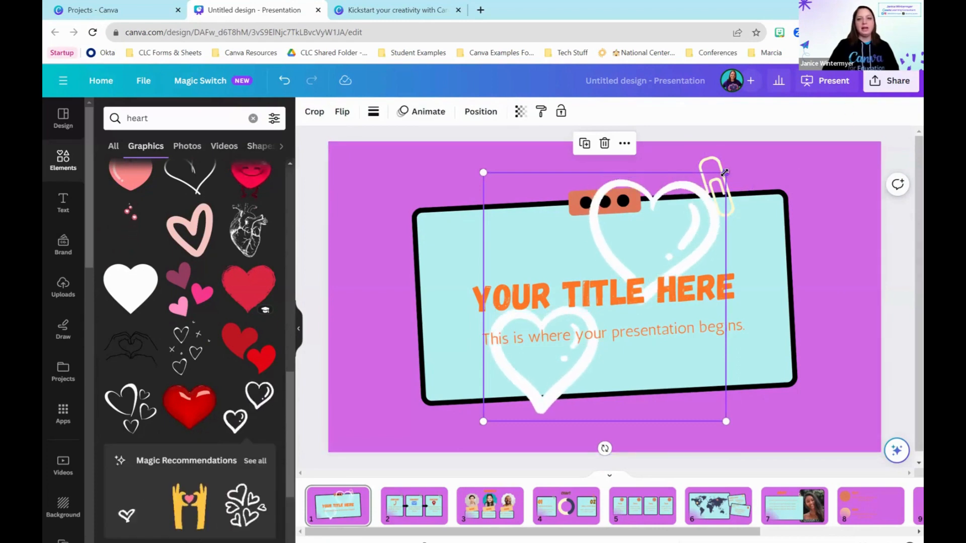
Step: Shrink the white outlined hearts graphic and place it in the upper-left corner of page 1
{"action": "left_click_drag", "start_coordinate": [726, 172], "coordinate": [548, 363]}
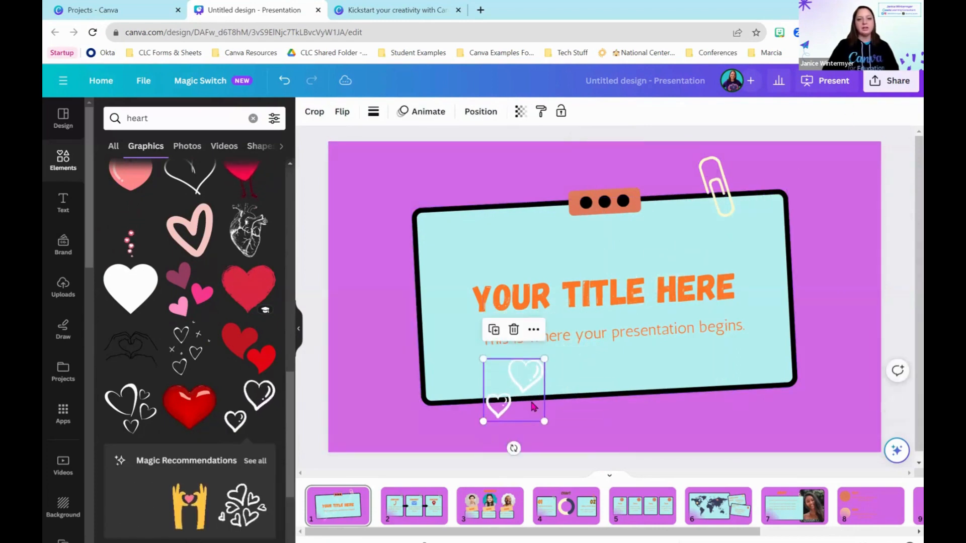
{"action": "left_click_drag", "start_coordinate": [528, 413], "coordinate": [385, 191]}
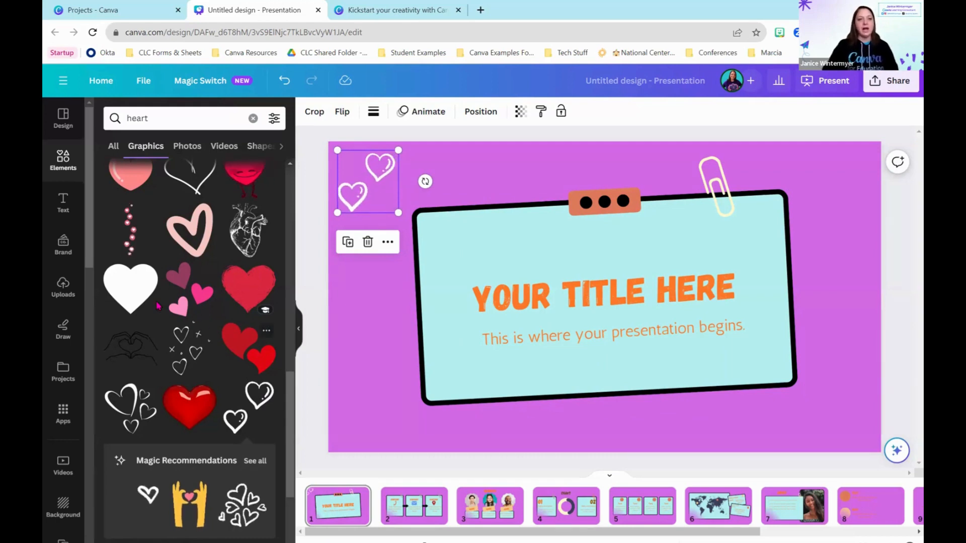
Step: Refine the graphics search to "doodle heart"
{"action": "scroll", "coordinate": [194, 307], "scroll_direction": "up", "scroll_amount": 4}
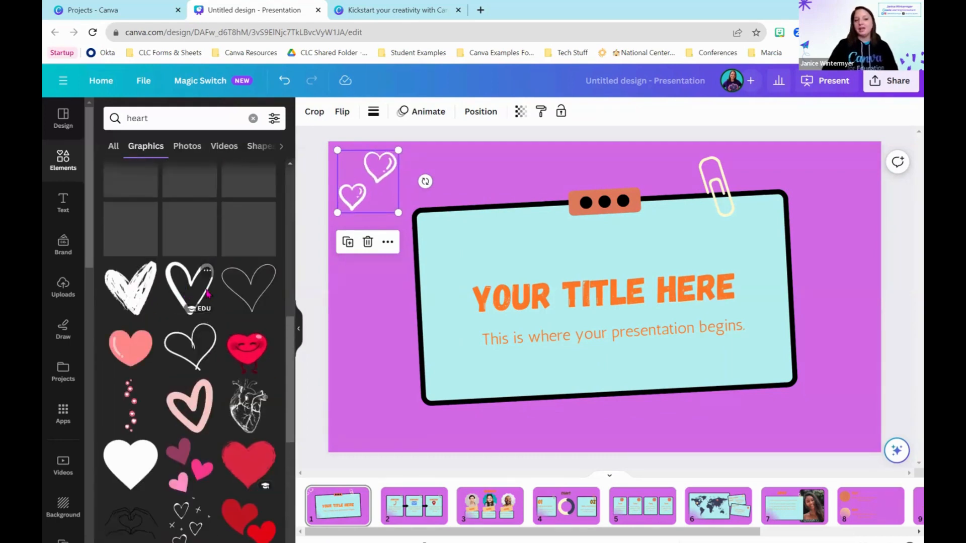
{"action": "scroll", "coordinate": [209, 261], "scroll_direction": "up", "scroll_amount": 5}
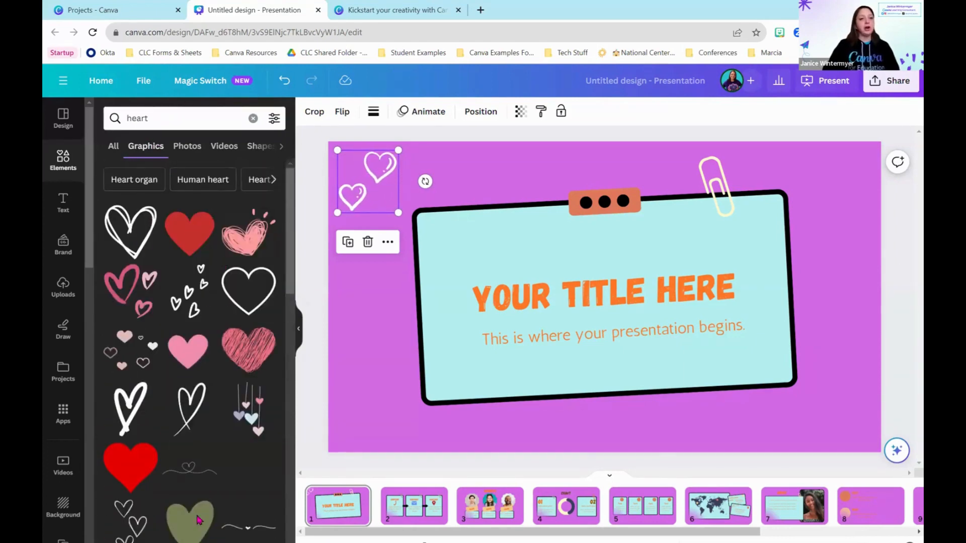
{"action": "left_click", "coordinate": [129, 119]}
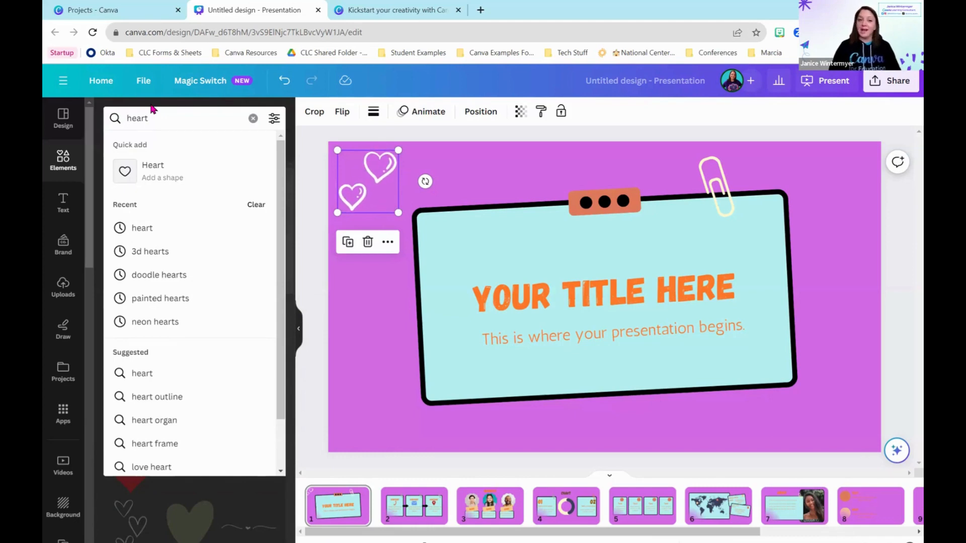
{"action": "type", "text": "doodle"}
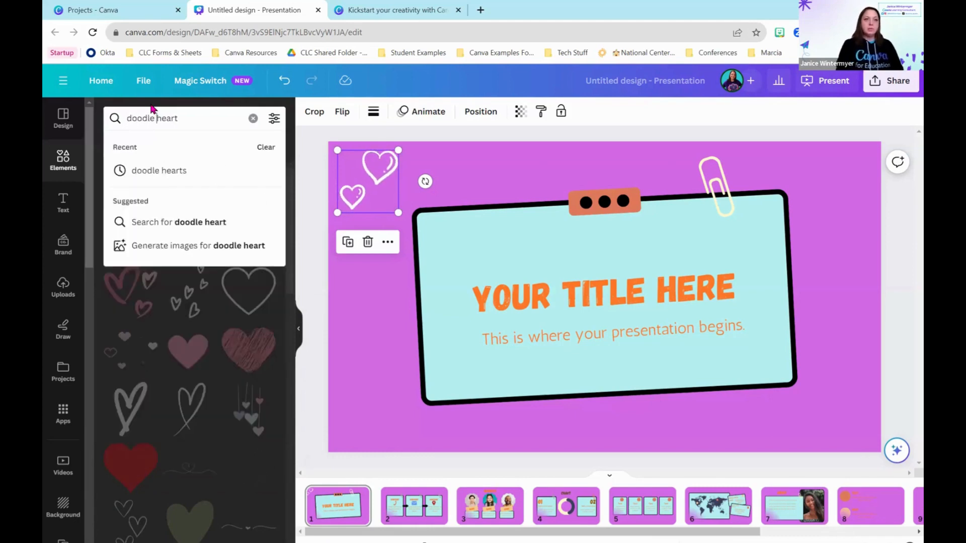
{"action": "key", "text": "Return"}
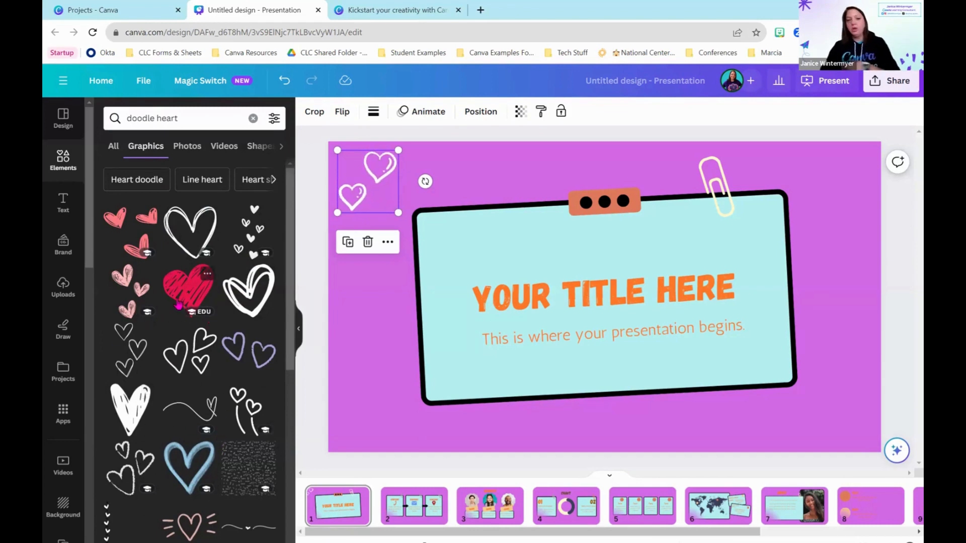
Step: Change the graphics search to "painted heart" and look over the results
{"action": "double_click", "coordinate": [140, 117]}
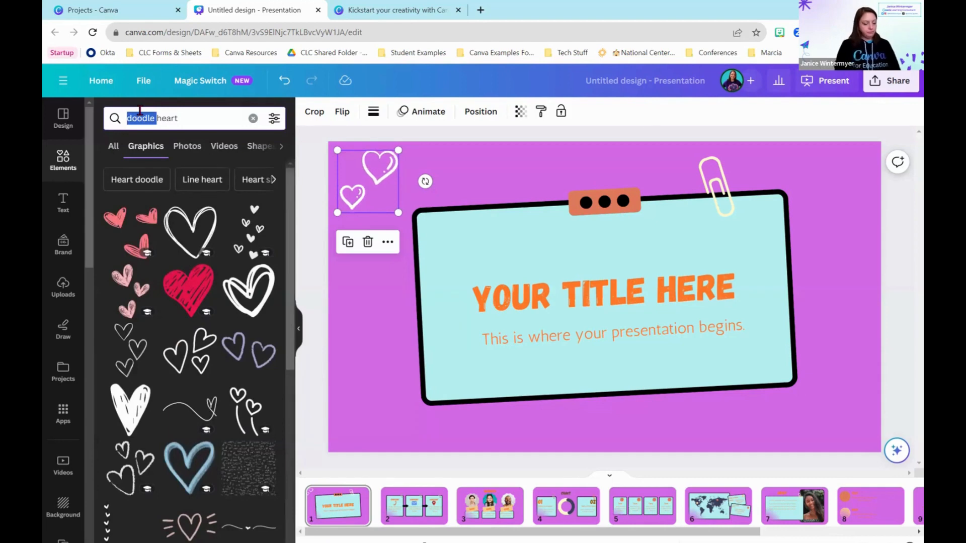
{"action": "type", "text": "painted"}
{"action": "key", "text": "Return"}
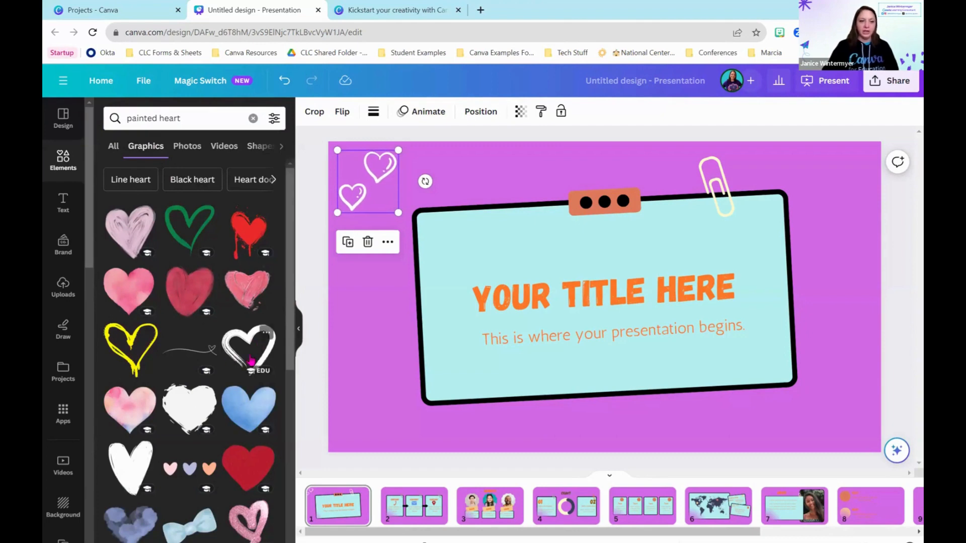
{"action": "scroll", "coordinate": [251, 360], "scroll_direction": "down", "scroll_amount": 3}
{"action": "scroll", "coordinate": [251, 360], "scroll_direction": "up", "scroll_amount": 5}
Step: Change the graphics search to "3d heart" and browse the styles offered
{"action": "left_click", "coordinate": [142, 118]}
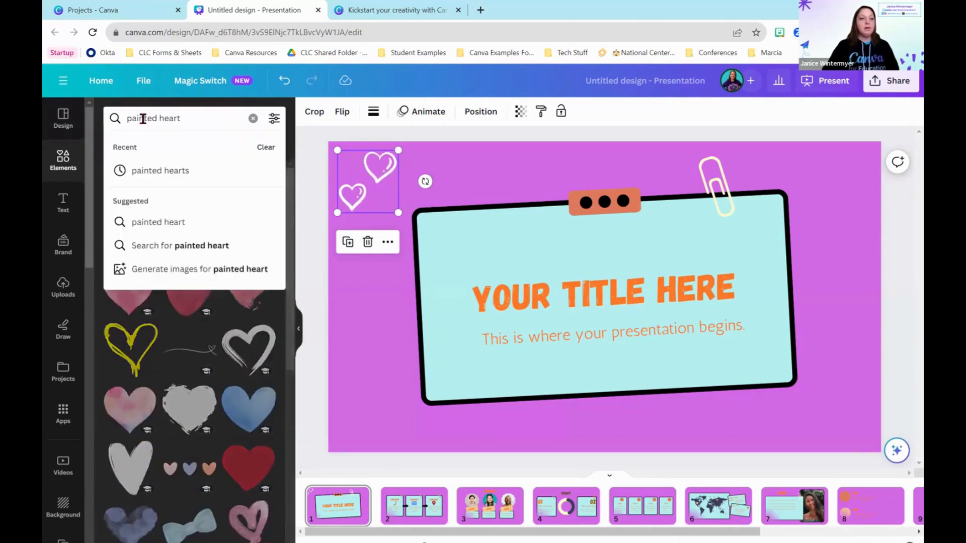
{"action": "double_click", "coordinate": [142, 118]}
{"action": "type", "text": "3d"}
{"action": "key", "text": "Return"}
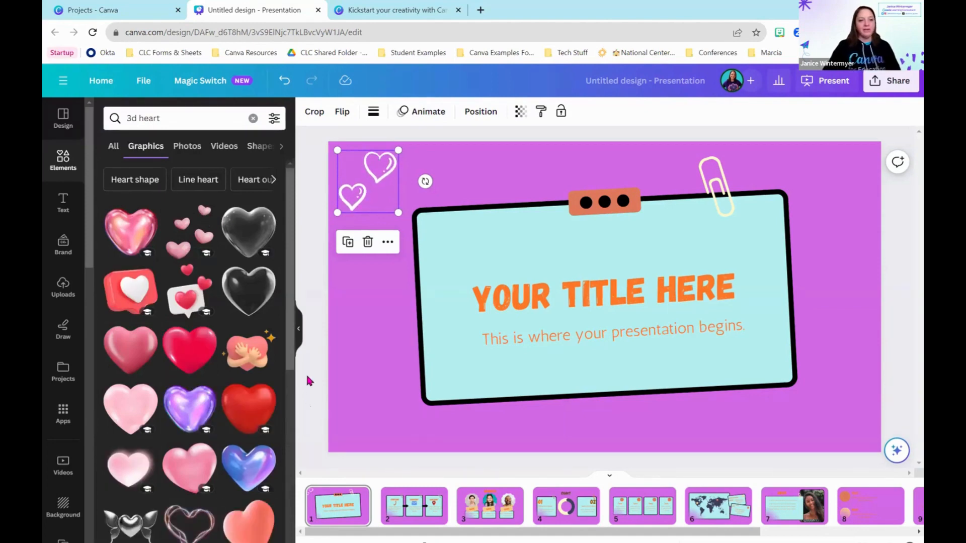
{"action": "scroll", "coordinate": [224, 371], "scroll_direction": "down", "scroll_amount": 1}
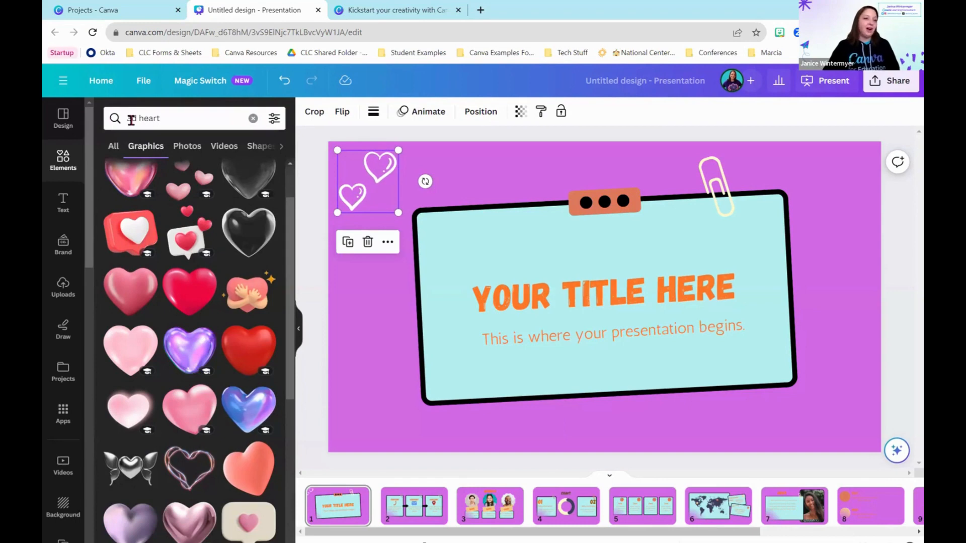
{"action": "scroll", "coordinate": [247, 465], "scroll_direction": "down", "scroll_amount": 3}
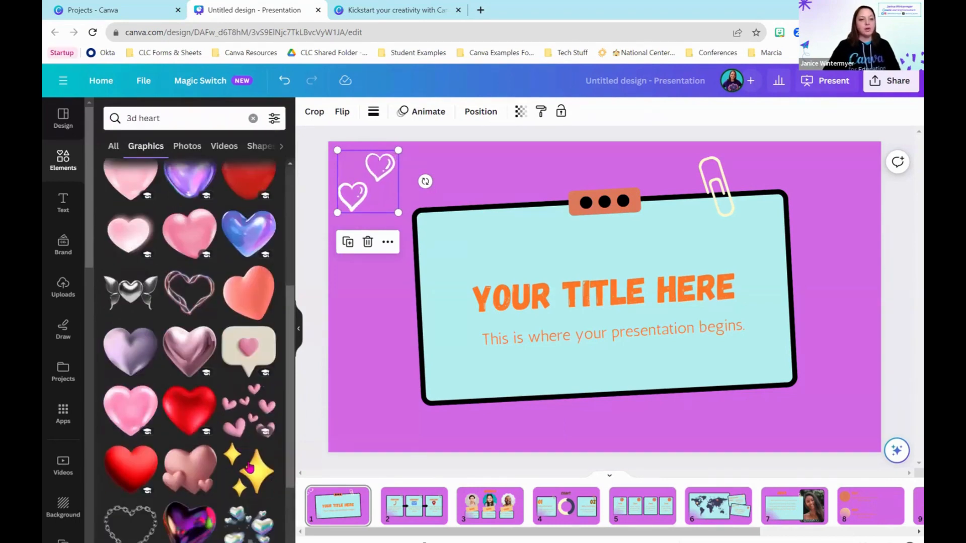
{"action": "scroll", "coordinate": [245, 464], "scroll_direction": "up", "scroll_amount": 5}
Step: Change the graphics search to "neon heart"
{"action": "double_click", "coordinate": [132, 118]}
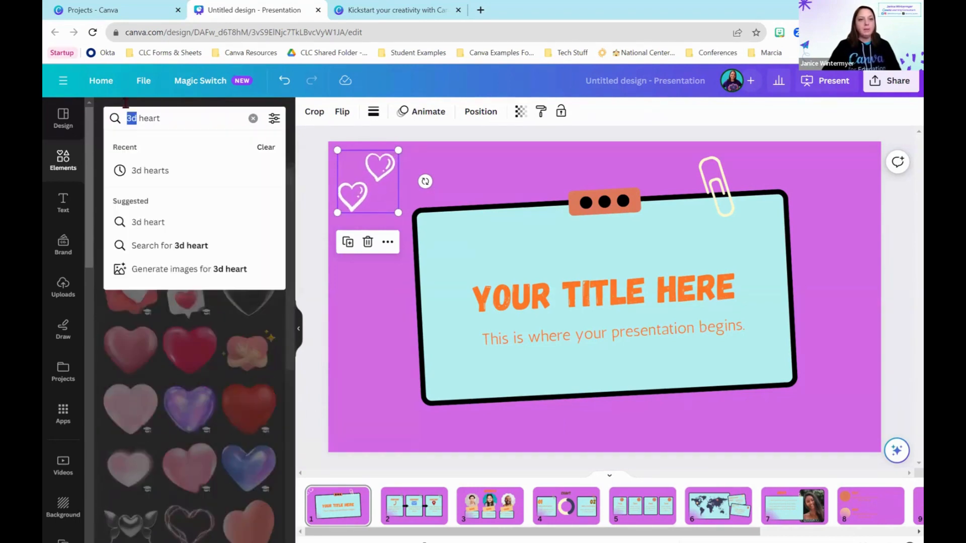
{"action": "type", "text": "neon"}
{"action": "key", "text": "Return"}
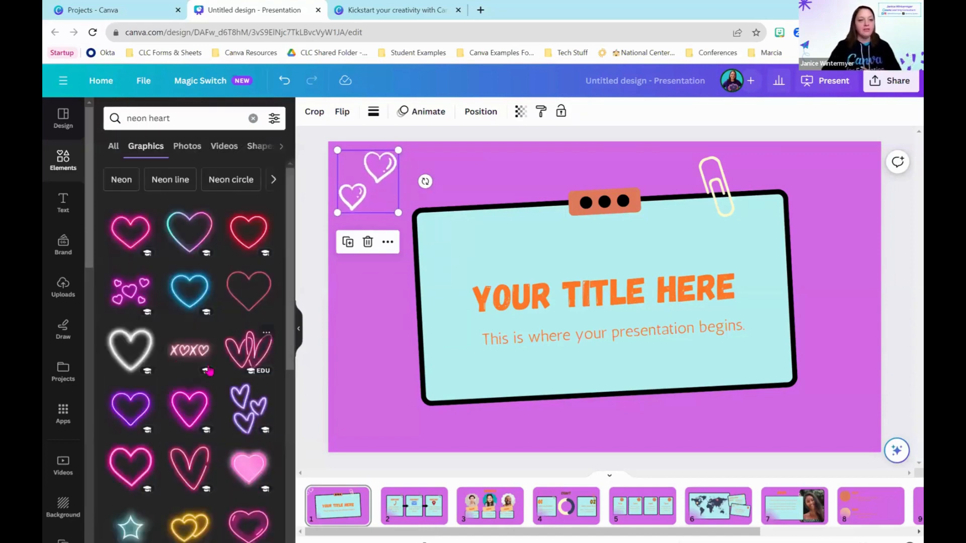
Step: Add the pink intertwined neon hearts graphic to page 1, shrink it, and place it in the page's lower-right corner
{"action": "left_click", "coordinate": [130, 353]}
{"action": "key", "text": "Delete"}
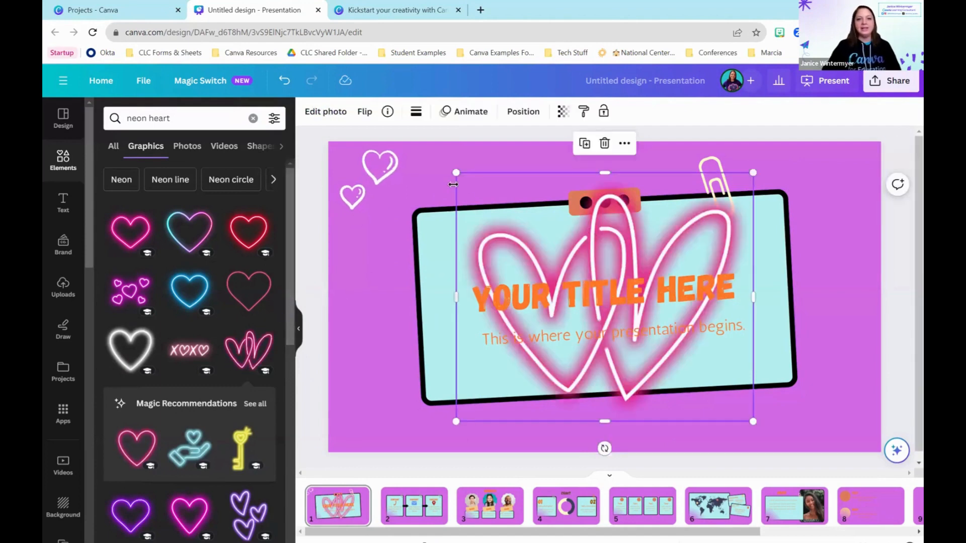
{"action": "left_click_drag", "start_coordinate": [456, 173], "coordinate": [642, 319]}
{"action": "left_click_drag", "start_coordinate": [702, 384], "coordinate": [833, 421]}
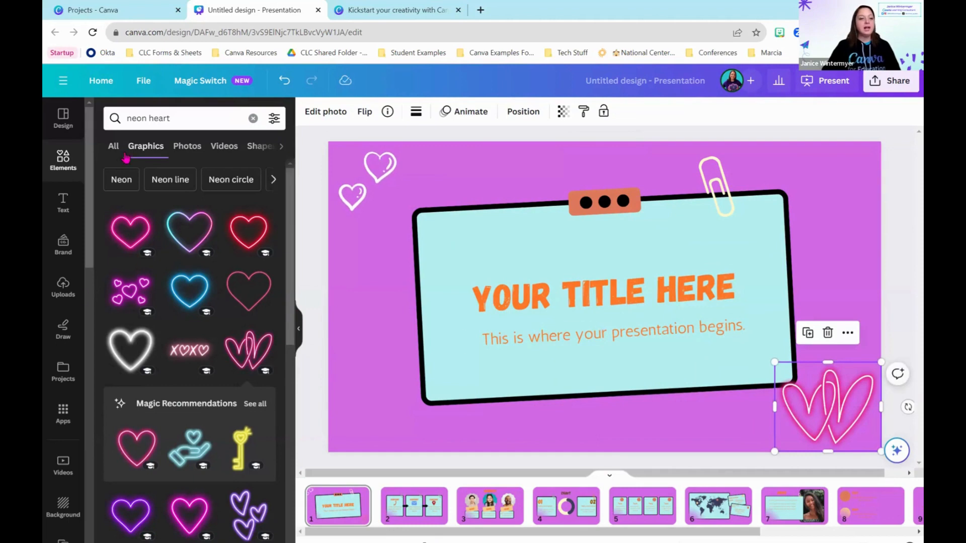
Step: Search the graphics for "3d halloween", browse the results, and clear the search
{"action": "left_click", "coordinate": [200, 118]}
{"action": "type", "text": "3d"}
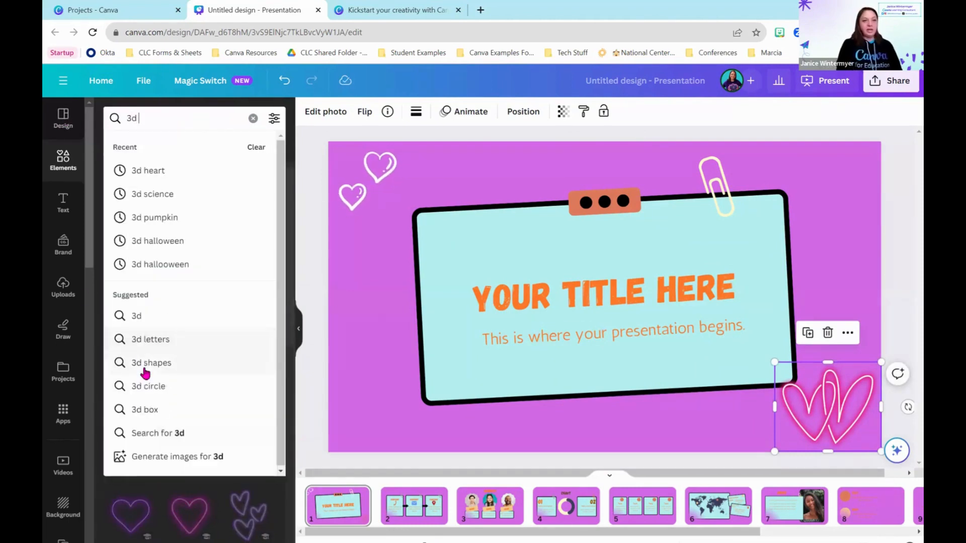
{"action": "type", "text": " hal;oween"}
{"action": "key", "text": "Return"}
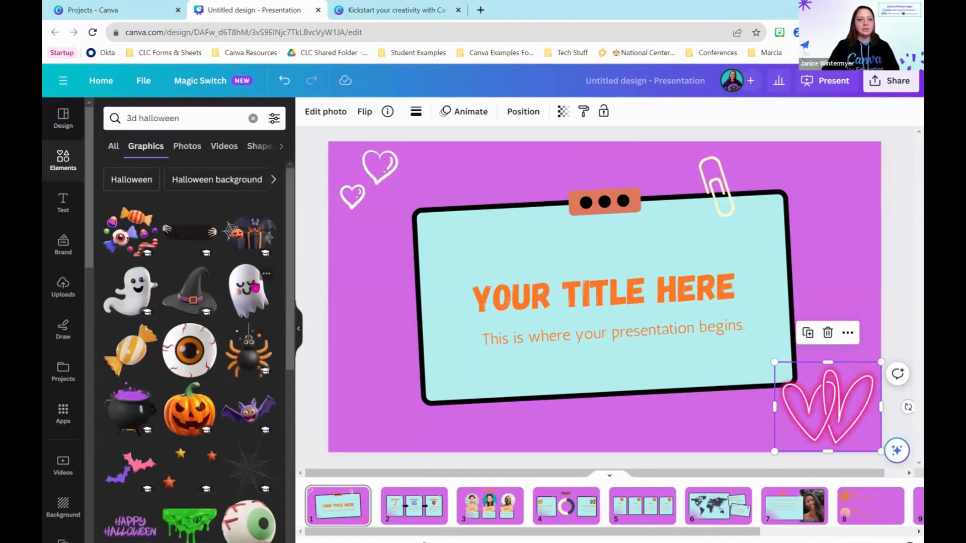
{"action": "scroll", "coordinate": [250, 308], "scroll_direction": "down", "scroll_amount": 7}
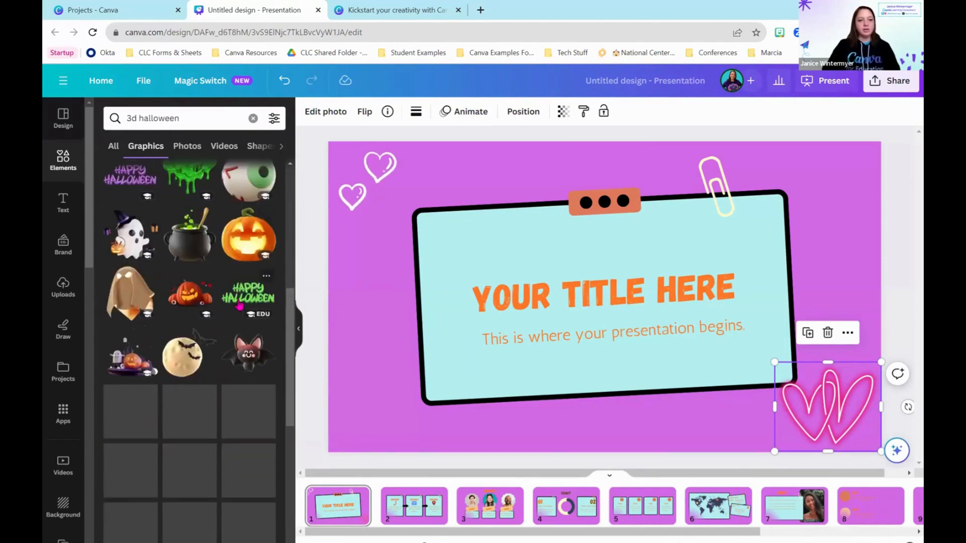
{"action": "scroll", "coordinate": [239, 305], "scroll_direction": "down", "scroll_amount": 2}
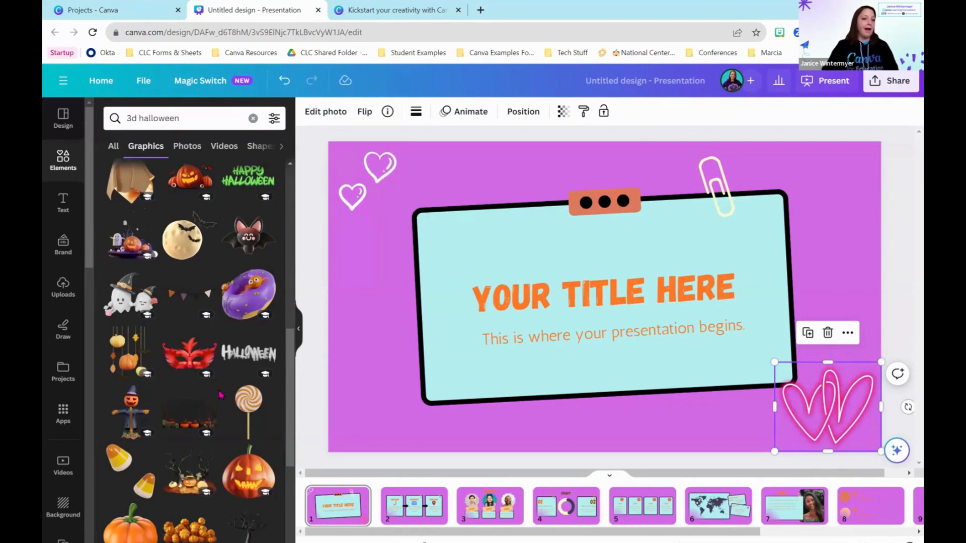
{"action": "scroll", "coordinate": [220, 395], "scroll_direction": "down", "scroll_amount": 6}
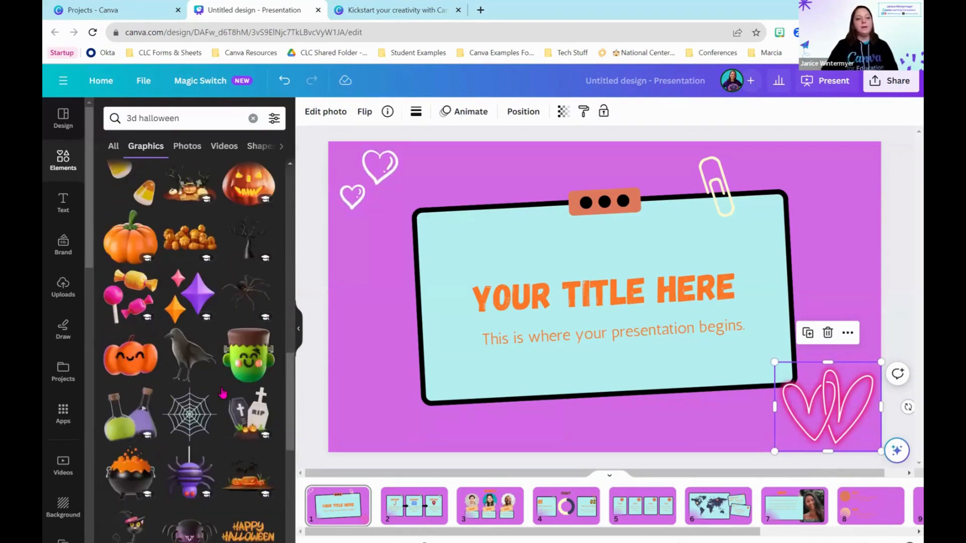
{"action": "scroll", "coordinate": [223, 393], "scroll_direction": "down", "scroll_amount": 3}
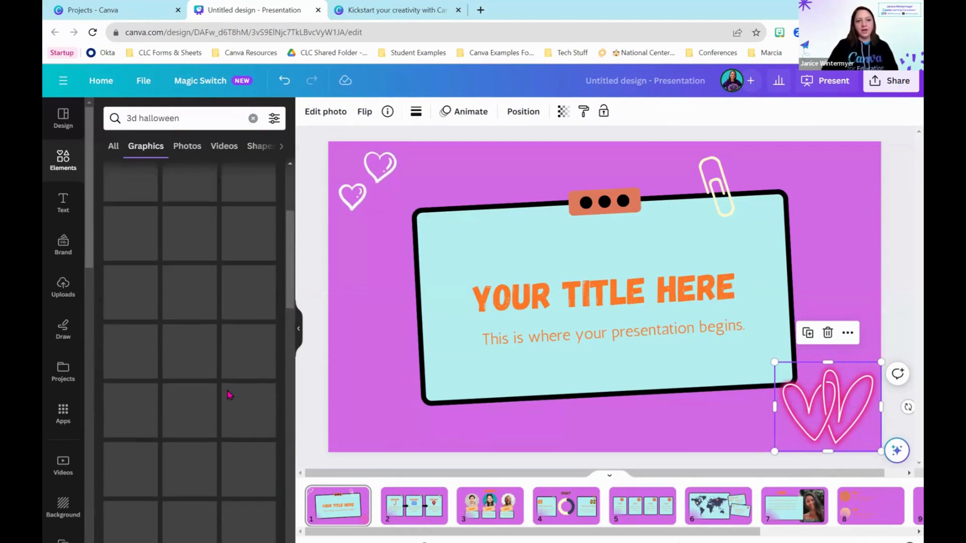
{"action": "scroll", "coordinate": [227, 391], "scroll_direction": "up", "scroll_amount": 3}
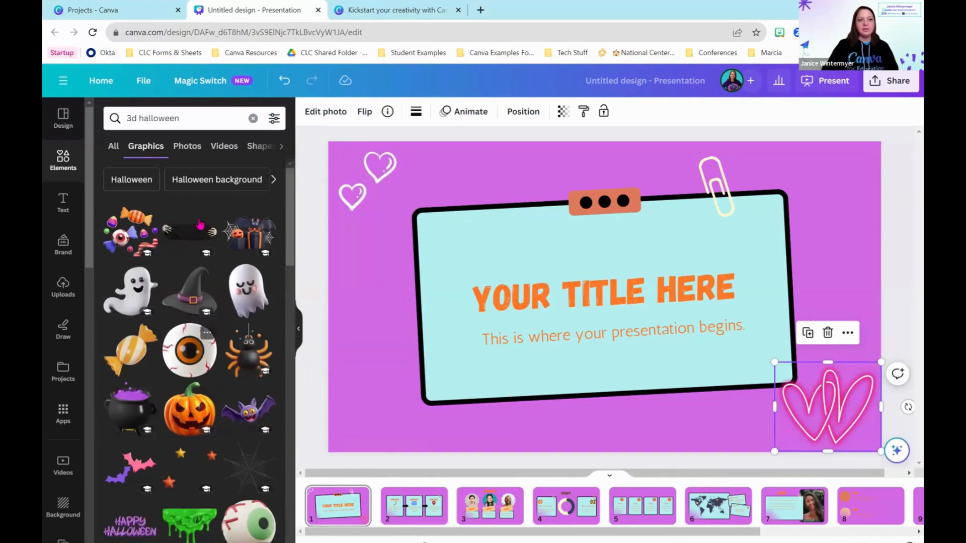
{"action": "left_click", "coordinate": [253, 119]}
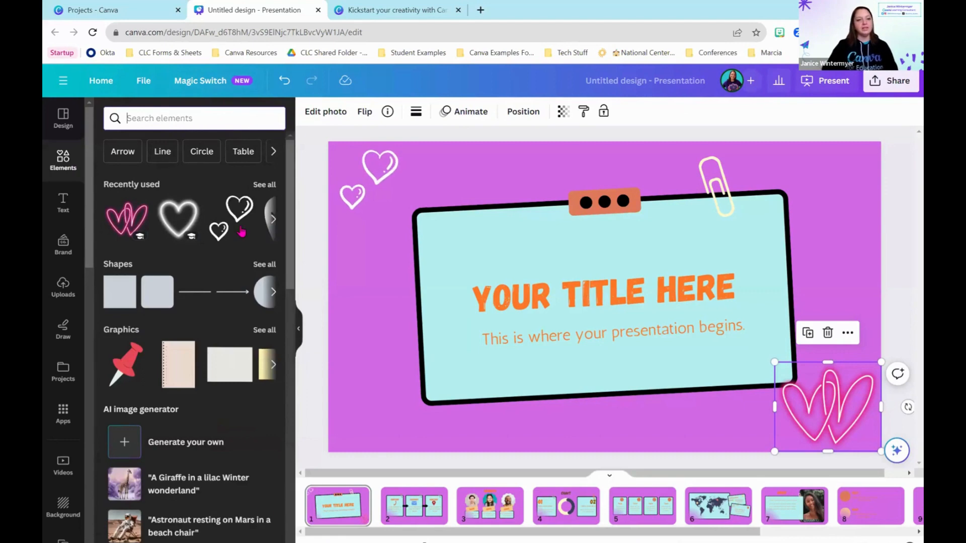
Step: Show the presentation timer and set it to 1 minute
{"action": "left_click", "coordinate": [426, 540]}
{"action": "left_click", "coordinate": [348, 426]}
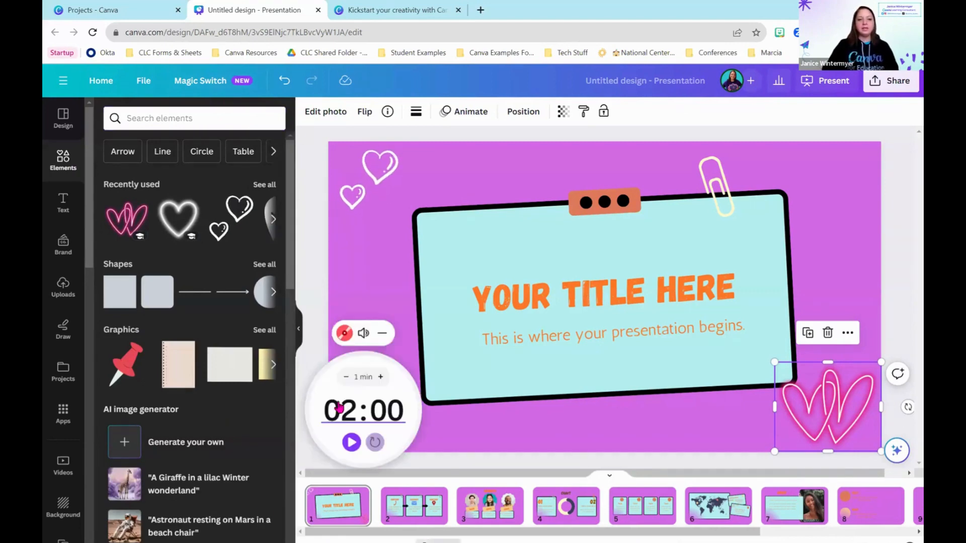
{"action": "type", "text": "1"}
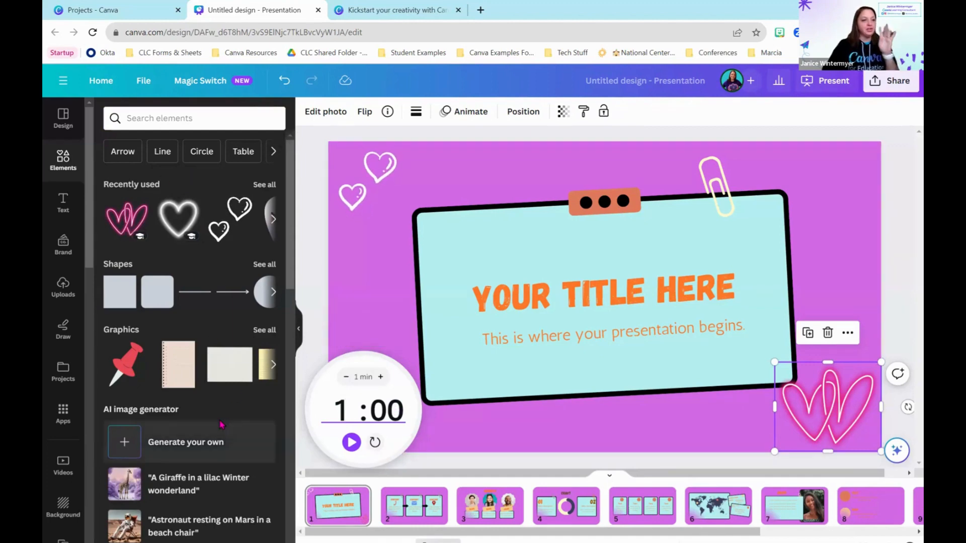
{"action": "mouse_move", "coordinate": [352, 460]}
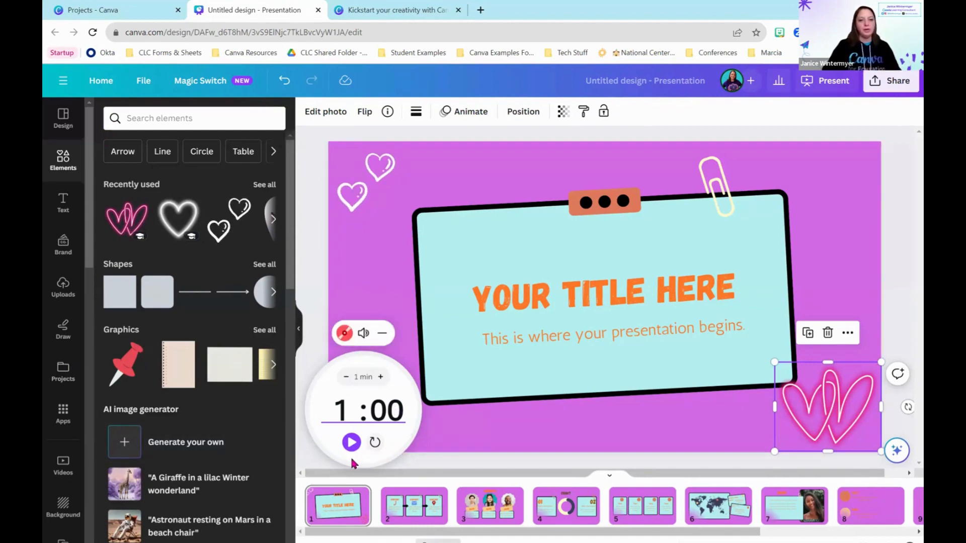
{"action": "left_click", "coordinate": [305, 227]}
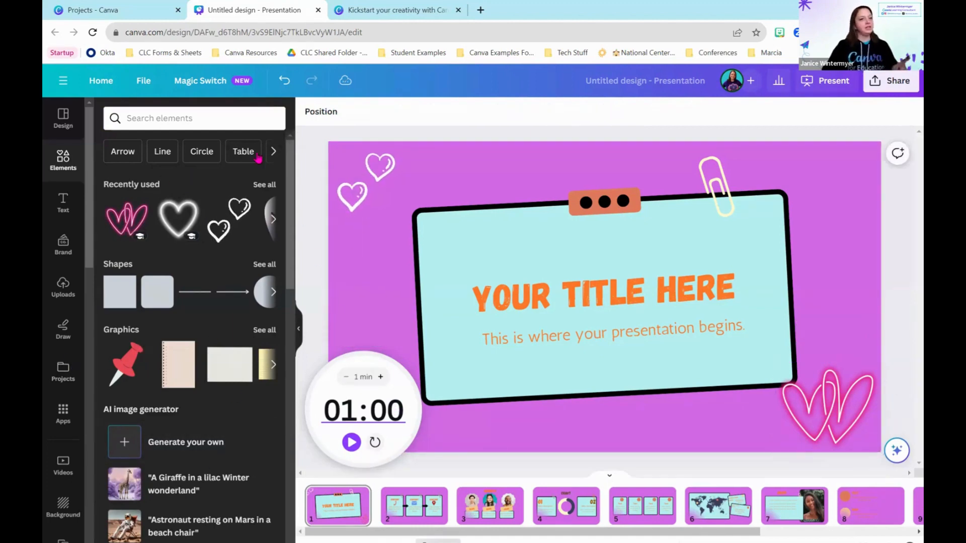
Step: Search the elements library for "letters", limiting the results to graphics, and close the timer
{"action": "left_click", "coordinate": [227, 117]}
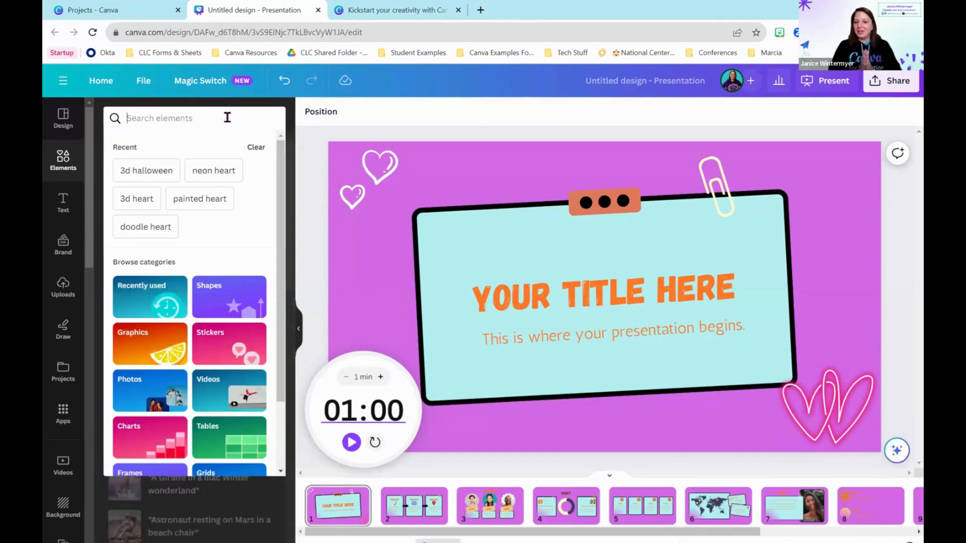
{"action": "type", "text": "letters"}
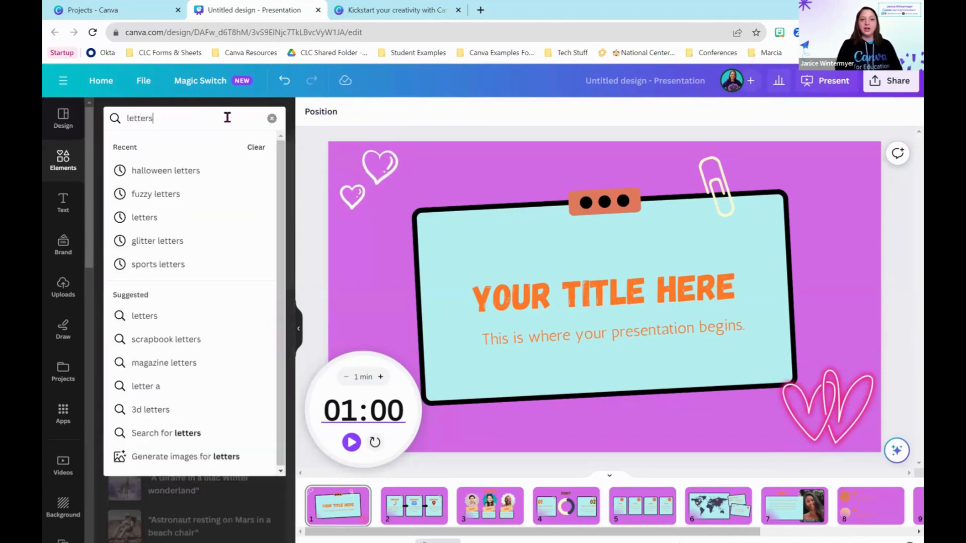
{"action": "key", "text": "Return"}
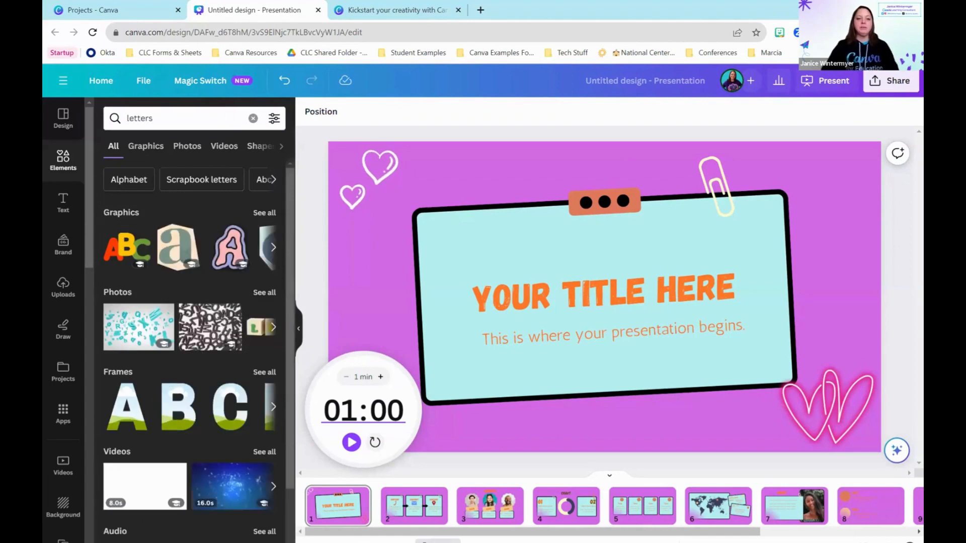
{"action": "left_click", "coordinate": [435, 540]}
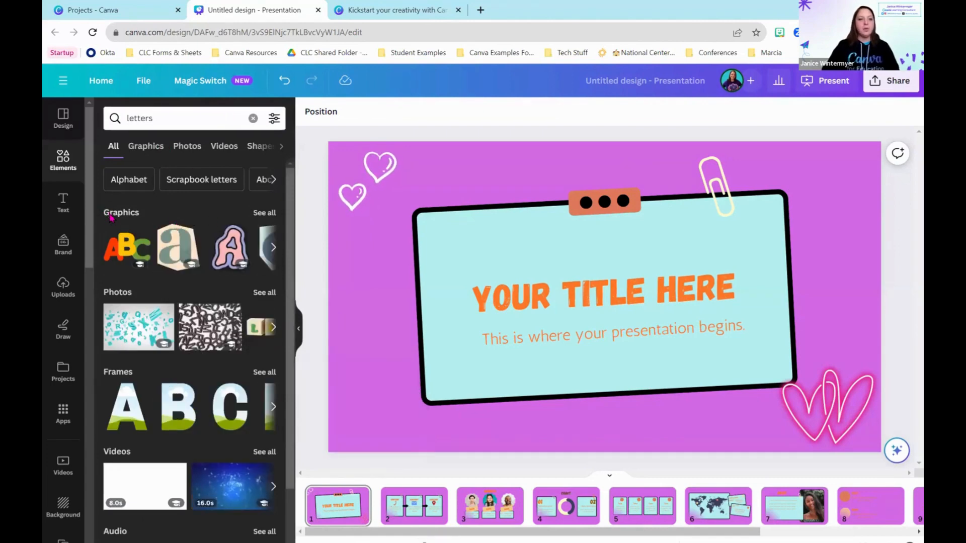
{"action": "left_click", "coordinate": [145, 146]}
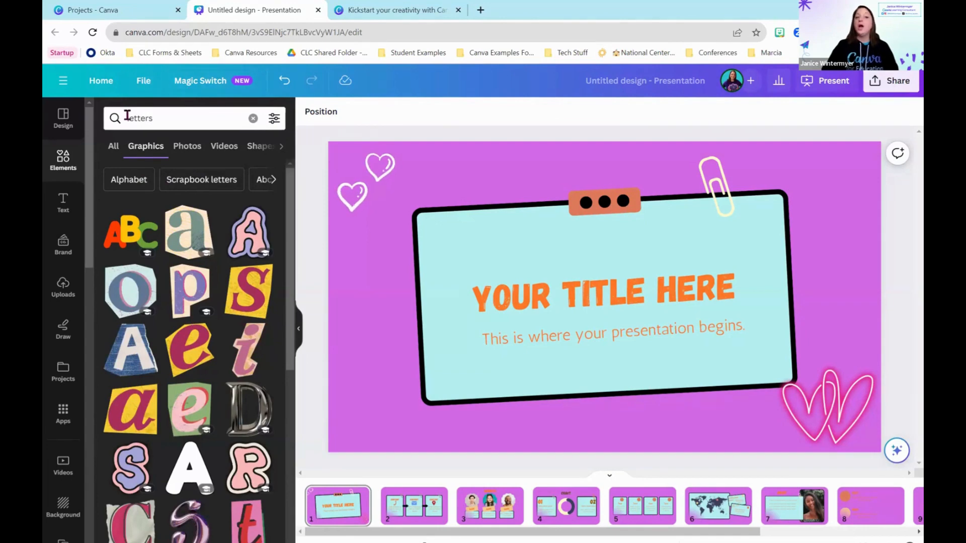
Step: Search the graphics for "fuzzy letters" and for "halloween letters"
{"action": "left_click", "coordinate": [144, 115]}
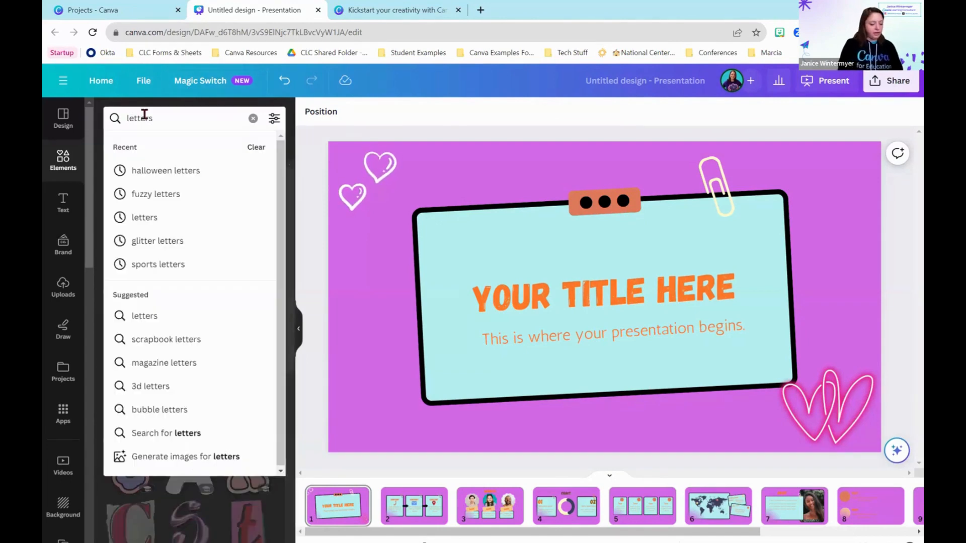
{"action": "type", "text": "fuzzy"}
{"action": "key", "text": "Return"}
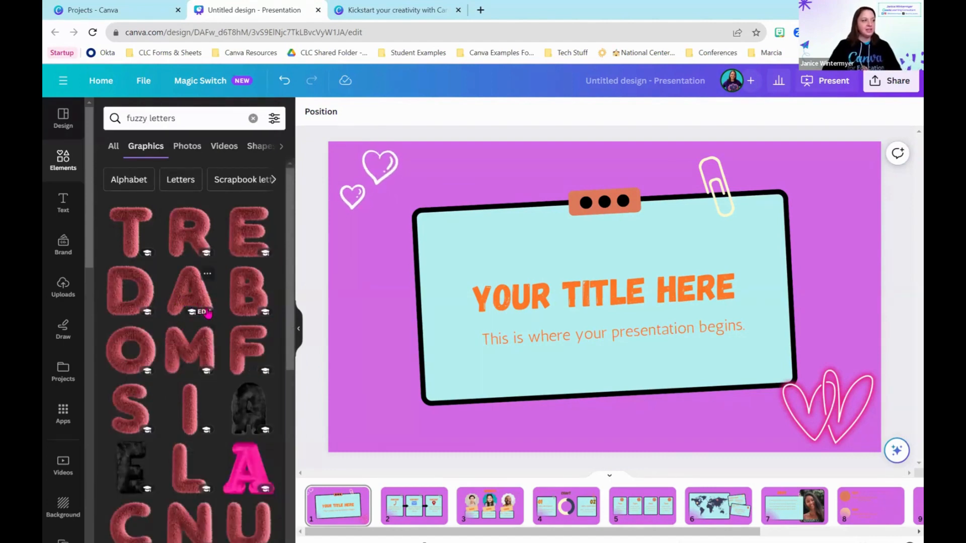
{"action": "double_click", "coordinate": [133, 117]}
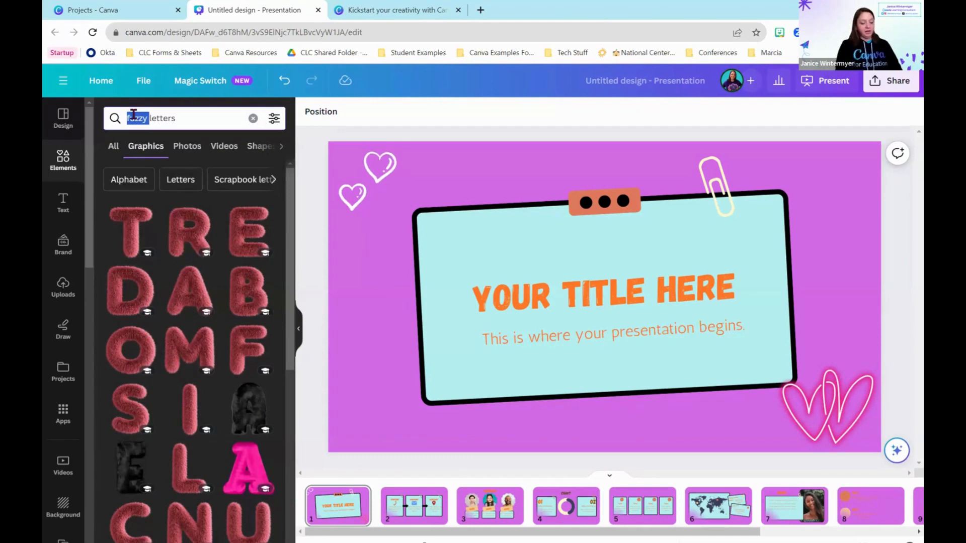
{"action": "type", "text": "halloween"}
{"action": "key", "text": "Return"}
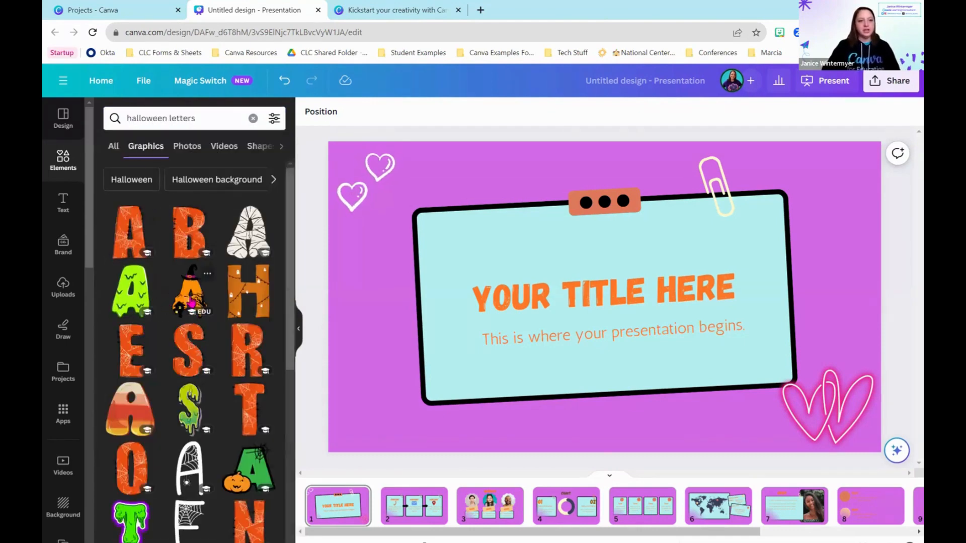
Step: Try the orange witch-hat letter A graphic on page 1, shrunk in the page's lower-left corner, and delete it
{"action": "left_click", "coordinate": [191, 303]}
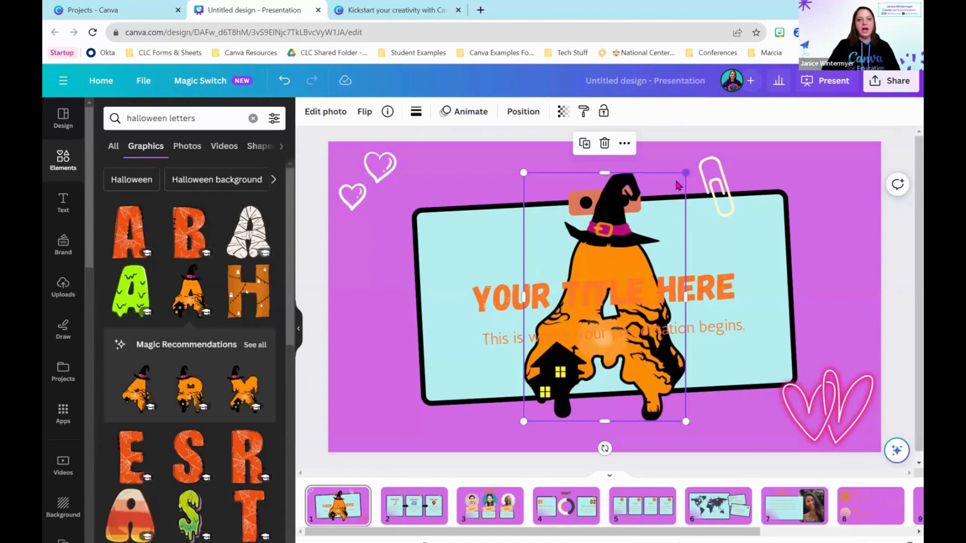
{"action": "left_click_drag", "start_coordinate": [685, 173], "coordinate": [445, 310]}
{"action": "left_click_drag", "start_coordinate": [415, 363], "coordinate": [398, 361]}
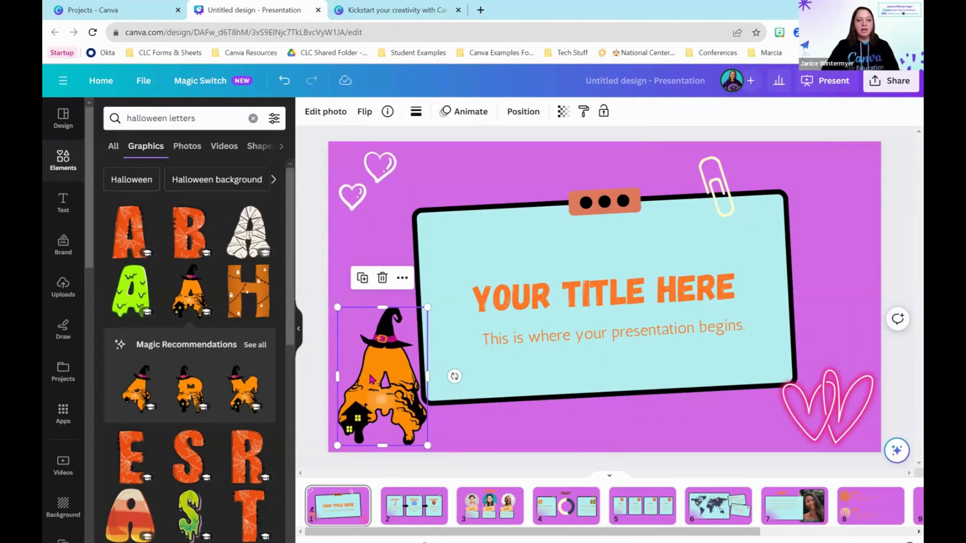
{"action": "key", "text": "Delete"}
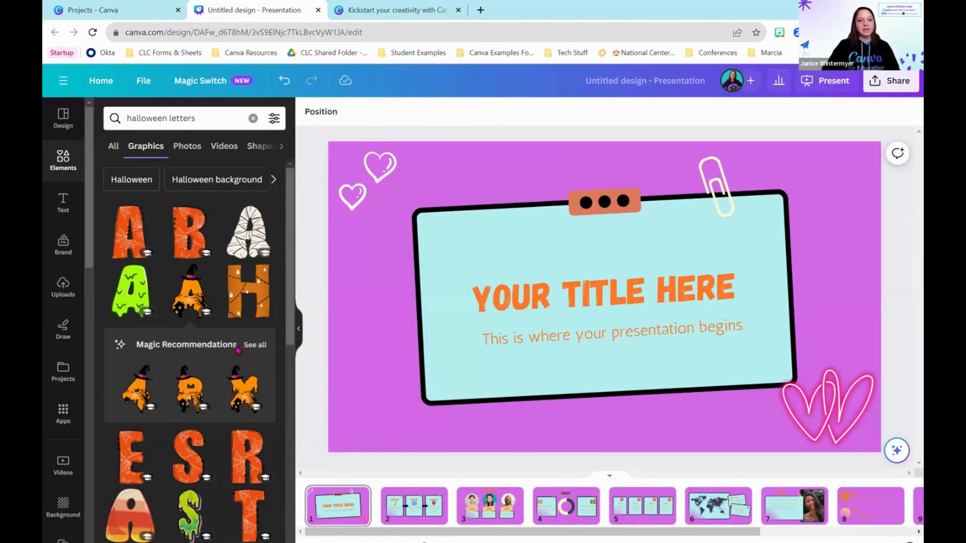
Step: Browse the Halloween letter graphics and clear the search
{"action": "scroll", "coordinate": [248, 398], "scroll_direction": "down", "scroll_amount": 6}
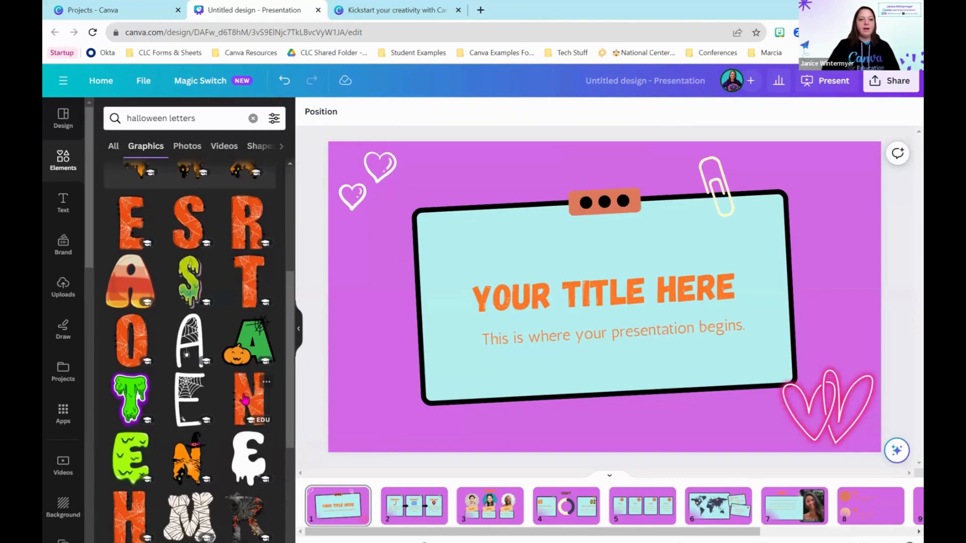
{"action": "scroll", "coordinate": [246, 398], "scroll_direction": "up", "scroll_amount": 6}
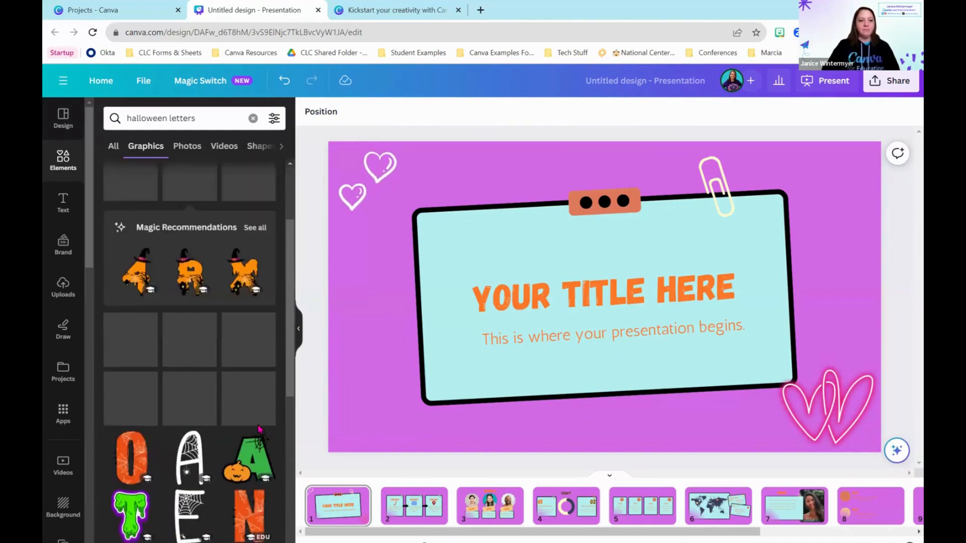
{"action": "left_click", "coordinate": [253, 118]}
Step: Show the presentation timer, start the 1-minute countdown, and change its music track
{"action": "left_click", "coordinate": [437, 541]}
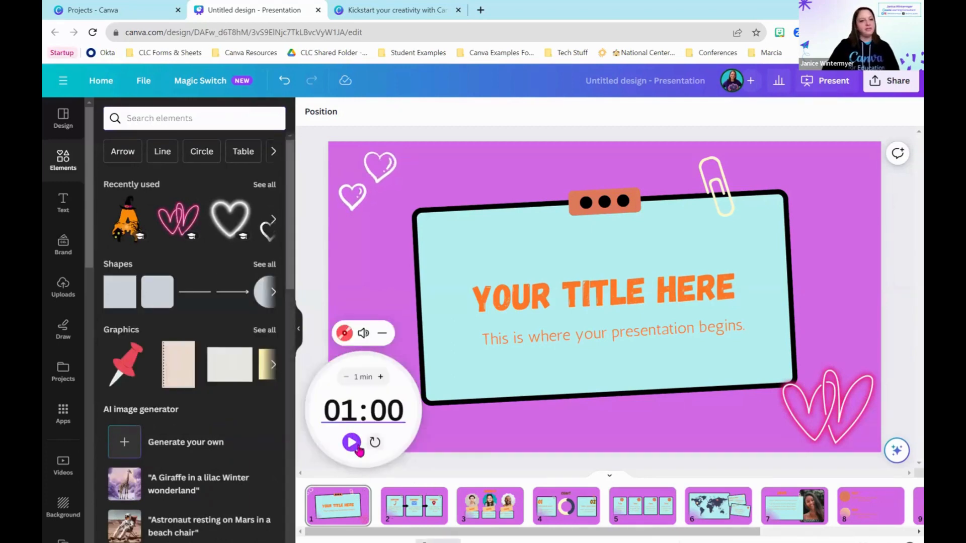
{"action": "left_click", "coordinate": [352, 442]}
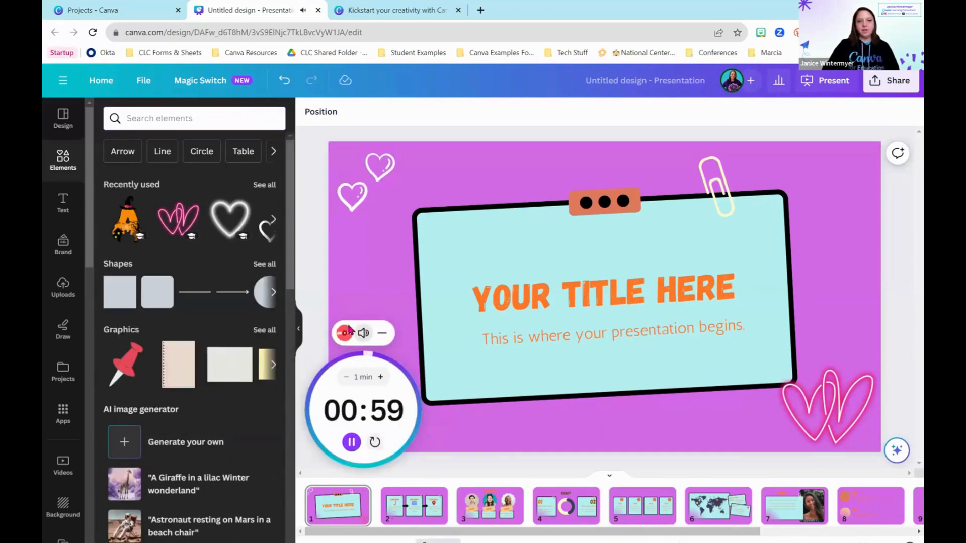
{"action": "left_click", "coordinate": [345, 332]}
{"action": "left_click", "coordinate": [392, 264]}
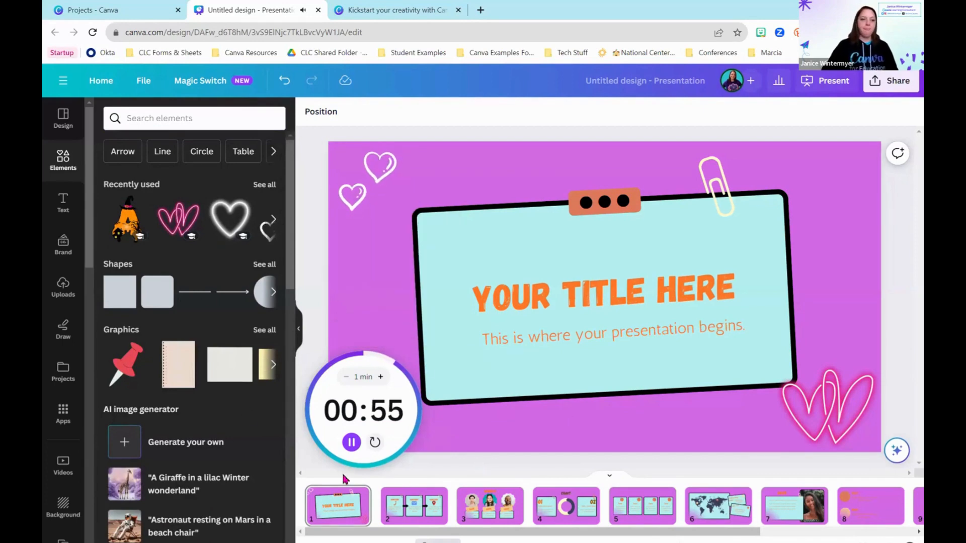
{"action": "mouse_move", "coordinate": [367, 342]}
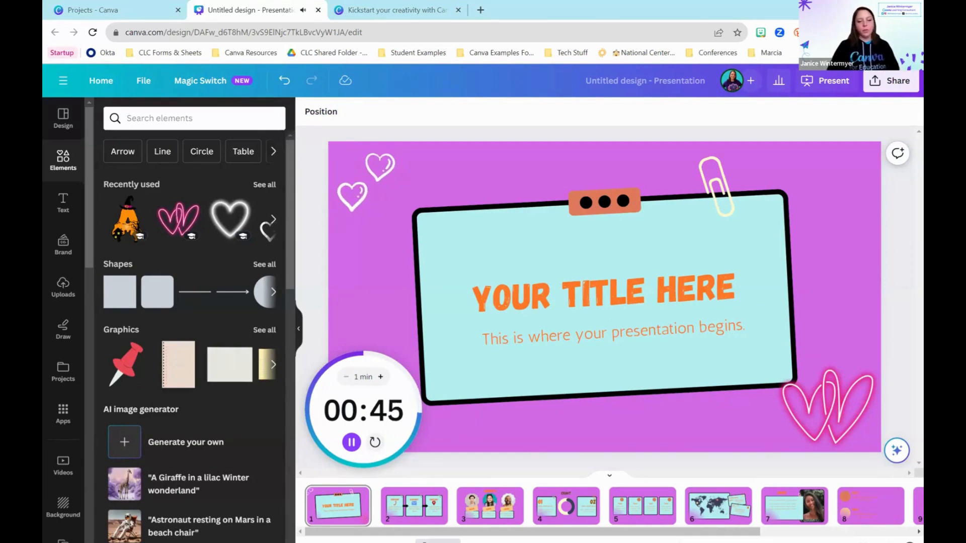
Step: Search the graphics for "halloween words" and browse the results
{"action": "left_click", "coordinate": [168, 117]}
{"action": "type", "text": "h"}
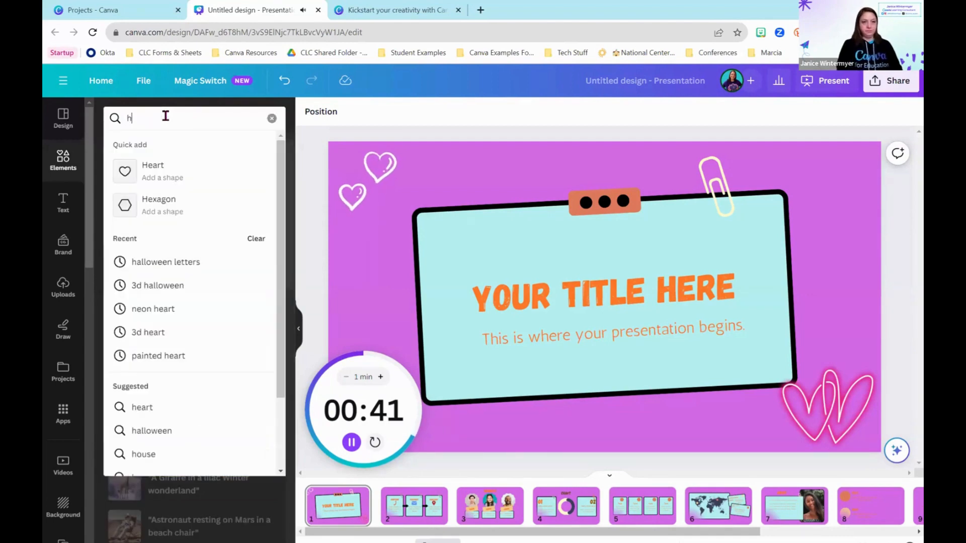
{"action": "type", "text": "alloween words"}
{"action": "key", "text": "Return"}
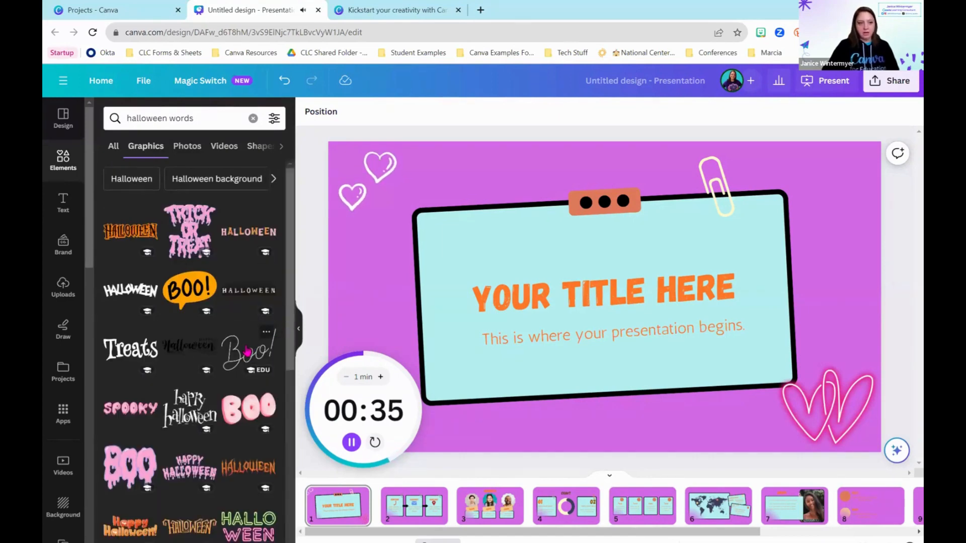
{"action": "scroll", "coordinate": [269, 343], "scroll_direction": "down", "scroll_amount": 2}
{"action": "scroll", "coordinate": [270, 340], "scroll_direction": "down", "scroll_amount": 1}
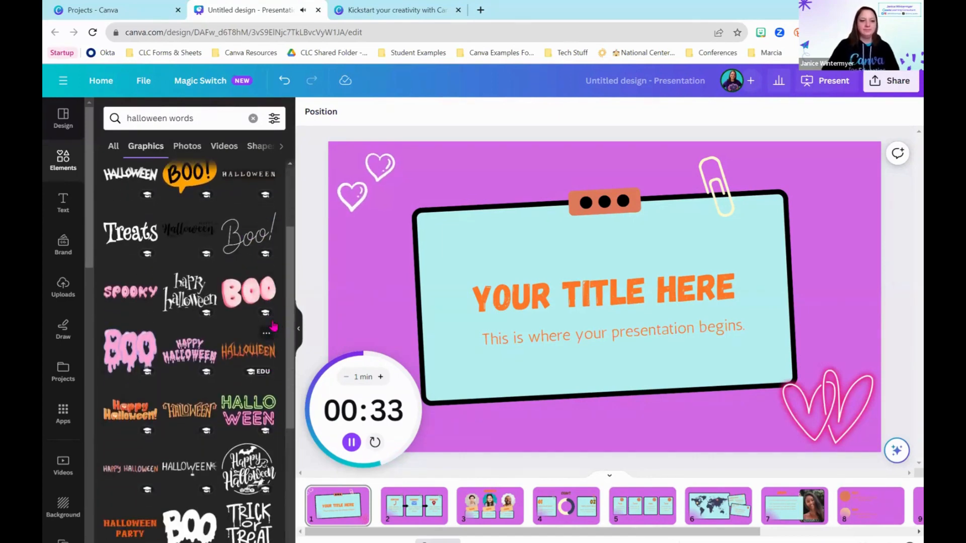
{"action": "scroll", "coordinate": [273, 327], "scroll_direction": "down", "scroll_amount": 4}
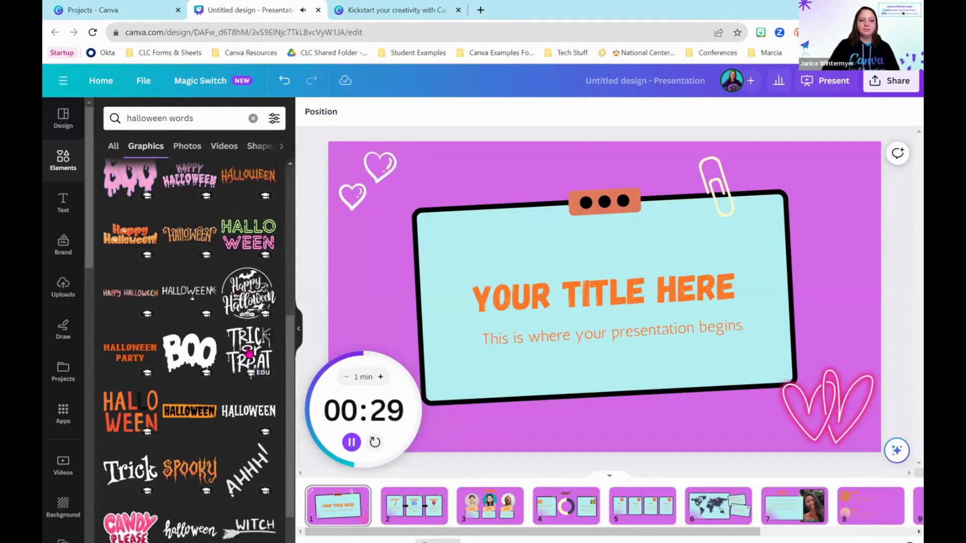
Step: Try the round white Happy Halloween graphic, shrunk beside the neon hearts, and the green-and-pink neon Halloween graphic on page 1, deleting each
{"action": "left_click", "coordinate": [249, 292]}
{"action": "left_click_drag", "start_coordinate": [623, 343], "coordinate": [707, 445]}
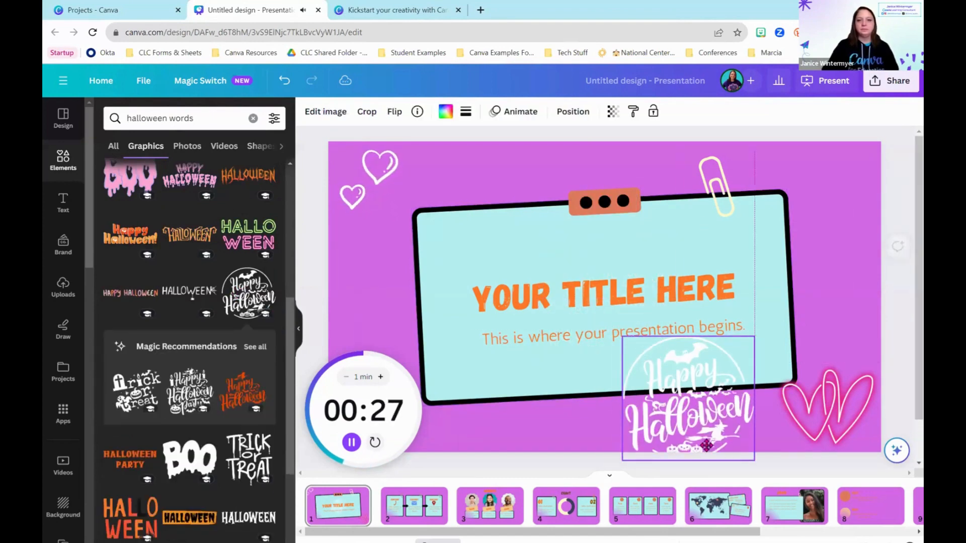
{"action": "left_click_drag", "start_coordinate": [623, 336], "coordinate": [698, 387]}
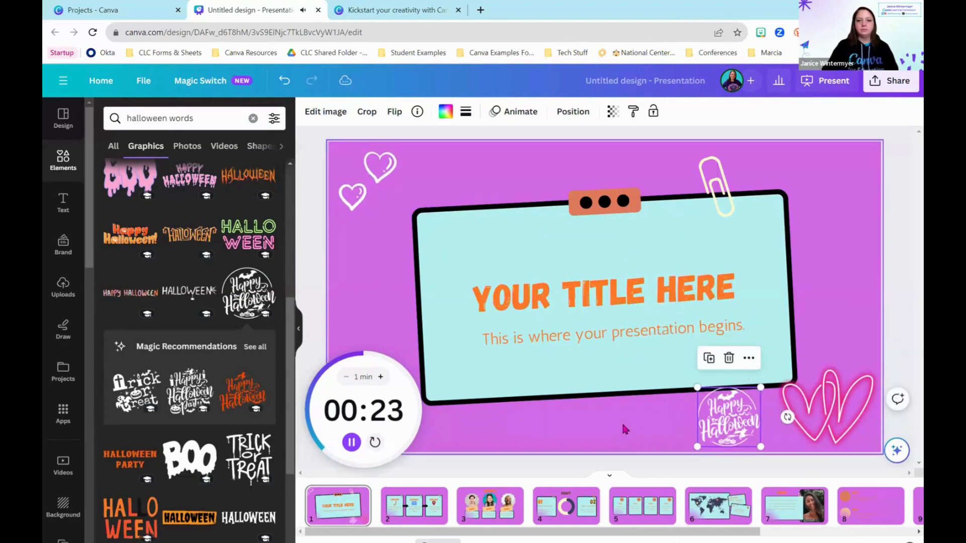
{"action": "left_click", "coordinate": [623, 426]}
{"action": "left_click", "coordinate": [725, 419]}
{"action": "key", "text": "Delete"}
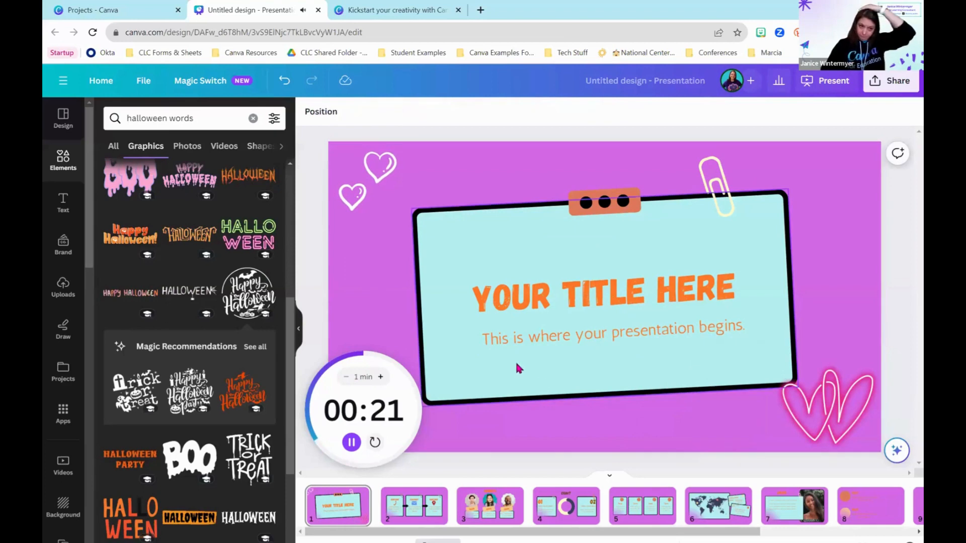
{"action": "left_click", "coordinate": [262, 231]}
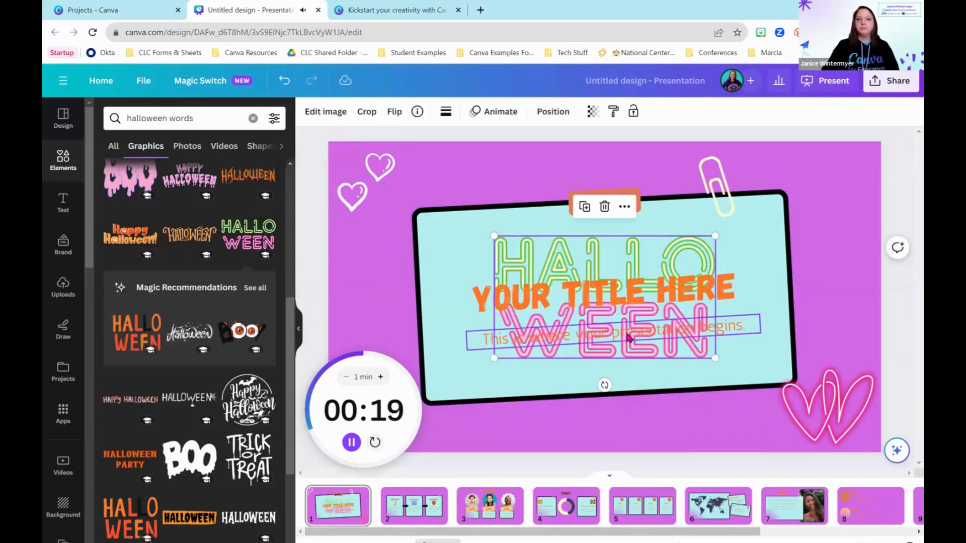
{"action": "key", "text": "Delete"}
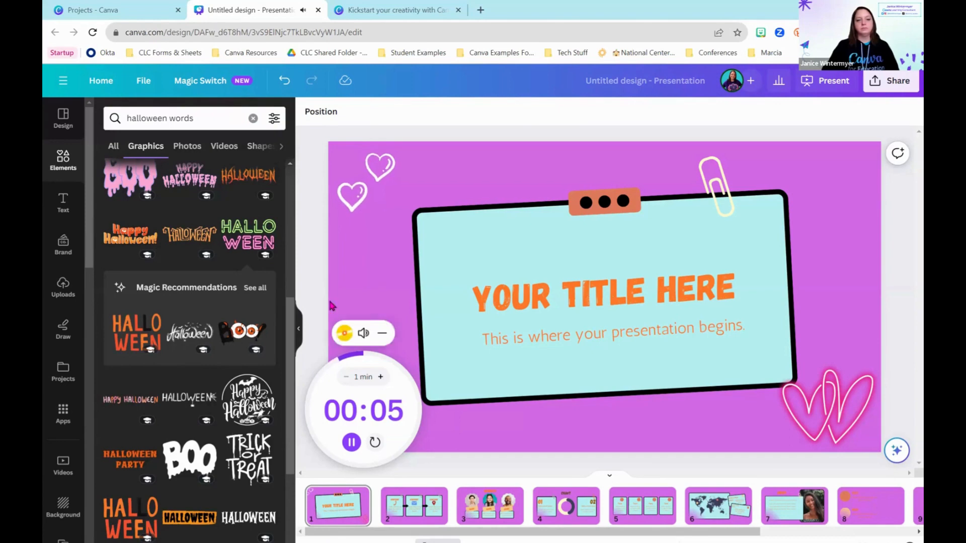
Step: Clear the graphics search and look through the element categories, from shapes and tables to charts, stickers, frames, and grids
{"action": "scroll", "coordinate": [247, 332], "scroll_direction": "up", "scroll_amount": 6}
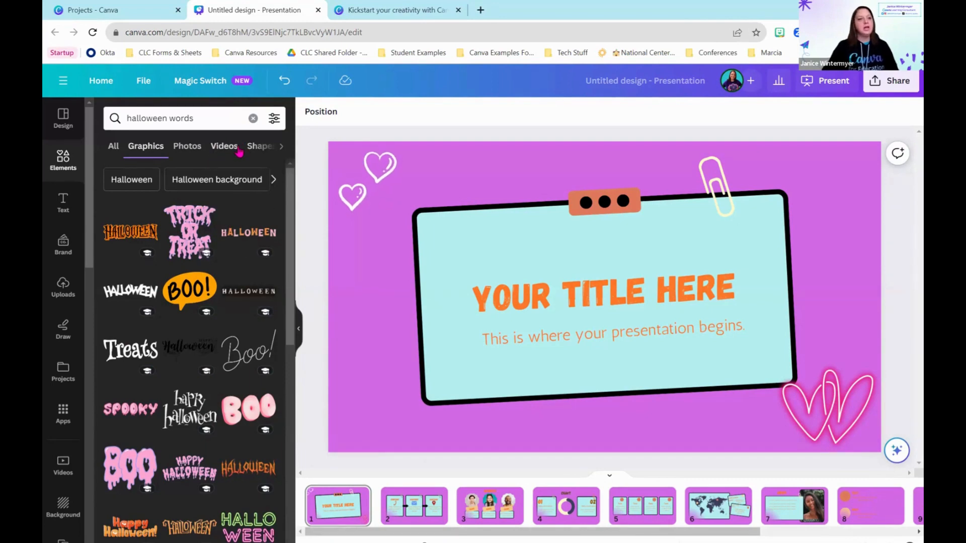
{"action": "left_click", "coordinate": [253, 118]}
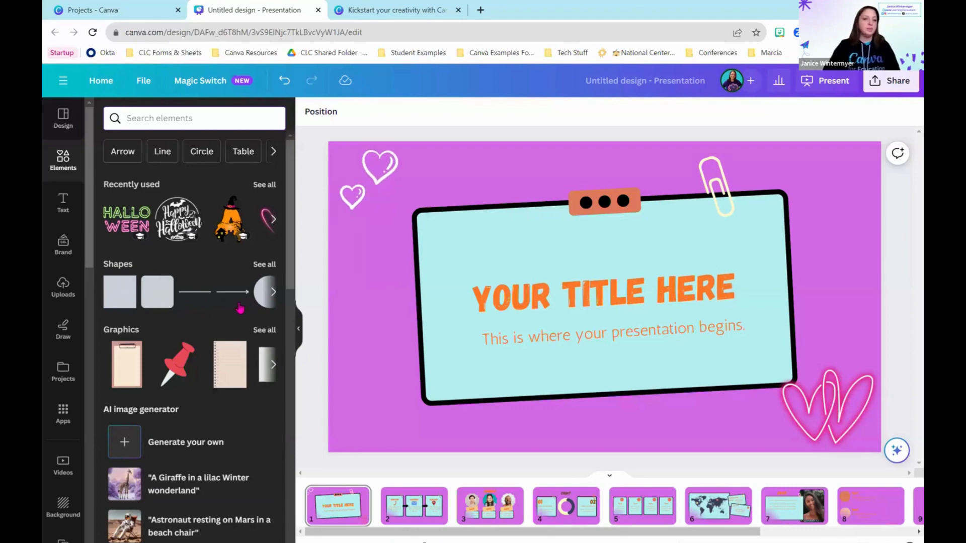
{"action": "scroll", "coordinate": [206, 256], "scroll_direction": "down", "scroll_amount": 2}
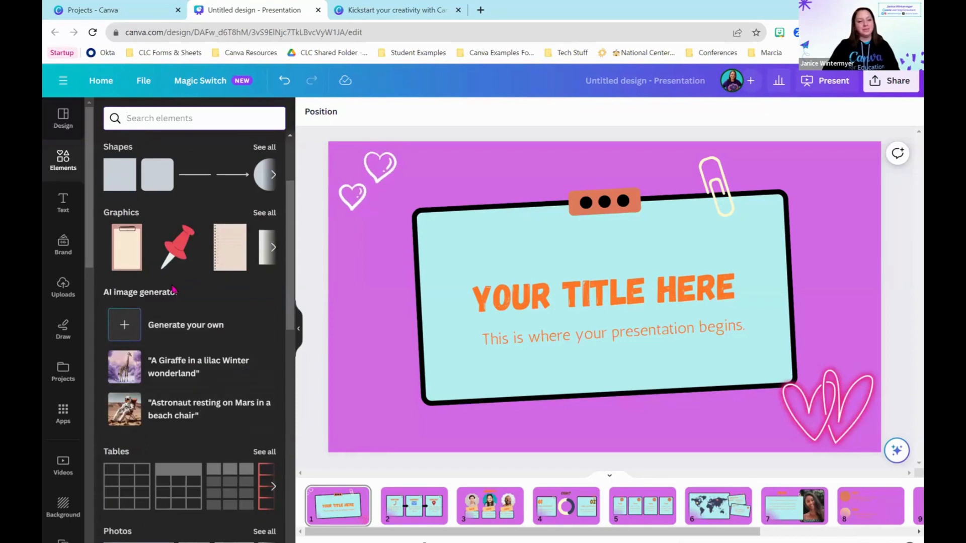
{"action": "scroll", "coordinate": [182, 299], "scroll_direction": "down", "scroll_amount": 3}
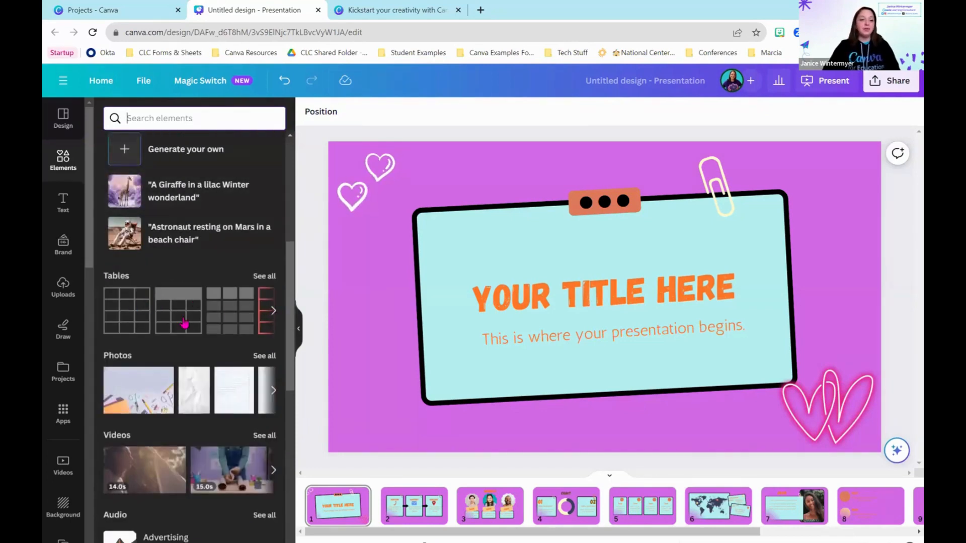
{"action": "scroll", "coordinate": [183, 320], "scroll_direction": "down", "scroll_amount": 4}
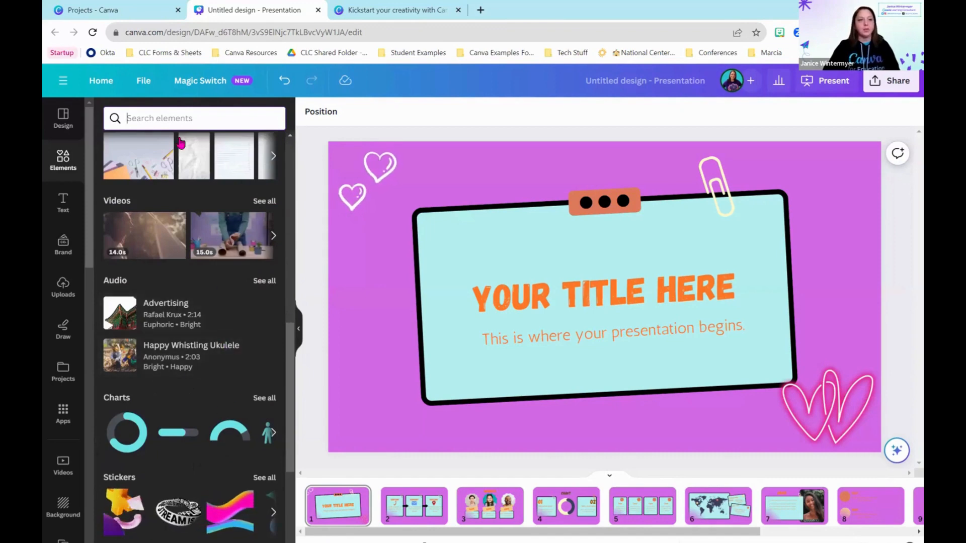
{"action": "scroll", "coordinate": [196, 392], "scroll_direction": "down", "scroll_amount": 1}
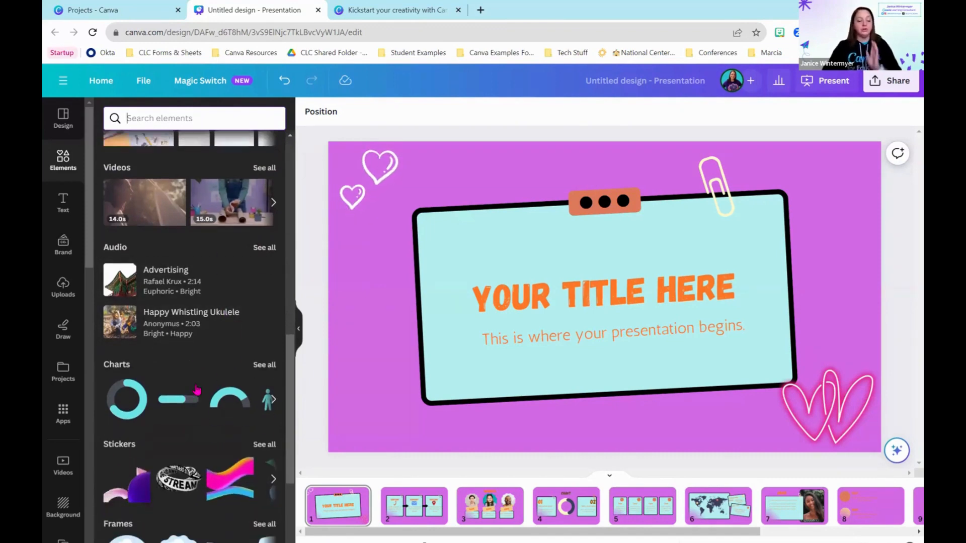
{"action": "scroll", "coordinate": [188, 394], "scroll_direction": "down", "scroll_amount": 1}
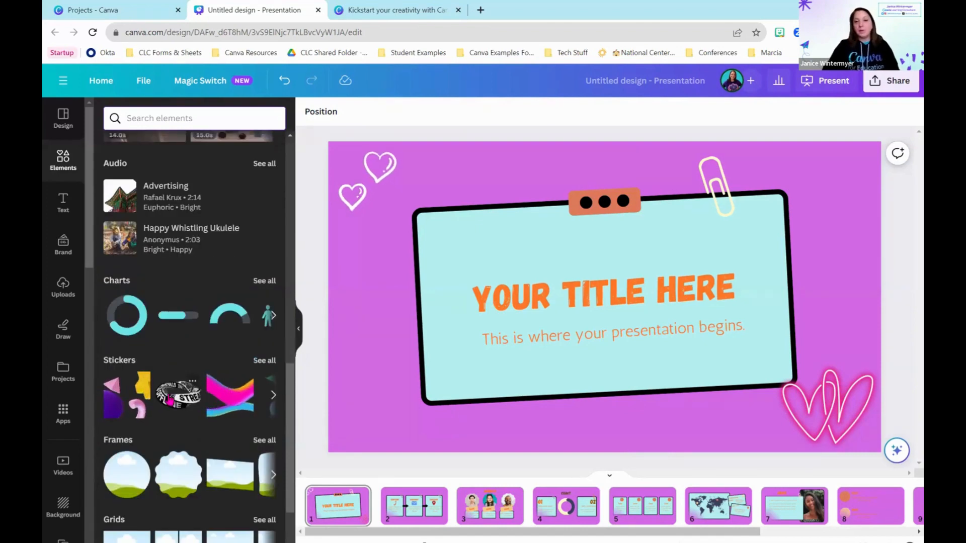
{"action": "scroll", "coordinate": [200, 381], "scroll_direction": "down", "scroll_amount": 3}
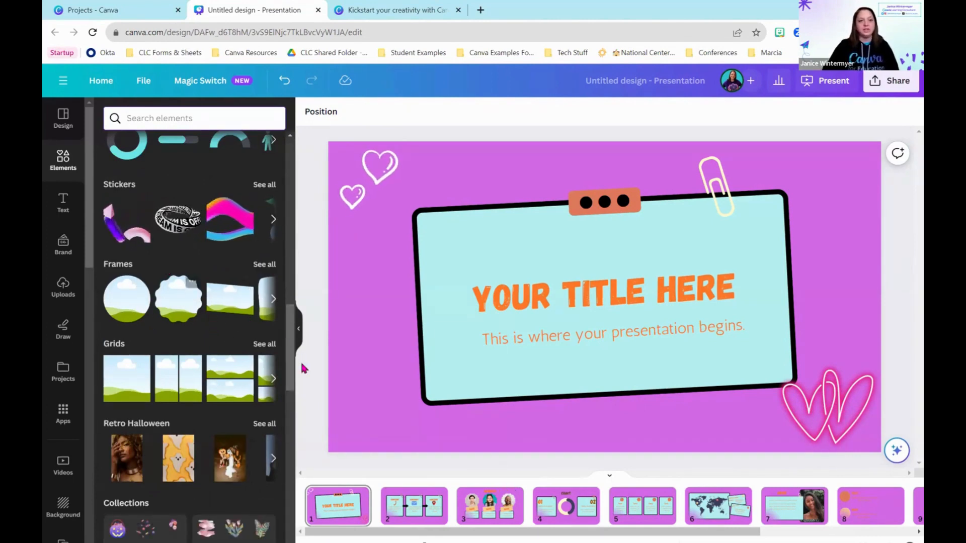
Step: Delete the three portrait photos from the scalloped frames on page 3, leaving the frames empty
{"action": "left_click", "coordinate": [484, 506]}
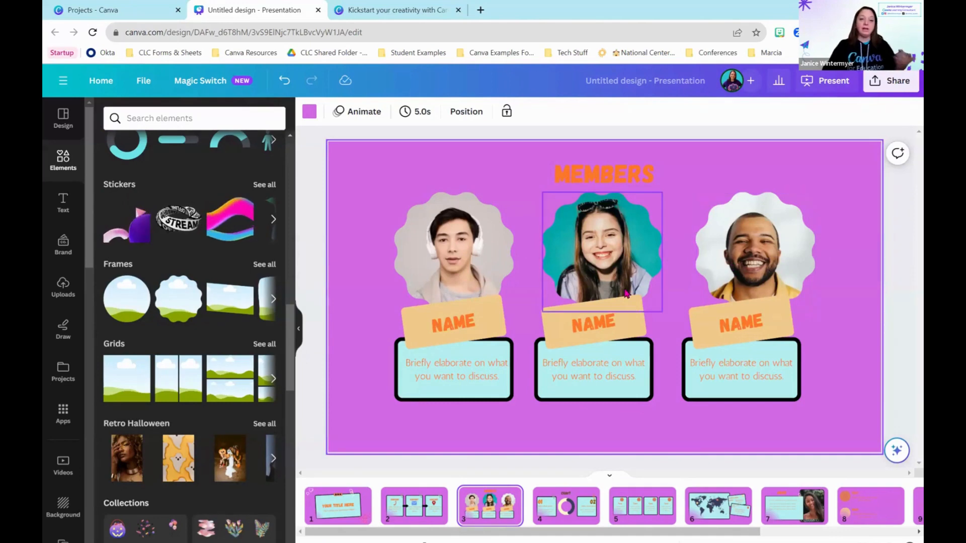
{"action": "left_click", "coordinate": [455, 266]}
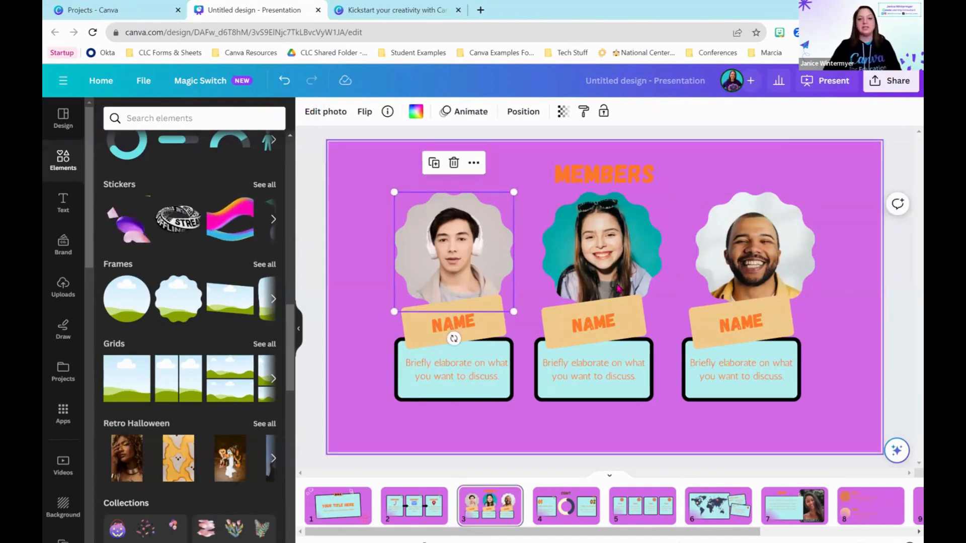
{"action": "key", "text": "Delete"}
{"action": "left_click", "coordinate": [607, 266]}
{"action": "key", "text": "Delete"}
{"action": "left_click", "coordinate": [767, 256]}
{"action": "key", "text": "Delete"}
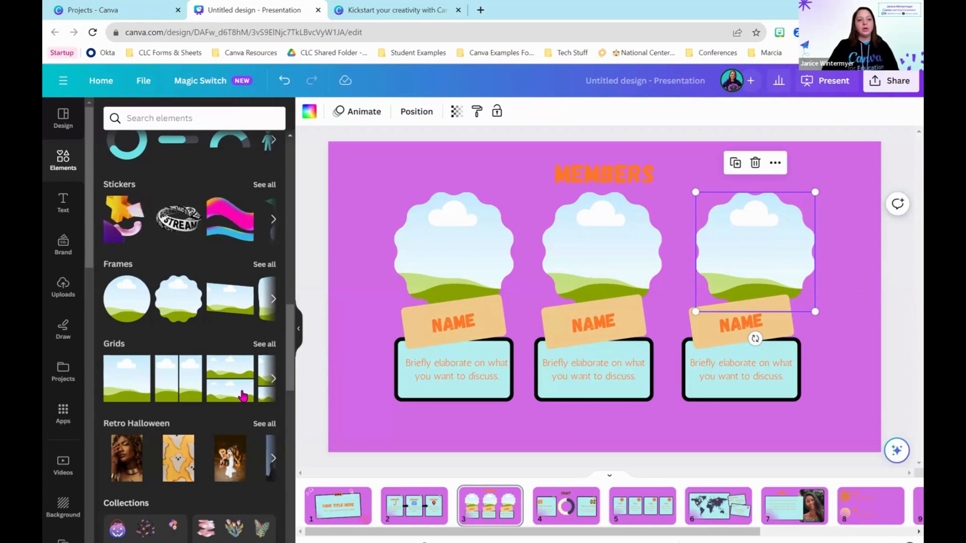
Step: Search the elements for "halloween" and fill the first scalloped frame on page 3 with the wooden-wall photo with bats and spiders
{"action": "scroll", "coordinate": [242, 395], "scroll_direction": "up", "scroll_amount": 8}
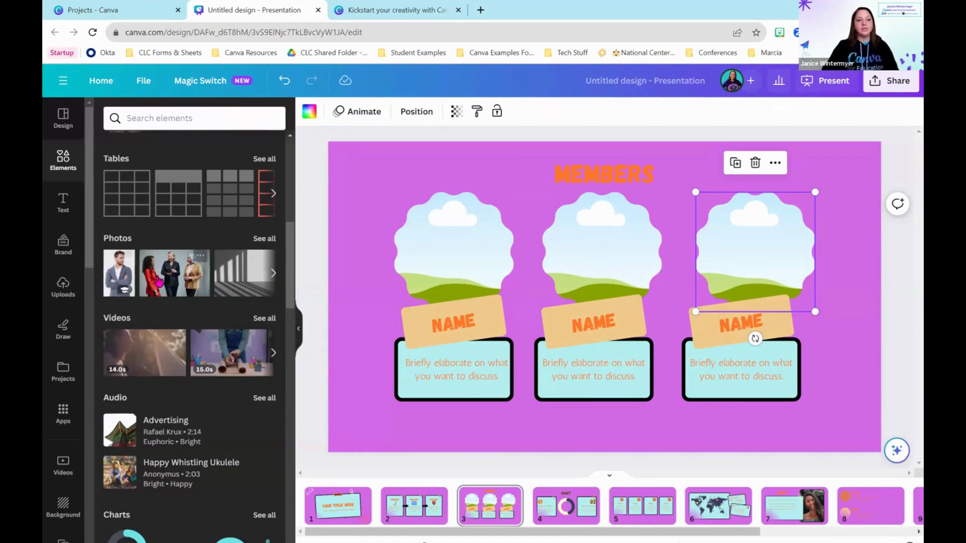
{"action": "left_click", "coordinate": [157, 120]}
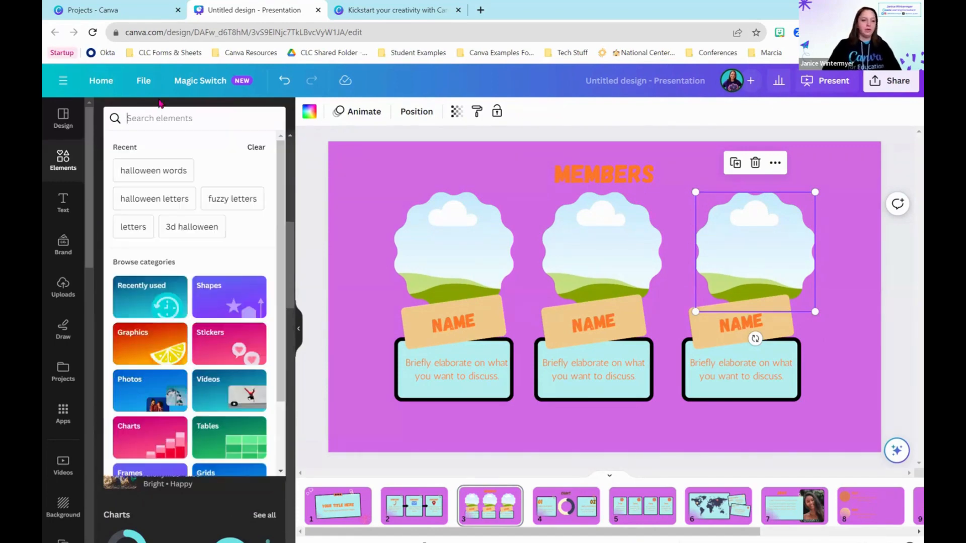
{"action": "type", "text": "halloween"}
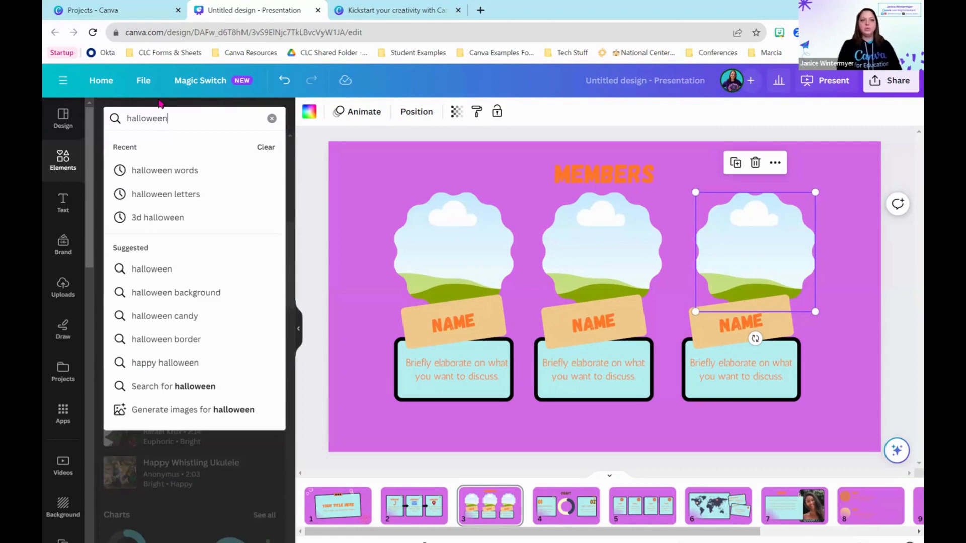
{"action": "key", "text": "Return"}
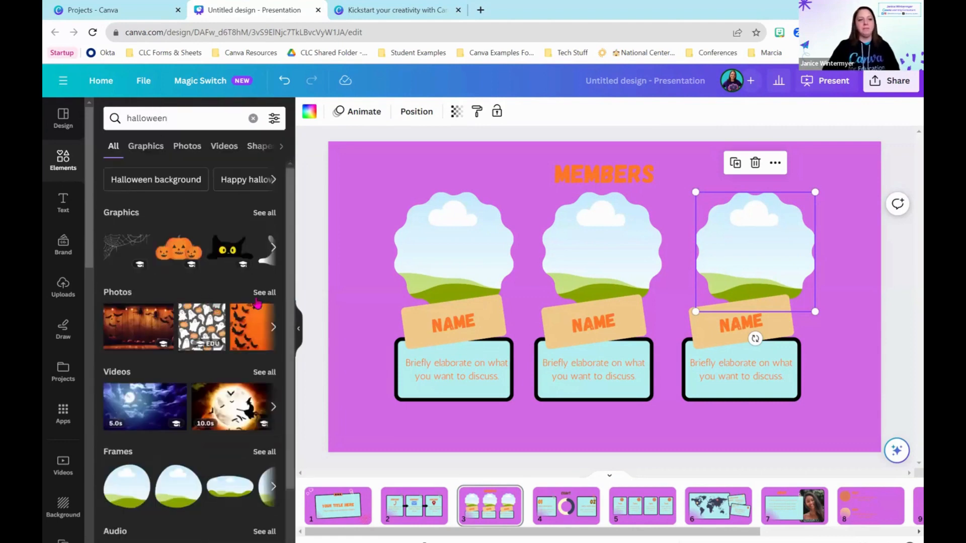
{"action": "left_click_drag", "start_coordinate": [161, 327], "coordinate": [443, 256]}
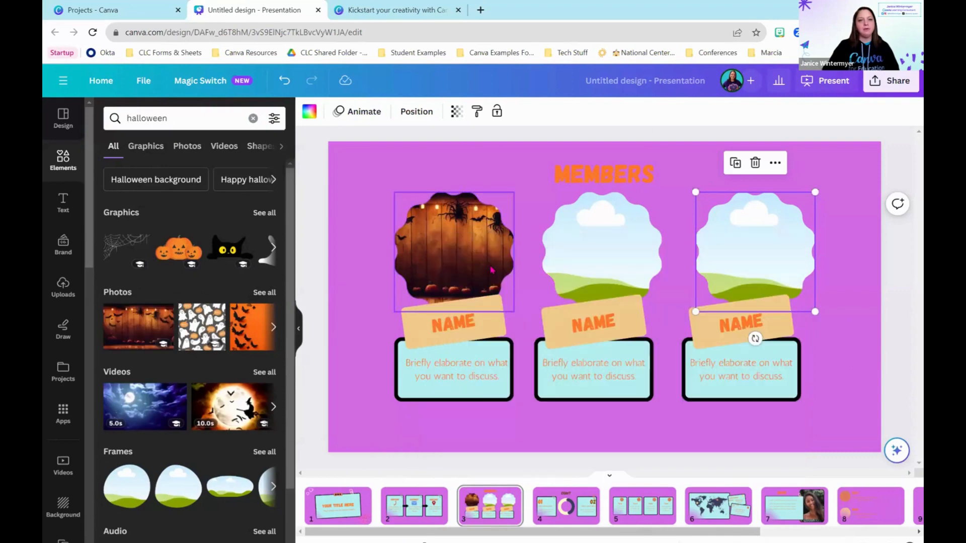
Step: Fill the middle frame with the night photo of a glowing jack-o'-lantern, repositioning and enlarging it so the pumpkin is centred in the frame
{"action": "left_click", "coordinate": [263, 294]}
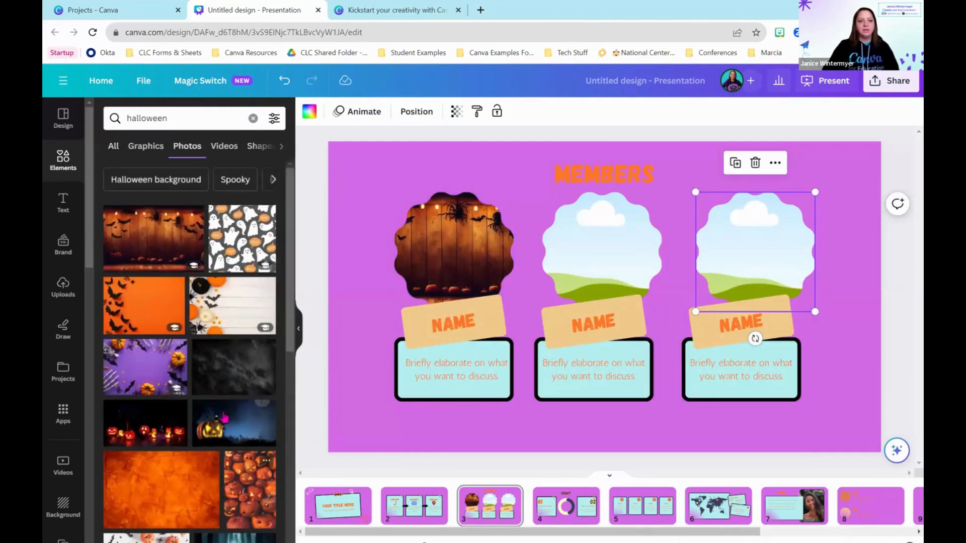
{"action": "left_click_drag", "start_coordinate": [256, 443], "coordinate": [625, 246]}
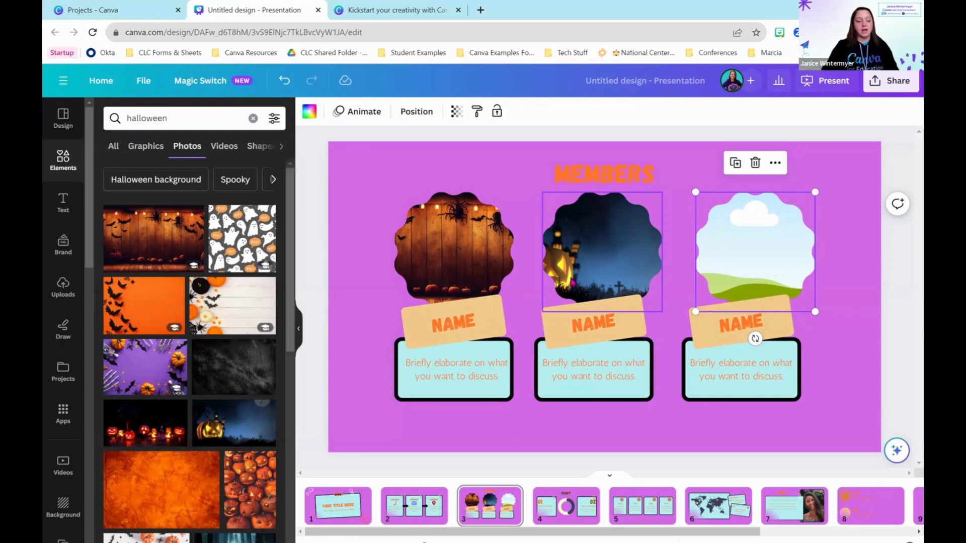
{"action": "left_click", "coordinate": [606, 258]}
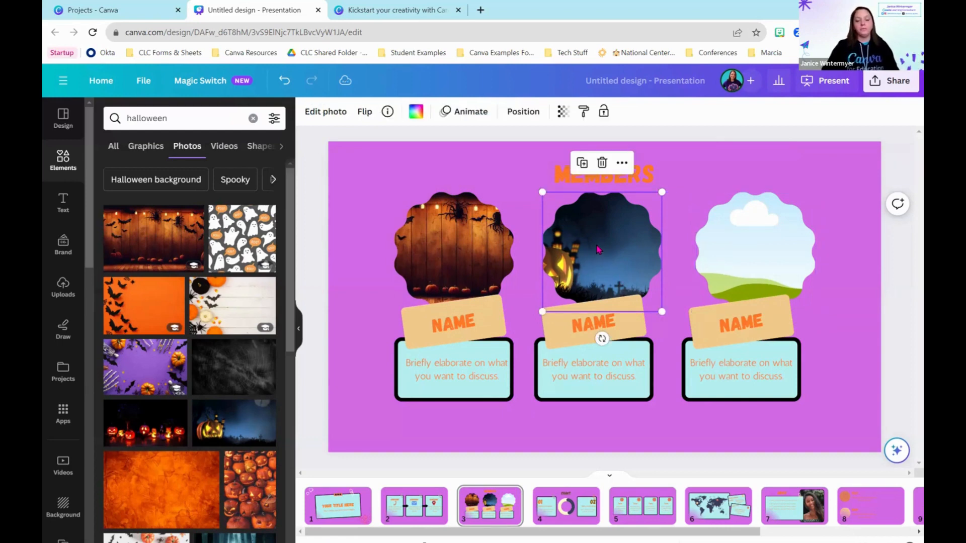
{"action": "double_click", "coordinate": [610, 247]}
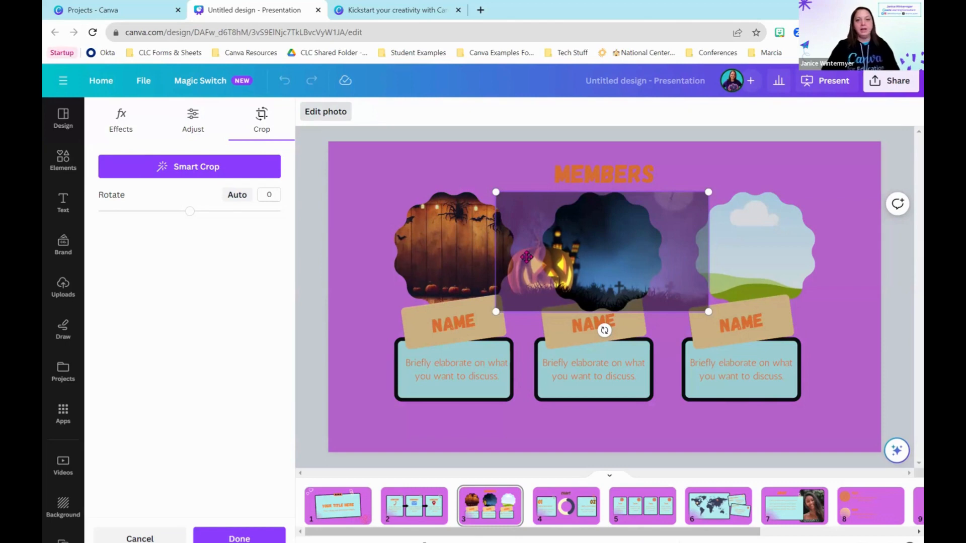
{"action": "left_click_drag", "start_coordinate": [533, 255], "coordinate": [584, 246]}
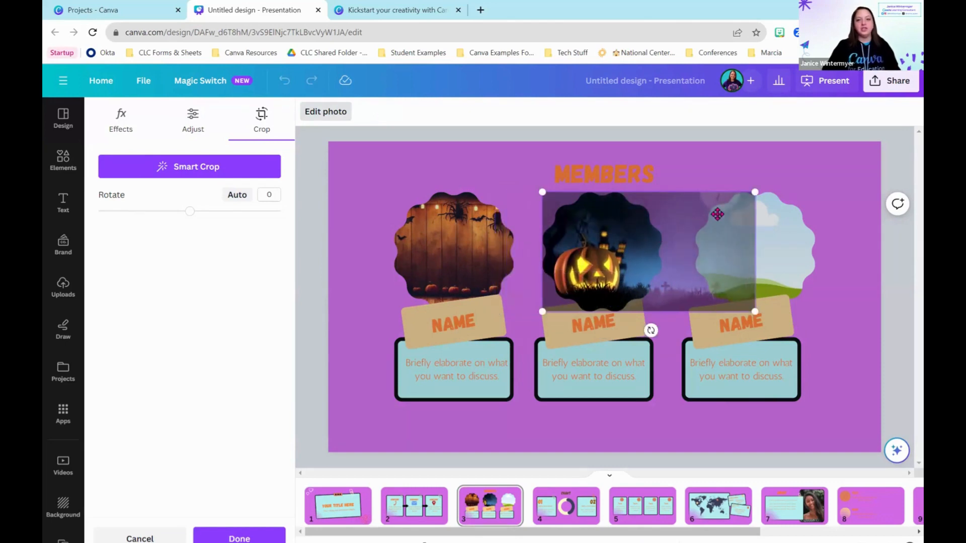
{"action": "left_click_drag", "start_coordinate": [755, 187], "coordinate": [791, 150]}
{"action": "left_click", "coordinate": [701, 197]}
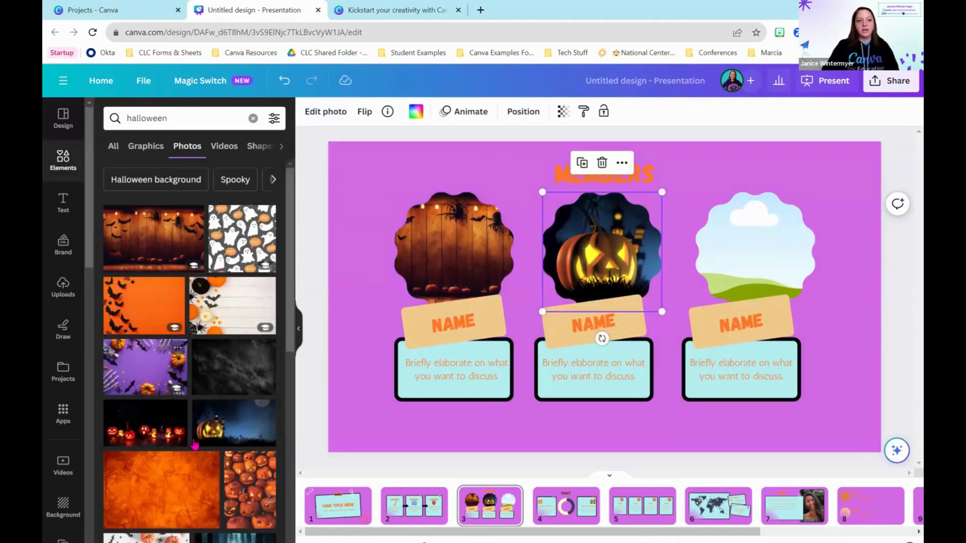
Step: Look through more of the Halloween photos for one to suit the empty third frame
{"action": "scroll", "coordinate": [176, 347], "scroll_direction": "down", "scroll_amount": 10}
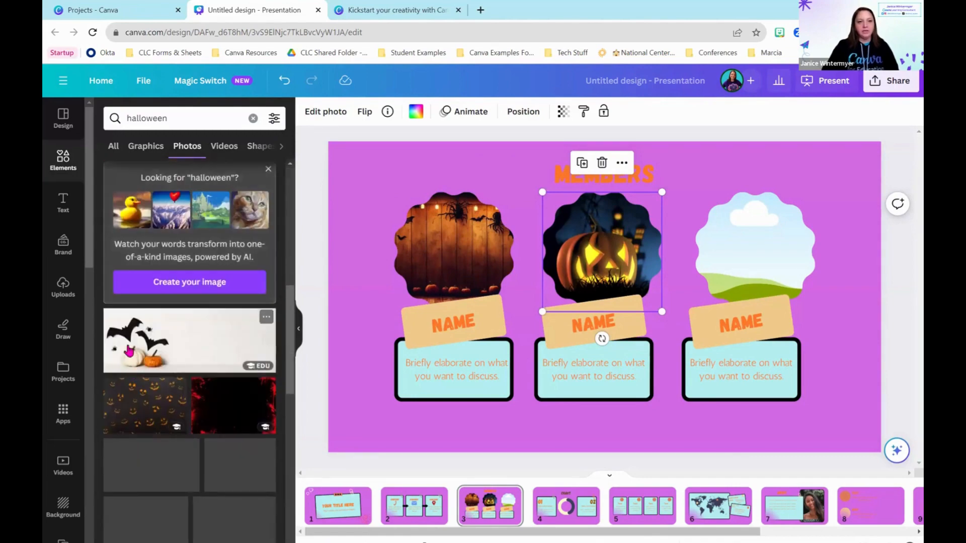
Step: Fill the third frame on the Members page with the bats and pumpkins photo and reposition its crop to show both
{"action": "left_click_drag", "start_coordinate": [129, 351], "coordinate": [775, 265]}
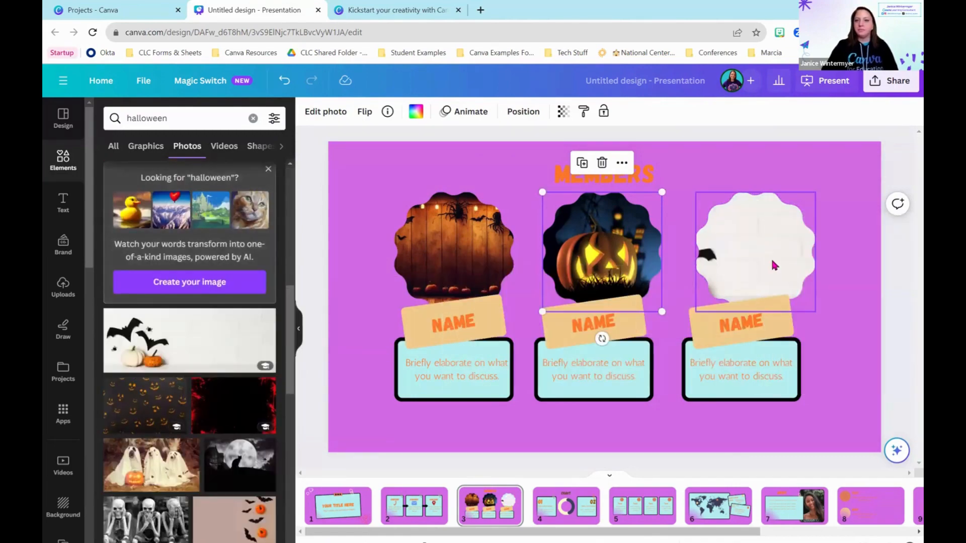
{"action": "double_click", "coordinate": [757, 234]}
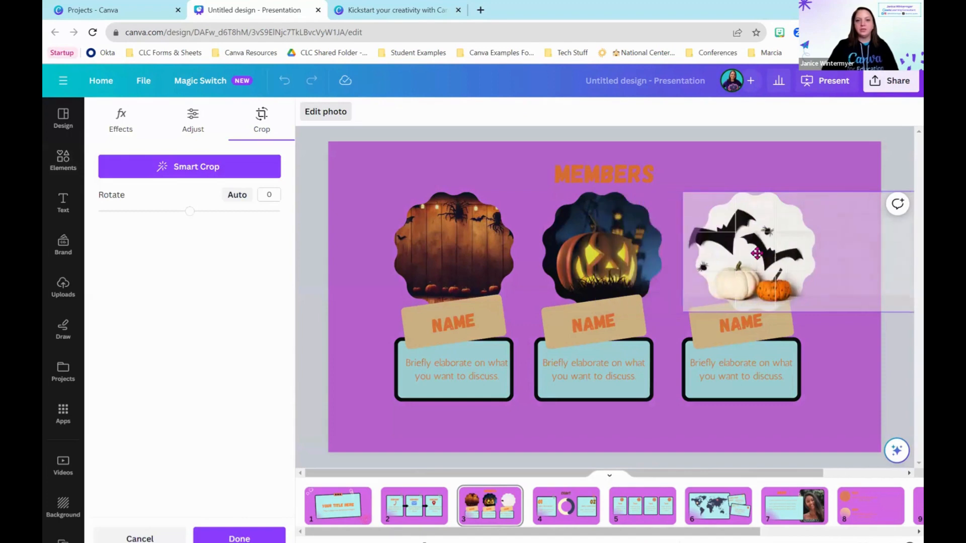
{"action": "mouse_move", "coordinate": [757, 253]}
{"action": "left_mouse_down"}
{"action": "mouse_move", "coordinate": [775, 254]}
{"action": "mouse_move", "coordinate": [761, 254]}
{"action": "left_mouse_up"}
{"action": "left_click", "coordinate": [817, 343]}
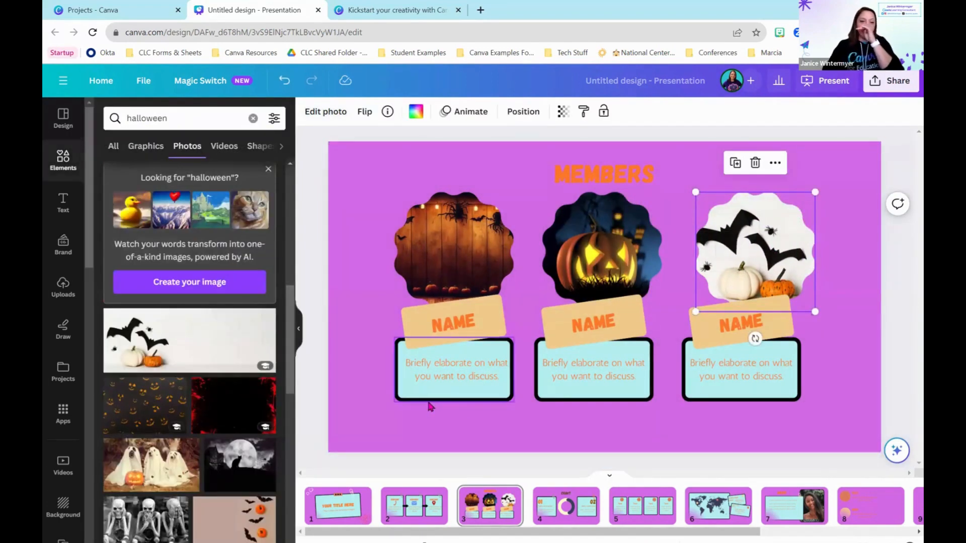
Step: Clear the halloween search and browse the element categories as far as frames and grids
{"action": "left_click", "coordinate": [338, 505]}
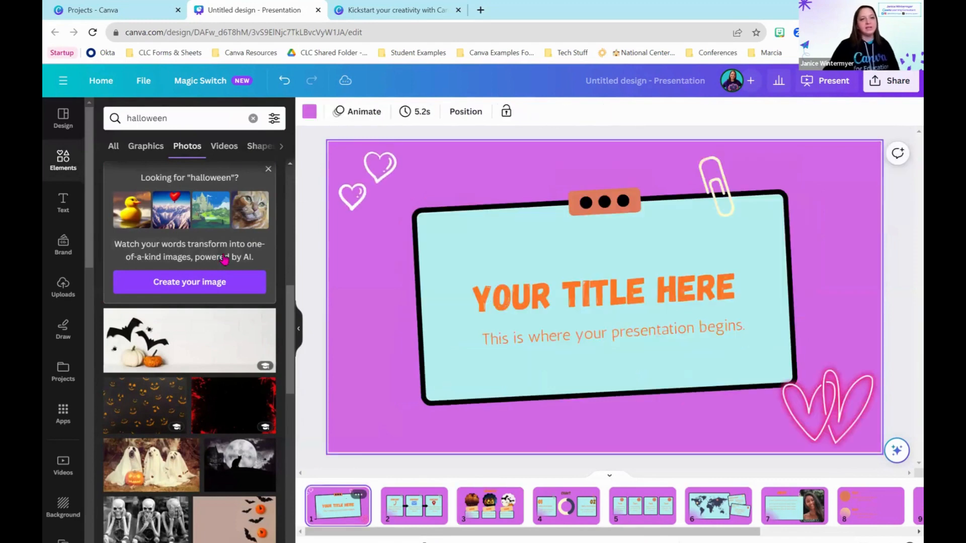
{"action": "left_click", "coordinate": [253, 119]}
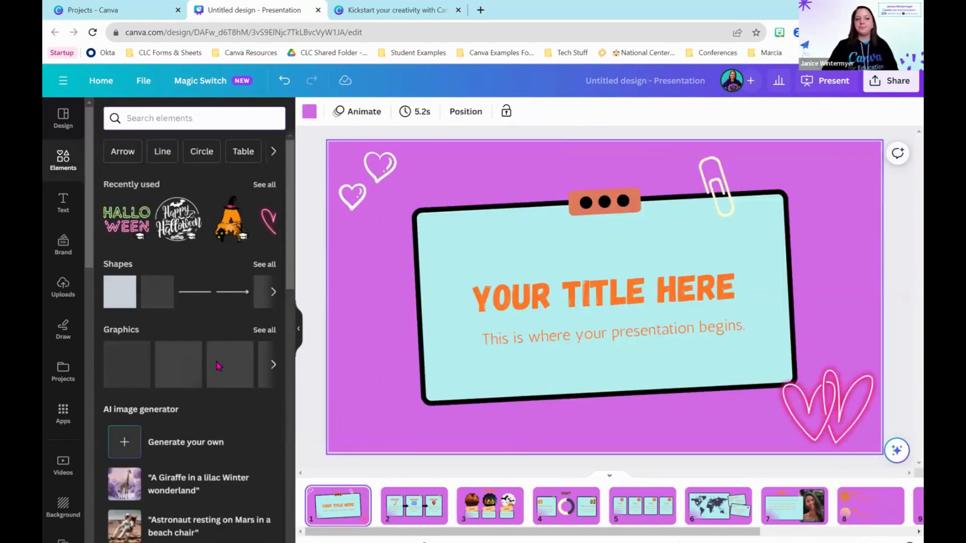
{"action": "scroll", "coordinate": [191, 332], "scroll_direction": "down", "scroll_amount": 8}
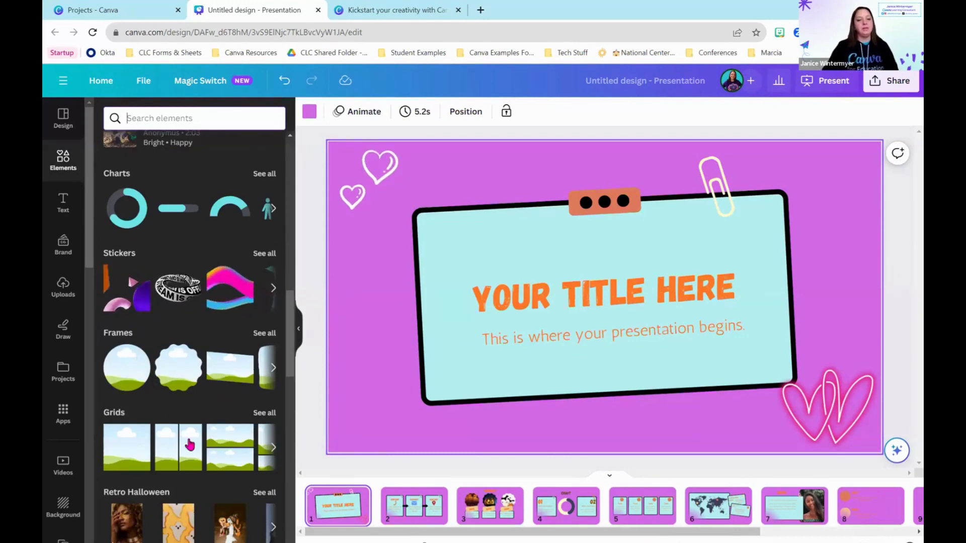
Step: Replace the third frame's content on the Members page with the autumn forest video from the Nature category
{"action": "left_click", "coordinate": [473, 503]}
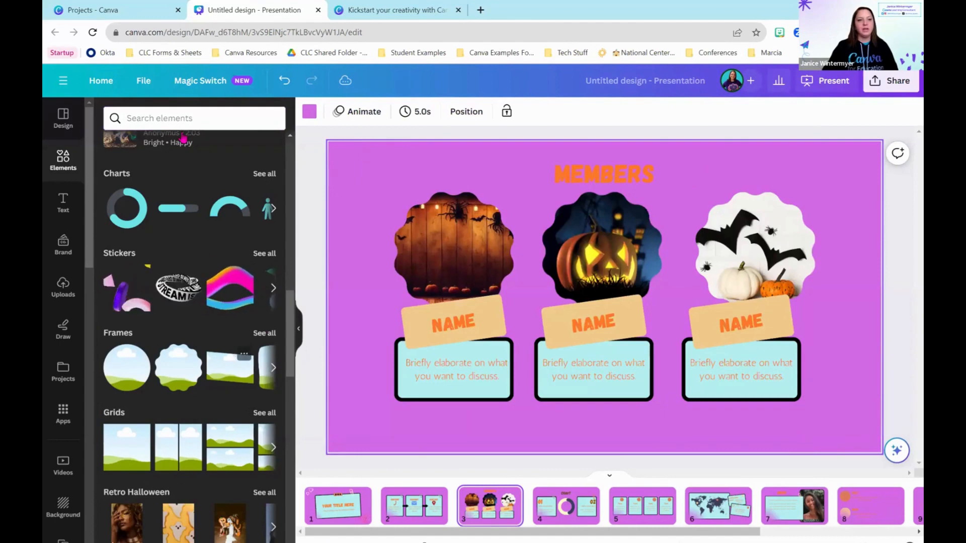
{"action": "left_click", "coordinate": [181, 119]}
{"action": "left_click", "coordinate": [301, 201]}
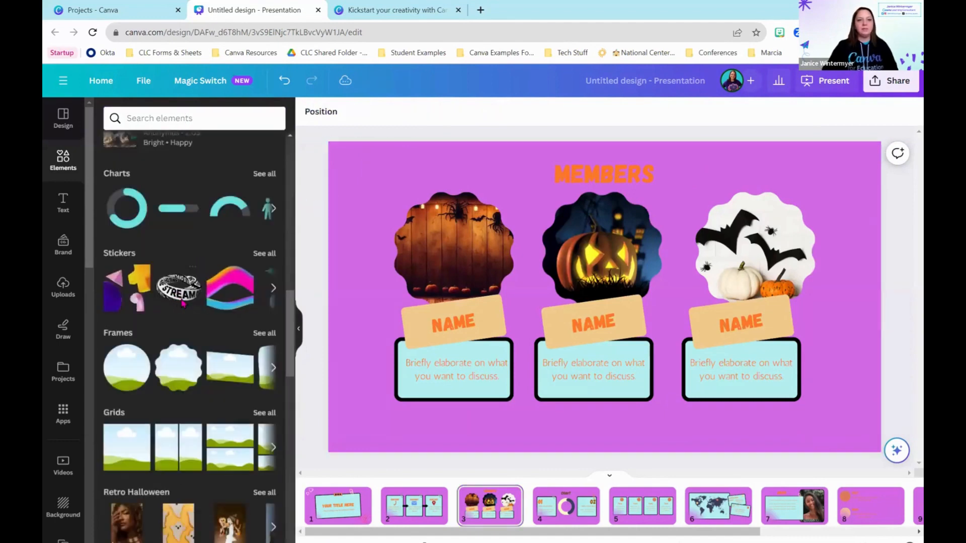
{"action": "scroll", "coordinate": [201, 302], "scroll_direction": "up", "scroll_amount": 5}
{"action": "left_click", "coordinate": [265, 211]}
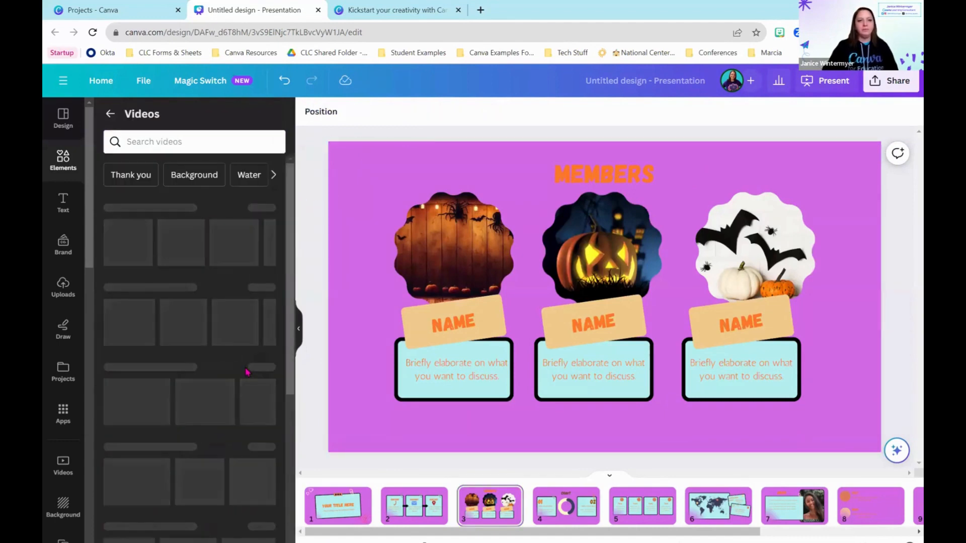
{"action": "left_click_drag", "start_coordinate": [139, 412], "coordinate": [731, 248]}
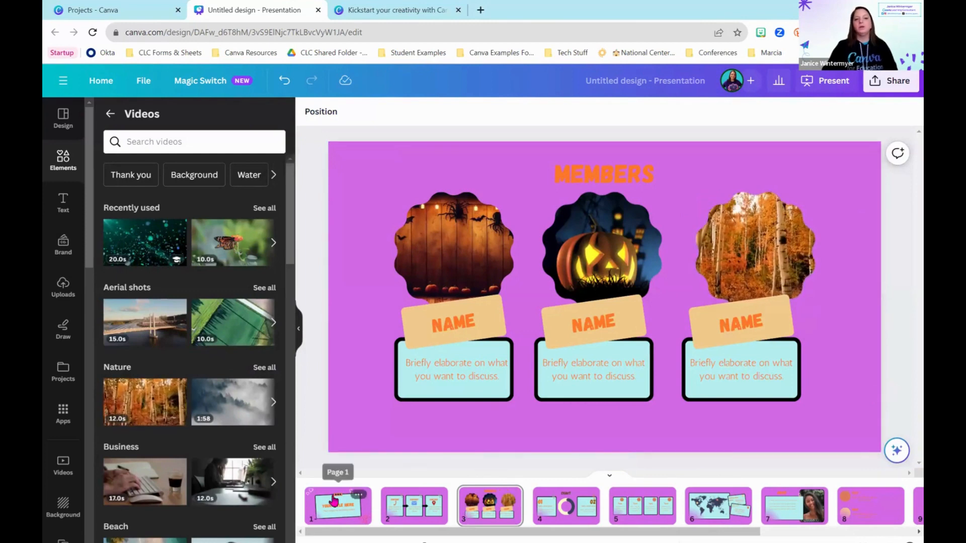
Step: Return to the general elements and add a blank page at the end of the presentation
{"action": "left_click", "coordinate": [64, 160]}
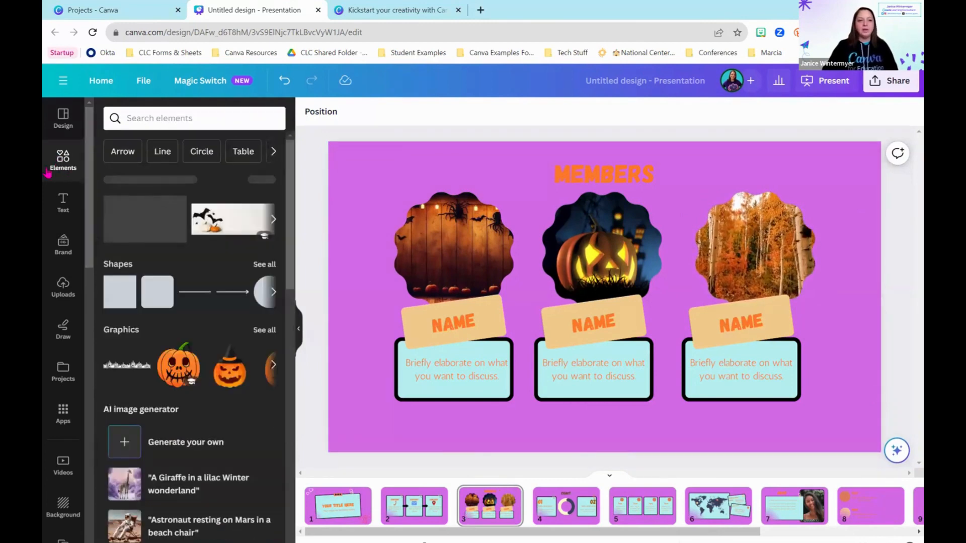
{"action": "scroll", "coordinate": [138, 272], "scroll_direction": "down", "scroll_amount": 2}
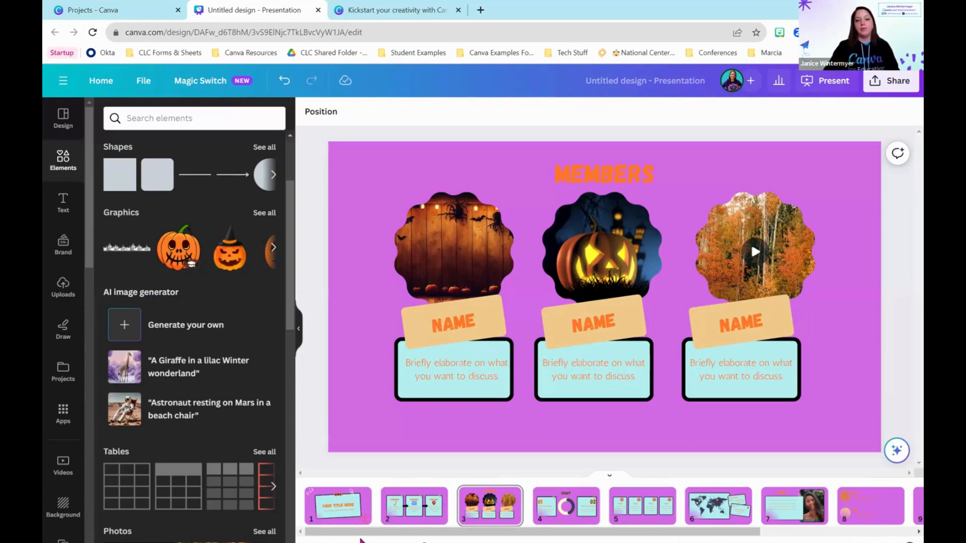
{"action": "left_click_drag", "start_coordinate": [360, 534], "coordinate": [515, 534]}
{"action": "left_click", "coordinate": [876, 504]}
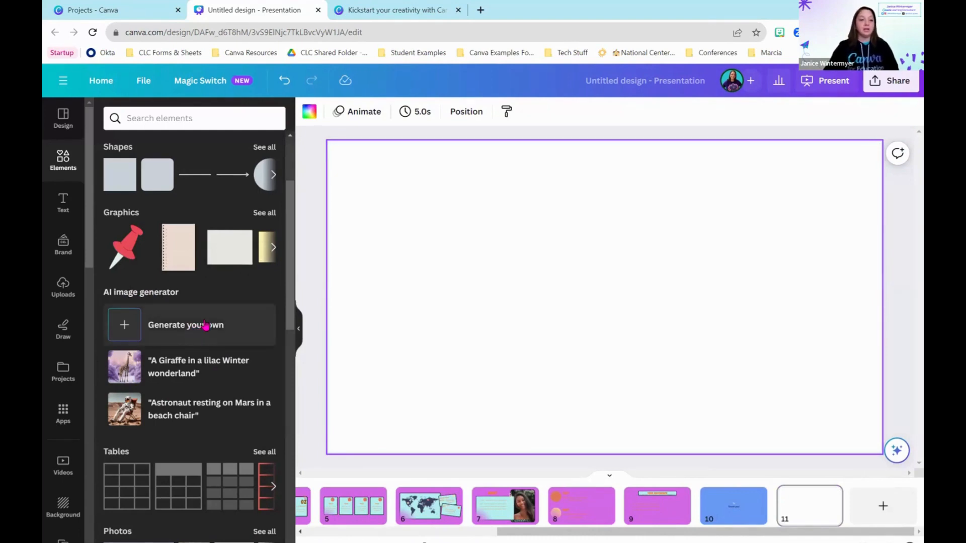
Step: Generate AI images from the description "dogs and cats at a pumpkin patch"
{"action": "left_click", "coordinate": [178, 329]}
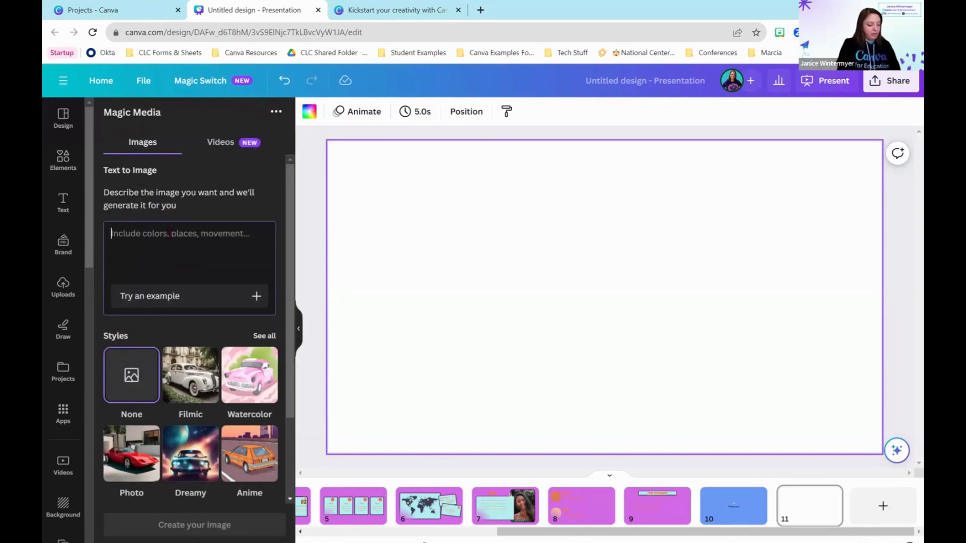
{"action": "type", "text": "dogs and cats at a pumpkin patch"}
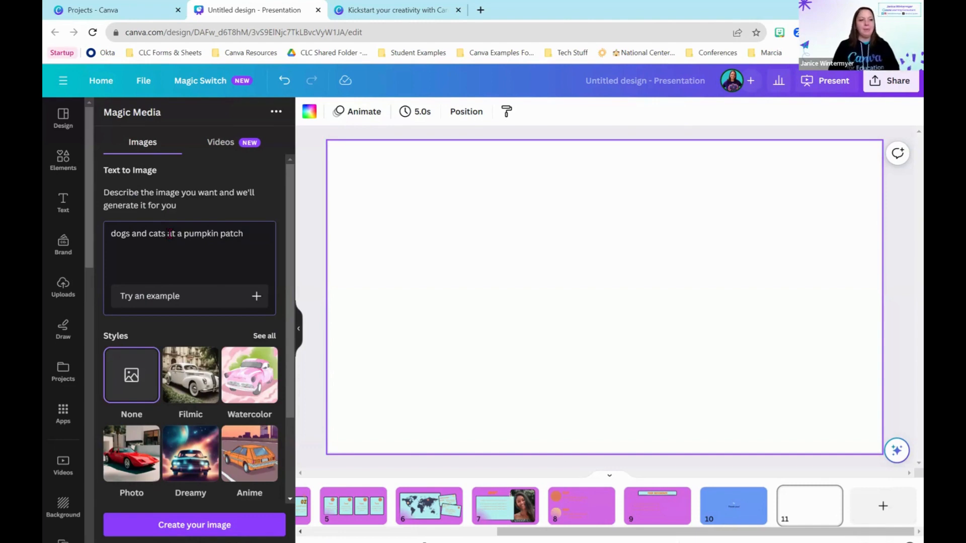
{"action": "key", "text": "Return"}
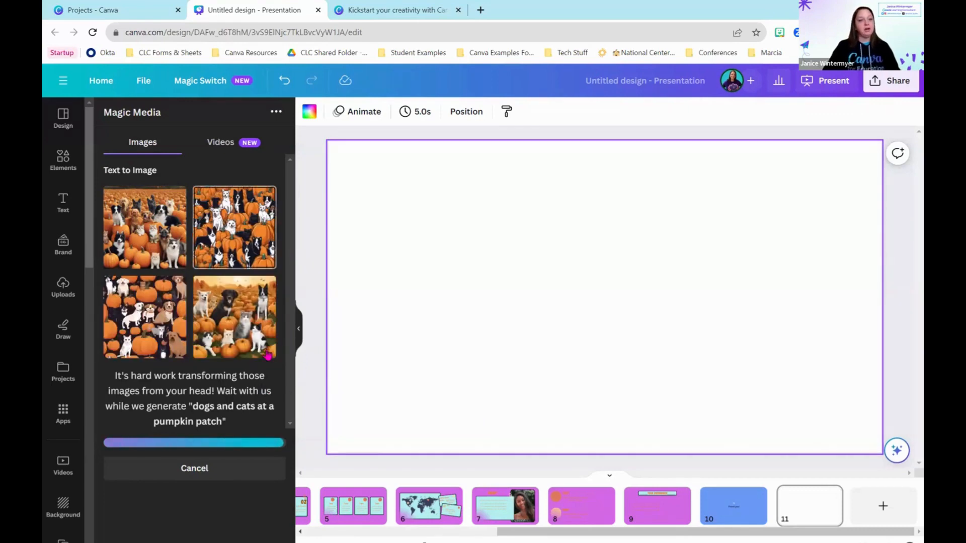
Step: Insert the generated pumpkin patch picture with the large black dog and move it to the page's upper-left corner
{"action": "left_click", "coordinate": [226, 313]}
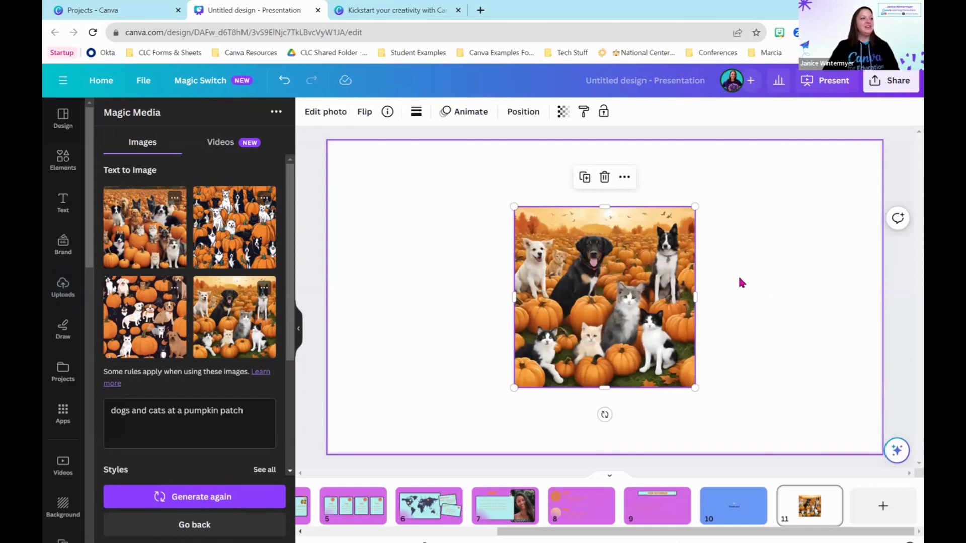
{"action": "left_click", "coordinate": [819, 295]}
{"action": "left_click_drag", "start_coordinate": [600, 302], "coordinate": [426, 260]}
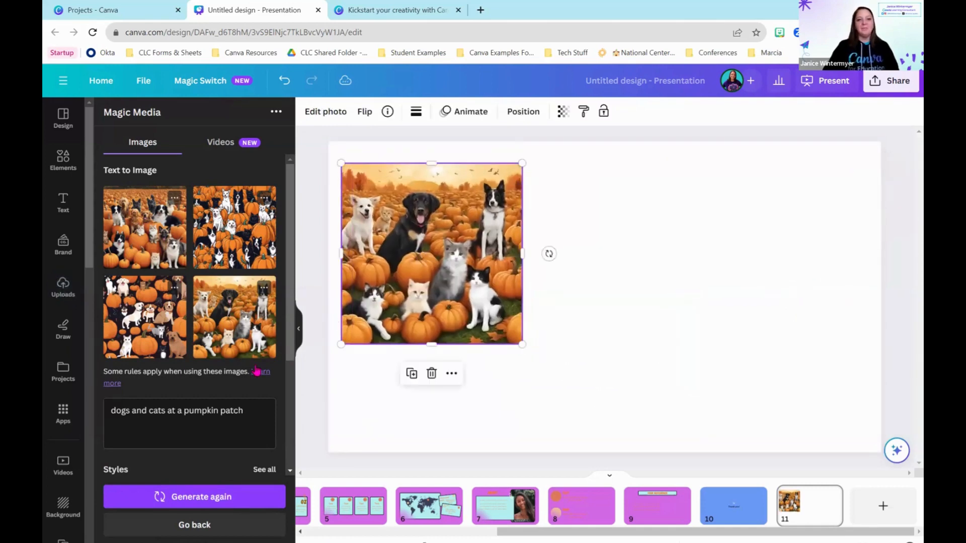
Step: Replace the image description with "dogs at a tea party" and generate new images
{"action": "left_click_drag", "start_coordinate": [251, 406], "coordinate": [86, 412]}
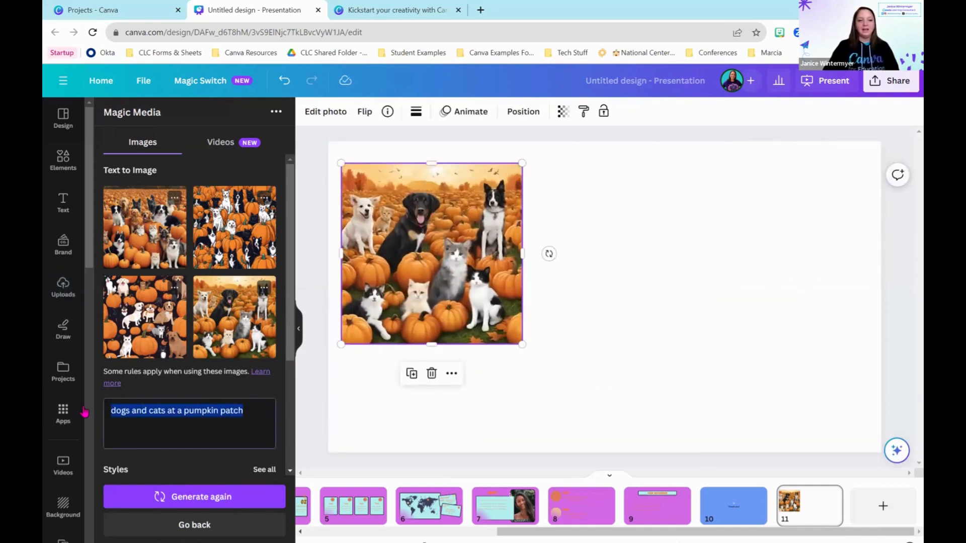
{"action": "type", "text": "dog"}
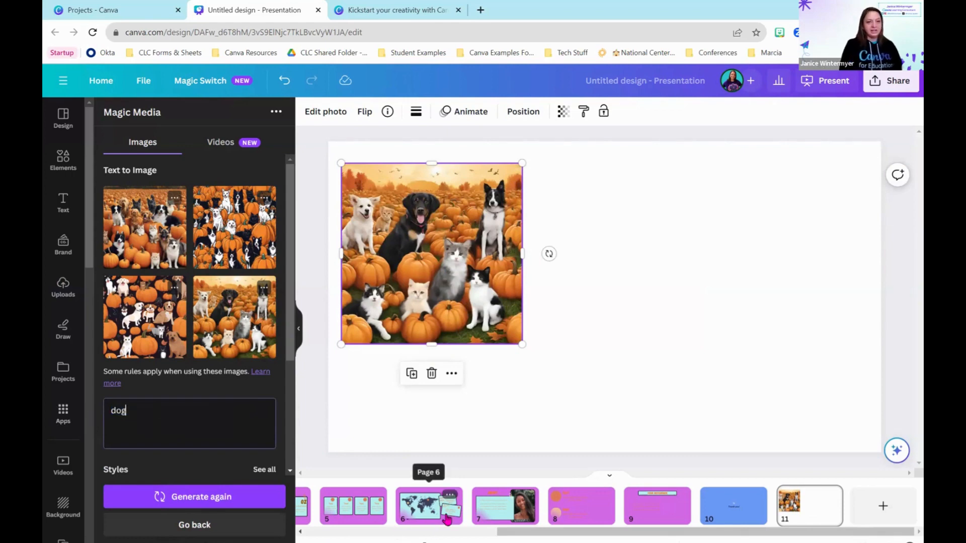
{"action": "type", "text": "s at a t"}
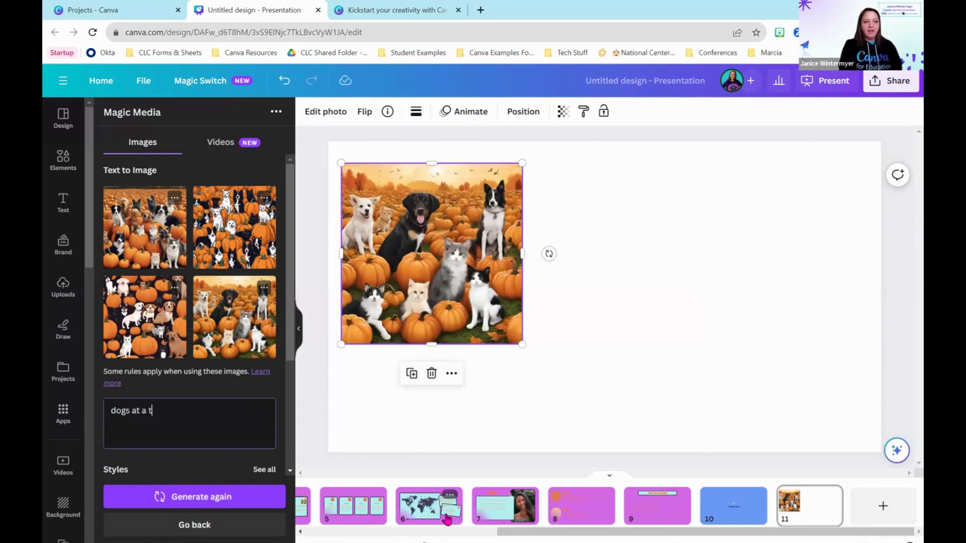
{"action": "type", "text": "ea party"}
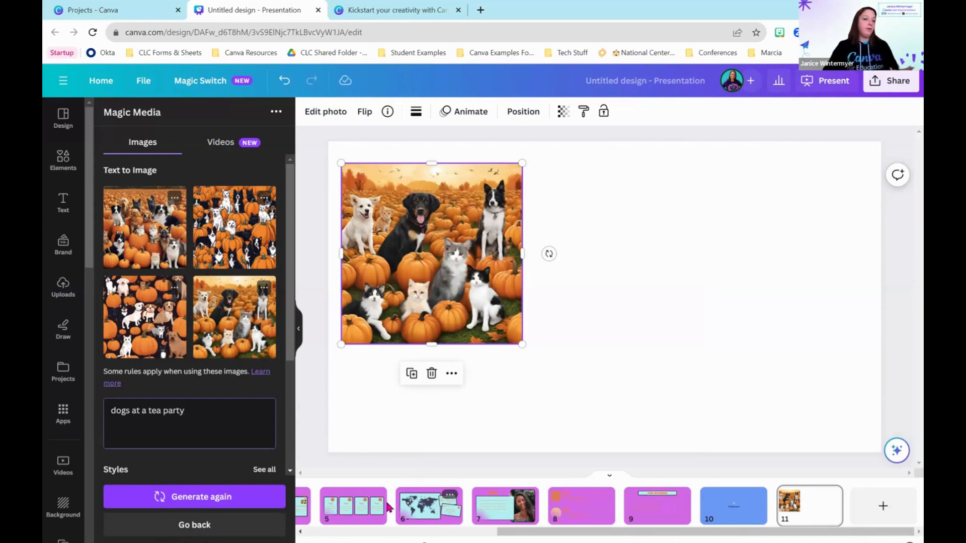
{"action": "left_click", "coordinate": [238, 503]}
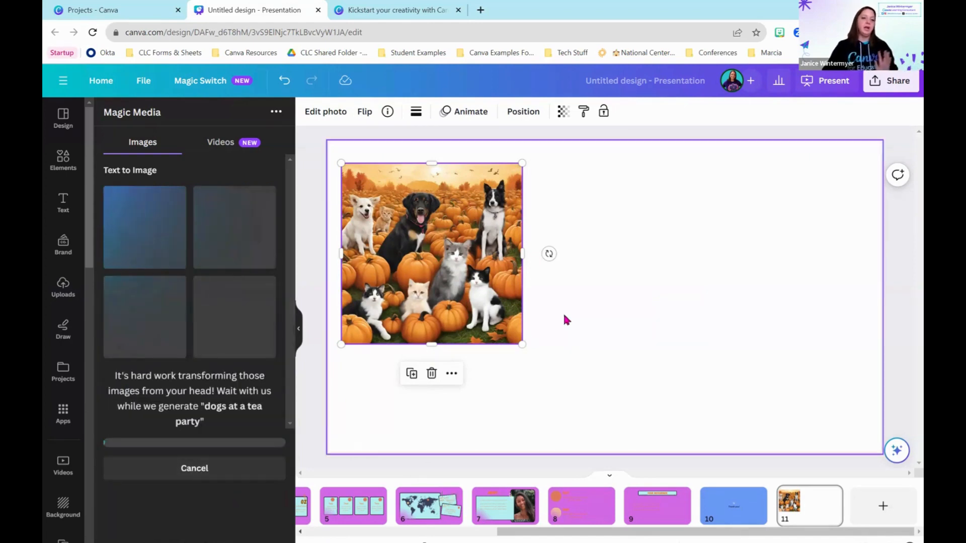
Step: Shrink the pumpkin patch picture to 465 × 465
{"action": "left_click_drag", "start_coordinate": [523, 345], "coordinate": [475, 297]}
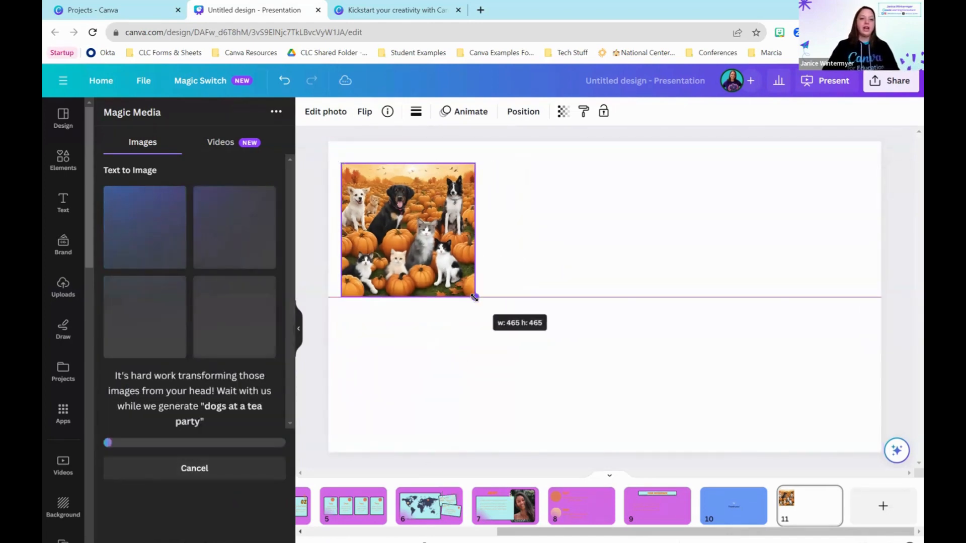
{"action": "left_click", "coordinate": [656, 332]}
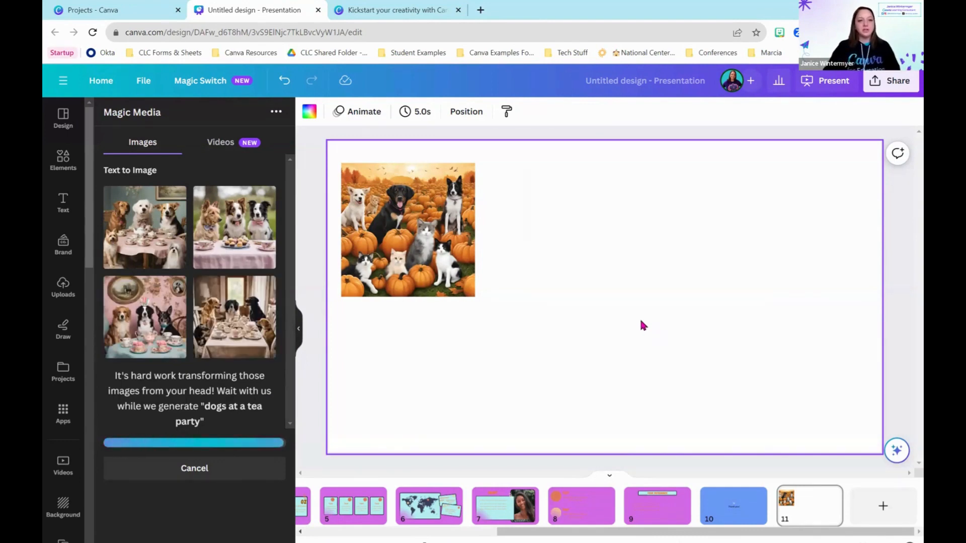
Step: Insert the tea party picture with pink wallpaper, then align and shrink it beside the pumpkin patch picture to match its size
{"action": "left_click", "coordinate": [144, 352]}
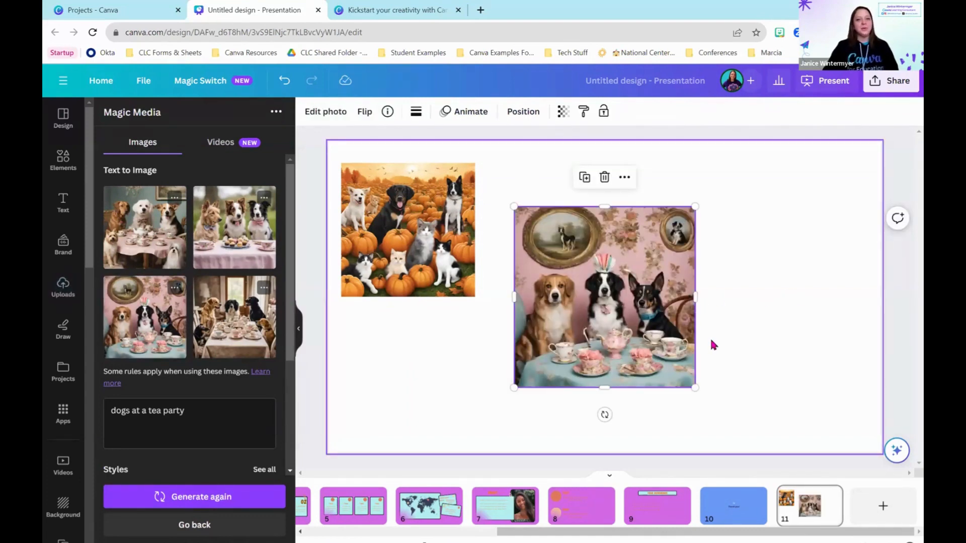
{"action": "scroll", "coordinate": [254, 304], "scroll_direction": "down", "scroll_amount": 3}
{"action": "scroll", "coordinate": [254, 304], "scroll_direction": "down", "scroll_amount": 1}
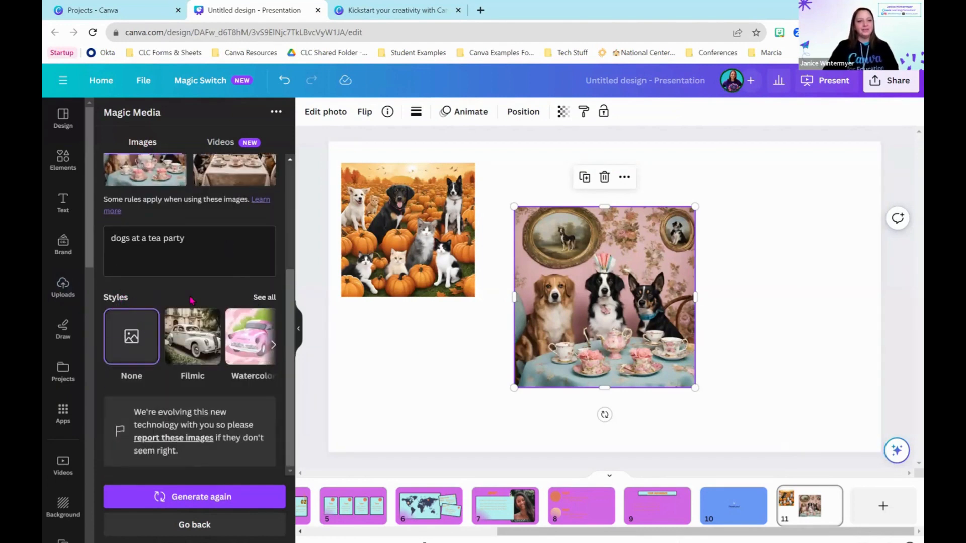
{"action": "left_click", "coordinate": [261, 300]}
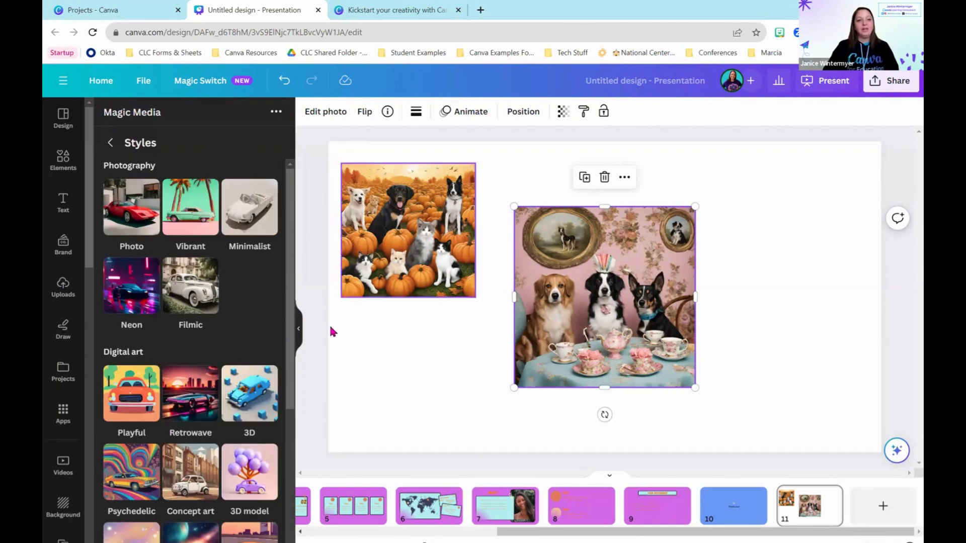
{"action": "left_click_drag", "start_coordinate": [606, 311], "coordinate": [581, 267]}
{"action": "left_click_drag", "start_coordinate": [671, 344], "coordinate": [624, 297]}
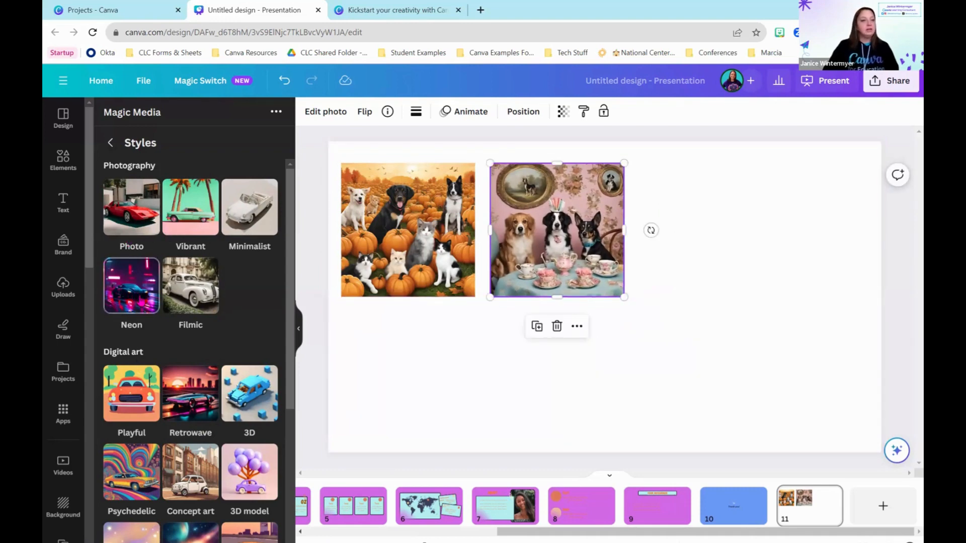
Step: Regenerate the tea party images in the Stained glass style and place the two-dog version to the right of the tea party picture
{"action": "scroll", "coordinate": [206, 340], "scroll_direction": "down", "scroll_amount": 1}
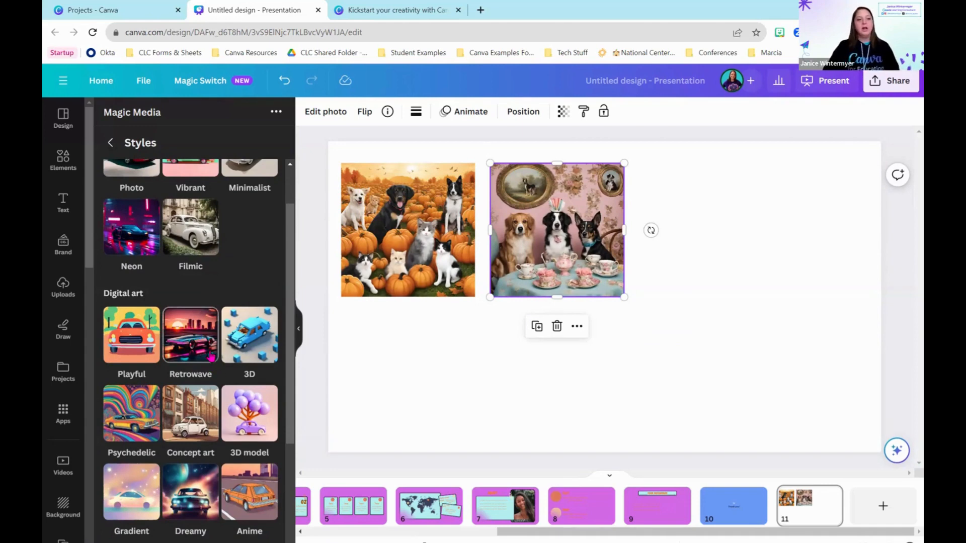
{"action": "scroll", "coordinate": [211, 357], "scroll_direction": "down", "scroll_amount": 2}
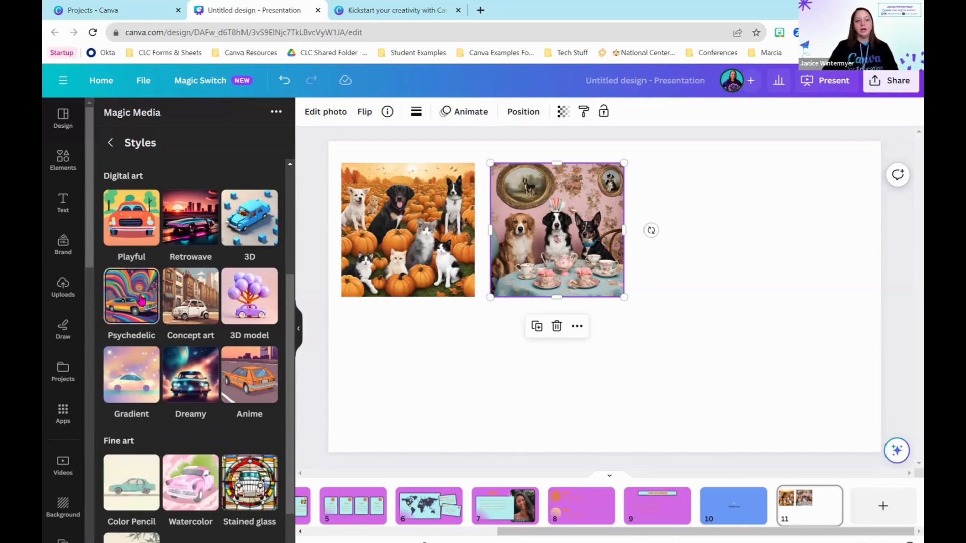
{"action": "scroll", "coordinate": [264, 496], "scroll_direction": "down", "scroll_amount": 1}
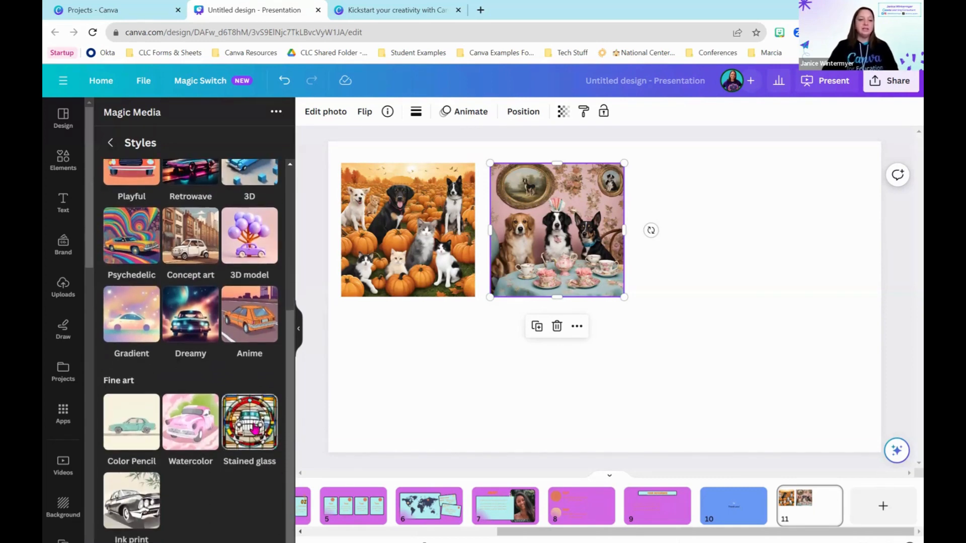
{"action": "left_click", "coordinate": [250, 429]}
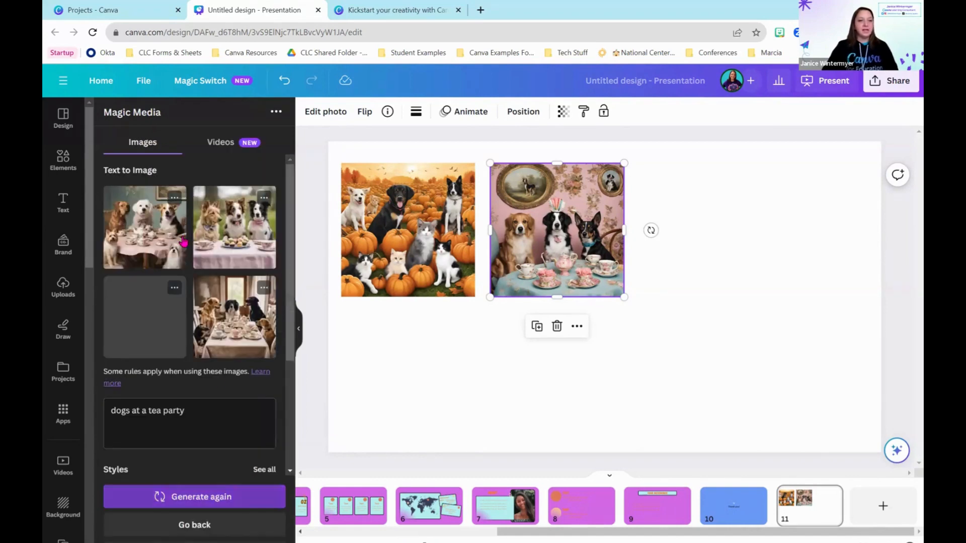
{"action": "left_click", "coordinate": [202, 496]}
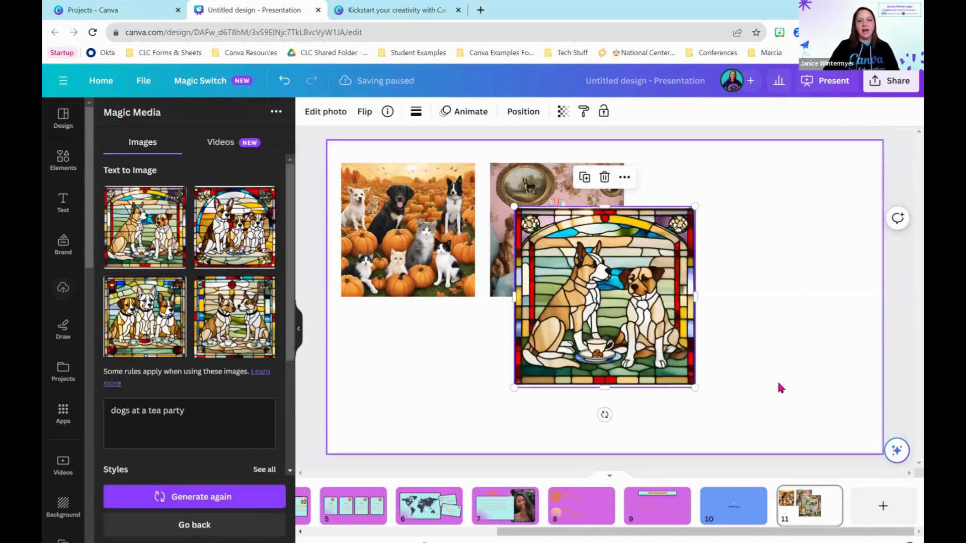
{"action": "left_click_drag", "start_coordinate": [585, 338], "coordinate": [705, 296]}
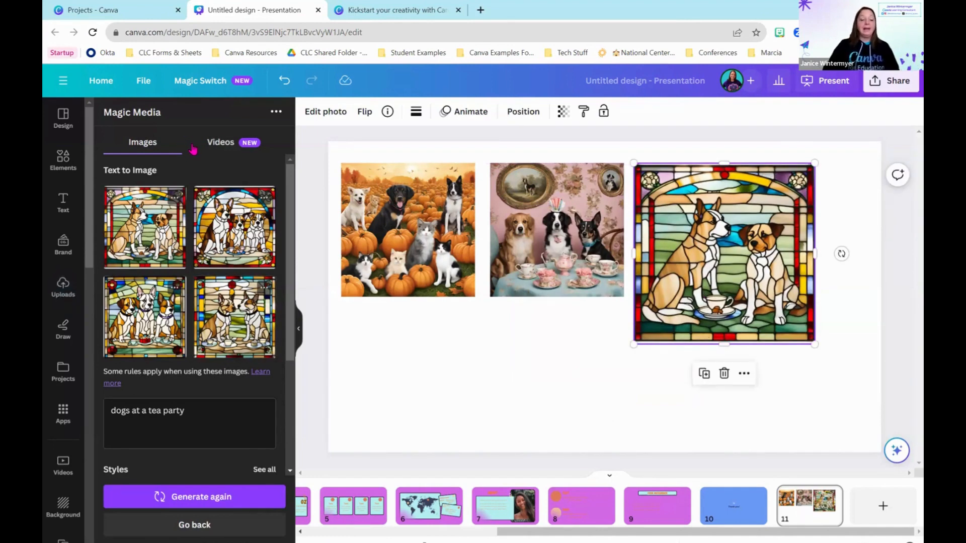
Step: Check the video generation option in Magic Media, and return to a blank image description
{"action": "left_click", "coordinate": [213, 146]}
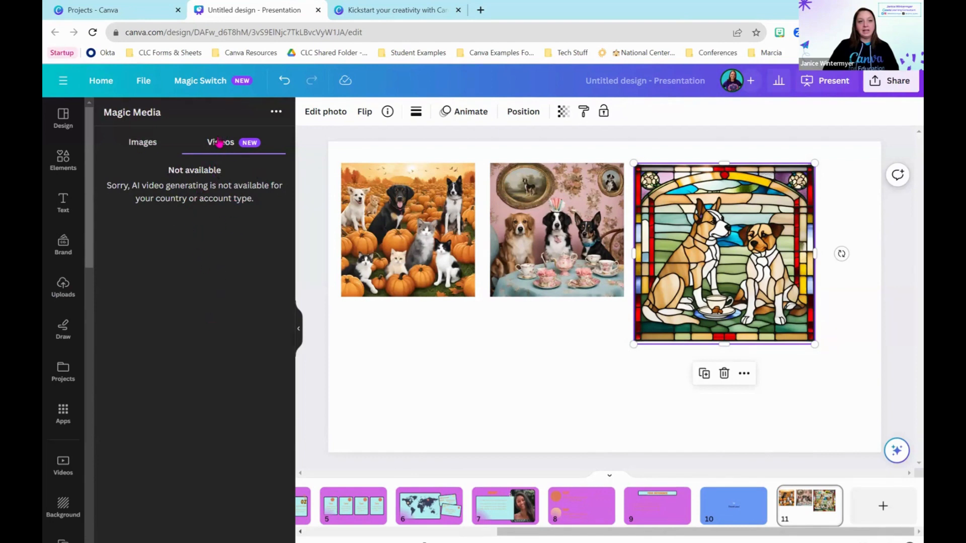
{"action": "left_click", "coordinate": [144, 143]}
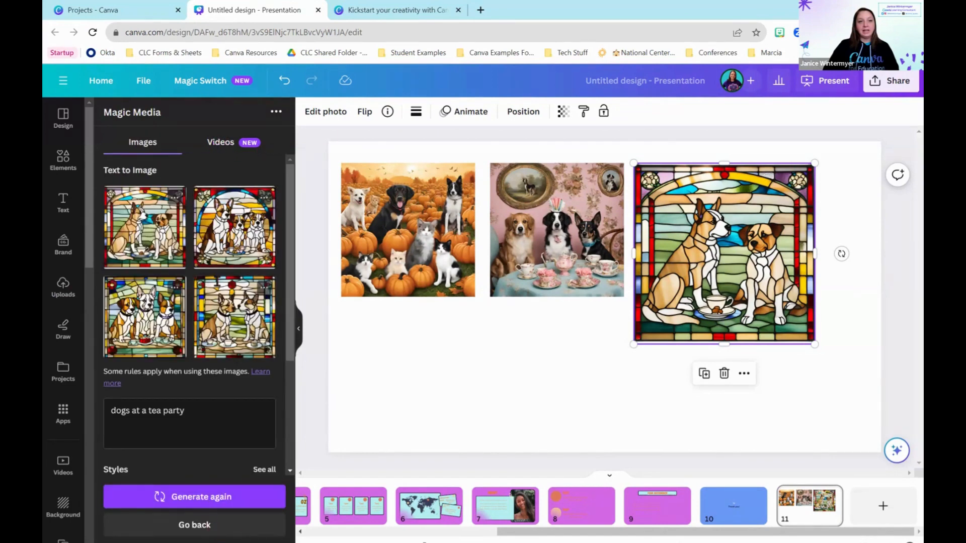
{"action": "left_click", "coordinate": [194, 525]}
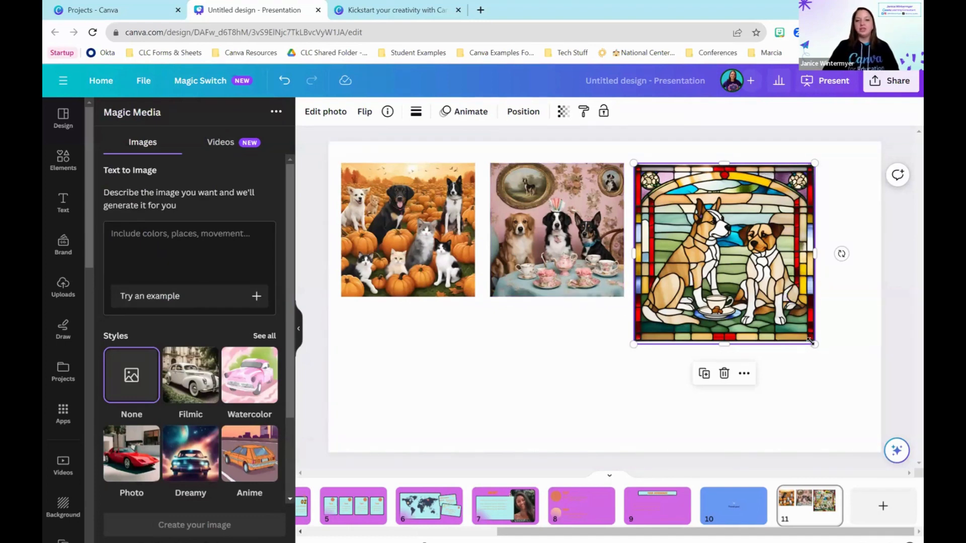
Step: Shrink the stained glass picture to match the size of the two pictures beside it
{"action": "left_click_drag", "start_coordinate": [814, 344], "coordinate": [770, 300]}
{"action": "left_click", "coordinate": [564, 362]}
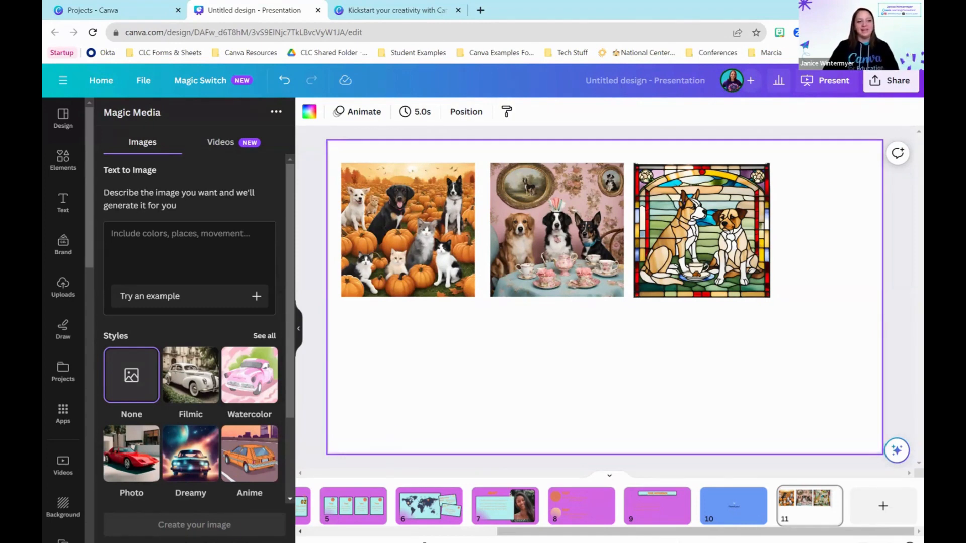
{"action": "key", "text": "Escape"}
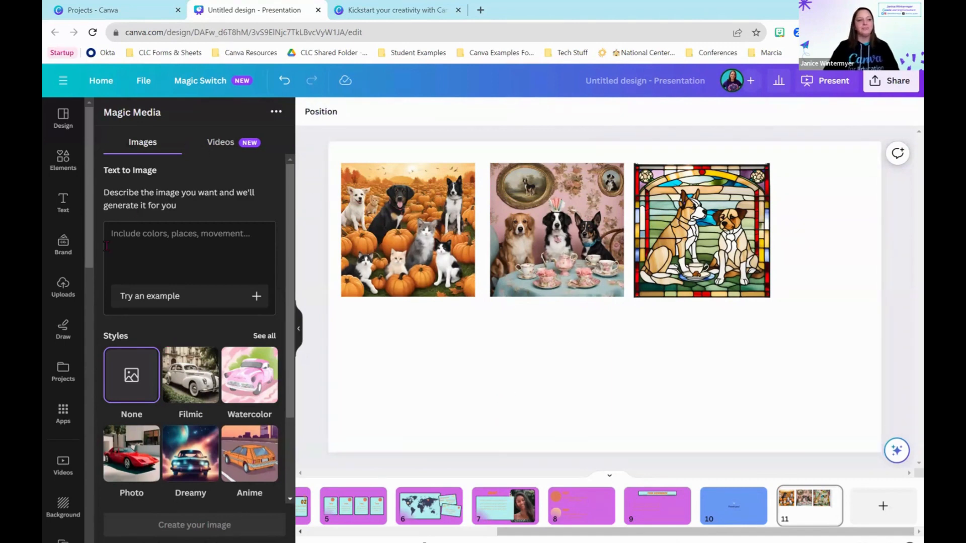
Step: Look through the available element categories and the text styles and font combinations
{"action": "left_click", "coordinate": [63, 160]}
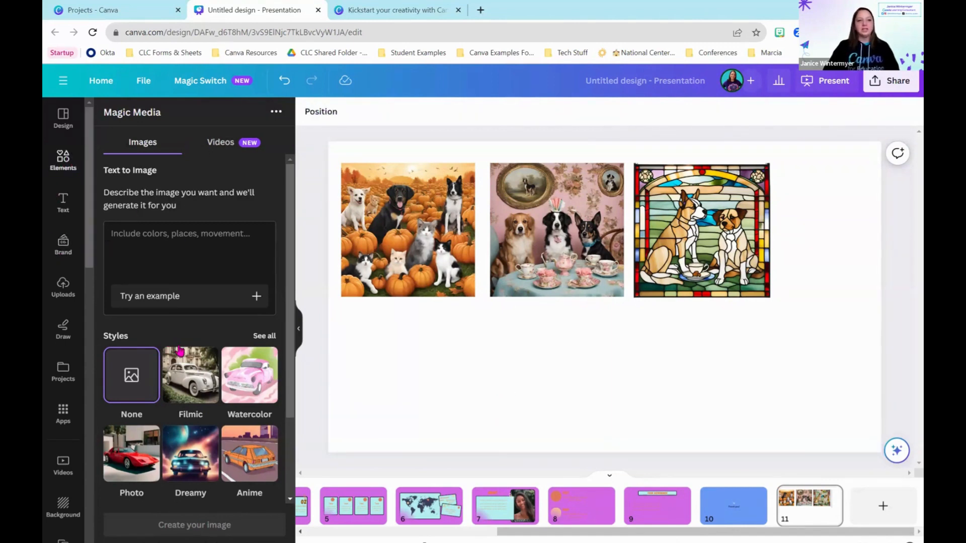
{"action": "scroll", "coordinate": [229, 398], "scroll_direction": "down", "scroll_amount": 3}
{"action": "scroll", "coordinate": [228, 397], "scroll_direction": "down", "scroll_amount": 7}
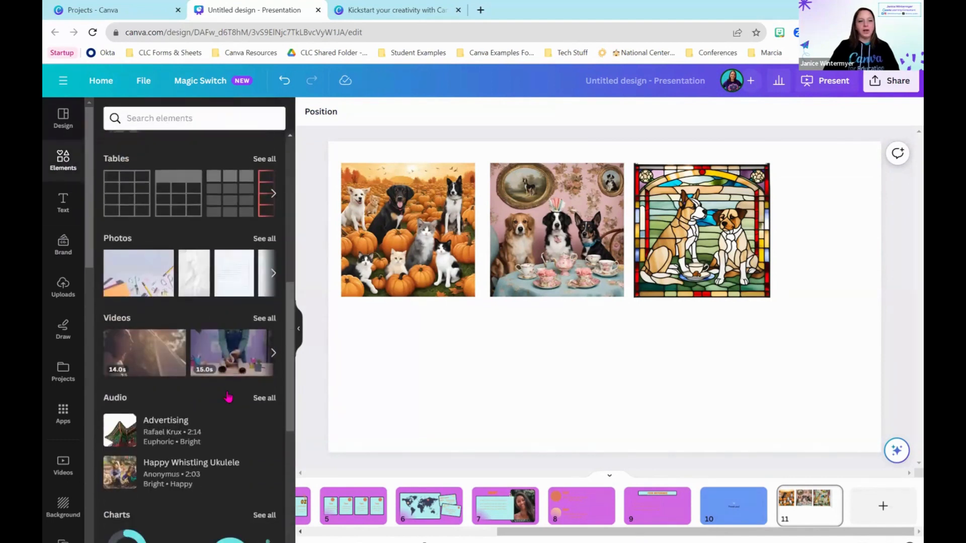
{"action": "scroll", "coordinate": [198, 267], "scroll_direction": "up", "scroll_amount": 5}
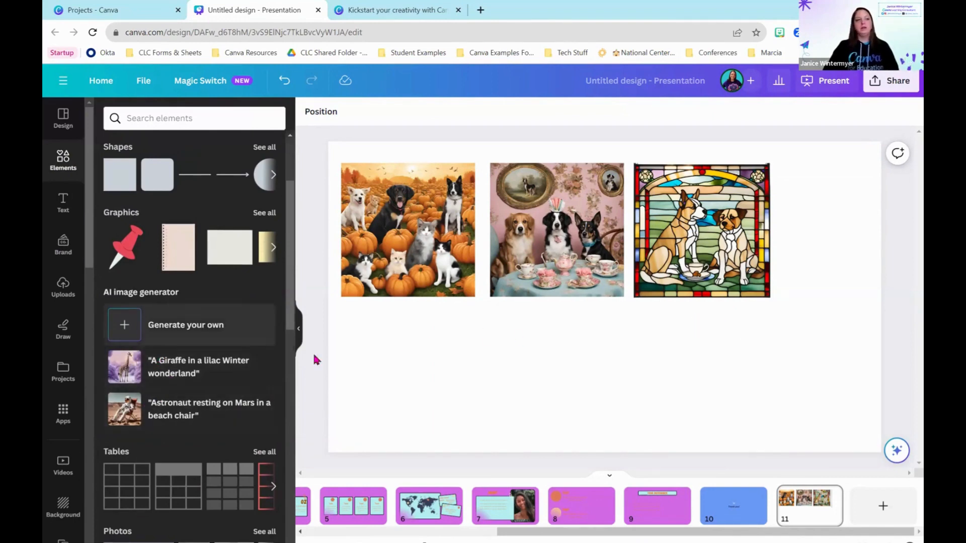
{"action": "left_click", "coordinate": [63, 204]}
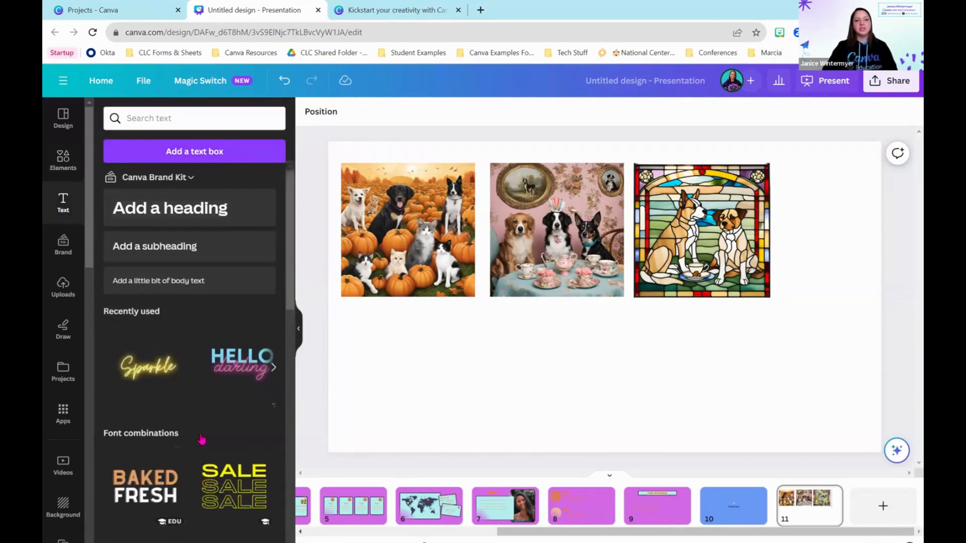
{"action": "scroll", "coordinate": [202, 439], "scroll_direction": "down", "scroll_amount": 5}
{"action": "scroll", "coordinate": [201, 439], "scroll_direction": "up", "scroll_amount": 5}
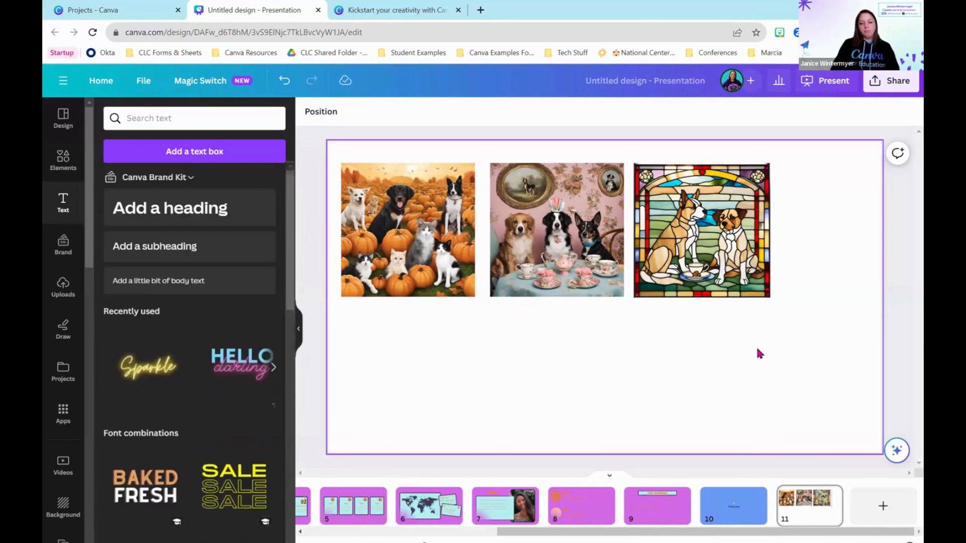
Step: Select all three dog pictures and shrink them together, keeping them in a row along the slide's upper edge
{"action": "left_click", "coordinate": [757, 351]}
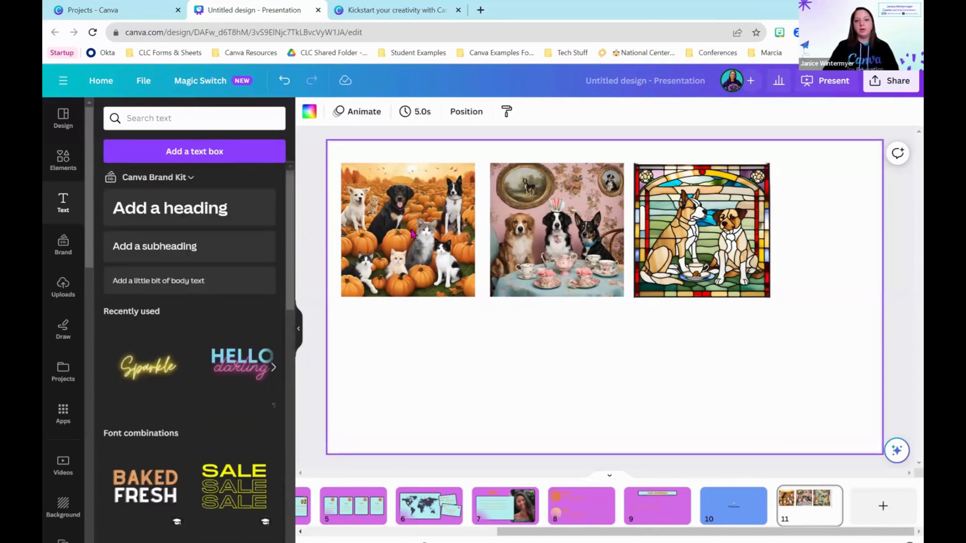
{"action": "left_click_drag", "start_coordinate": [755, 343], "coordinate": [412, 231]}
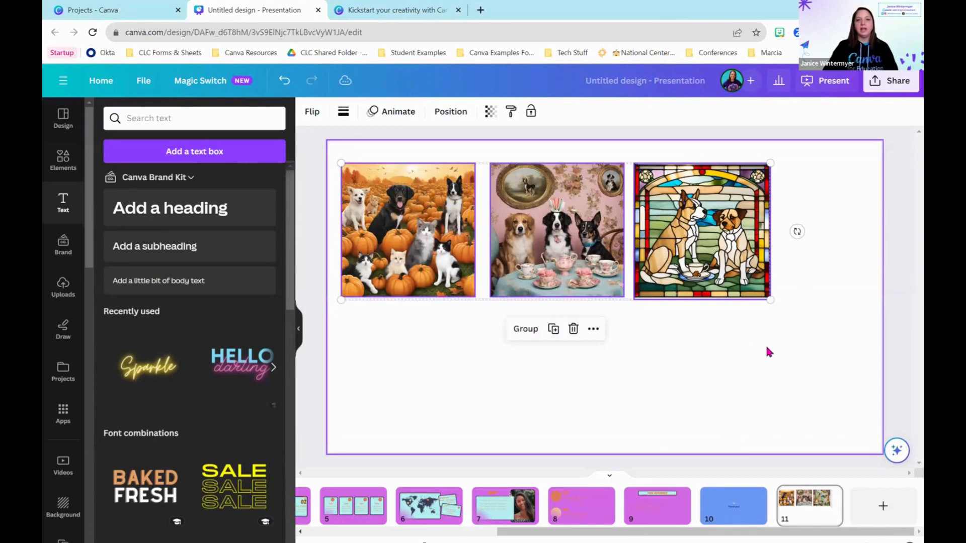
{"action": "left_click_drag", "start_coordinate": [770, 300], "coordinate": [713, 282]}
{"action": "left_click", "coordinate": [679, 417]}
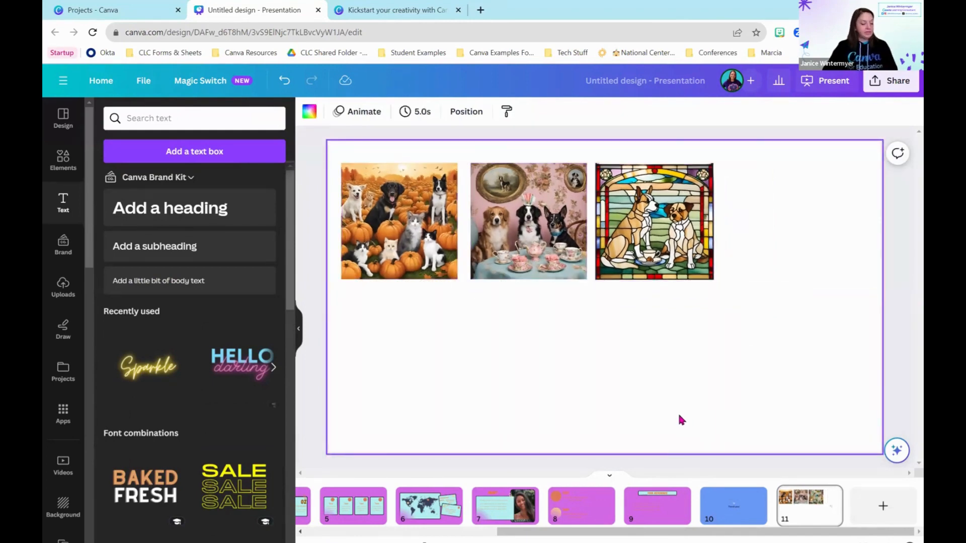
Step: Add a text box, enlarge its text to 54.9 and place it in the slide's lower-left corner
{"action": "key", "text": "t"}
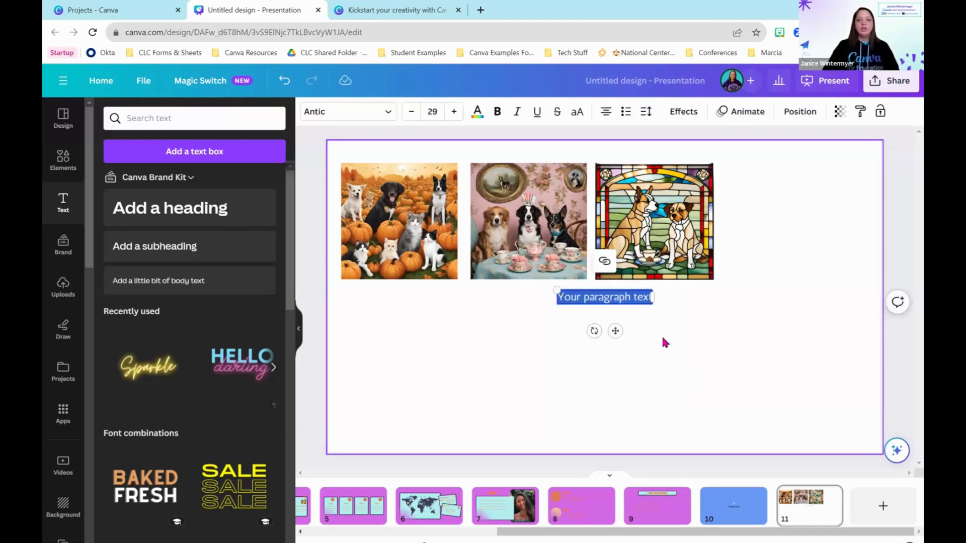
{"action": "left_click", "coordinate": [672, 305]}
{"action": "left_click", "coordinate": [649, 302]}
{"action": "left_click_drag", "start_coordinate": [652, 305], "coordinate": [718, 353]}
{"action": "left_click", "coordinate": [718, 353]}
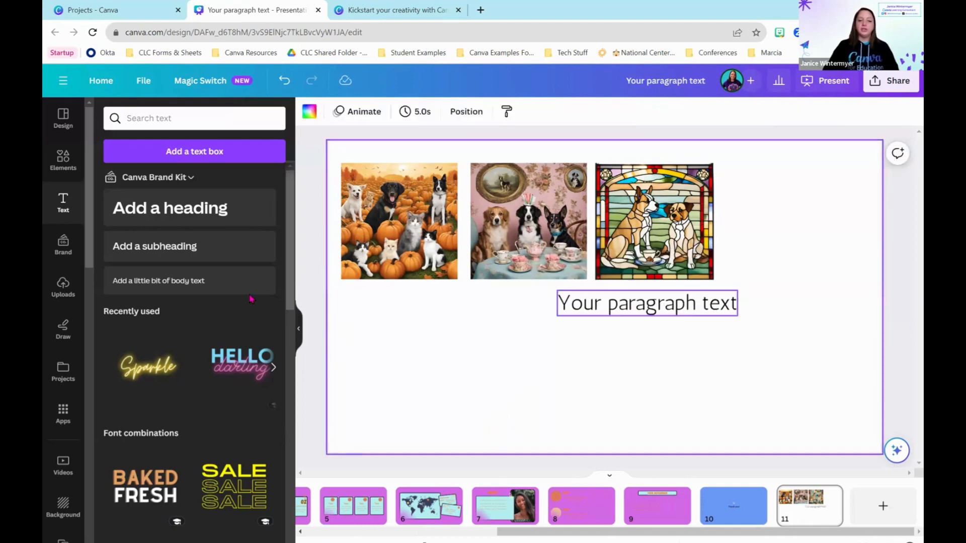
{"action": "left_click_drag", "start_coordinate": [715, 305], "coordinate": [499, 423]}
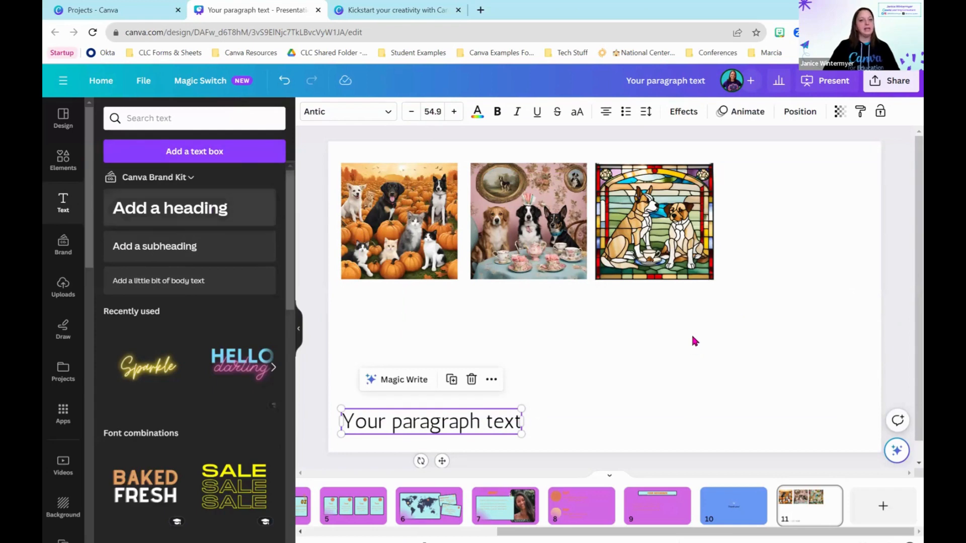
Step: Add a second text box below the pictures, and remove both text boxes from the slide
{"action": "left_click", "coordinate": [670, 341]}
{"action": "key", "text": "t"}
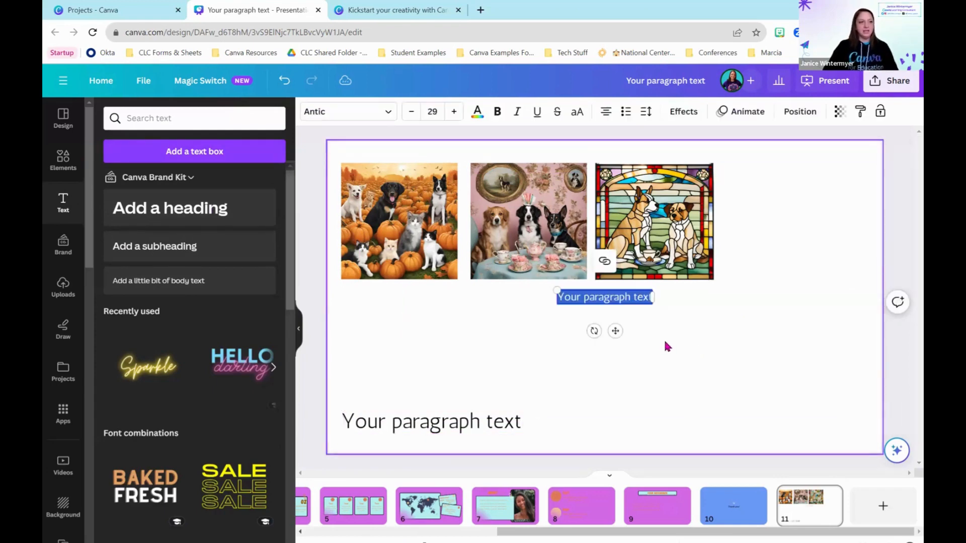
{"action": "left_click", "coordinate": [649, 303]}
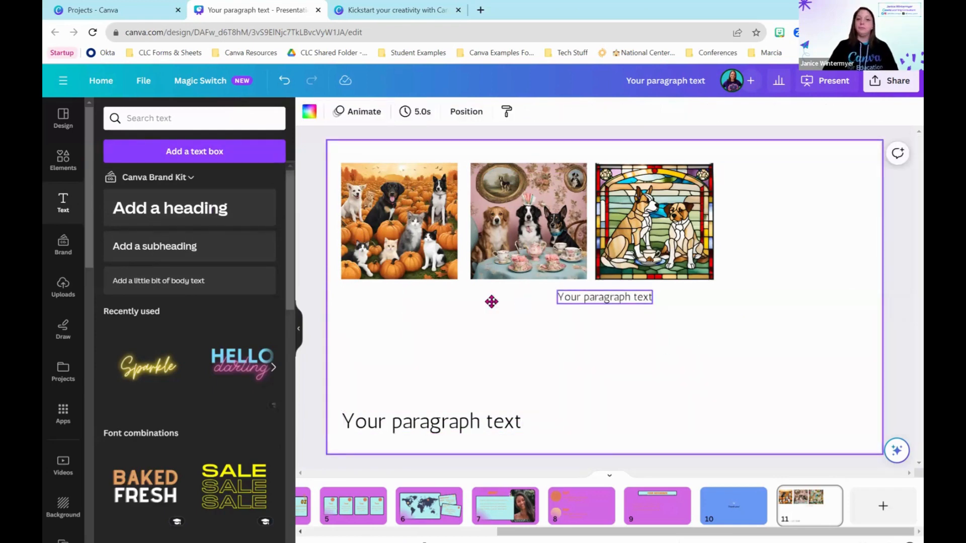
{"action": "key", "text": "ctrl+z"}
{"action": "key", "text": "ctrl+z"}
{"action": "left_click", "coordinate": [469, 426]}
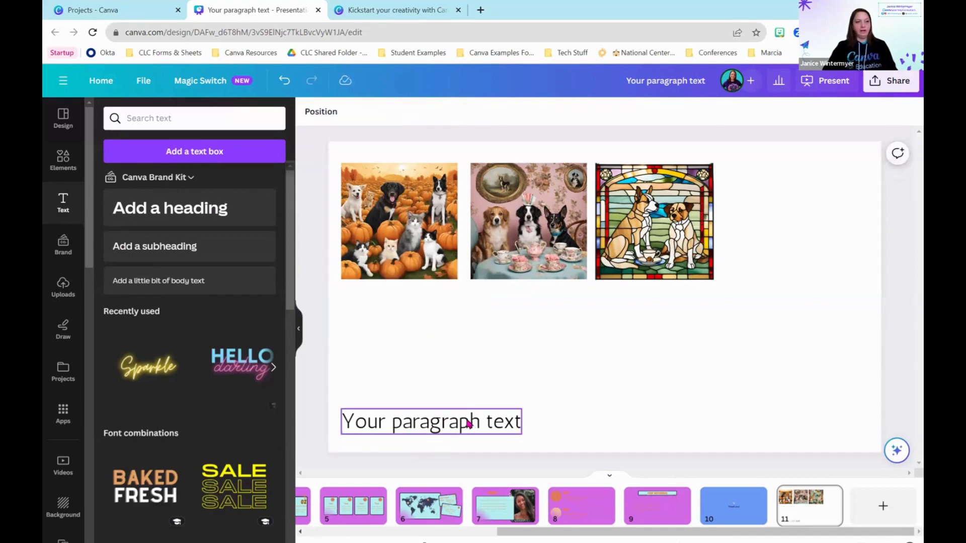
{"action": "key", "text": "Delete"}
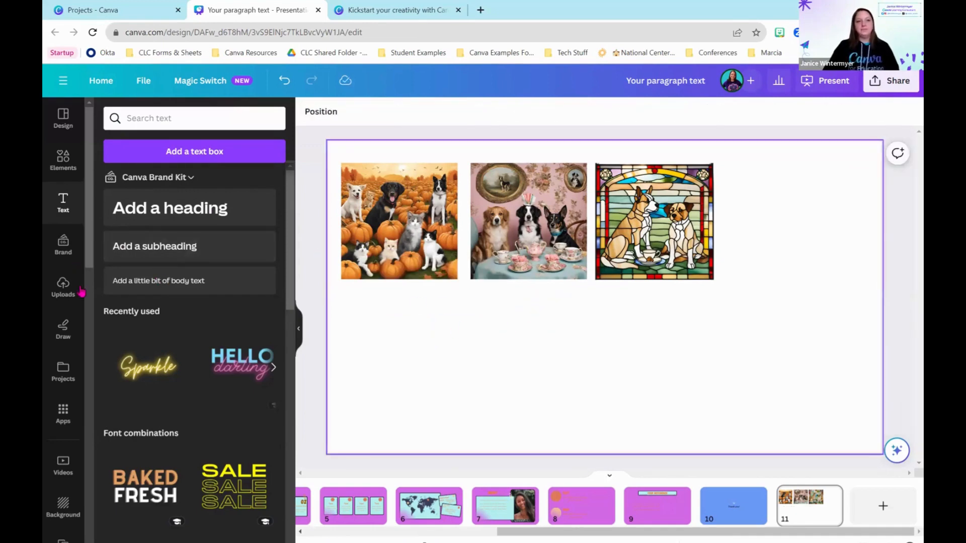
Step: Place the uploaded rainbow unicorns picture on the slide and delete it again
{"action": "left_click", "coordinate": [60, 290]}
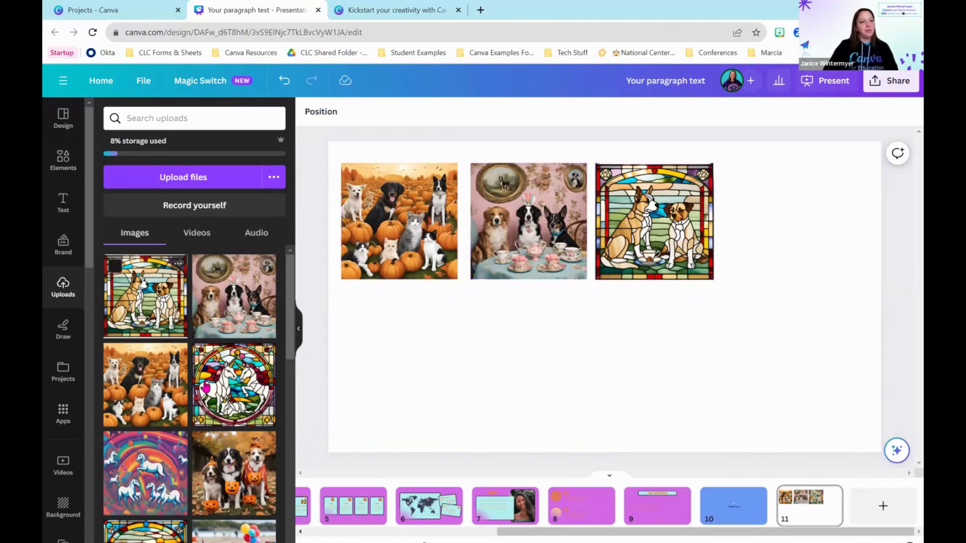
{"action": "scroll", "coordinate": [213, 339], "scroll_direction": "down", "scroll_amount": 3}
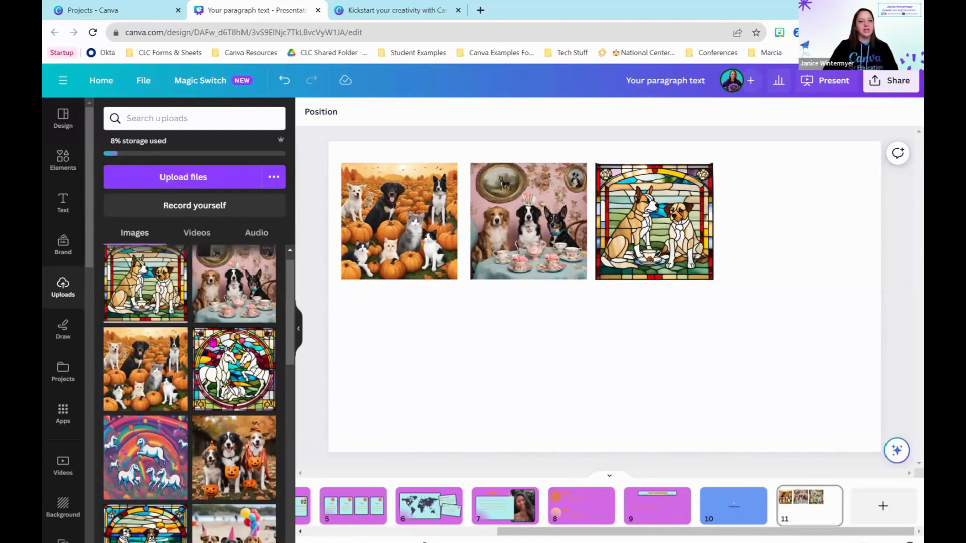
{"action": "left_click", "coordinate": [716, 305]}
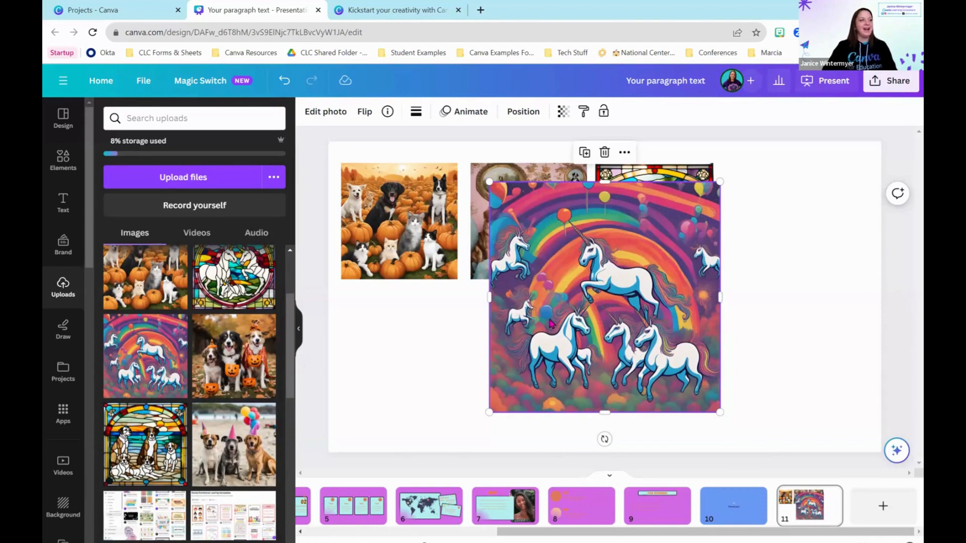
{"action": "key", "text": "Delete"}
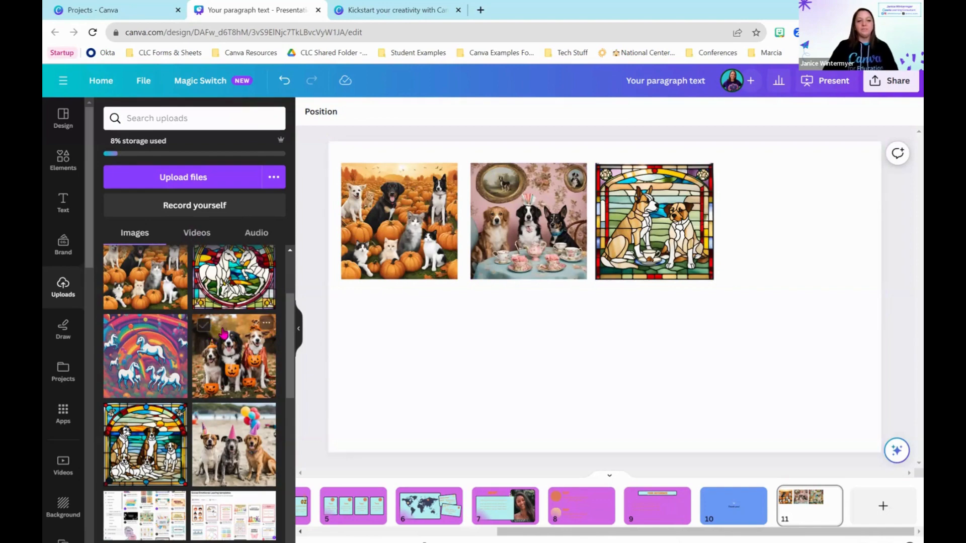
Step: Browse the rest of the uploaded images
{"action": "scroll", "coordinate": [166, 355], "scroll_direction": "down", "scroll_amount": 6}
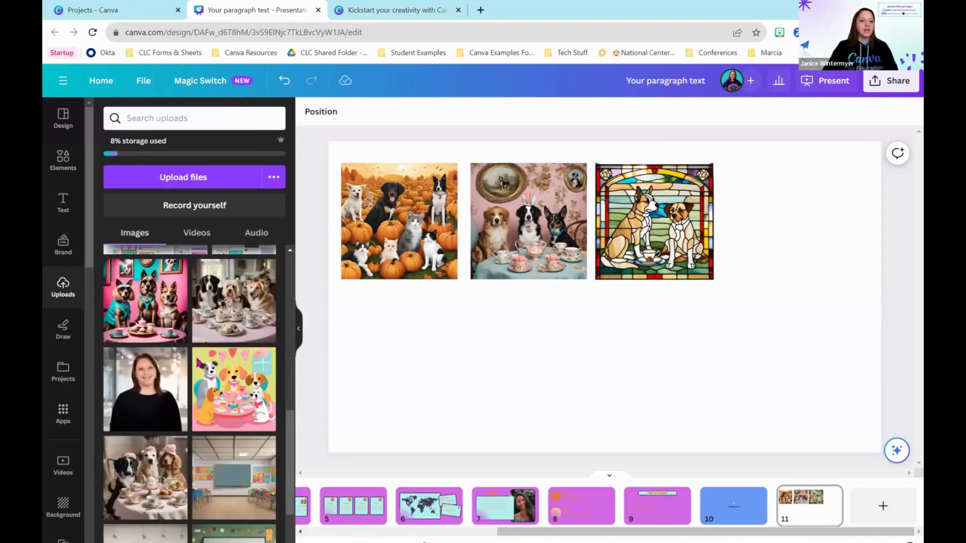
{"action": "scroll", "coordinate": [201, 360], "scroll_direction": "down", "scroll_amount": 5}
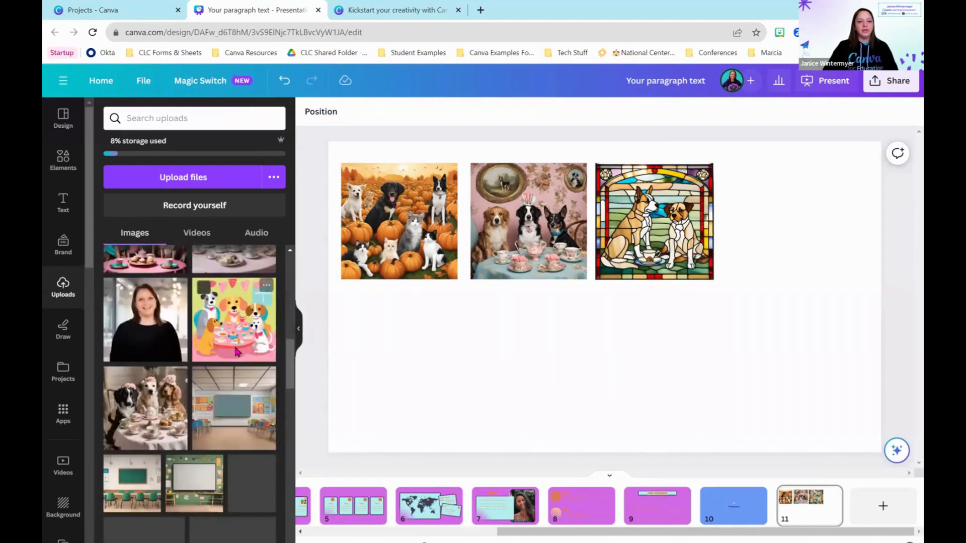
{"action": "scroll", "coordinate": [235, 359], "scroll_direction": "up", "scroll_amount": 12}
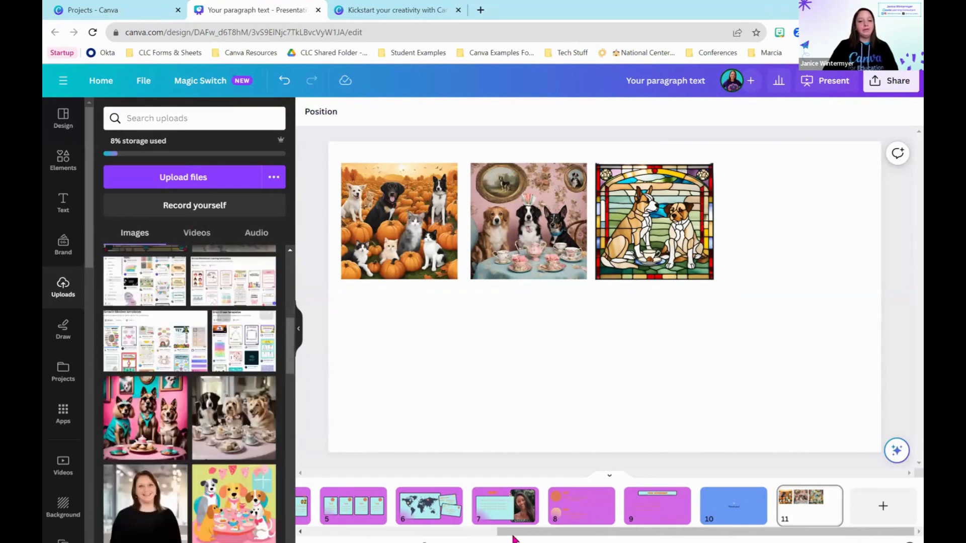
Step: Open the recording studio on the title slide, turn the camera off and on, and start recording a camera clip
{"action": "left_click_drag", "start_coordinate": [513, 533], "coordinate": [161, 533]}
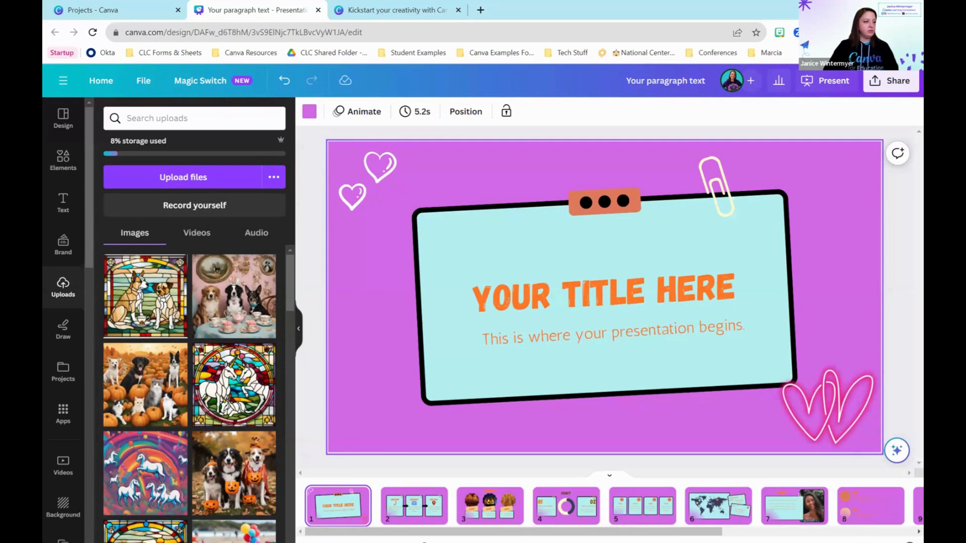
{"action": "left_click", "coordinate": [203, 208]}
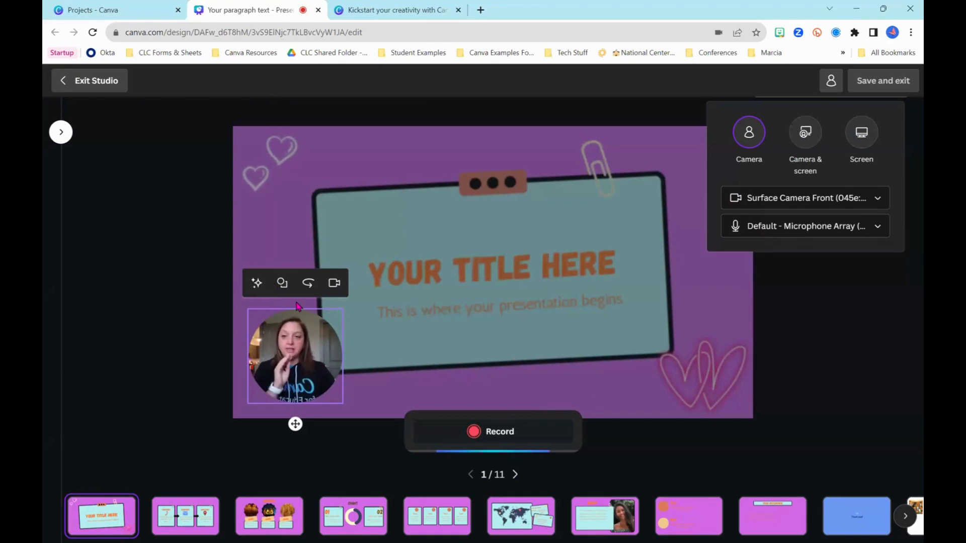
{"action": "left_click", "coordinate": [334, 283]}
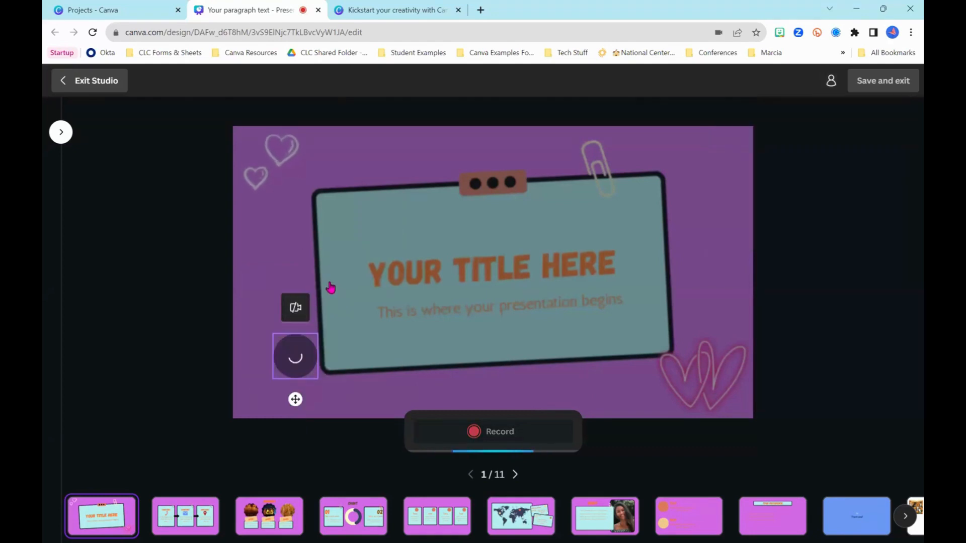
{"action": "left_click", "coordinate": [296, 305]}
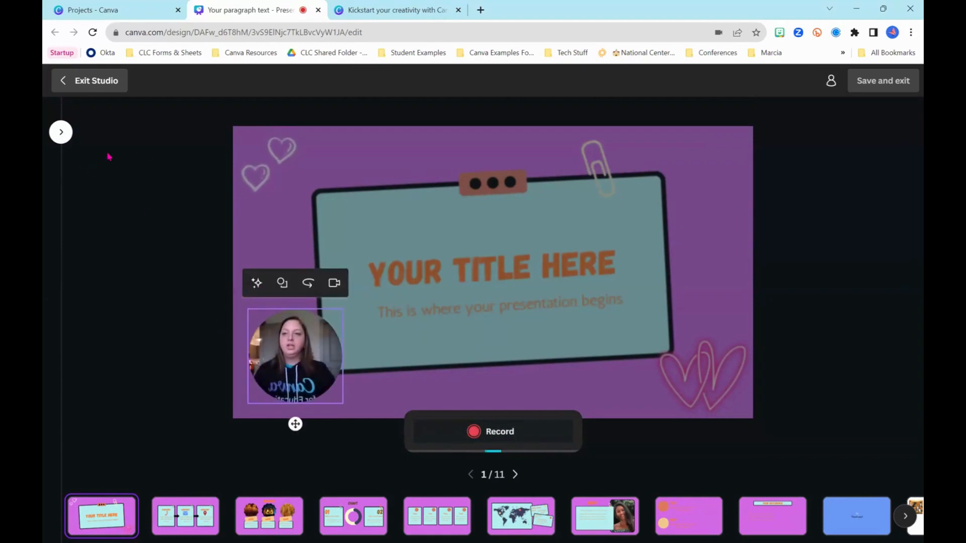
{"action": "left_click", "coordinate": [514, 431]}
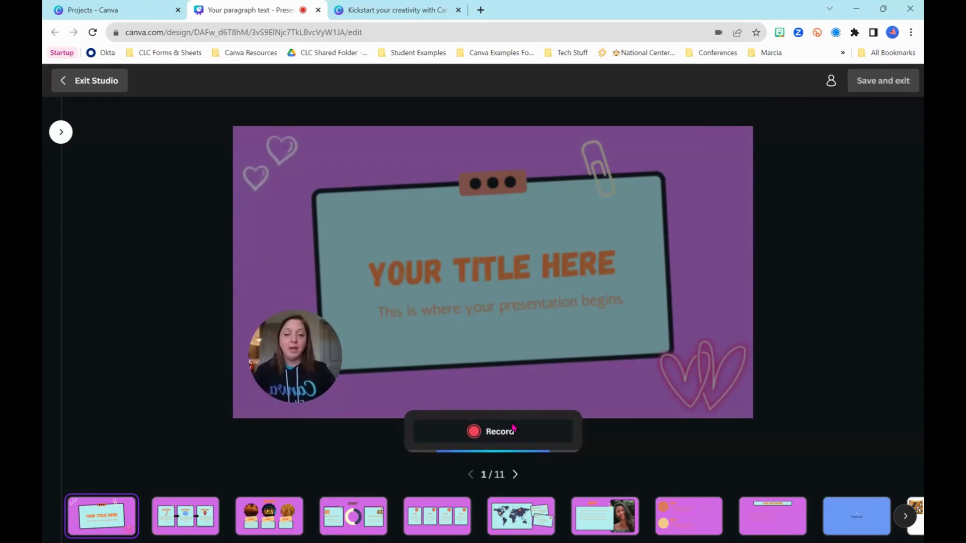
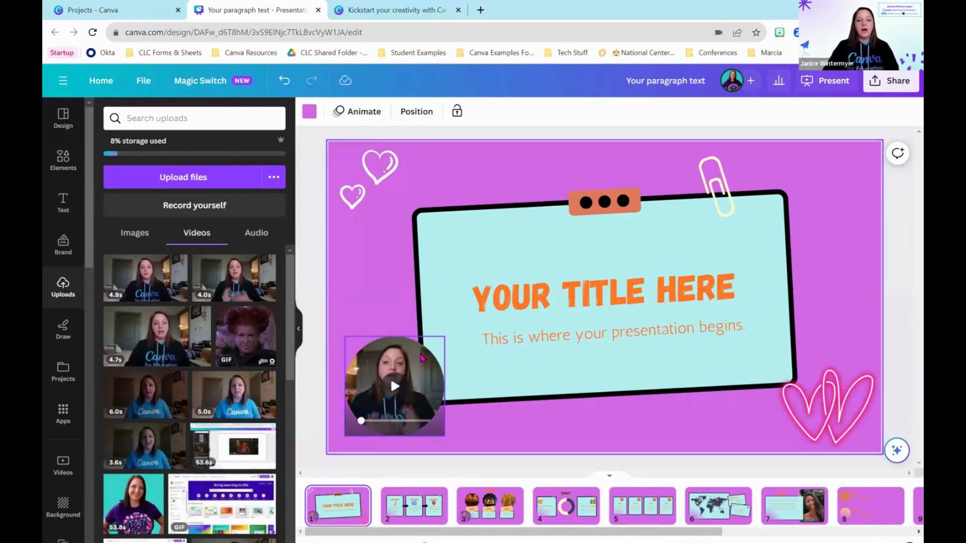
Step: View the camera clip on the Members slide and return to the title slide
{"action": "left_click", "coordinate": [492, 505]}
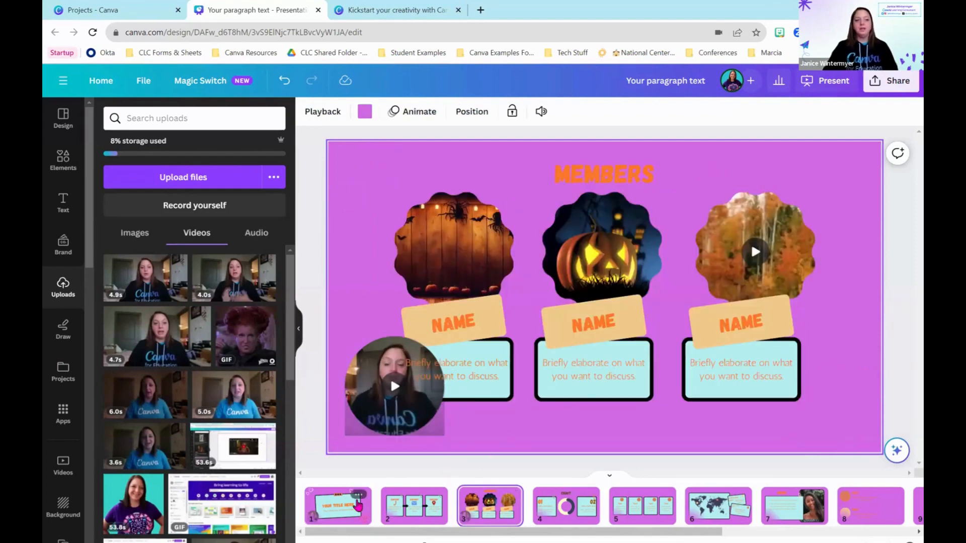
{"action": "left_click", "coordinate": [359, 506]}
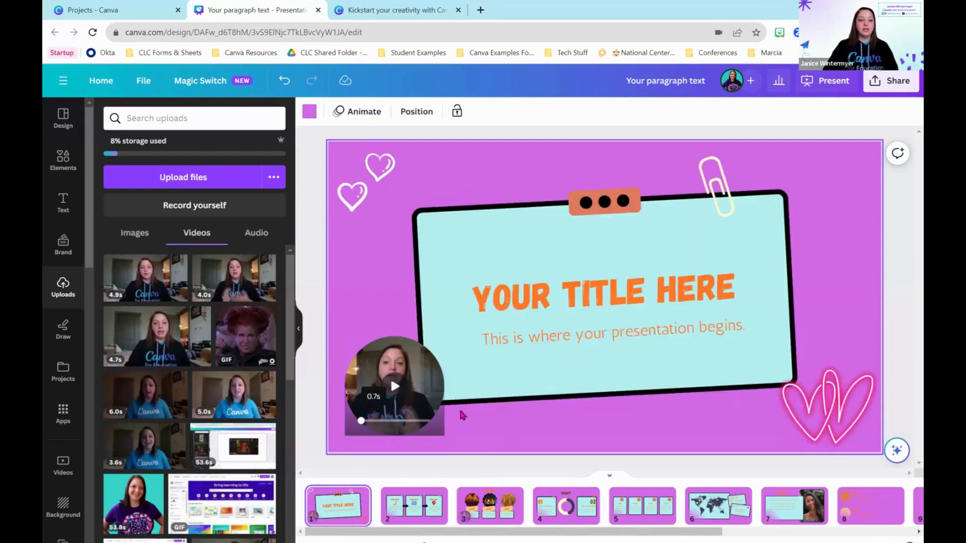
Step: Delete the camera clip from the title slide and undo the deletion
{"action": "left_click", "coordinate": [427, 376]}
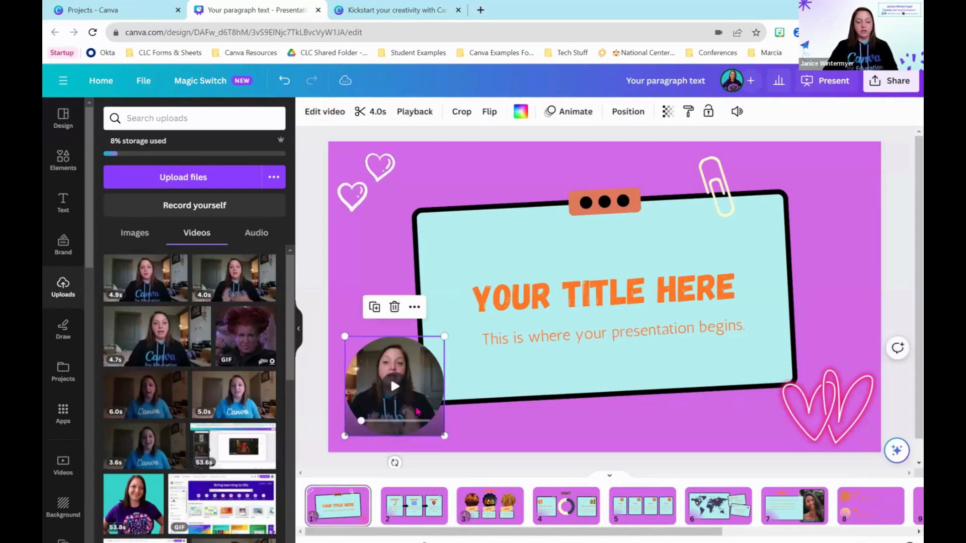
{"action": "key", "text": "Delete"}
{"action": "key", "text": "Delete"}
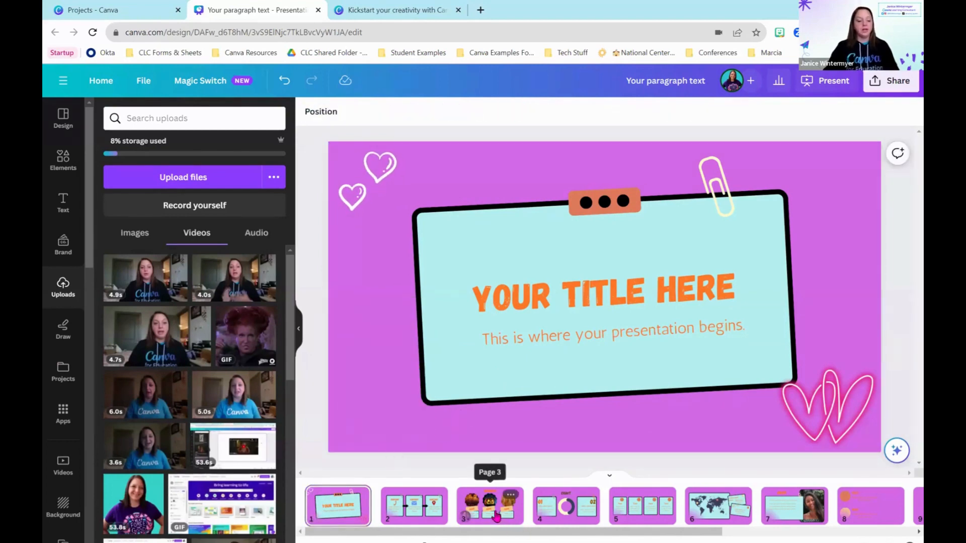
{"action": "key", "text": "ctrl+z"}
{"action": "key", "text": "ctrl+z"}
Step: Delete the camera clip from the Members slide
{"action": "left_click", "coordinate": [495, 516]}
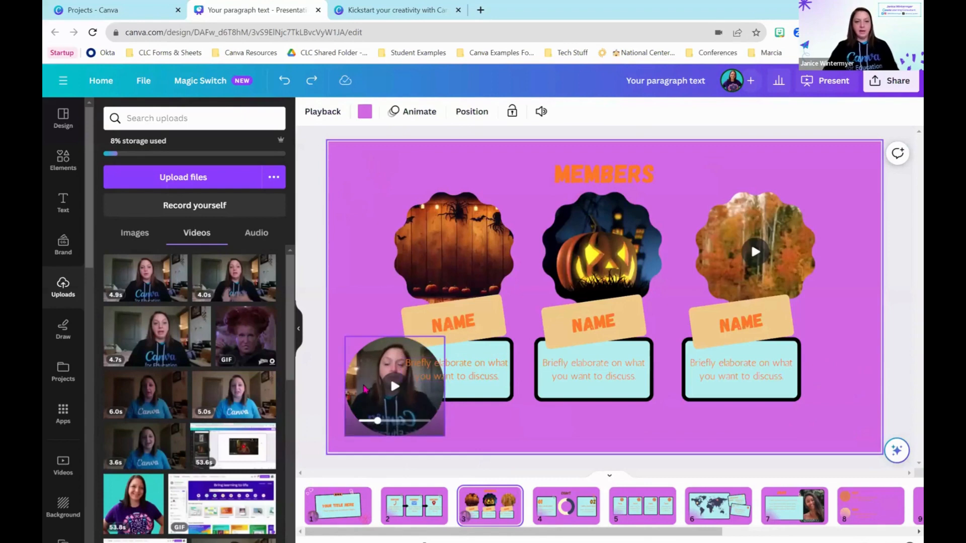
{"action": "left_click", "coordinate": [371, 390]}
{"action": "key", "text": "Delete"}
{"action": "key", "text": "Delete"}
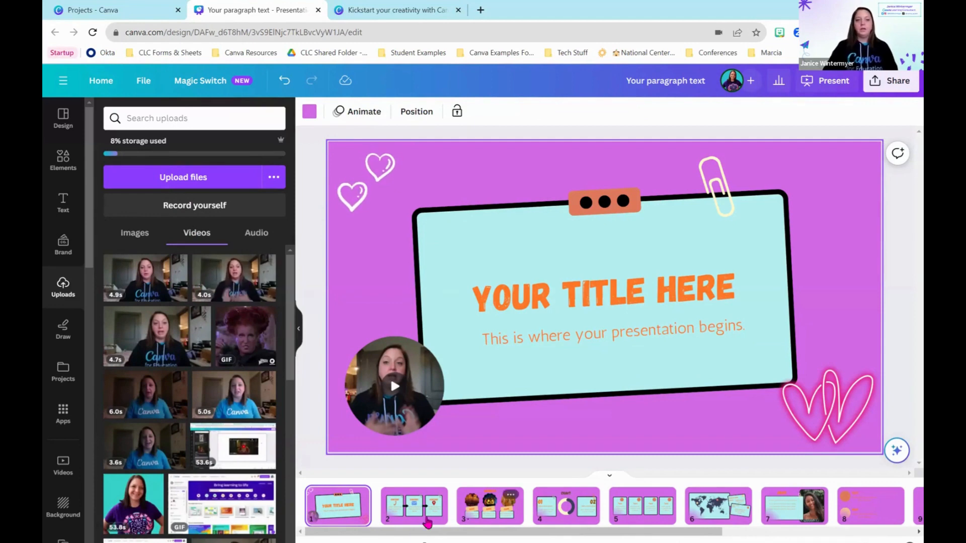
Step: Draw large red freehand loops with the marker over the pictures on slide 11
{"action": "left_click_drag", "start_coordinate": [653, 532], "coordinate": [855, 532]}
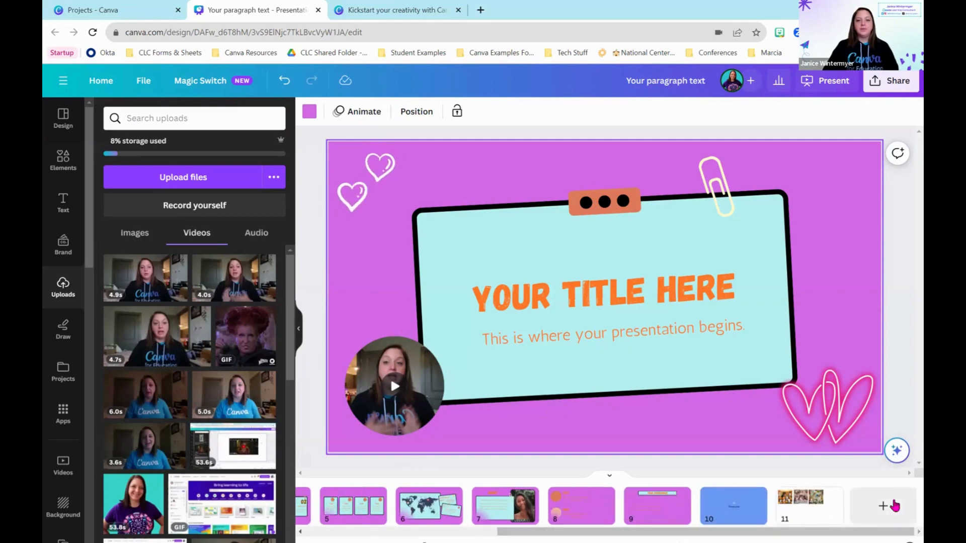
{"action": "left_click", "coordinate": [809, 521]}
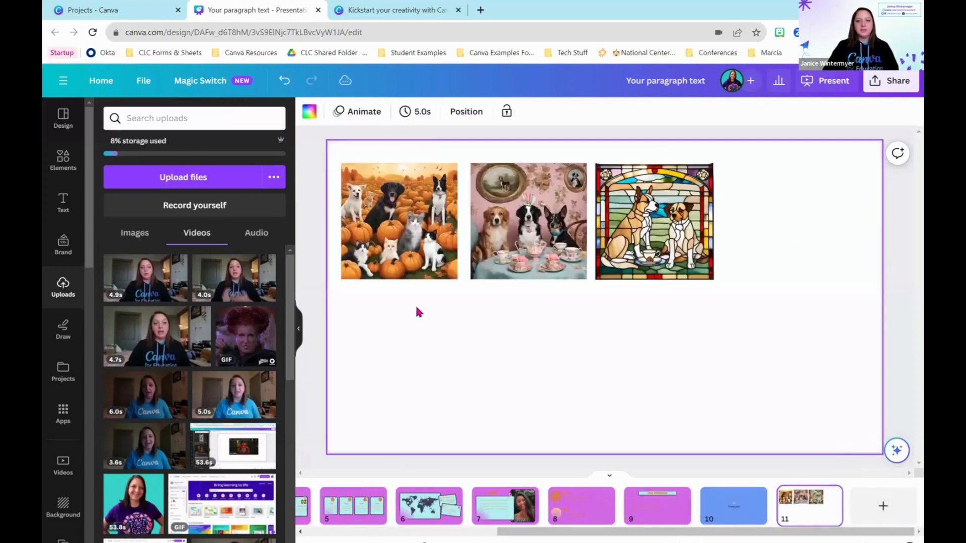
{"action": "left_click", "coordinate": [68, 331]}
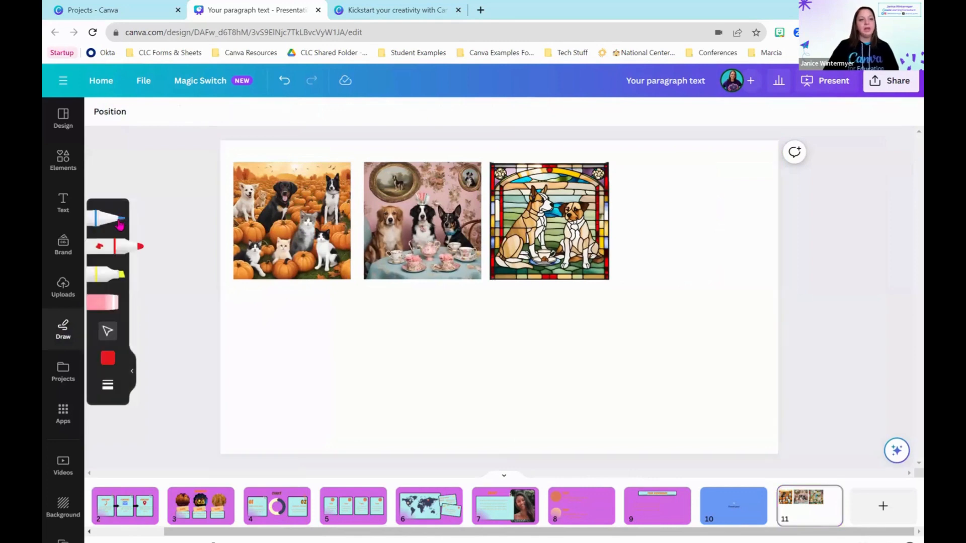
{"action": "left_click", "coordinate": [132, 251]}
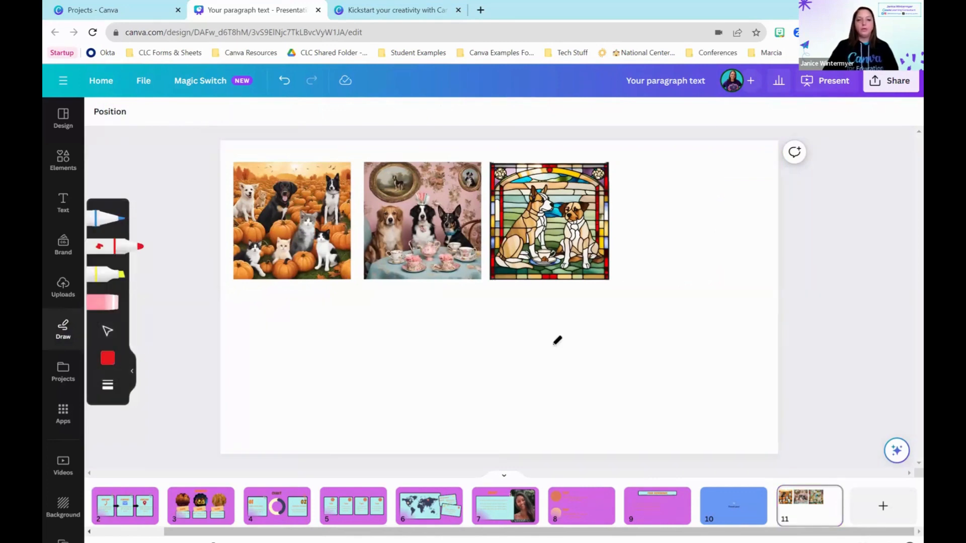
{"action": "left_click_drag", "start_coordinate": [530, 360], "coordinate": [610, 216]}
{"action": "mouse_move", "coordinate": [433, 239]}
{"action": "left_mouse_down"}
{"action": "mouse_move", "coordinate": [604, 322]}
{"action": "mouse_move", "coordinate": [518, 239]}
{"action": "left_mouse_up"}
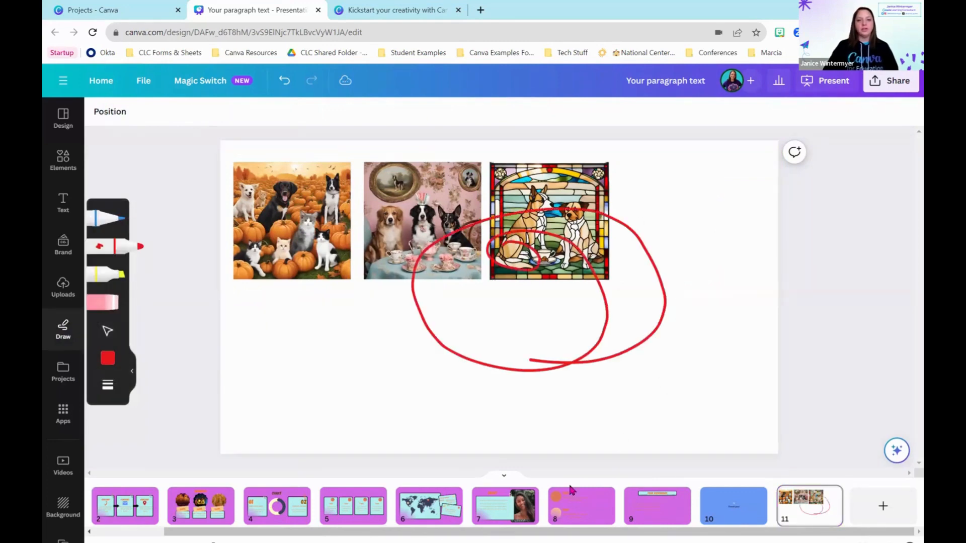
Step: Select the red marker drawing on slide 11 and delete it
{"action": "left_click", "coordinate": [108, 332]}
{"action": "left_click", "coordinate": [550, 345]}
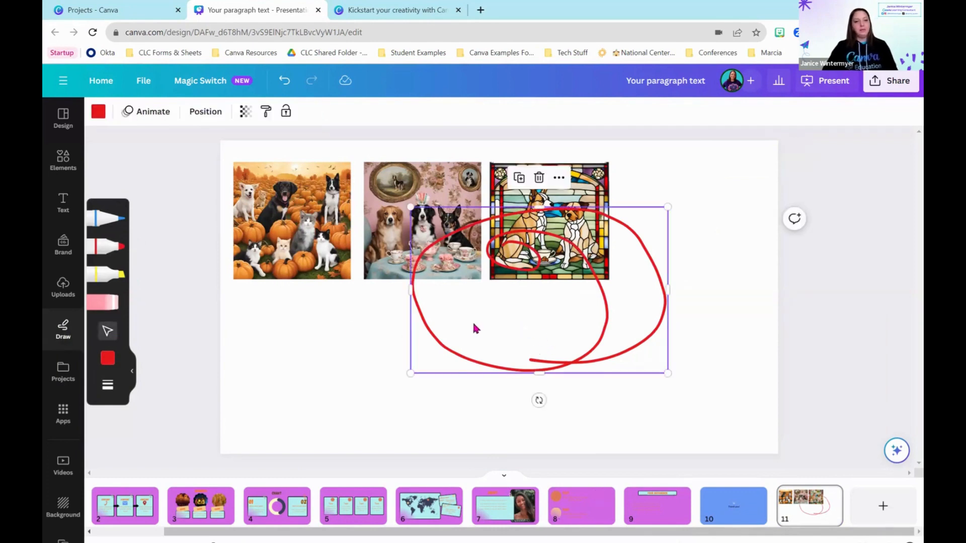
{"action": "key", "text": "Delete"}
Step: Set the marker to purple with a thicker line and draw a small loop and a large circle below the pictures
{"action": "left_click", "coordinate": [107, 359]}
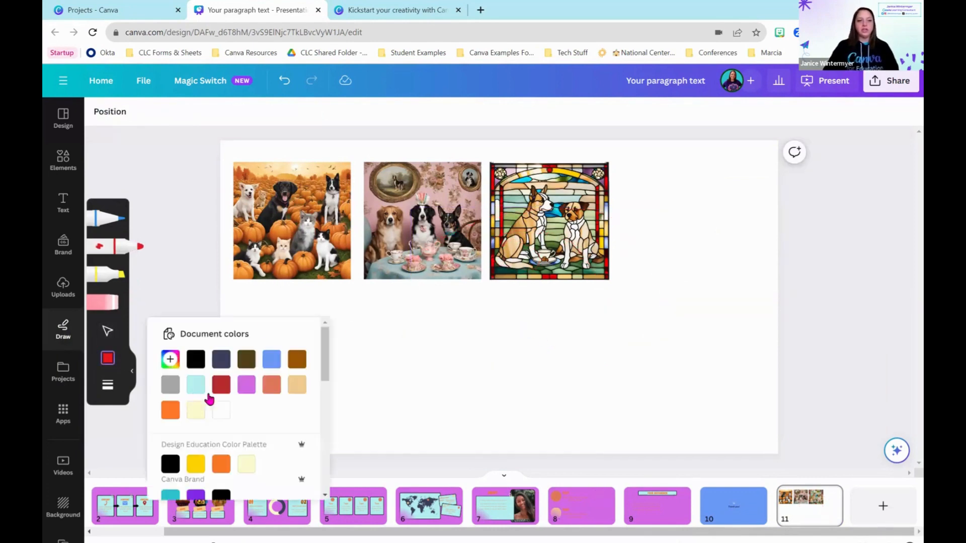
{"action": "left_click", "coordinate": [246, 385]}
{"action": "left_click", "coordinate": [108, 386]}
{"action": "left_click", "coordinate": [223, 403]}
{"action": "left_click", "coordinate": [346, 321]}
{"action": "mouse_move", "coordinate": [432, 333]}
{"action": "left_mouse_down"}
{"action": "mouse_move", "coordinate": [371, 335]}
{"action": "mouse_move", "coordinate": [439, 347]}
{"action": "mouse_move", "coordinate": [419, 344]}
{"action": "left_mouse_up"}
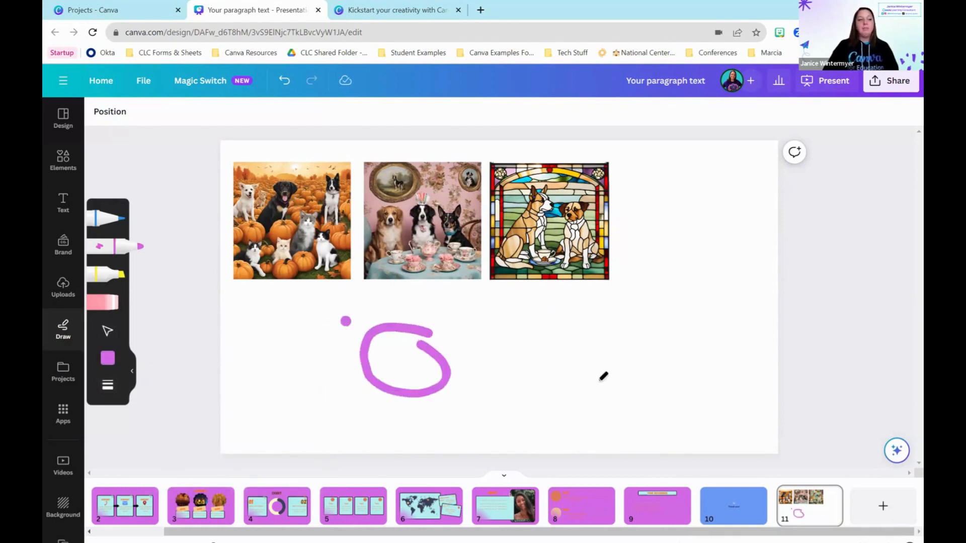
{"action": "mouse_move", "coordinate": [633, 313]}
{"action": "left_mouse_down"}
{"action": "mouse_move", "coordinate": [543, 383]}
{"action": "mouse_move", "coordinate": [678, 428]}
{"action": "left_mouse_up"}
{"action": "mouse_move", "coordinate": [701, 369]}
{"action": "left_mouse_down"}
{"action": "mouse_move", "coordinate": [684, 324]}
{"action": "mouse_move", "coordinate": [635, 307]}
{"action": "left_mouse_up"}
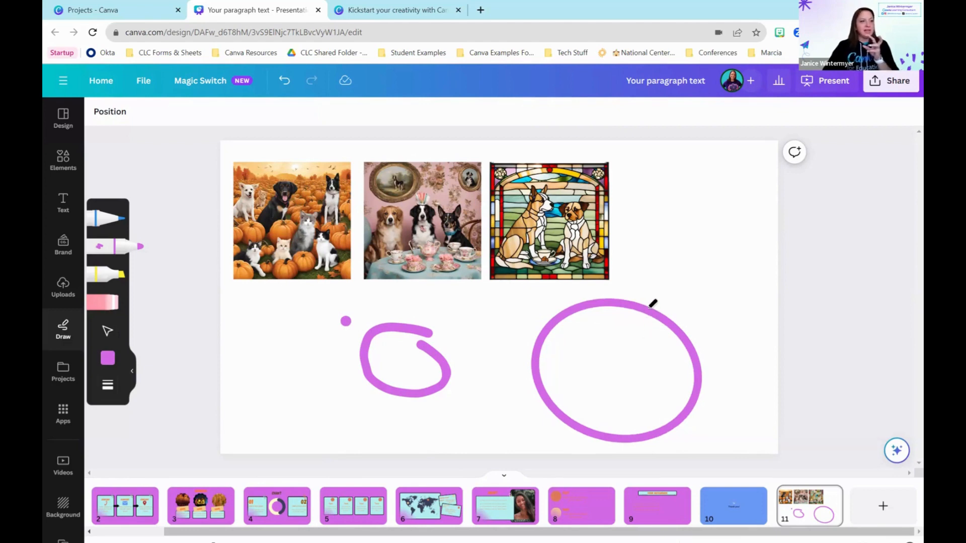
Step: Select all the purple marker drawings below the pictures and delete them
{"action": "left_click", "coordinate": [108, 331]}
{"action": "left_click_drag", "start_coordinate": [211, 327], "coordinate": [735, 427]}
{"action": "key", "text": "Delete"}
Step: Draw a purple square and a five-pointed star with the marker below the pictures
{"action": "left_click", "coordinate": [106, 247]}
{"action": "mouse_move", "coordinate": [407, 314]}
{"action": "left_mouse_down"}
{"action": "mouse_move", "coordinate": [352, 306]}
{"action": "mouse_move", "coordinate": [328, 384]}
{"action": "mouse_move", "coordinate": [382, 433]}
{"action": "mouse_move", "coordinate": [460, 429]}
{"action": "mouse_move", "coordinate": [465, 329]}
{"action": "mouse_move", "coordinate": [460, 316]}
{"action": "mouse_move", "coordinate": [415, 311]}
{"action": "left_mouse_up"}
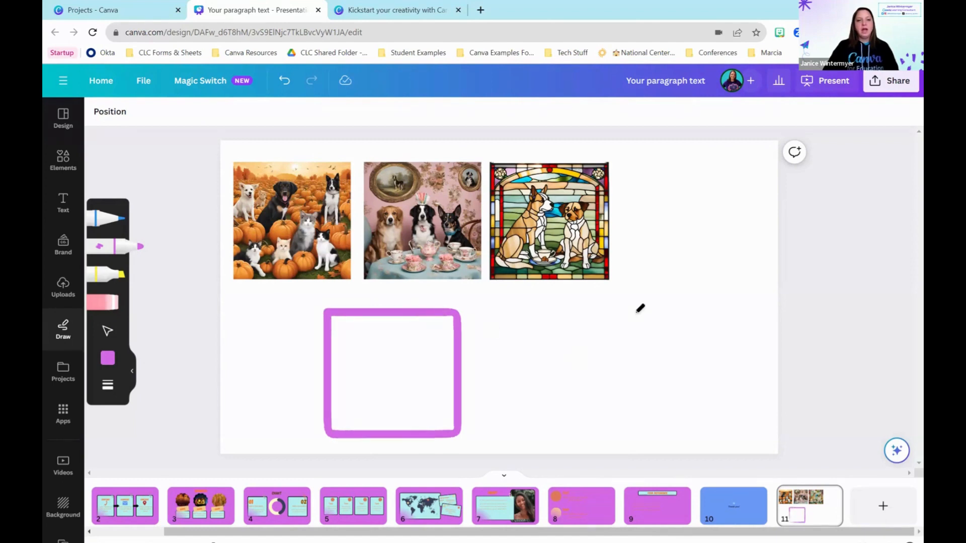
{"action": "mouse_move", "coordinate": [574, 410]}
{"action": "left_mouse_down"}
{"action": "mouse_move", "coordinate": [593, 306]}
{"action": "mouse_move", "coordinate": [686, 396]}
{"action": "mouse_move", "coordinate": [521, 368]}
{"action": "mouse_move", "coordinate": [666, 321]}
{"action": "mouse_move", "coordinate": [577, 403]}
{"action": "left_mouse_up"}
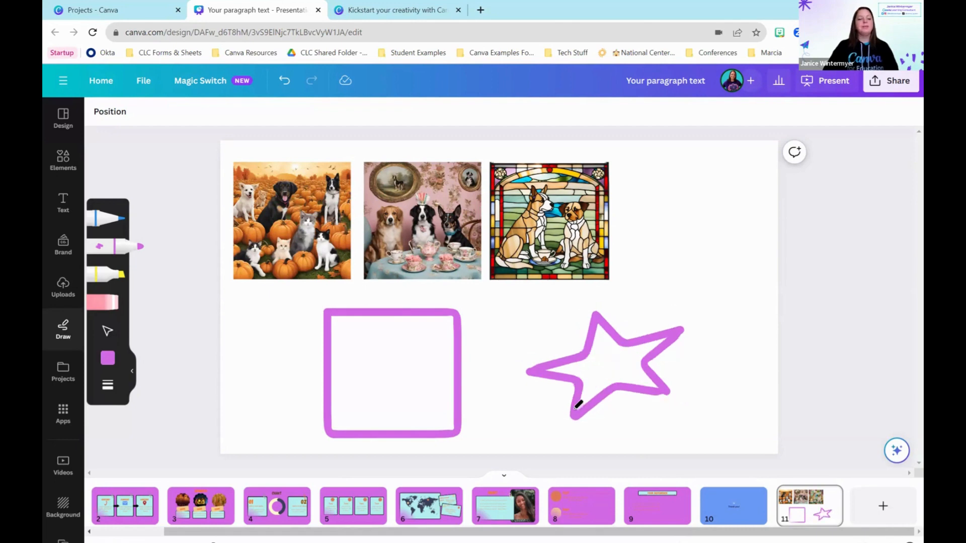
Step: Adjust the drawn square, and shrink, rotate and move the star to the upper-right corner of the stained-glass picture
{"action": "left_click", "coordinate": [106, 330]}
{"action": "mouse_move", "coordinate": [282, 346]}
{"action": "left_mouse_down"}
{"action": "mouse_move", "coordinate": [699, 421]}
{"action": "mouse_move", "coordinate": [375, 366]}
{"action": "mouse_move", "coordinate": [388, 366]}
{"action": "left_mouse_up"}
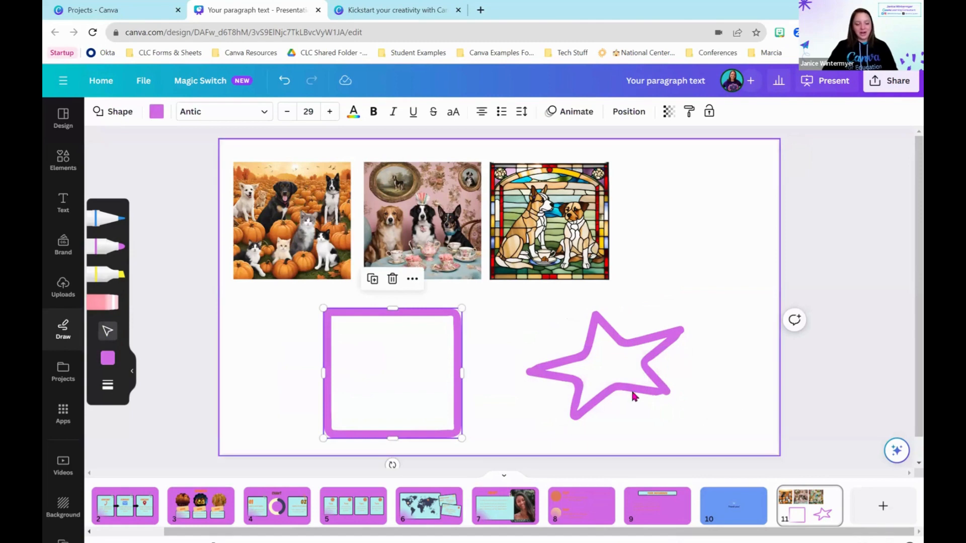
{"action": "left_click_drag", "start_coordinate": [285, 372], "coordinate": [233, 372]}
{"action": "left_click_drag", "start_coordinate": [348, 437], "coordinate": [336, 350]}
{"action": "left_click", "coordinate": [636, 398]}
{"action": "left_click_drag", "start_coordinate": [698, 390], "coordinate": [643, 371]}
{"action": "left_click_drag", "start_coordinate": [578, 357], "coordinate": [645, 180]}
Step: Delete the drawn square and the star from the slide
{"action": "left_click_drag", "start_coordinate": [526, 380], "coordinate": [353, 313]}
{"action": "key", "text": "Delete"}
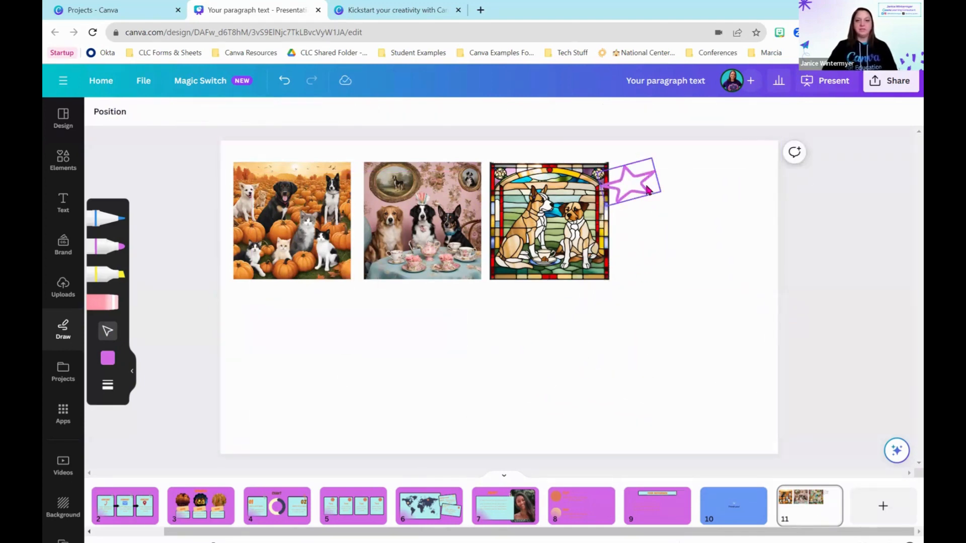
{"action": "left_click", "coordinate": [646, 190]}
{"action": "key", "text": "Delete"}
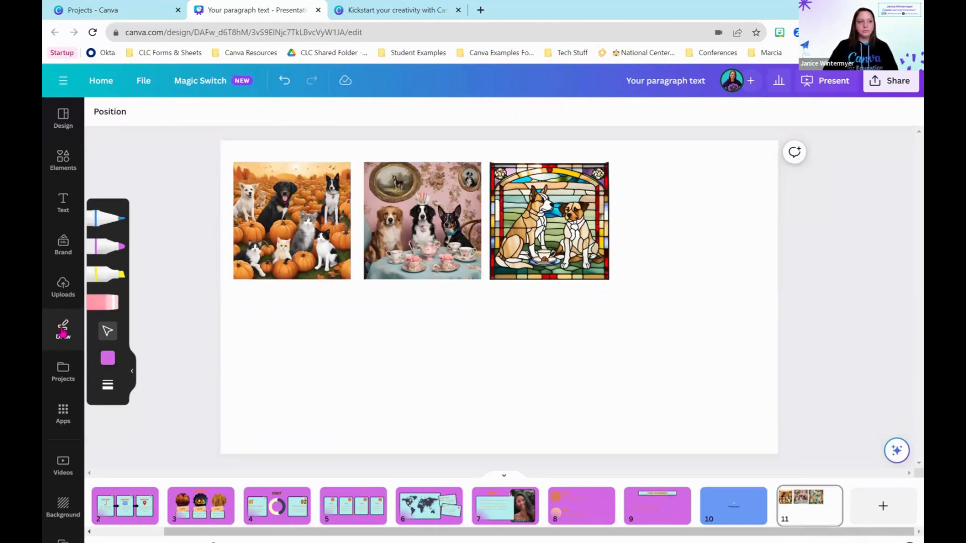
Step: Browse the apps catalogue and open the Translate app with slide 2 as the current page
{"action": "left_click", "coordinate": [65, 414]}
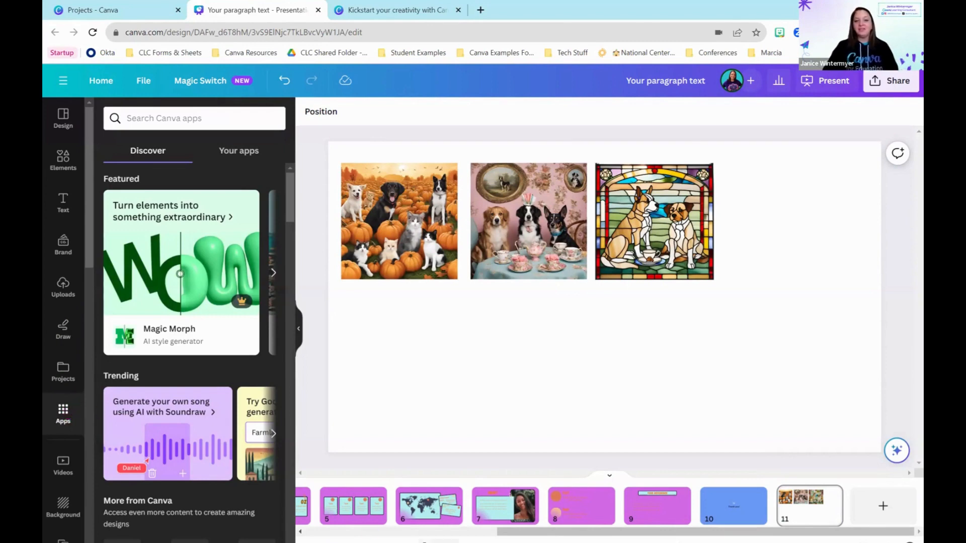
{"action": "left_click_drag", "start_coordinate": [506, 532], "coordinate": [376, 533]}
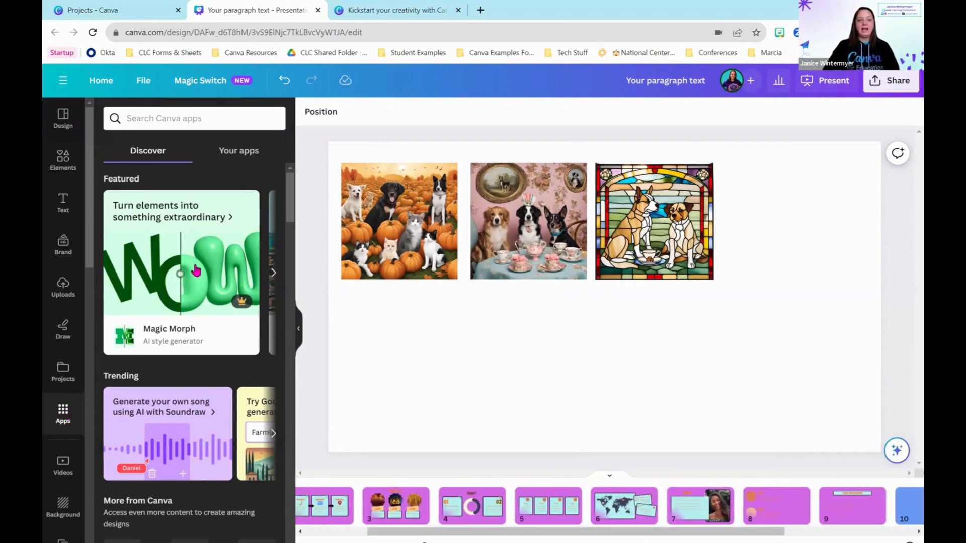
{"action": "scroll", "coordinate": [246, 336], "scroll_direction": "down", "scroll_amount": 1}
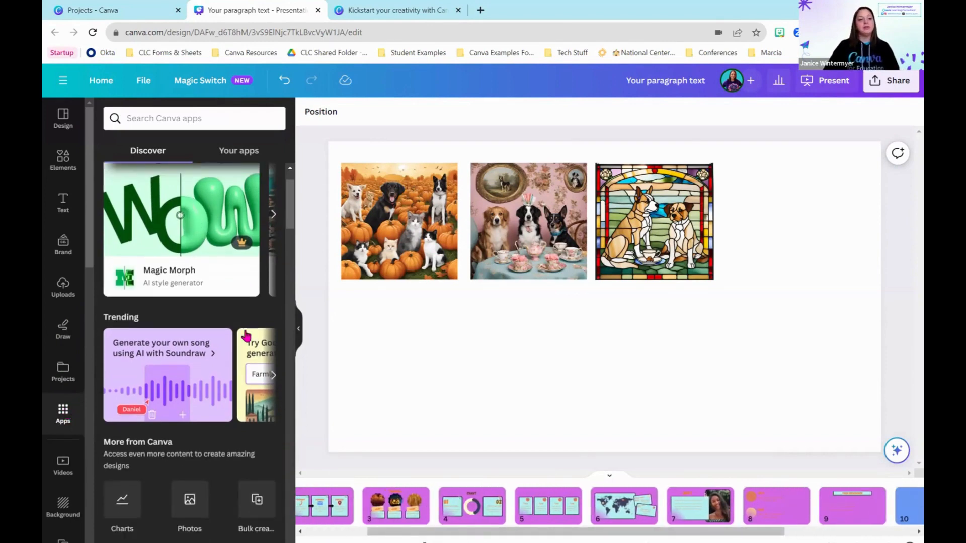
{"action": "scroll", "coordinate": [246, 336], "scroll_direction": "down", "scroll_amount": 3}
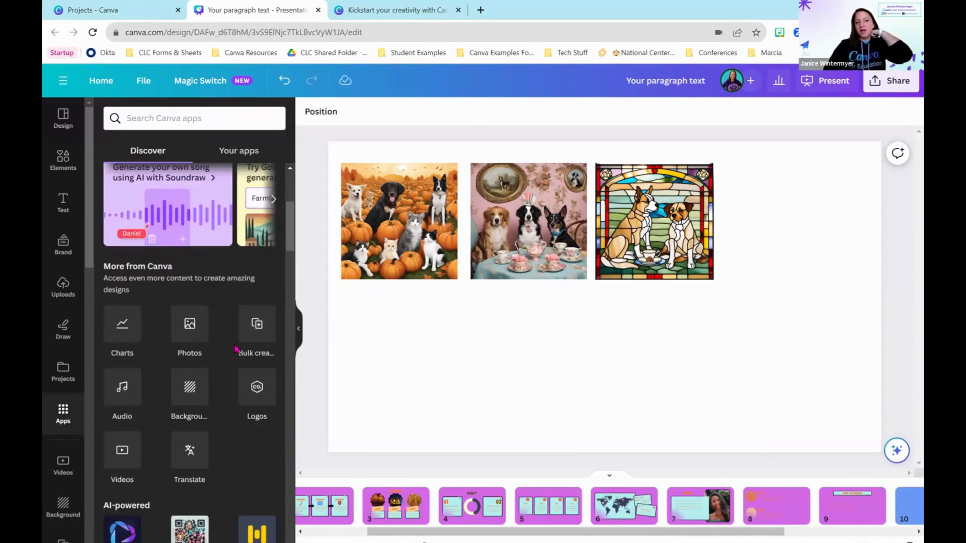
{"action": "scroll", "coordinate": [237, 350], "scroll_direction": "down", "scroll_amount": 1}
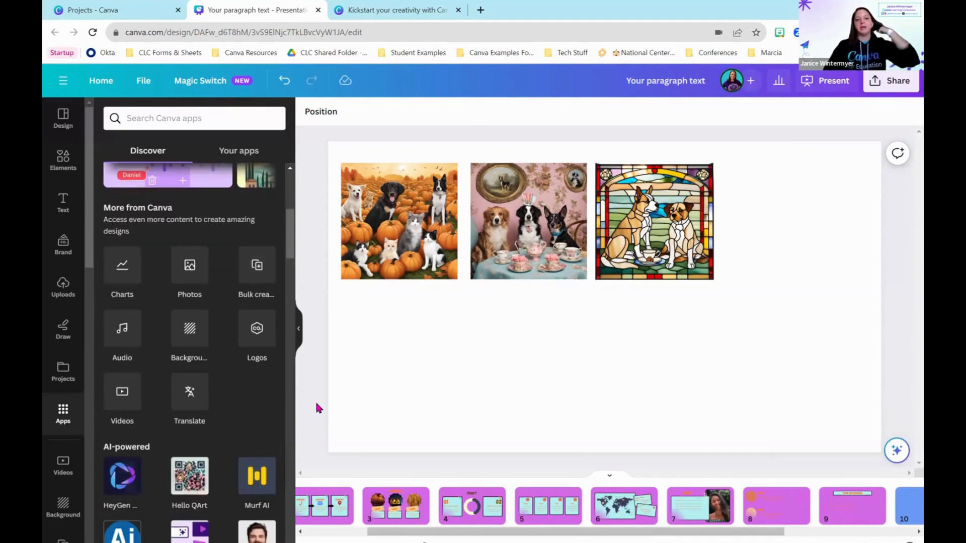
{"action": "left_click", "coordinate": [340, 504]}
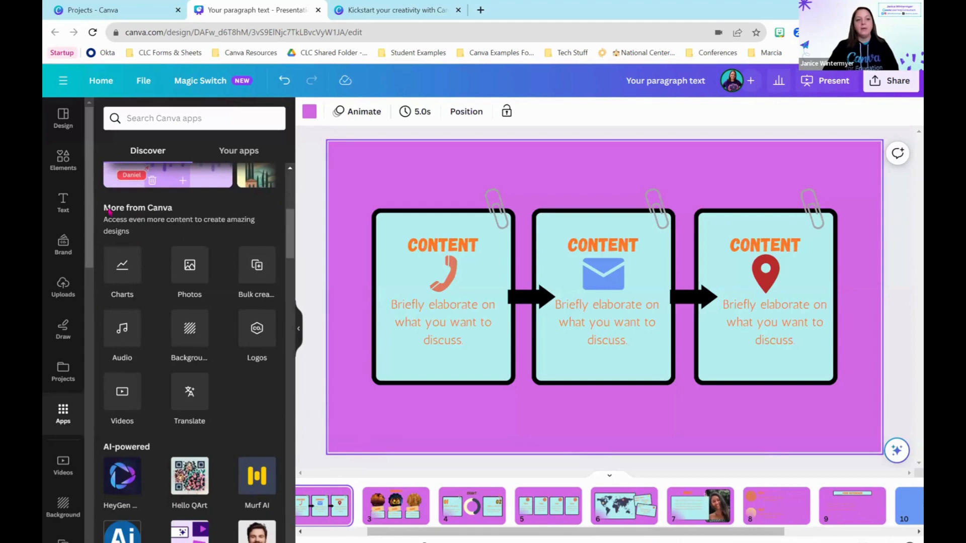
{"action": "scroll", "coordinate": [169, 362], "scroll_direction": "down", "scroll_amount": 2}
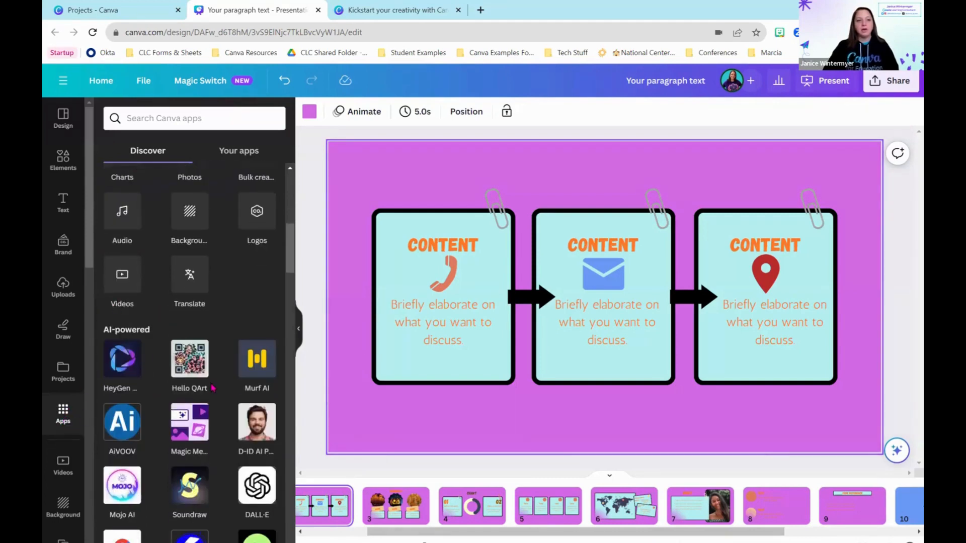
{"action": "scroll", "coordinate": [158, 399], "scroll_direction": "up", "scroll_amount": 1}
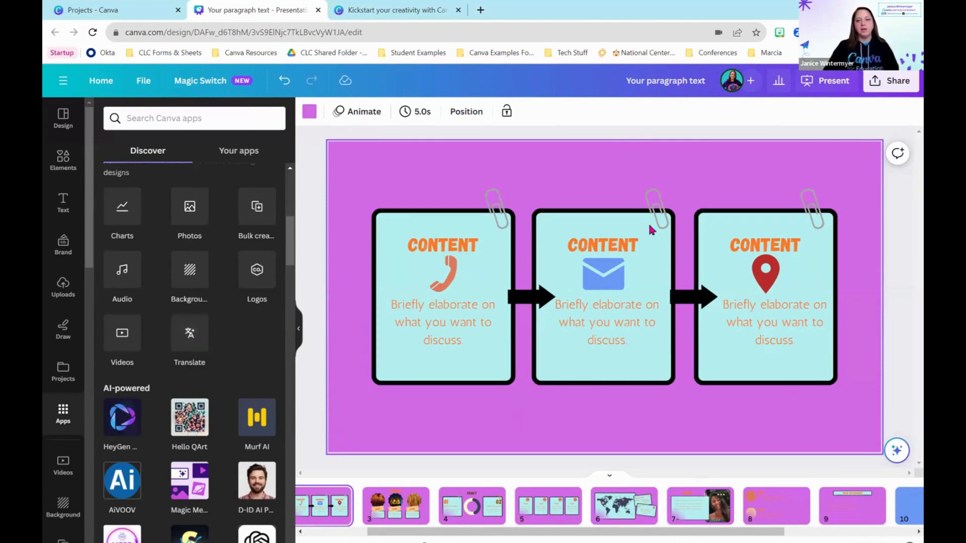
{"action": "left_click", "coordinate": [191, 340]}
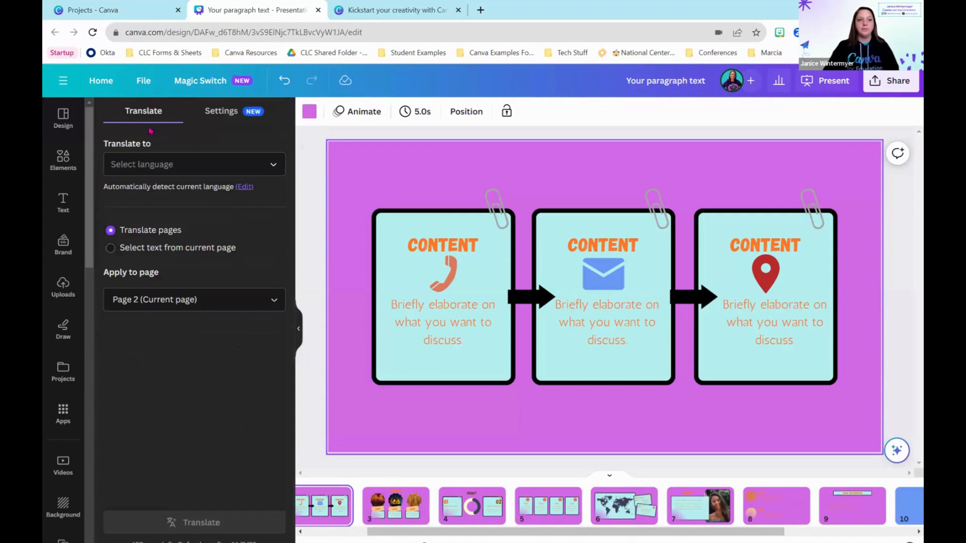
Step: Choose Lingala as the language to translate to
{"action": "left_click", "coordinate": [196, 170]}
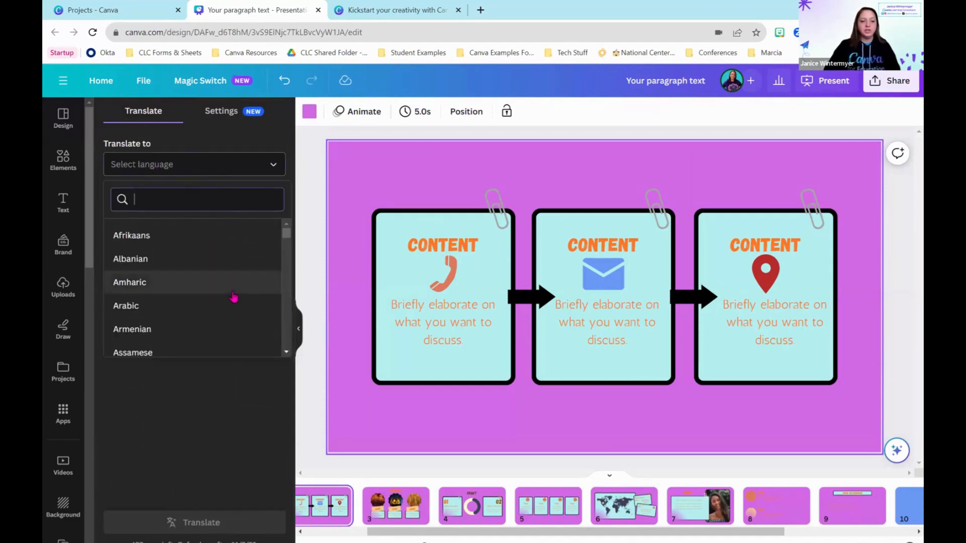
{"action": "scroll", "coordinate": [229, 302], "scroll_direction": "down", "scroll_amount": 10}
{"action": "scroll", "coordinate": [224, 308], "scroll_direction": "down", "scroll_amount": 10}
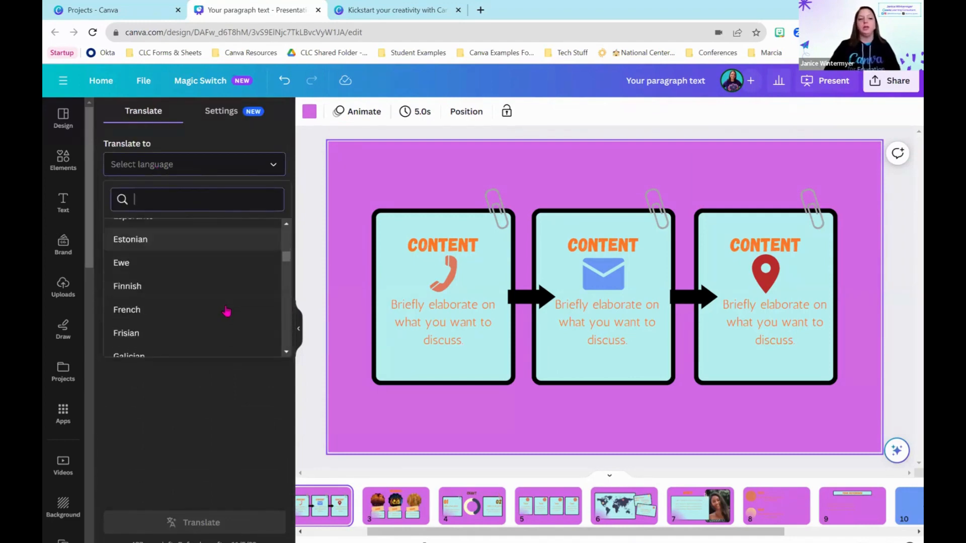
{"action": "scroll", "coordinate": [225, 311], "scroll_direction": "down", "scroll_amount": 8}
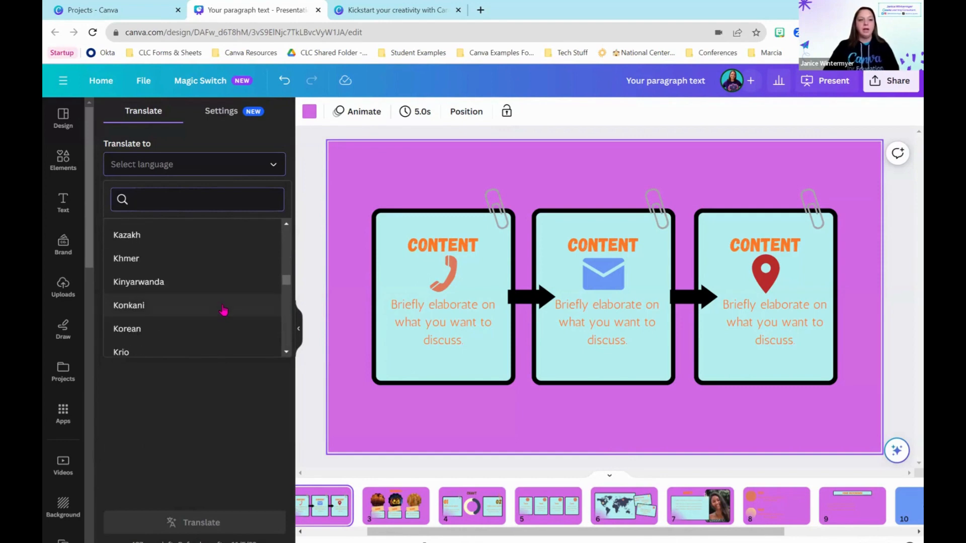
{"action": "left_click", "coordinate": [216, 340]}
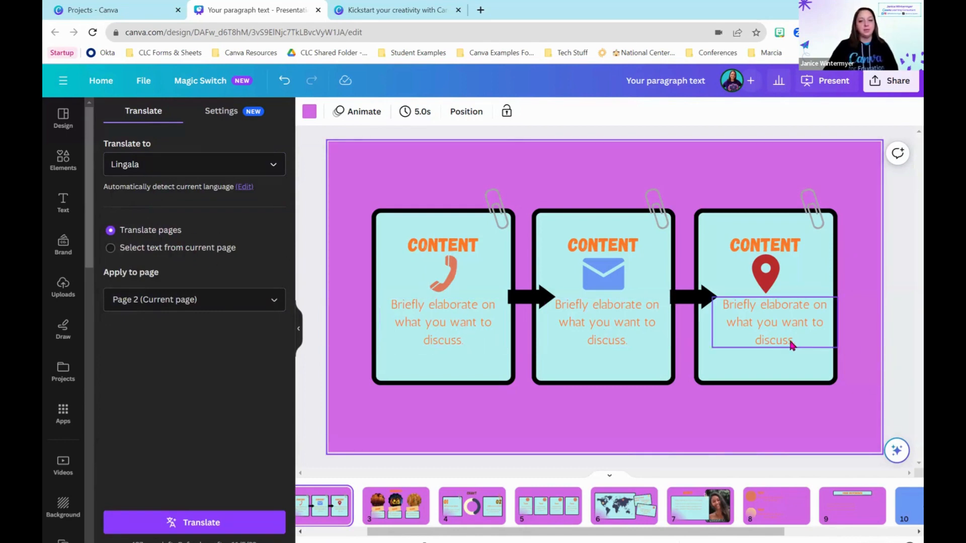
Step: Turn on reducing the font size to fit in the translation settings
{"action": "left_click", "coordinate": [225, 112]}
{"action": "left_click", "coordinate": [171, 153]}
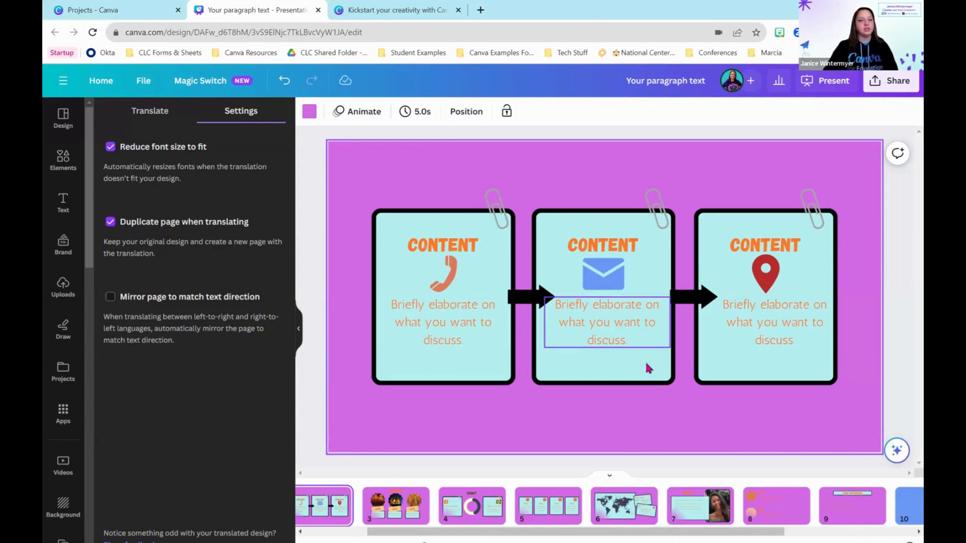
{"action": "left_click", "coordinate": [175, 119]}
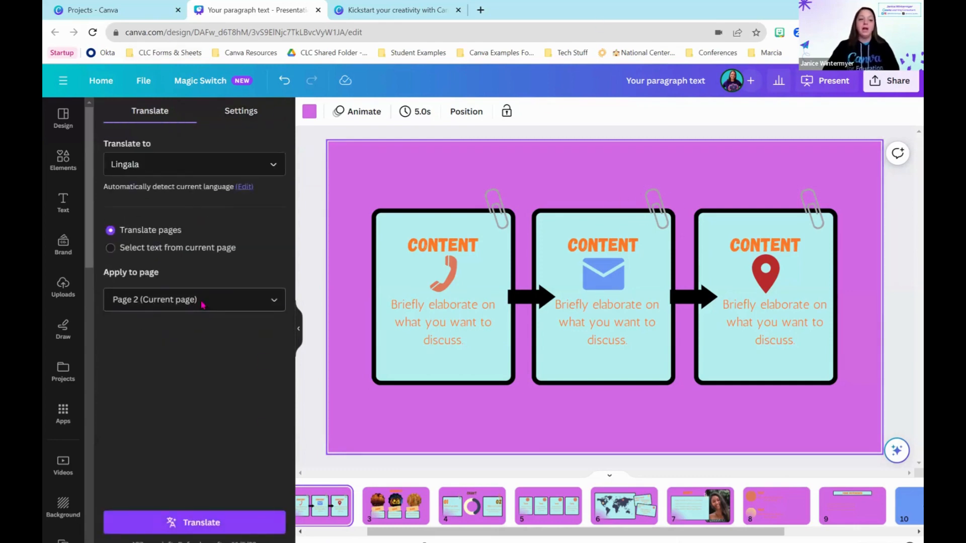
Step: Apply the translation to page 2 only and translate it into Lingala
{"action": "left_click", "coordinate": [200, 301]}
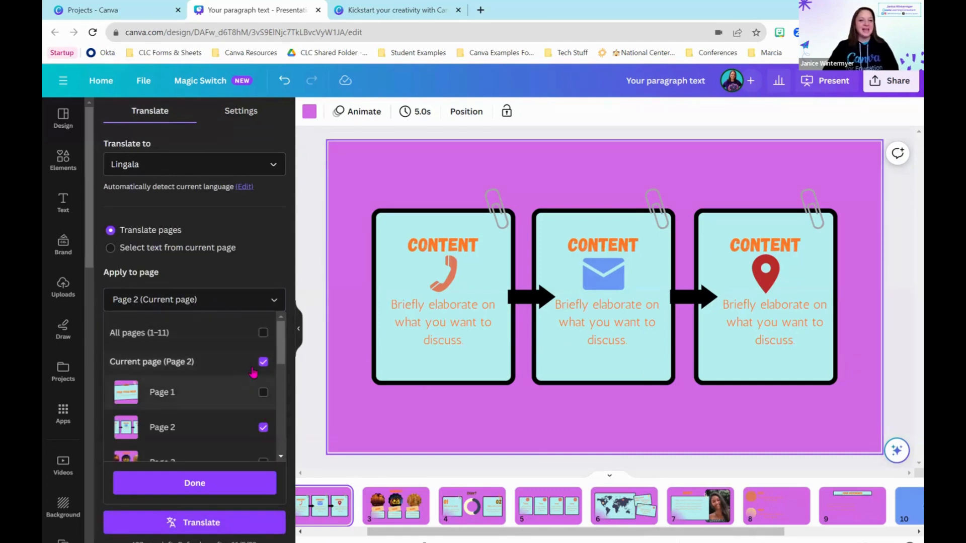
{"action": "left_click", "coordinate": [234, 494]}
{"action": "left_click", "coordinate": [226, 524]}
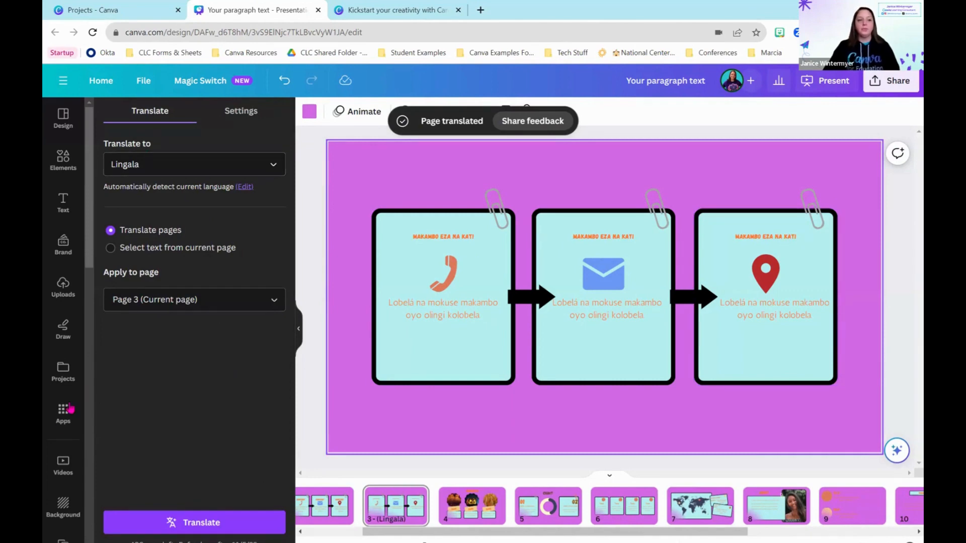
Step: Browse the apps catalogue, examining the AI-powered, Popular and Create something new sections
{"action": "scroll", "coordinate": [220, 414], "scroll_direction": "down", "scroll_amount": 5}
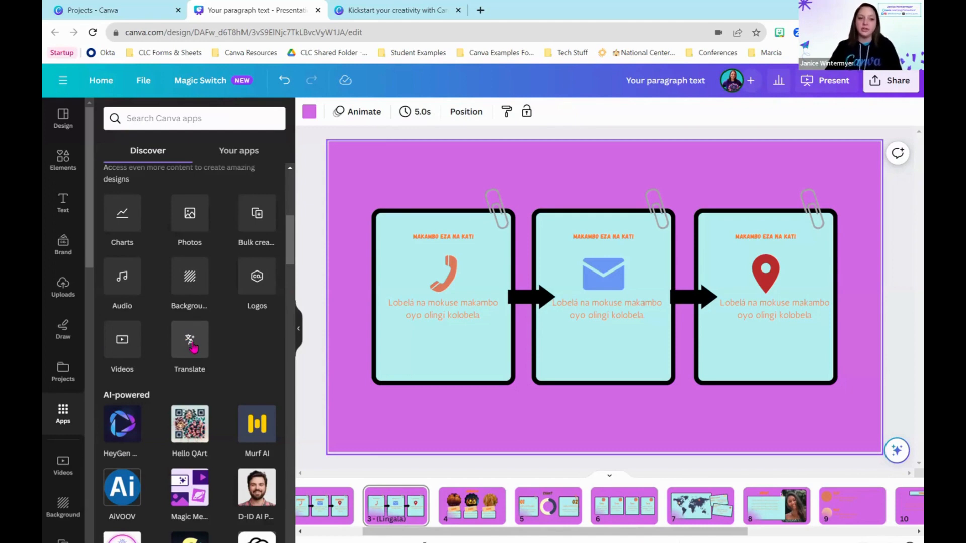
{"action": "scroll", "coordinate": [259, 395], "scroll_direction": "down", "scroll_amount": 4}
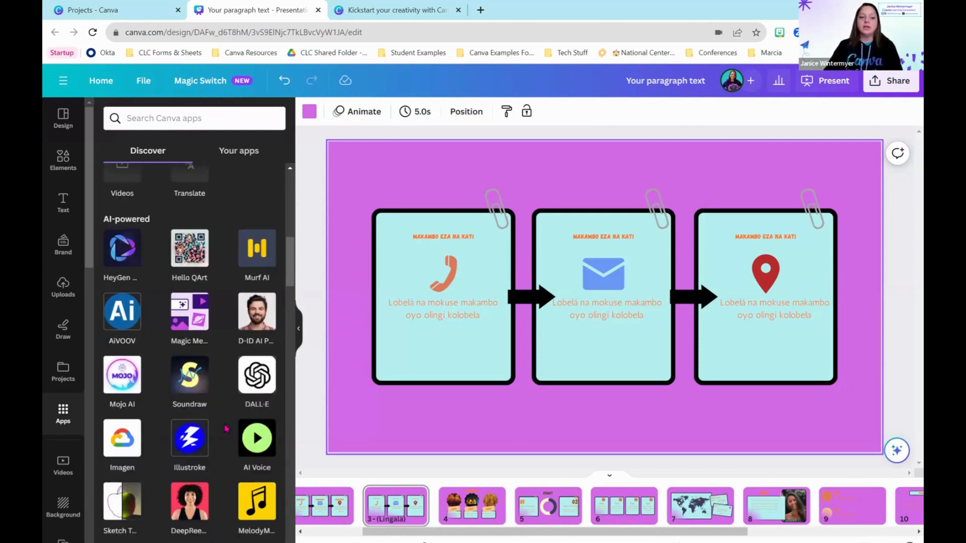
{"action": "scroll", "coordinate": [270, 401], "scroll_direction": "down", "scroll_amount": 1}
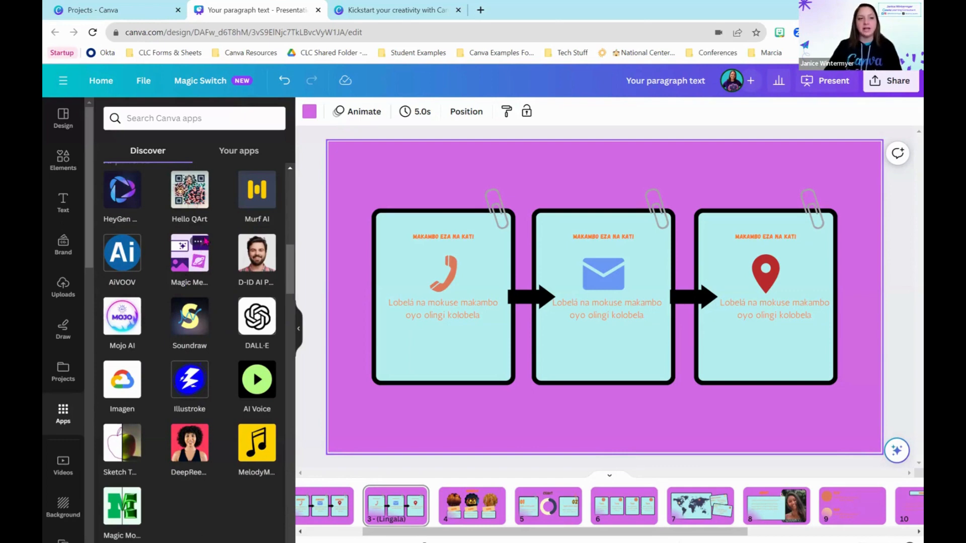
{"action": "scroll", "coordinate": [262, 355], "scroll_direction": "down", "scroll_amount": 3}
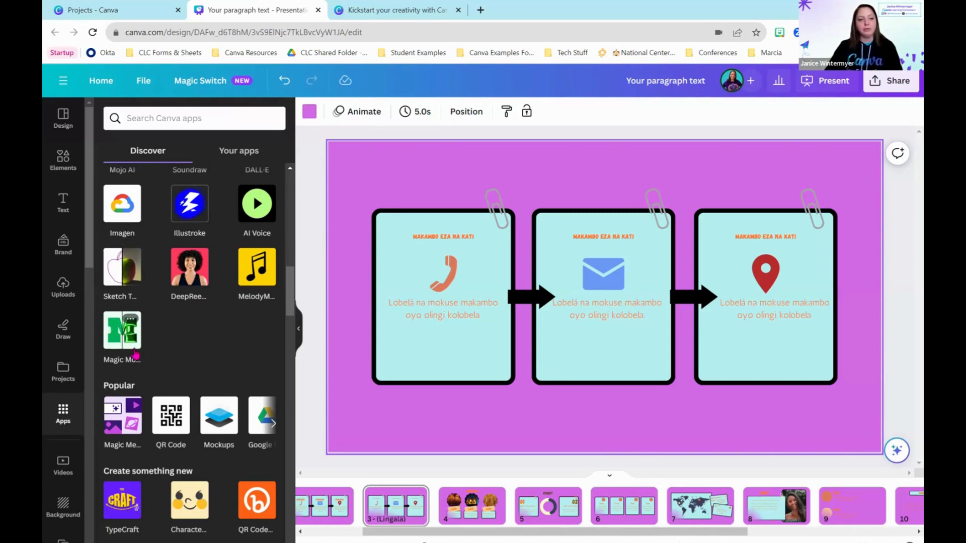
{"action": "scroll", "coordinate": [151, 322], "scroll_direction": "down", "scroll_amount": 3}
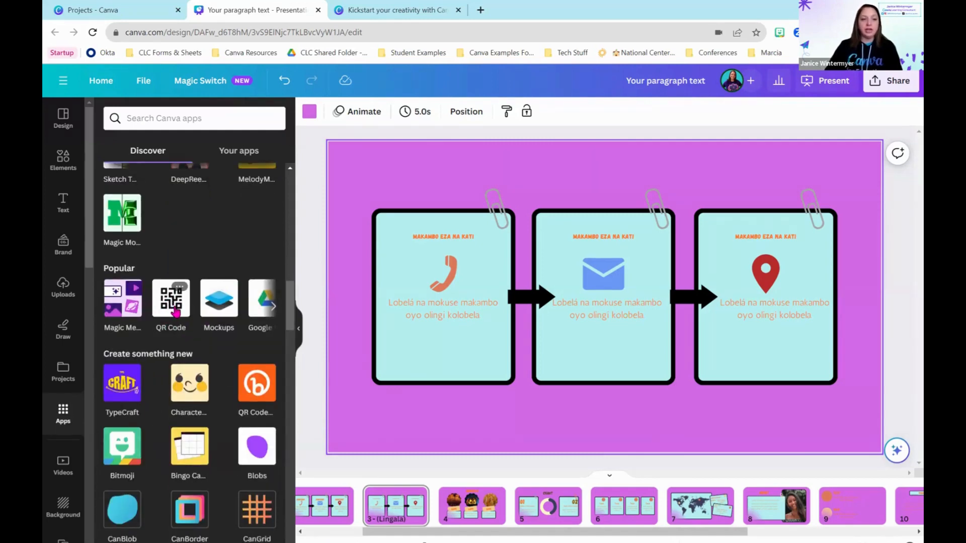
{"action": "left_click", "coordinate": [273, 312]}
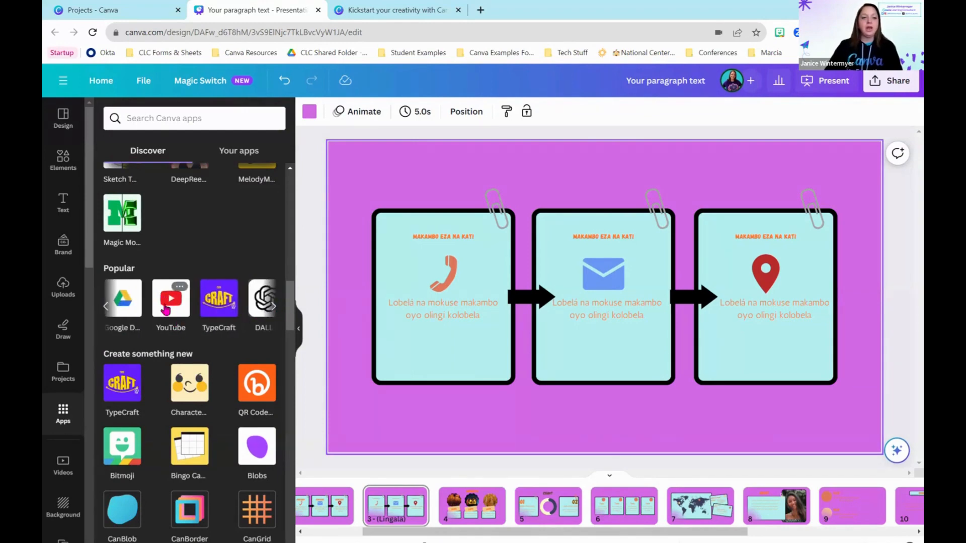
{"action": "scroll", "coordinate": [179, 302], "scroll_direction": "down", "scroll_amount": 1}
{"action": "scroll", "coordinate": [199, 314], "scroll_direction": "down", "scroll_amount": 1}
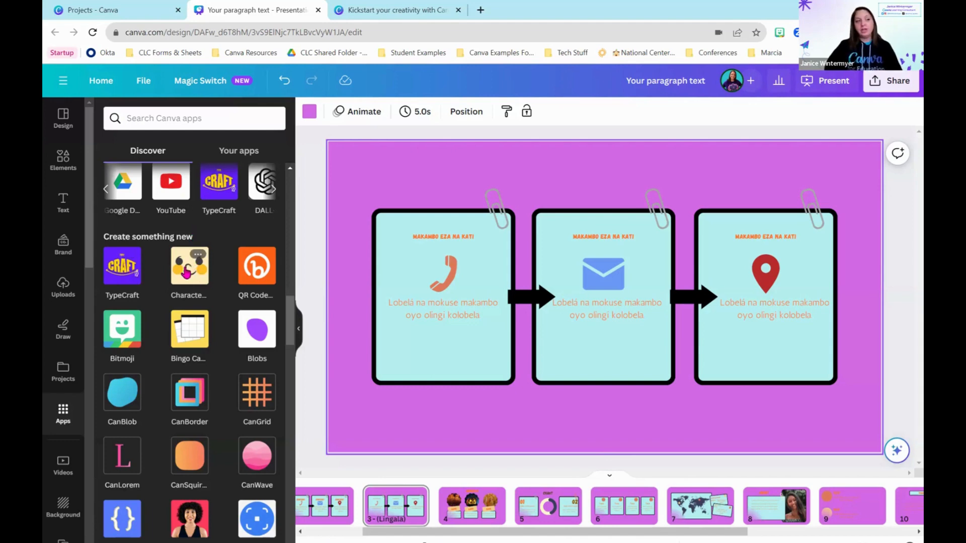
Step: Examine the character-building app's head, face, body, skin tone and hair color options and return to the apps catalogue
{"action": "left_click", "coordinate": [193, 86]}
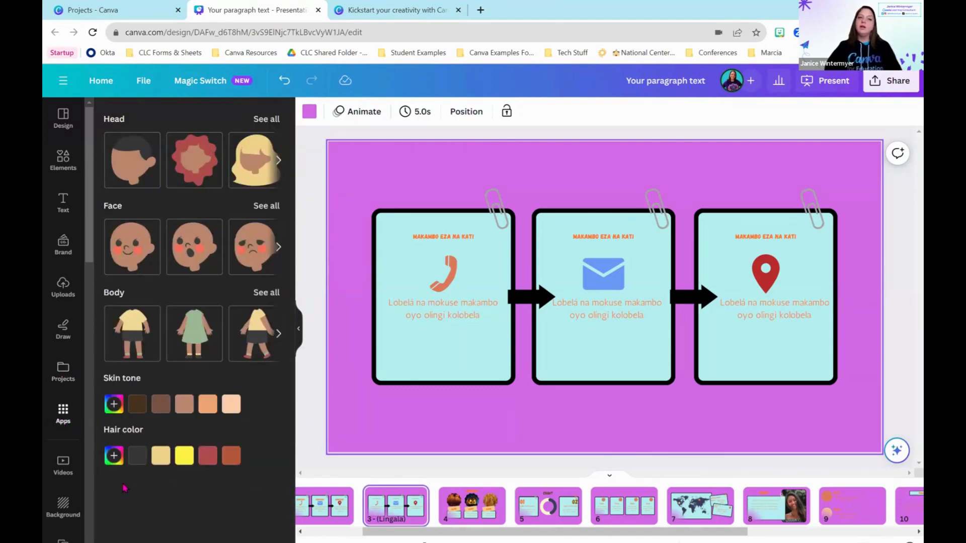
{"action": "left_click", "coordinate": [61, 415]}
{"action": "scroll", "coordinate": [196, 487], "scroll_direction": "down", "scroll_amount": 10}
{"action": "scroll", "coordinate": [196, 487], "scroll_direction": "down", "scroll_amount": 4}
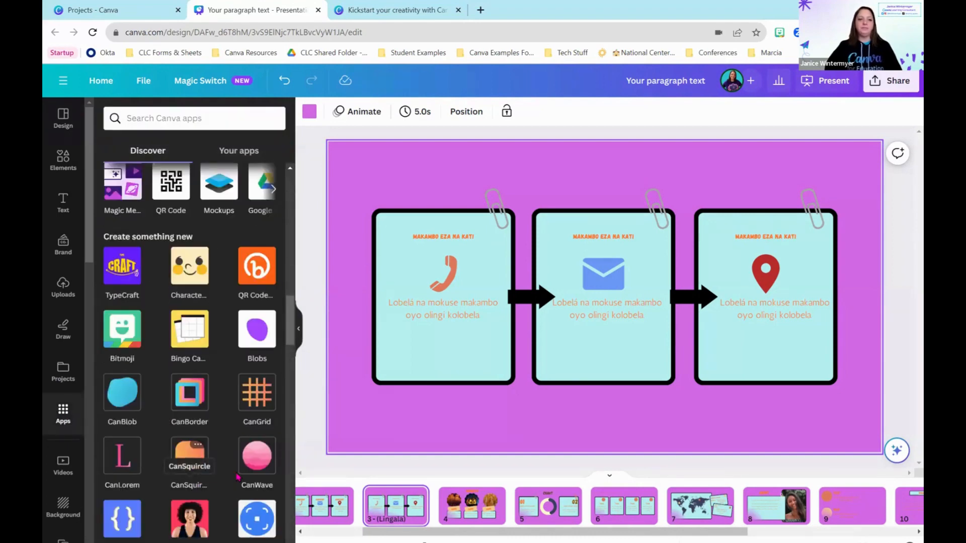
Step: Browse the remaining apps down to the Discover content from section and return to the featured apps
{"action": "scroll", "coordinate": [225, 346], "scroll_direction": "down", "scroll_amount": 10}
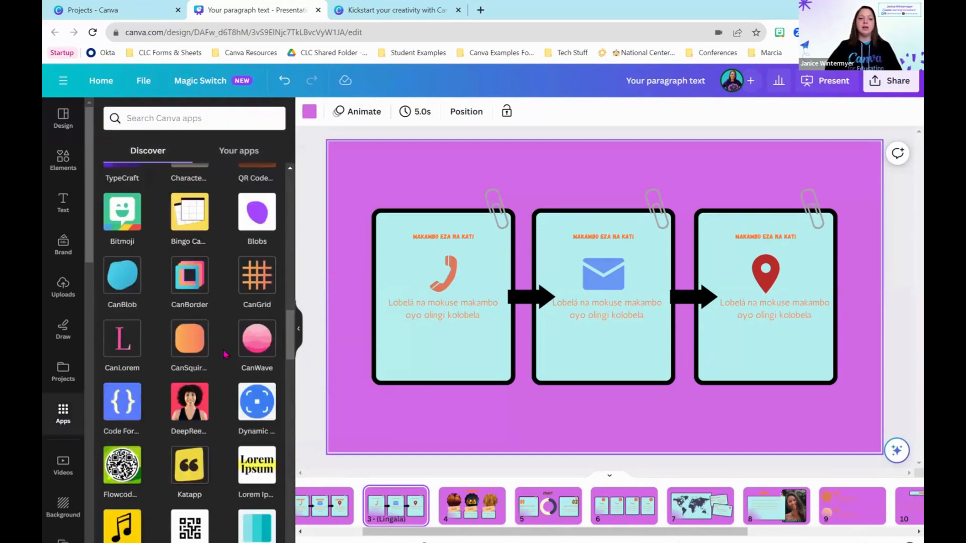
{"action": "scroll", "coordinate": [234, 351], "scroll_direction": "down", "scroll_amount": 3}
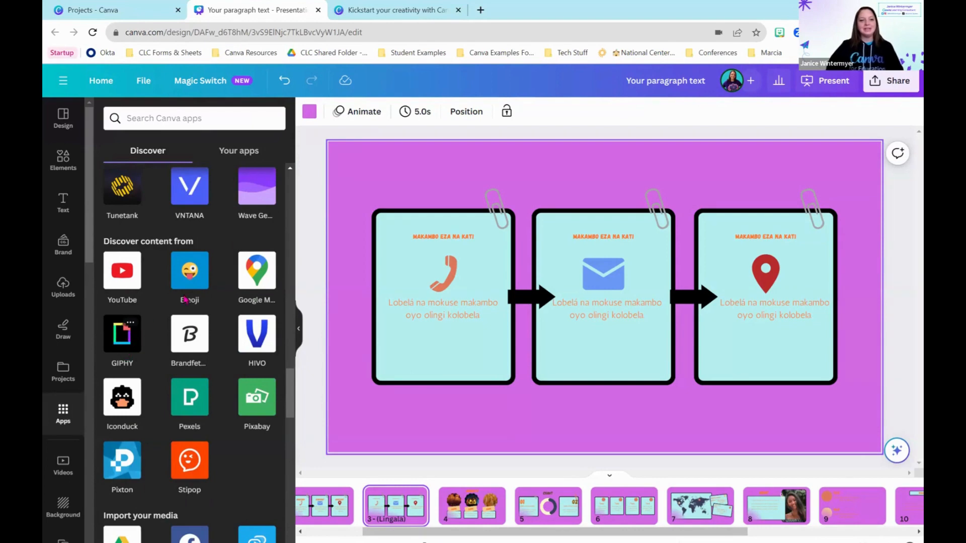
{"action": "scroll", "coordinate": [211, 494], "scroll_direction": "up", "scroll_amount": 10}
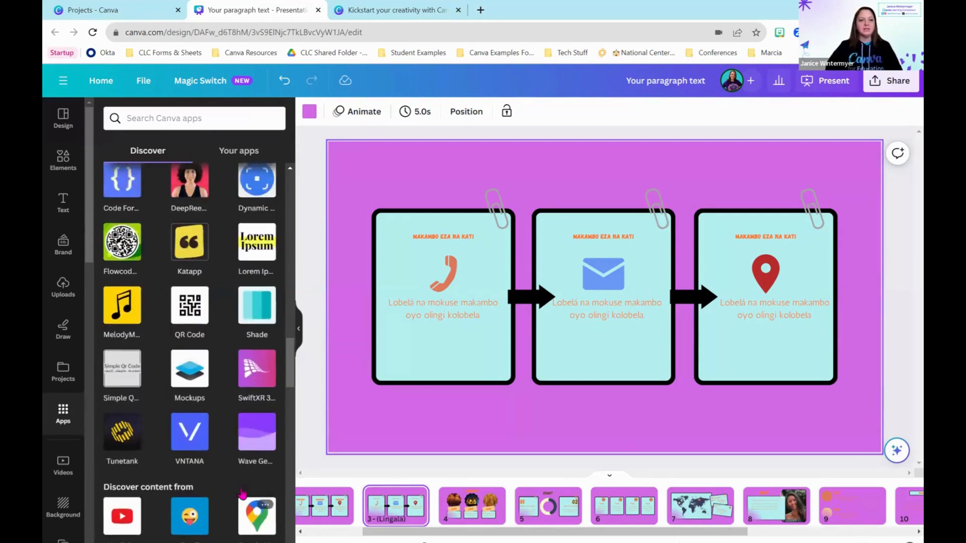
{"action": "scroll", "coordinate": [247, 490], "scroll_direction": "up", "scroll_amount": 10}
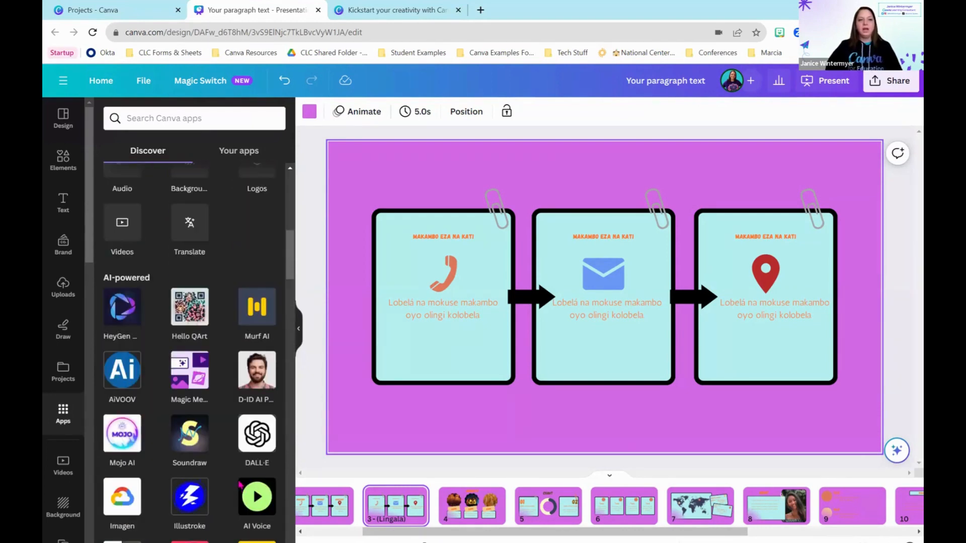
{"action": "scroll", "coordinate": [246, 487], "scroll_direction": "down", "scroll_amount": 1}
{"action": "scroll", "coordinate": [249, 486], "scroll_direction": "up", "scroll_amount": 6}
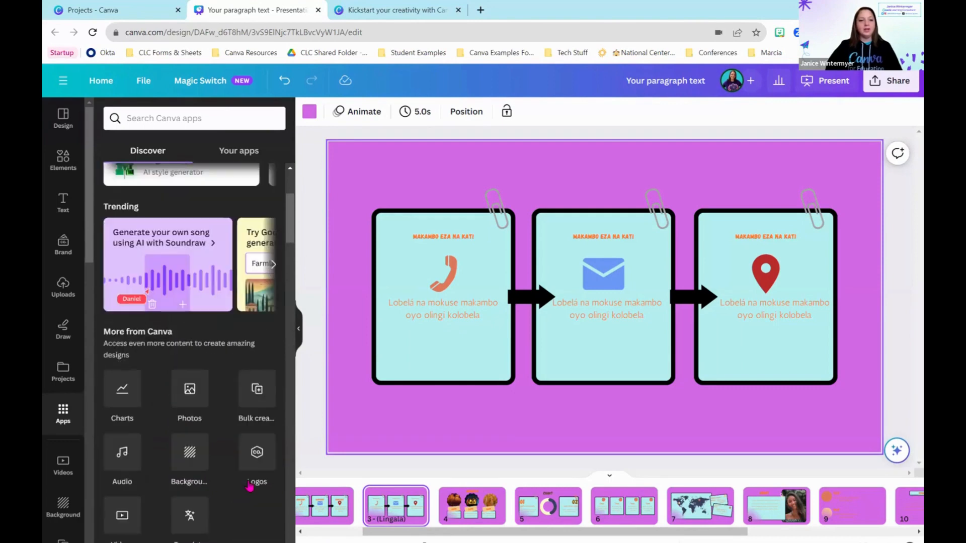
{"action": "scroll", "coordinate": [252, 485], "scroll_direction": "down", "scroll_amount": 1}
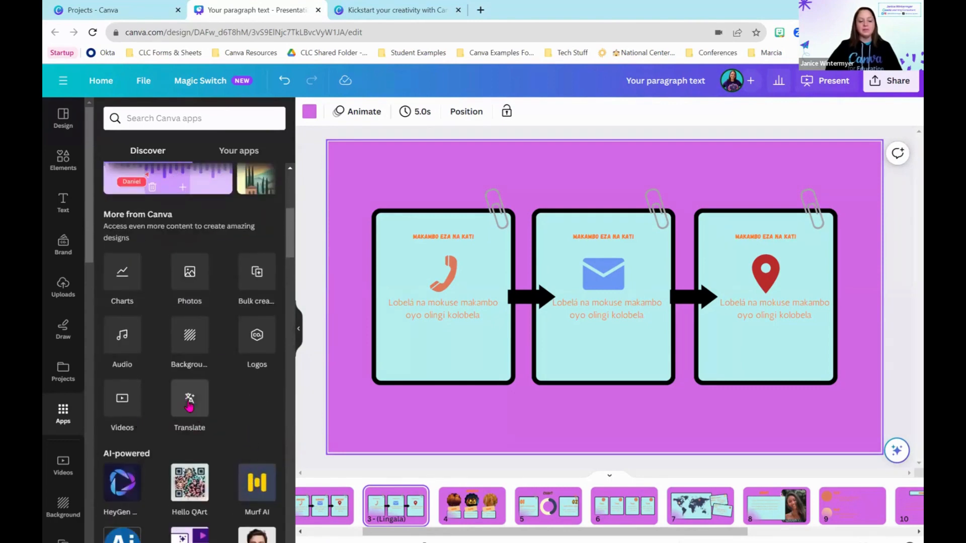
{"action": "scroll", "coordinate": [251, 427], "scroll_direction": "up", "scroll_amount": 5}
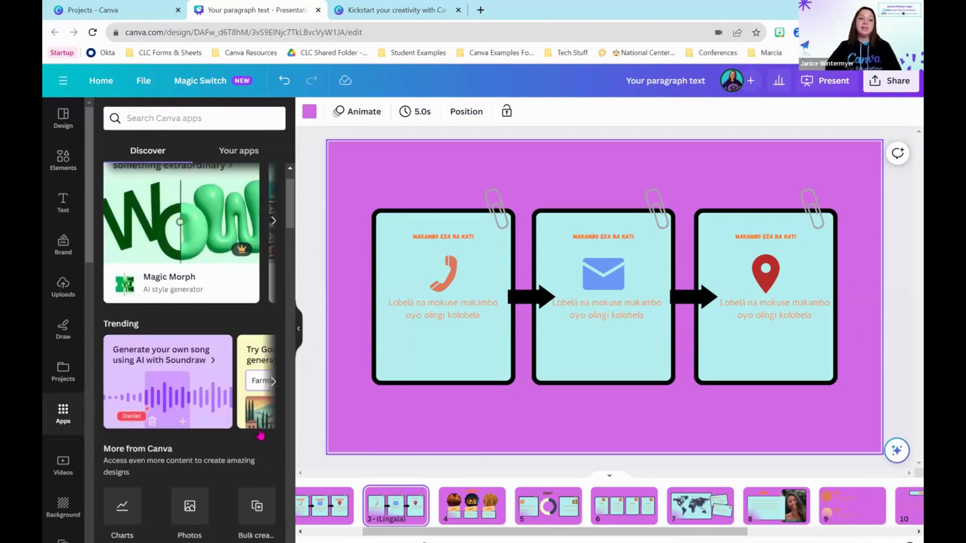
{"action": "left_click", "coordinate": [312, 191]}
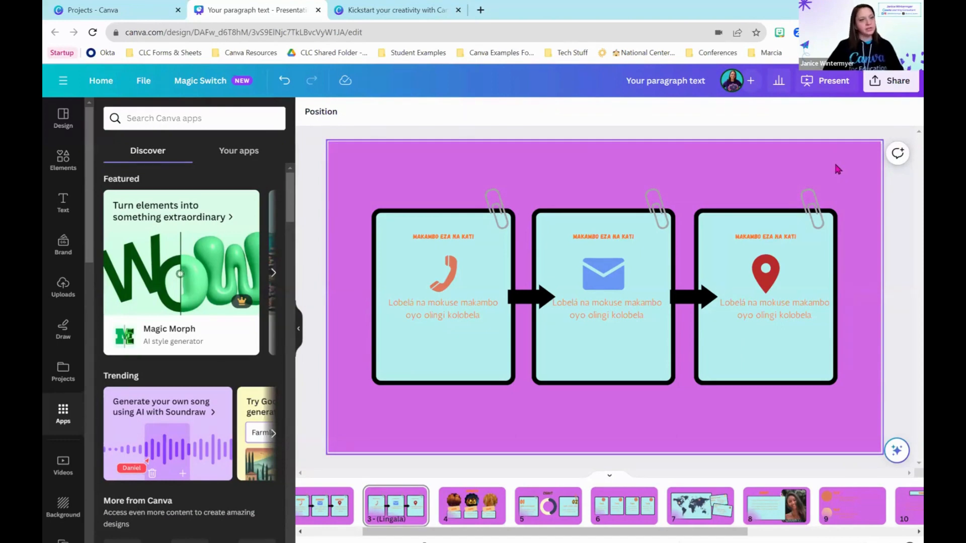
Step: Set the design's collaboration link access to Anyone with the link
{"action": "left_click", "coordinate": [891, 87]}
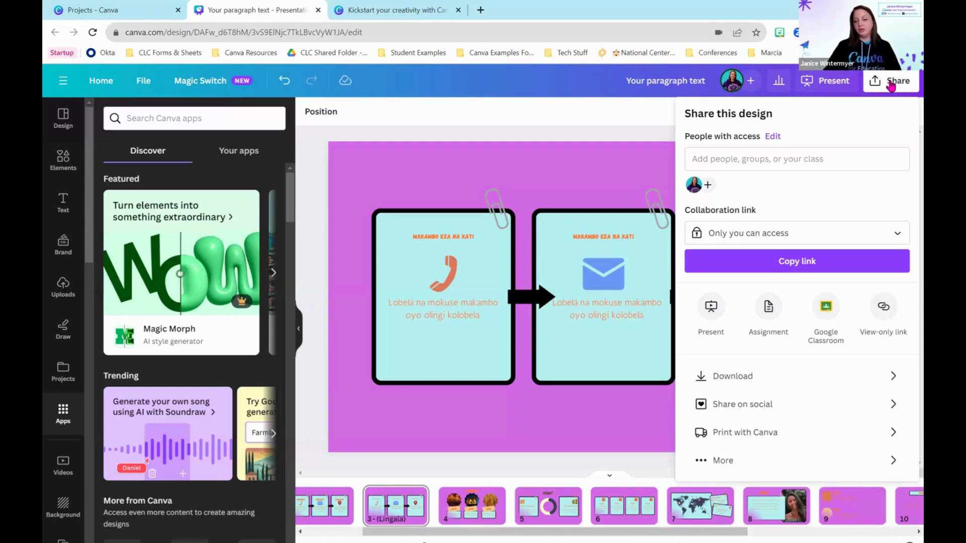
{"action": "left_click", "coordinate": [749, 160]}
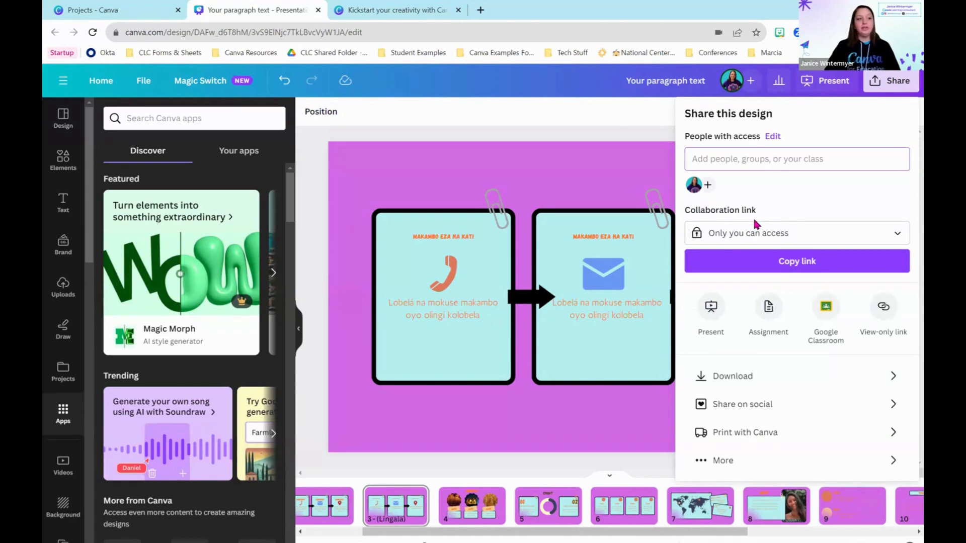
{"action": "left_click", "coordinate": [757, 234]}
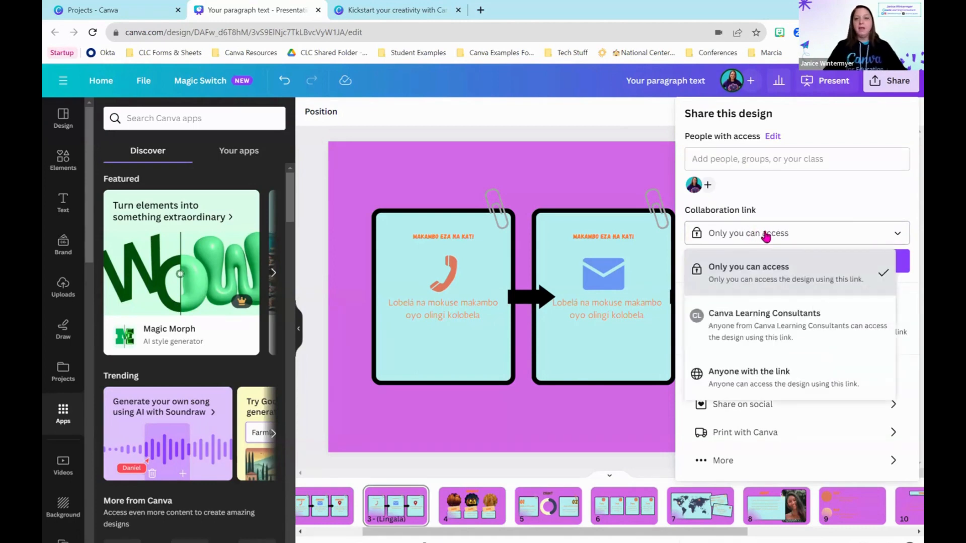
{"action": "left_click", "coordinate": [785, 379]}
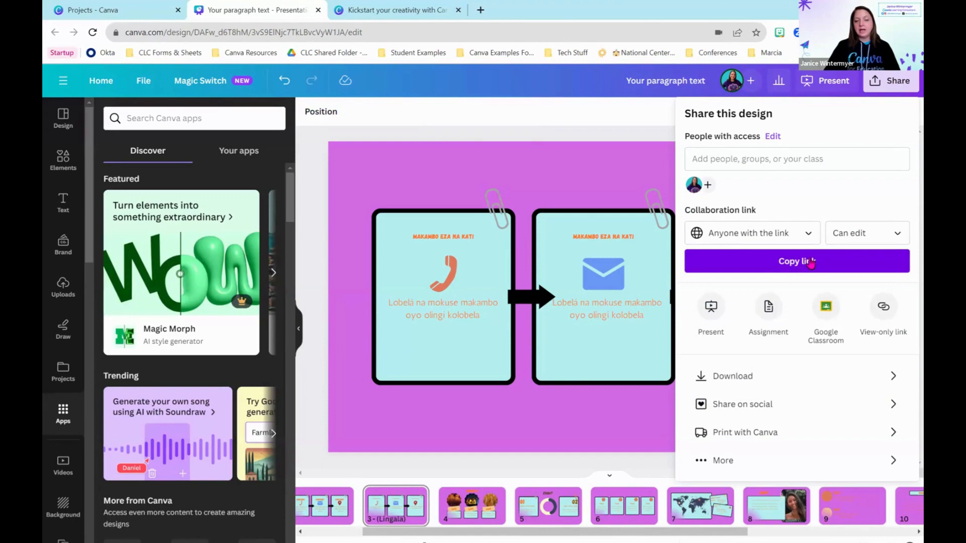
Step: Examine the view-only link option and the full list of sharing and publishing options for the design
{"action": "left_click", "coordinate": [884, 308]}
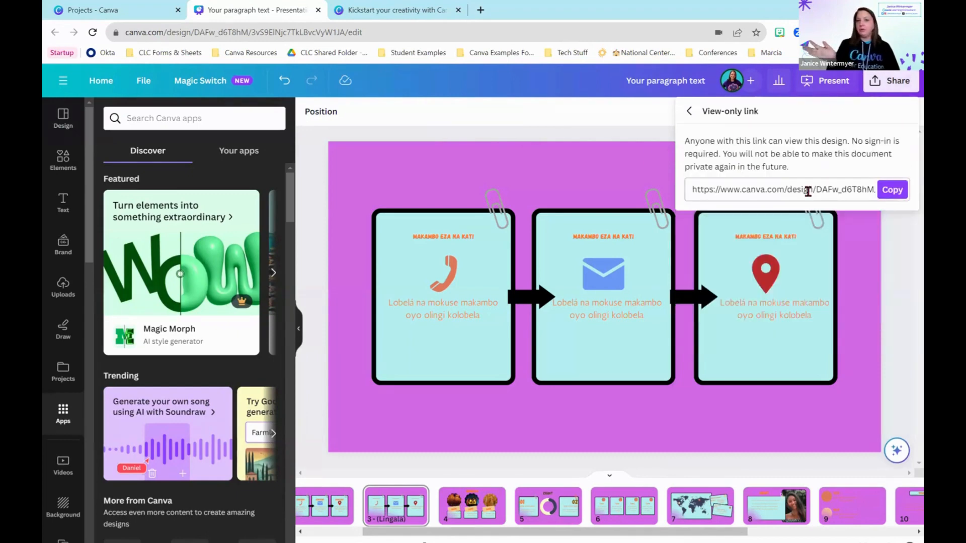
{"action": "left_click", "coordinate": [690, 112]}
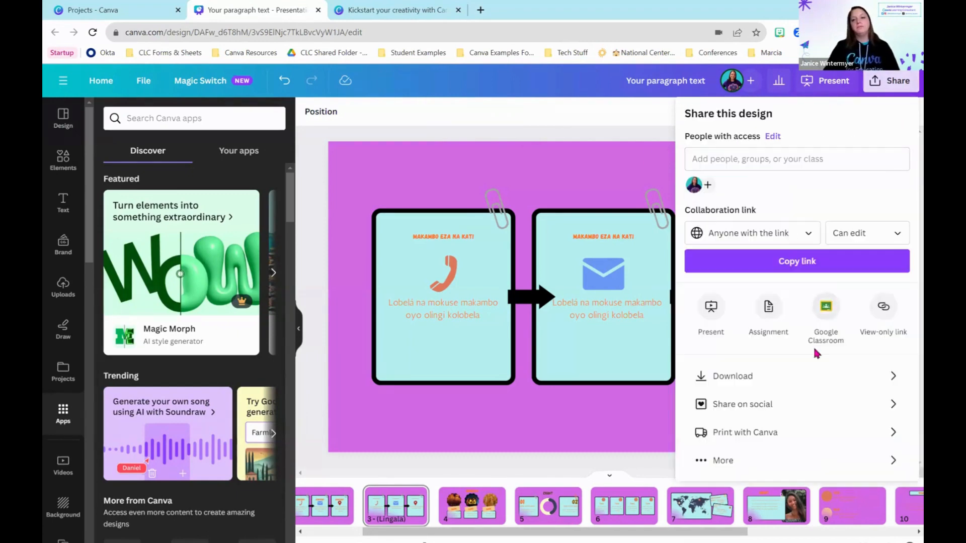
{"action": "left_click", "coordinate": [747, 460]}
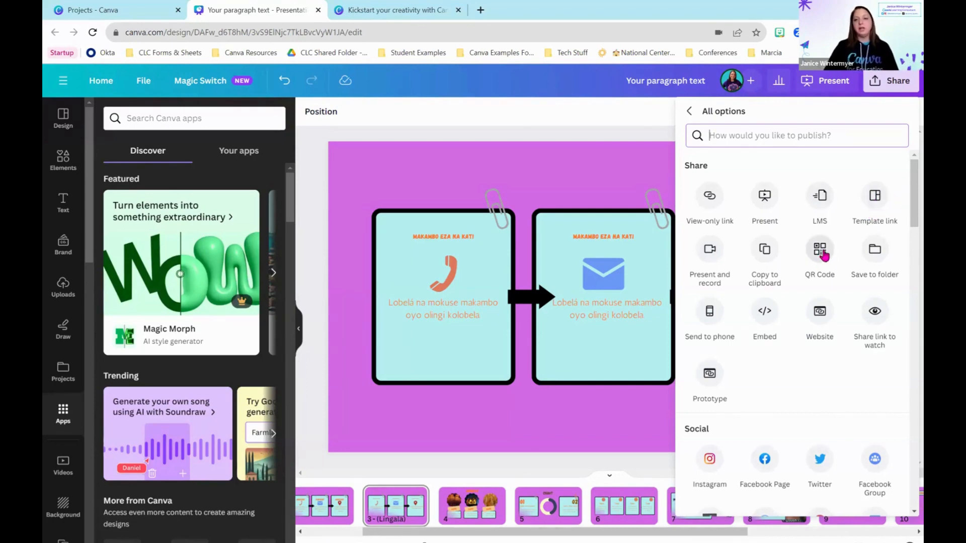
{"action": "scroll", "coordinate": [823, 254], "scroll_direction": "down", "scroll_amount": 6}
{"action": "scroll", "coordinate": [830, 257], "scroll_direction": "down", "scroll_amount": 8}
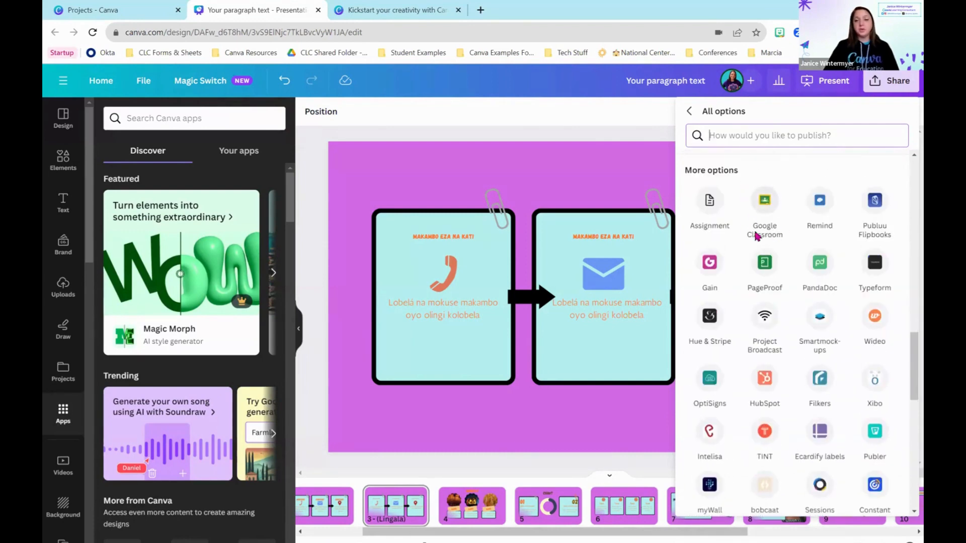
Step: Open the Google Classroom sharing window for the design and close it without choosing a class
{"action": "left_click", "coordinate": [770, 202]}
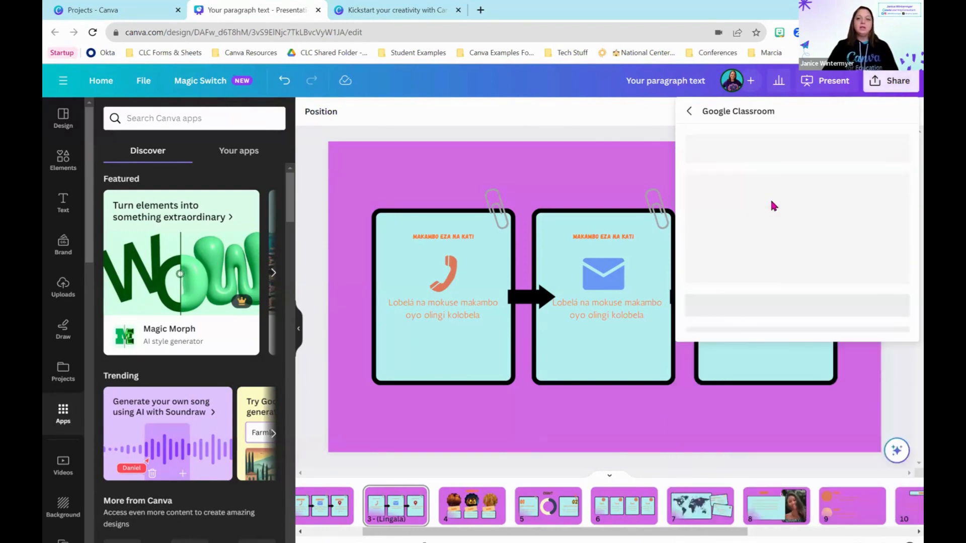
{"action": "left_click", "coordinate": [802, 302]}
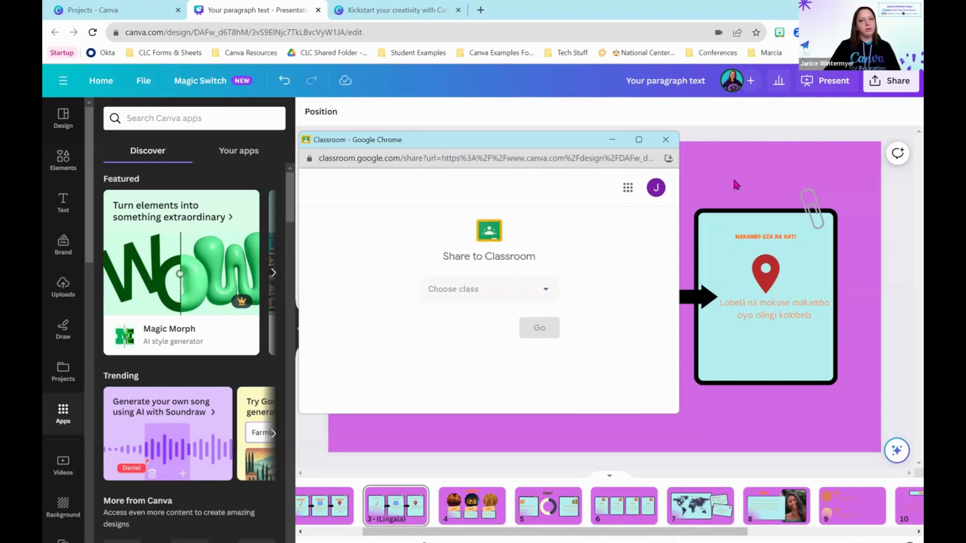
{"action": "left_click", "coordinate": [665, 141]}
{"action": "left_click", "coordinate": [890, 81]}
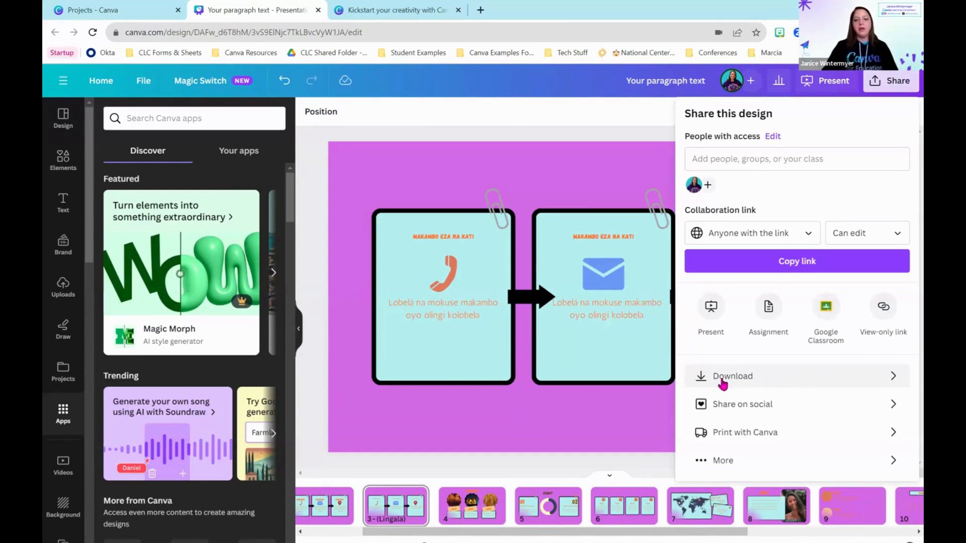
{"action": "left_click", "coordinate": [535, 421]}
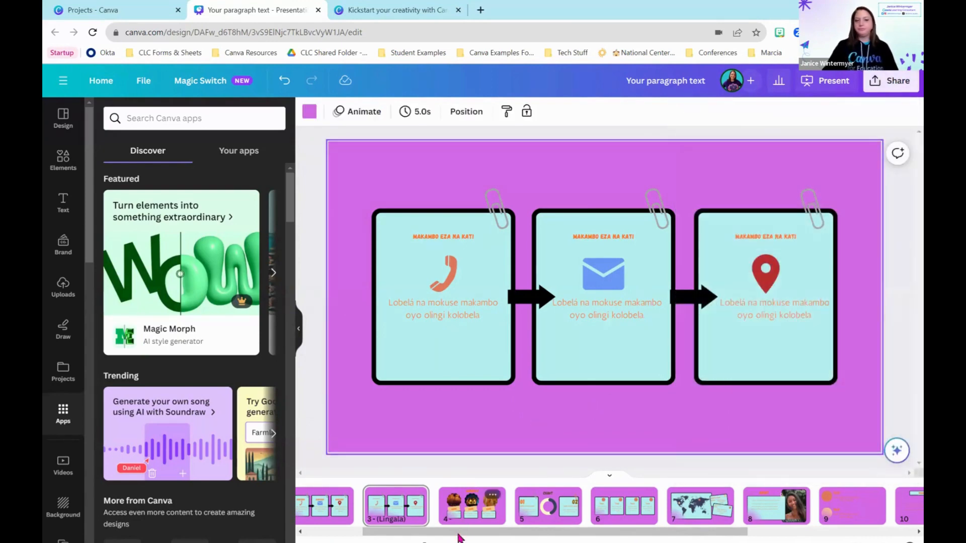
Step: Go to page 12 and add a text box reading "Your paragraph text" below the animal images
{"action": "left_click_drag", "start_coordinate": [663, 532], "coordinate": [830, 533]}
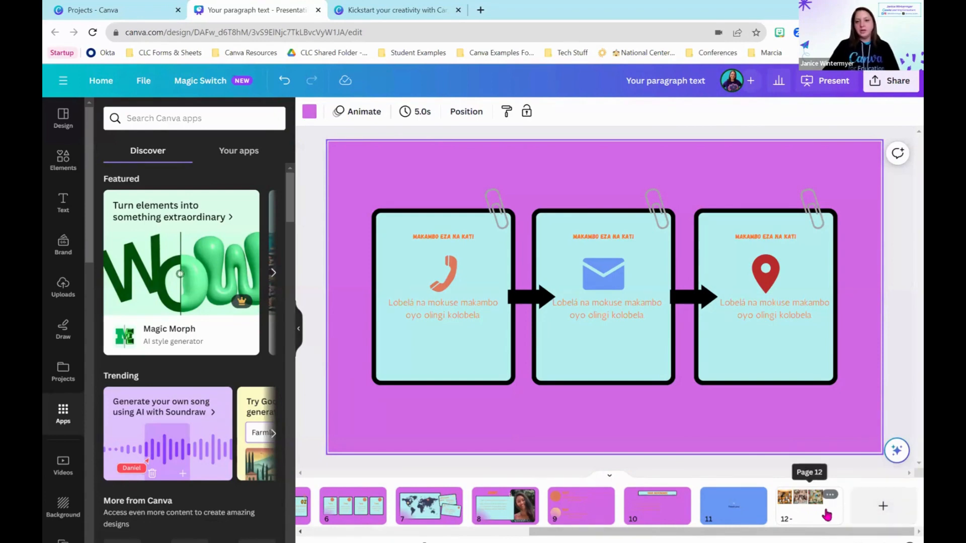
{"action": "left_click", "coordinate": [810, 504]}
{"action": "left_click_drag", "start_coordinate": [799, 278], "coordinate": [339, 196]}
{"action": "left_click", "coordinate": [635, 309]}
{"action": "key", "text": "t"}
{"action": "left_click", "coordinate": [661, 346]}
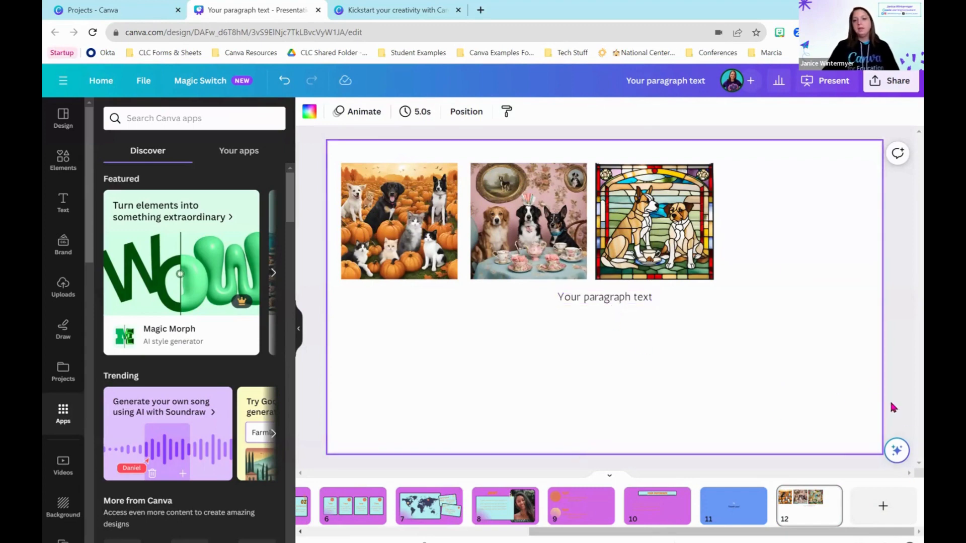
Step: Enlarge the paragraph text on page 12 to font size 55.9 and generate more text from it with Magic Write's Continue writing
{"action": "left_click", "coordinate": [898, 452]}
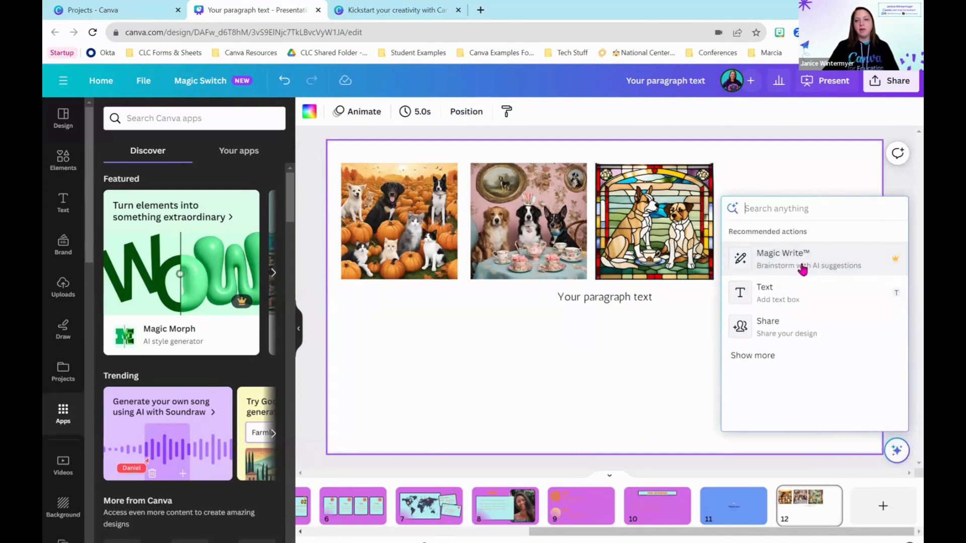
{"action": "left_click", "coordinate": [643, 301]}
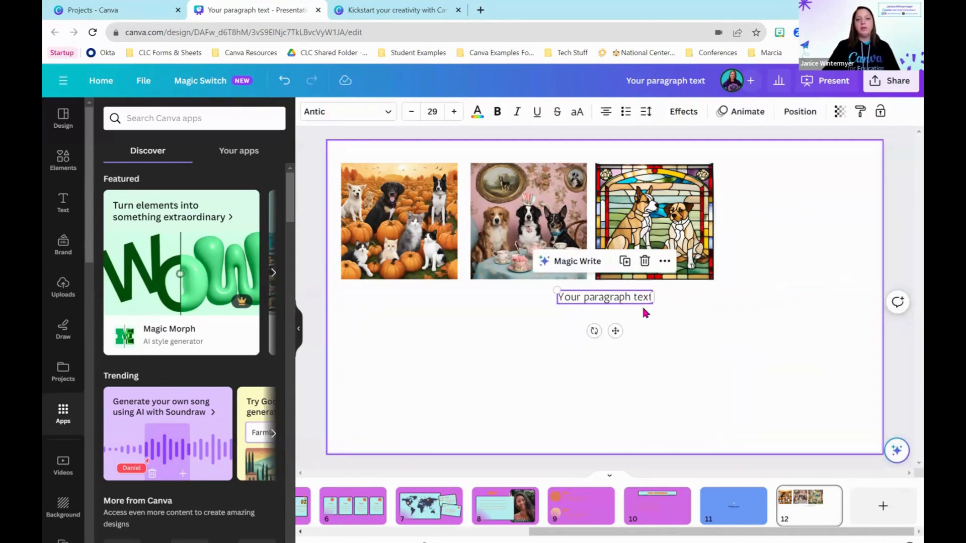
{"action": "left_click_drag", "start_coordinate": [653, 303], "coordinate": [742, 316]}
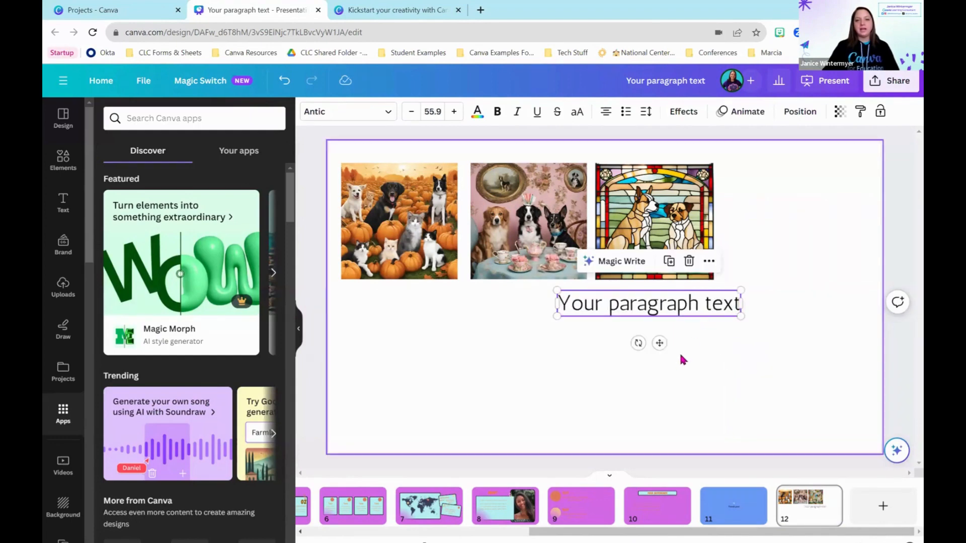
{"action": "left_click", "coordinate": [618, 266]}
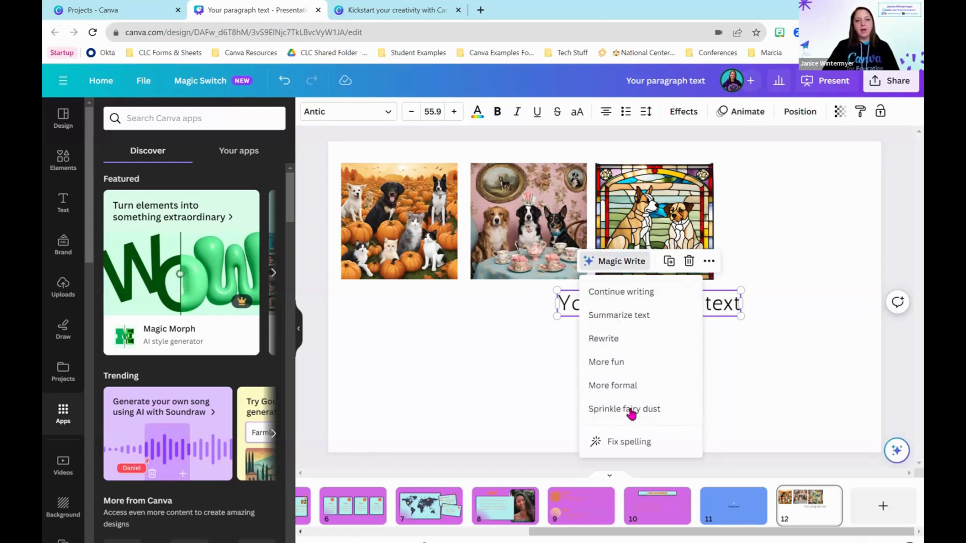
{"action": "left_click", "coordinate": [647, 291]}
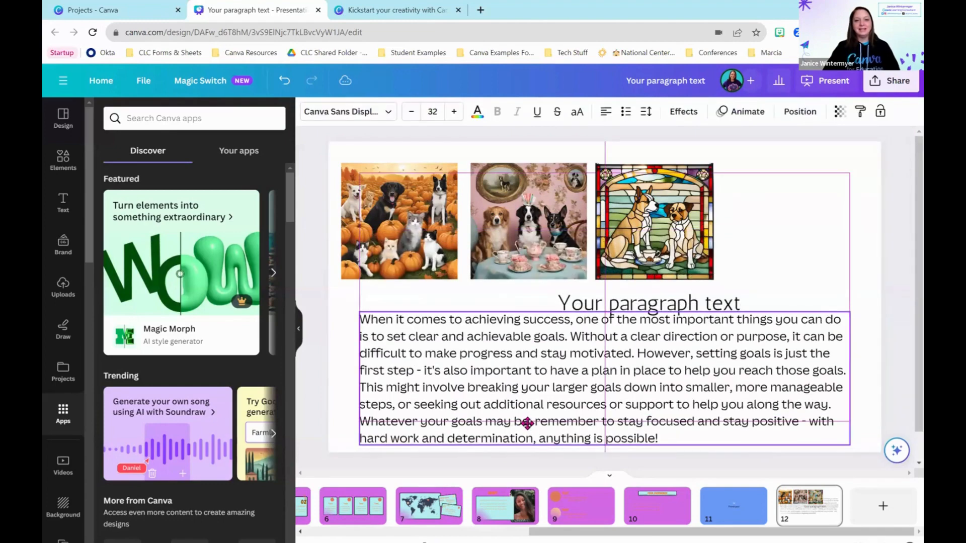
Step: Shrink the generated paragraph to font size 28.9, and scale down the three animal images to make room for the heading
{"action": "left_click_drag", "start_coordinate": [850, 312], "coordinate": [781, 311]}
{"action": "left_click_drag", "start_coordinate": [775, 233], "coordinate": [276, 207]}
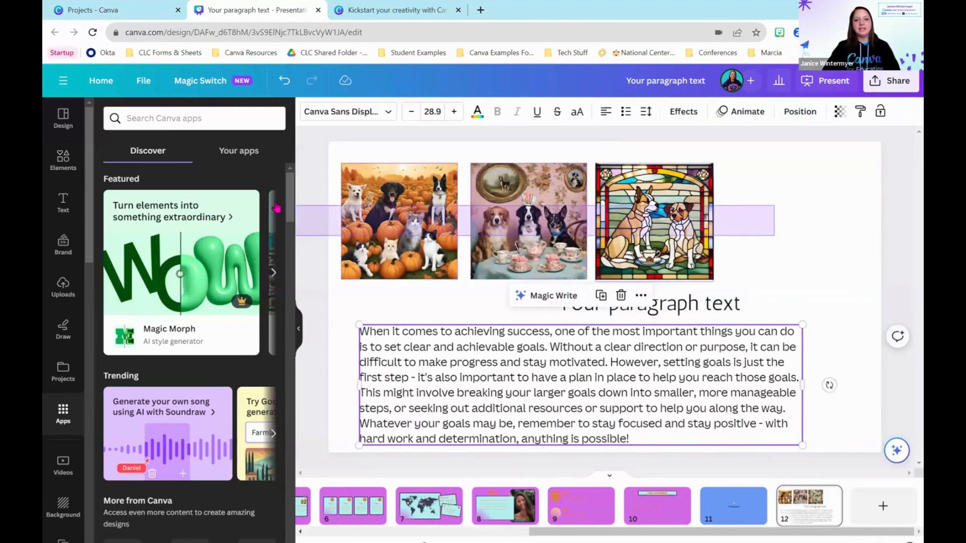
{"action": "left_click_drag", "start_coordinate": [713, 283], "coordinate": [598, 244]}
{"action": "left_click", "coordinate": [672, 276]}
Step: Rewrite the generated paragraph with Magic Write's More fun option and shift it left so it fits on the page
{"action": "left_click", "coordinate": [577, 239]}
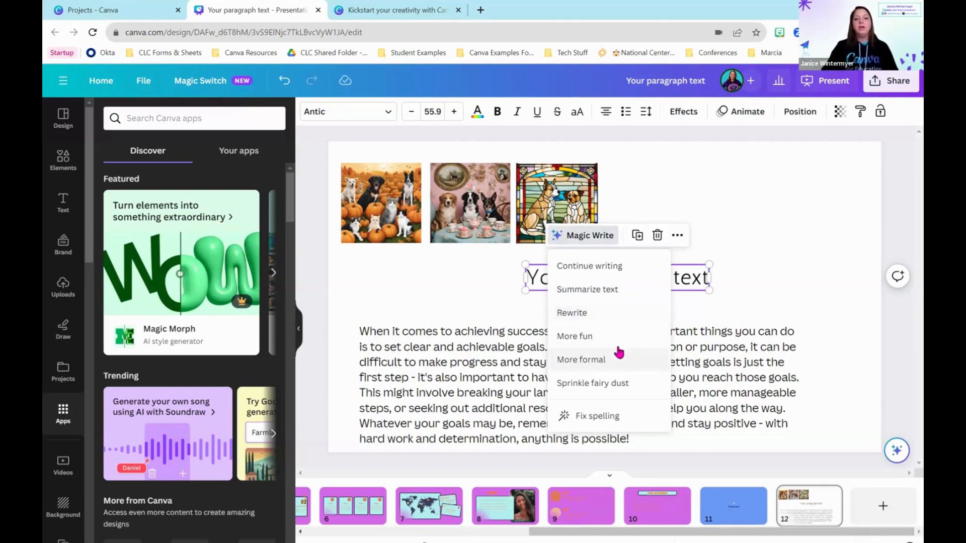
{"action": "left_click", "coordinate": [403, 341]}
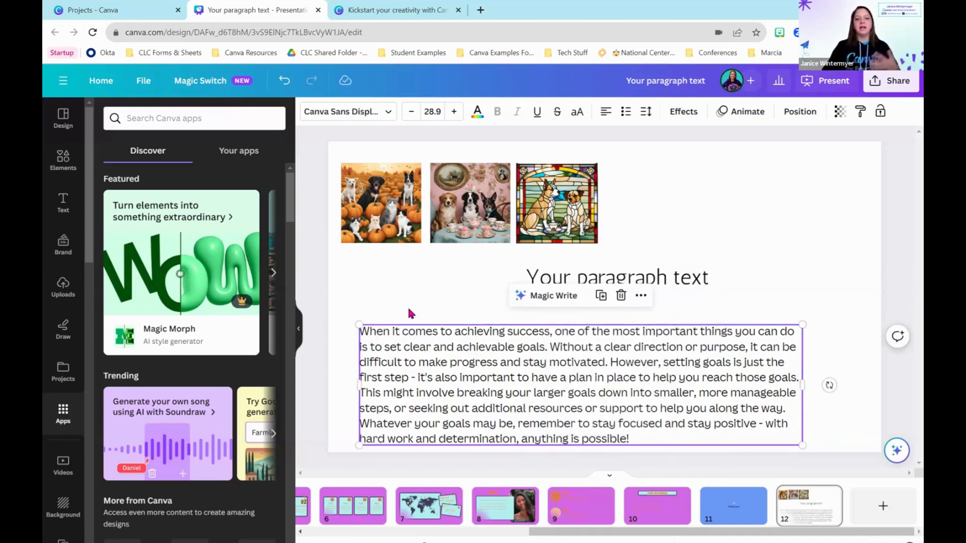
{"action": "left_click", "coordinate": [535, 296]}
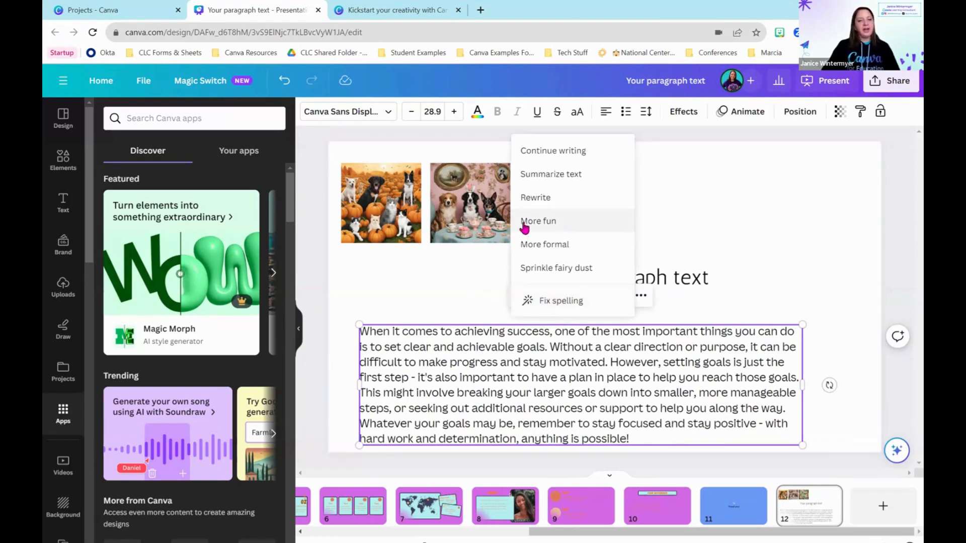
{"action": "left_click", "coordinate": [541, 225]}
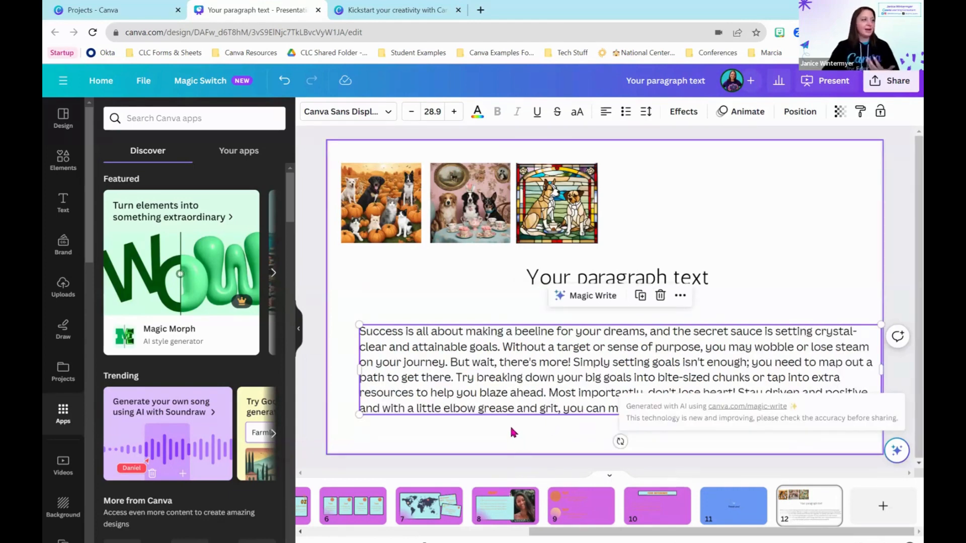
{"action": "left_click", "coordinate": [517, 435]}
{"action": "left_click_drag", "start_coordinate": [572, 383], "coordinate": [583, 387]}
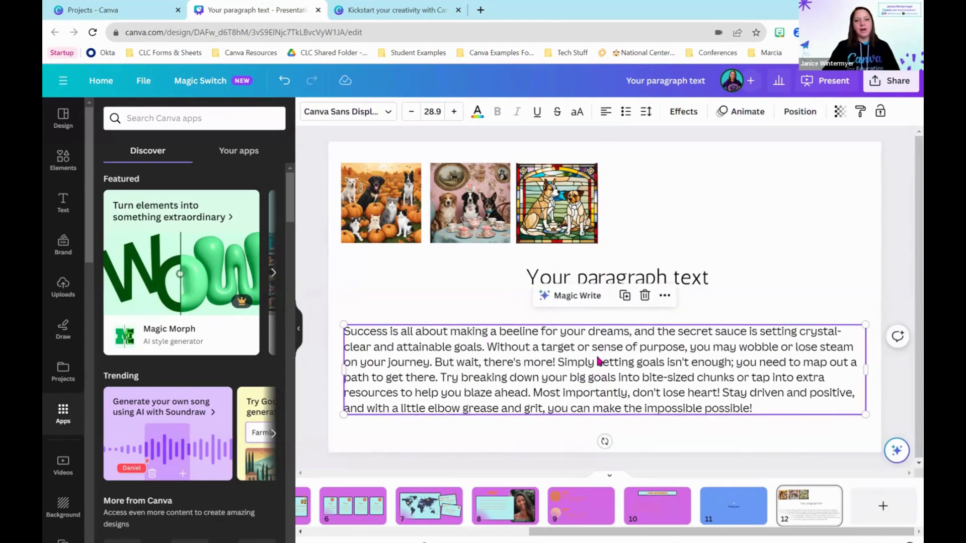
Step: Restyle the paragraph with Magic Write's Sprinkle fairy dust option and move it slightly upward on the page
{"action": "left_click", "coordinate": [573, 299]}
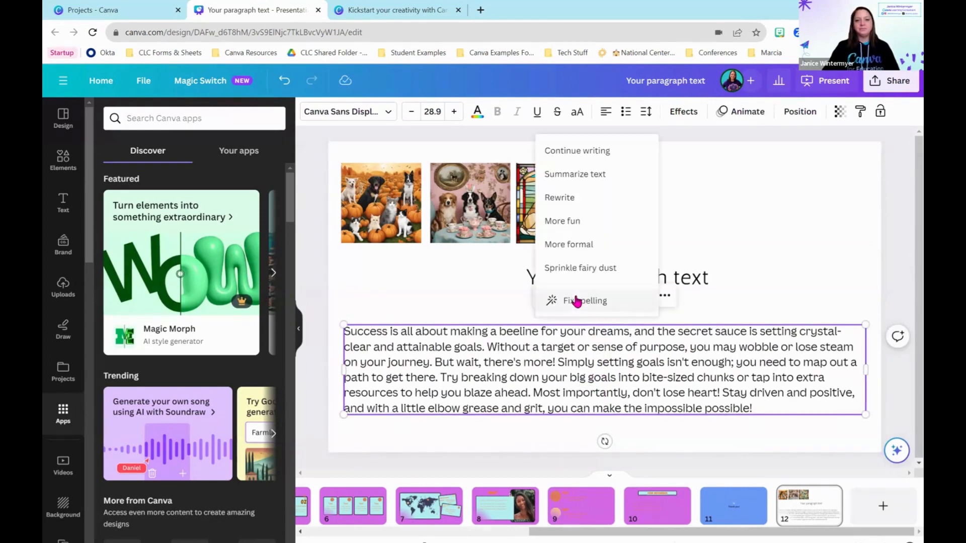
{"action": "left_click", "coordinate": [586, 270]}
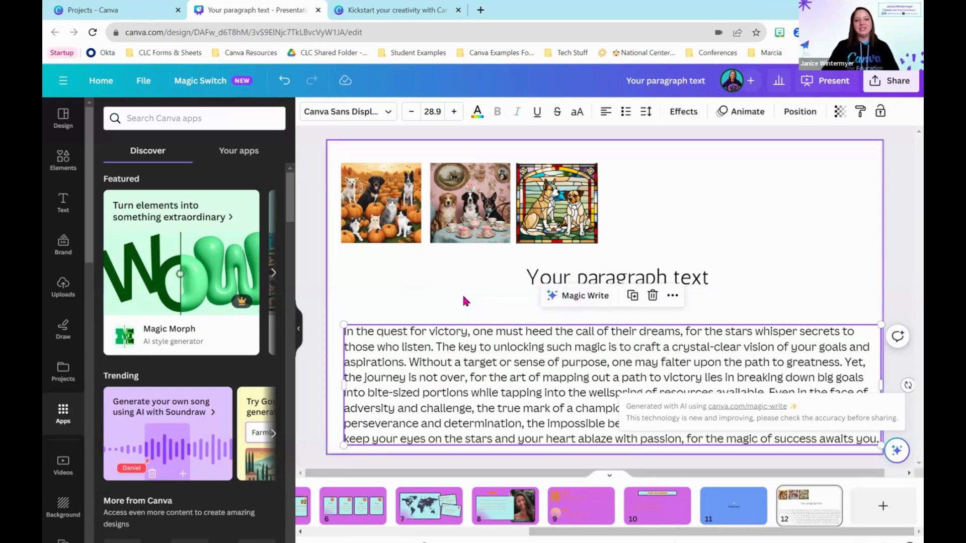
{"action": "left_click", "coordinate": [451, 306]}
{"action": "left_click_drag", "start_coordinate": [528, 355], "coordinate": [521, 342]}
{"action": "left_click", "coordinate": [476, 298]}
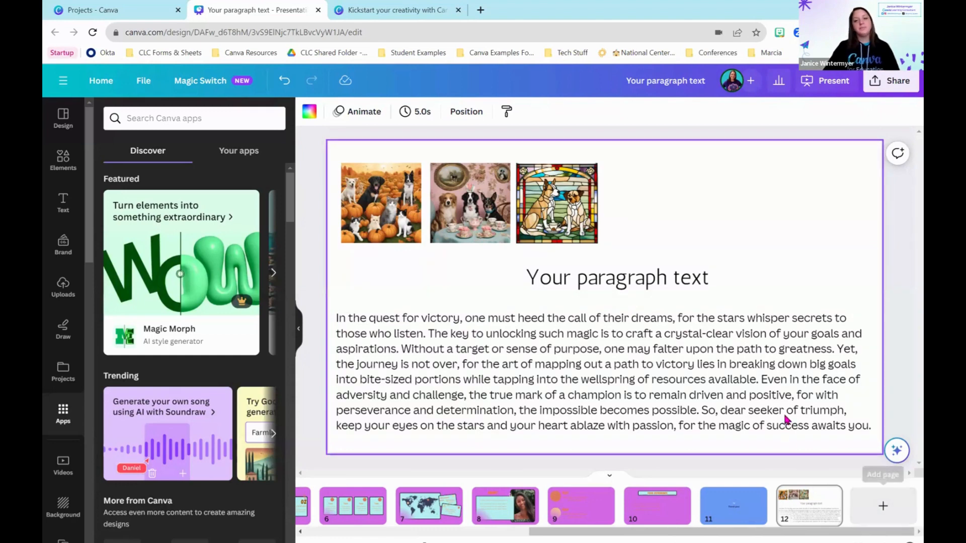
Step: Delete the generated paragraph and the "Your paragraph text" heading from page 12
{"action": "left_click", "coordinate": [731, 394]}
{"action": "key", "text": "Delete"}
{"action": "left_click", "coordinate": [714, 285]}
{"action": "left_click", "coordinate": [709, 282]}
{"action": "key", "text": "Delete"}
Step: Delete the tea-party and stained-glass dog images from page 12, keeping only the pumpkin-patch image
{"action": "left_click_drag", "start_coordinate": [723, 296], "coordinate": [403, 180]}
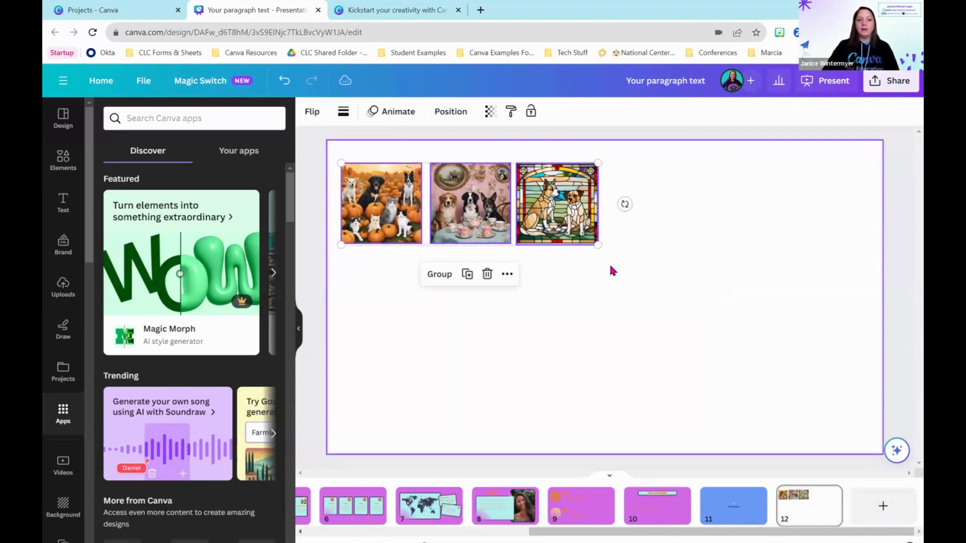
{"action": "left_click_drag", "start_coordinate": [598, 246], "coordinate": [577, 214]}
{"action": "left_click", "coordinate": [759, 344]}
{"action": "key", "text": "Delete"}
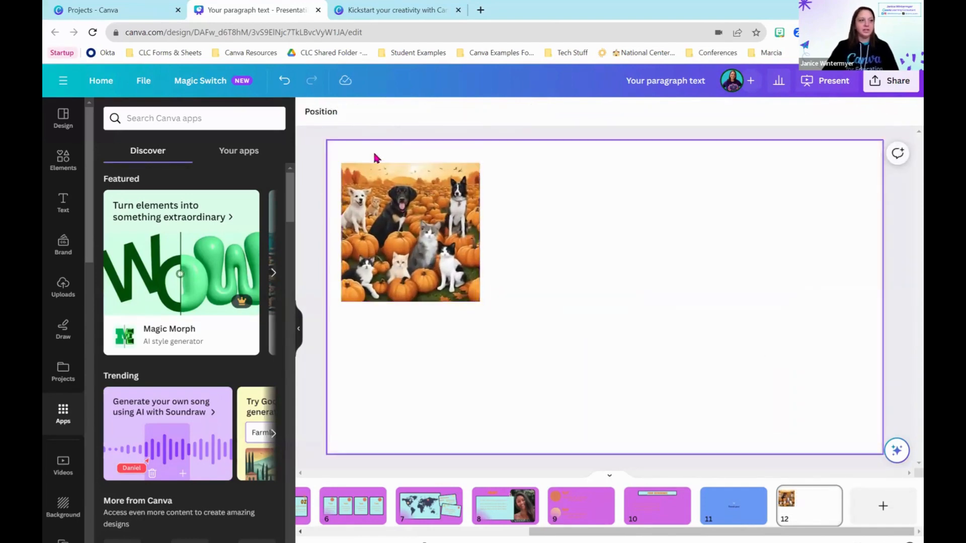
Step: Enlarge the pumpkin-patch image and move it slightly to the right and up on the page
{"action": "left_click", "coordinate": [438, 208]}
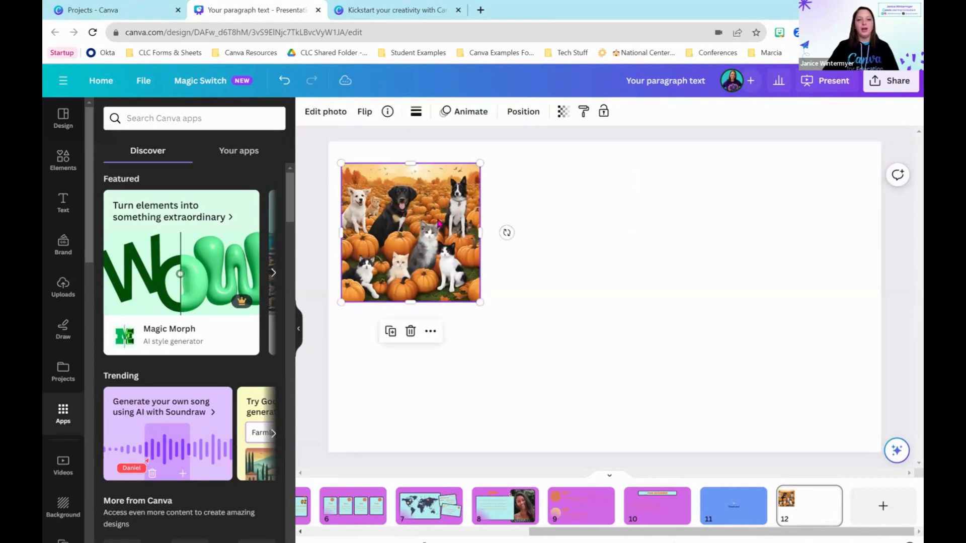
{"action": "left_click_drag", "start_coordinate": [479, 297], "coordinate": [527, 338]}
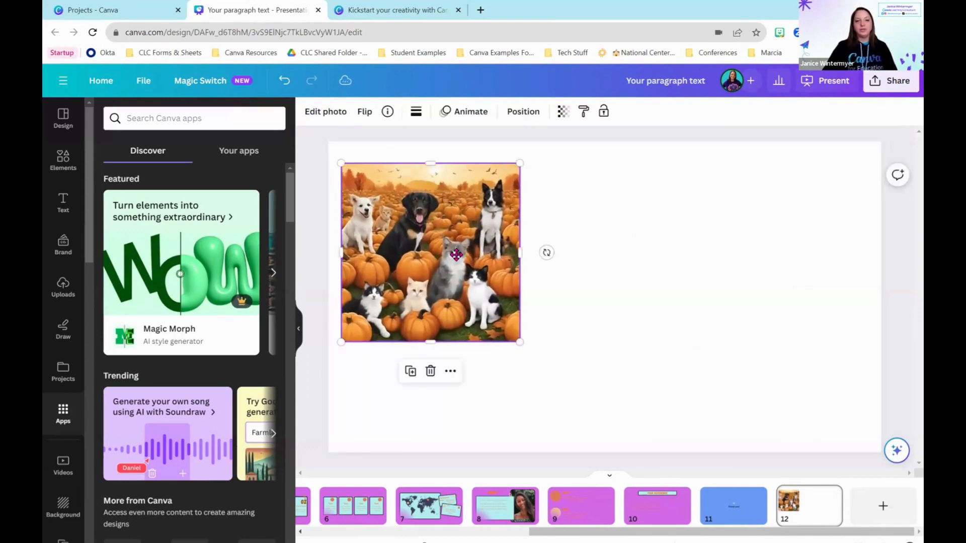
{"action": "left_click", "coordinate": [618, 260]}
{"action": "mouse_move", "coordinate": [457, 224]}
{"action": "left_mouse_down"}
{"action": "mouse_move", "coordinate": [573, 238]}
{"action": "mouse_move", "coordinate": [461, 220]}
{"action": "mouse_move", "coordinate": [476, 221]}
{"action": "left_mouse_up"}
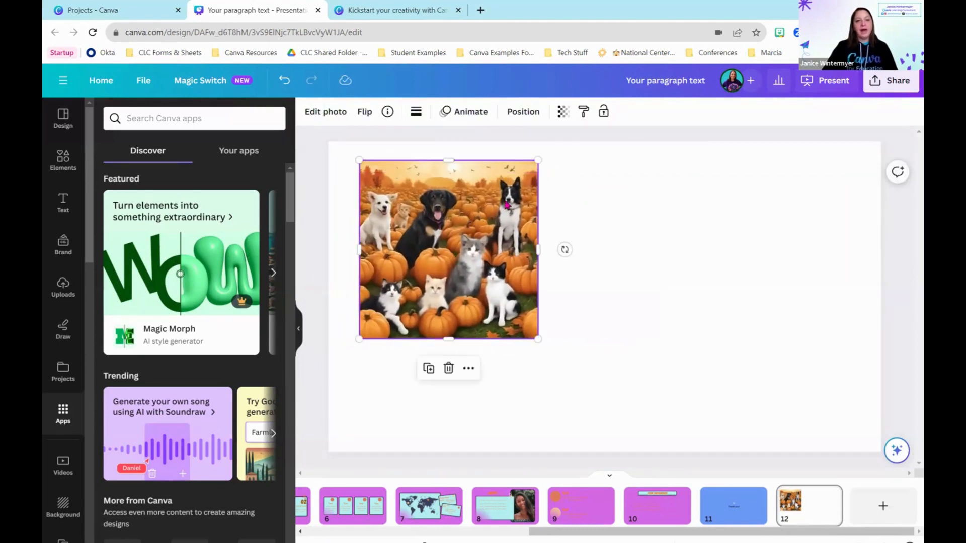
Step: Generate a Magic Expand of the pumpkin-patch image in Freeform size, extending its frame to the right and downward
{"action": "left_click", "coordinate": [63, 160]}
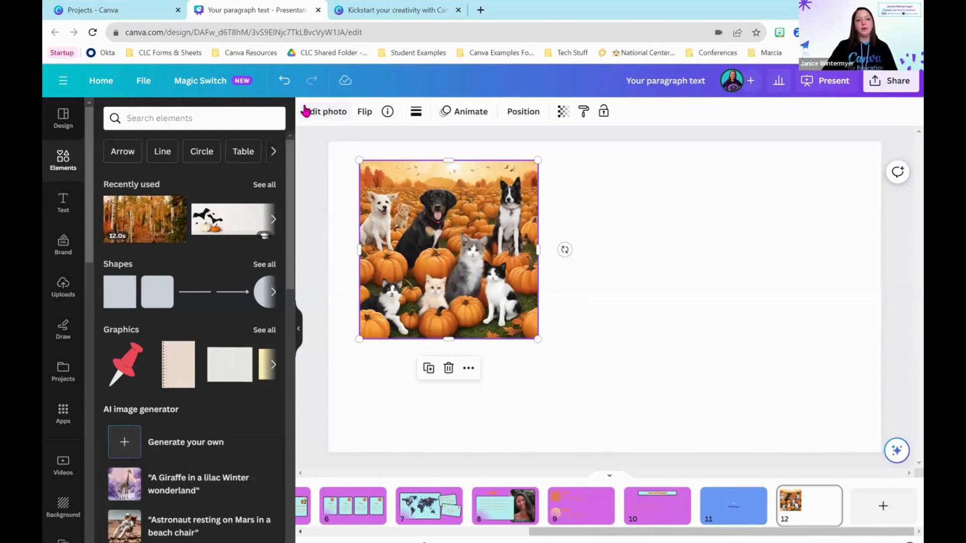
{"action": "left_click", "coordinate": [333, 116]}
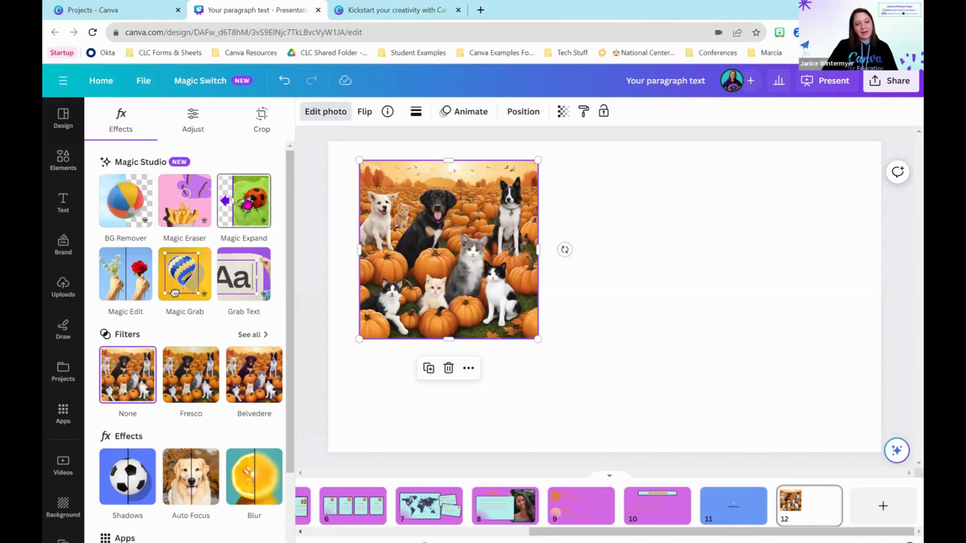
{"action": "left_click", "coordinate": [246, 206]}
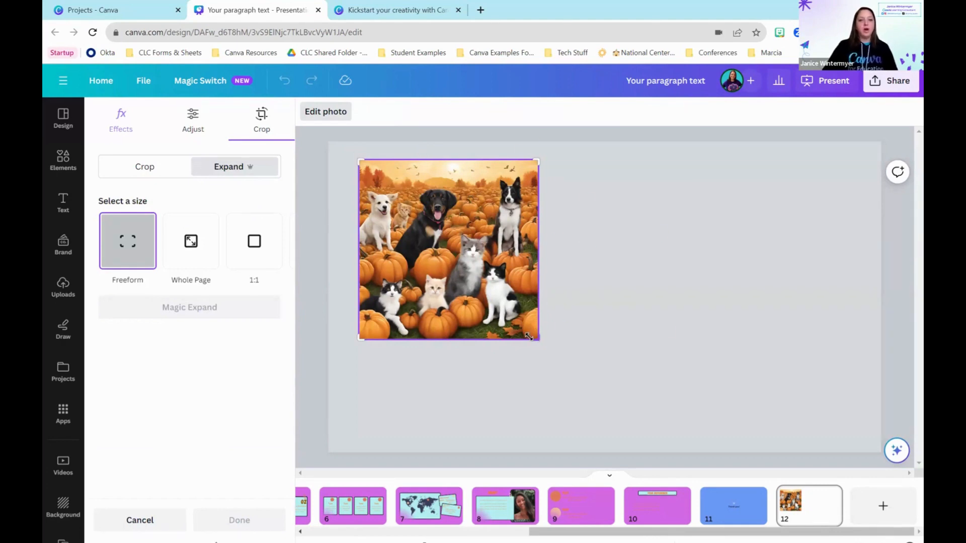
{"action": "left_click_drag", "start_coordinate": [578, 356], "coordinate": [650, 413]}
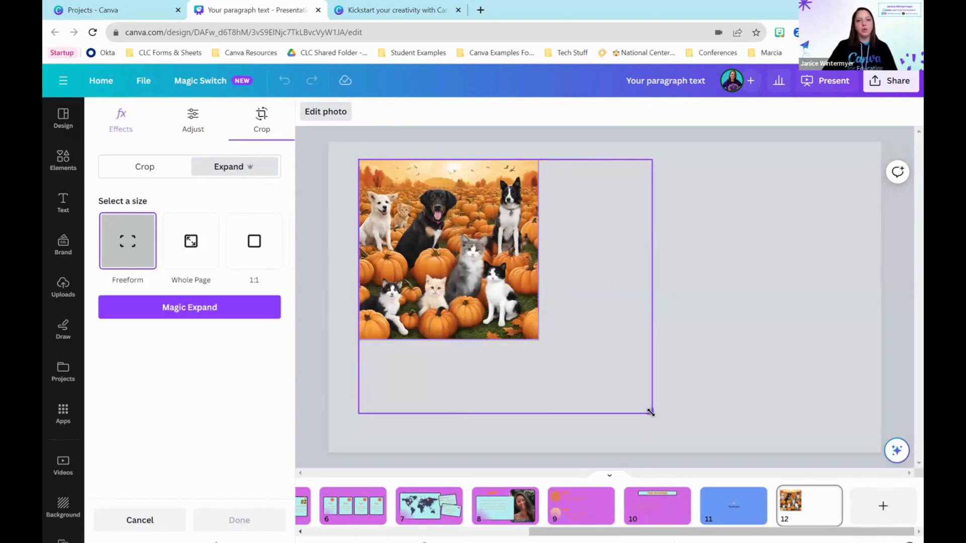
{"action": "left_click", "coordinate": [225, 313]}
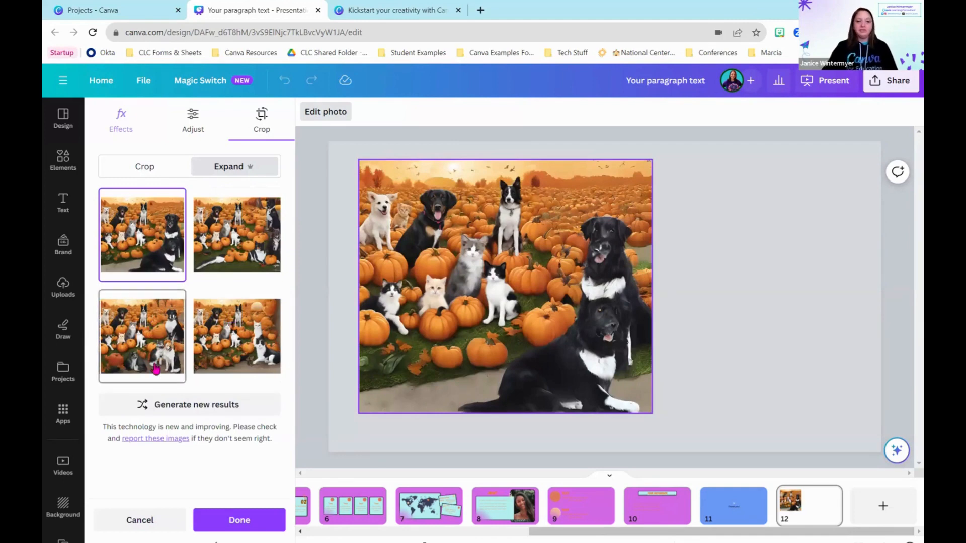
Step: Preview each generated Magic Expand result on the pumpkin-patch image and cancel the expansion
{"action": "left_click", "coordinate": [152, 342]}
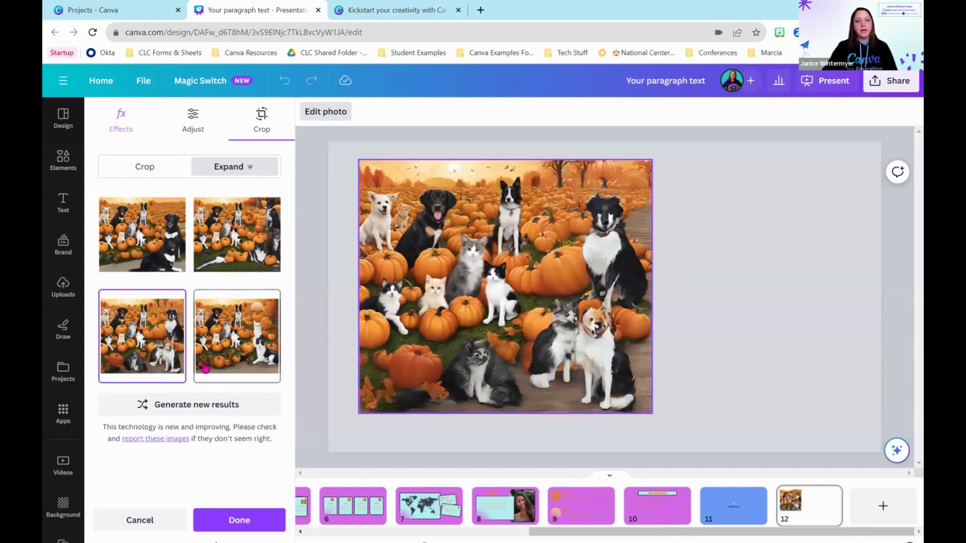
{"action": "left_click", "coordinate": [255, 340]}
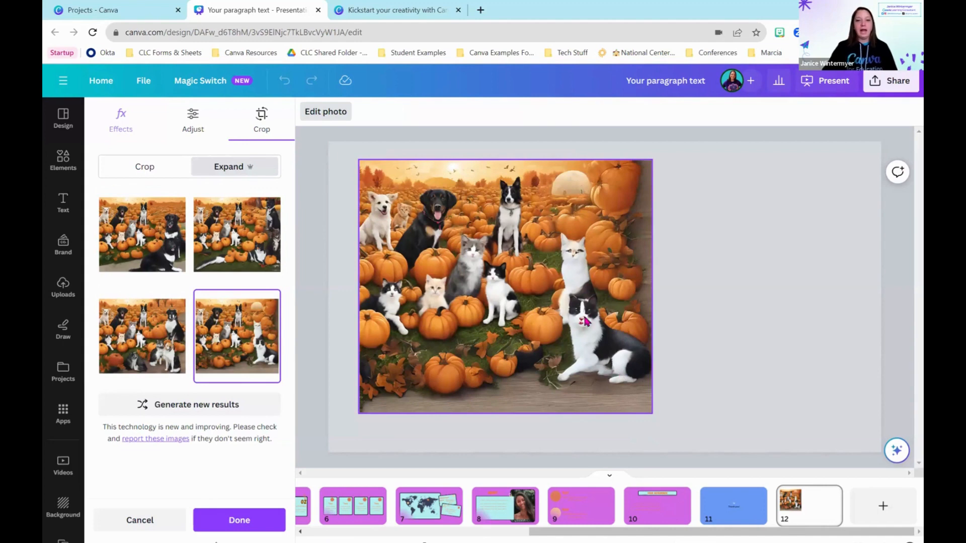
{"action": "left_click", "coordinate": [238, 237]}
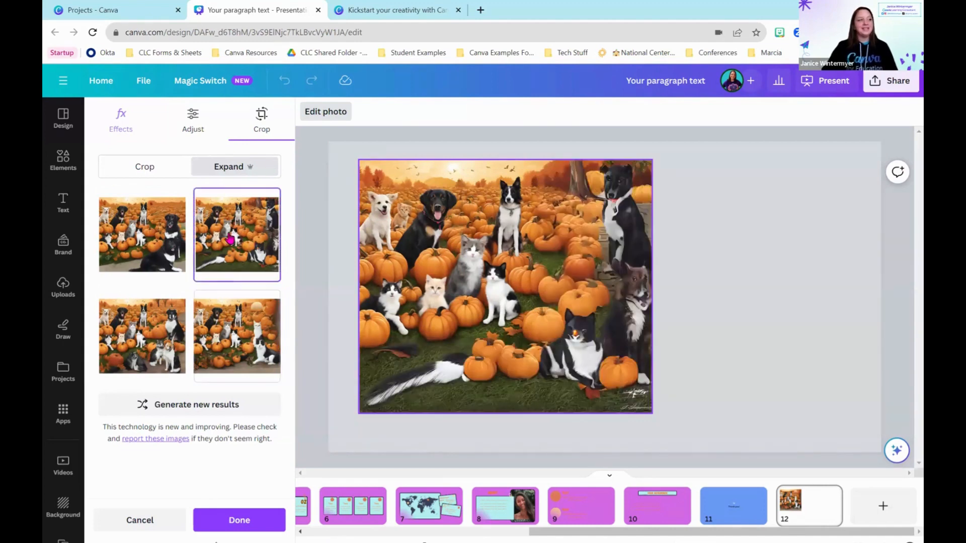
{"action": "left_click", "coordinate": [157, 249]}
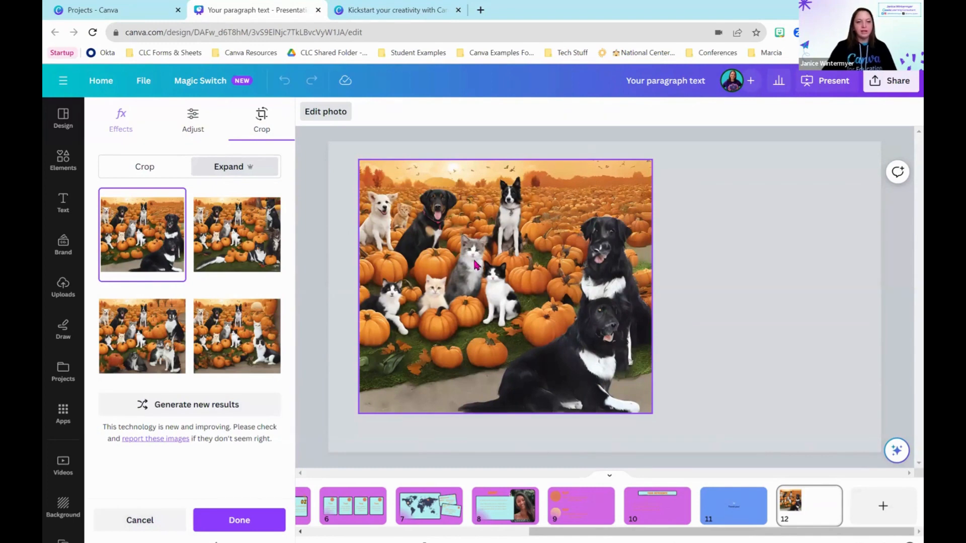
{"action": "left_click", "coordinate": [144, 525]}
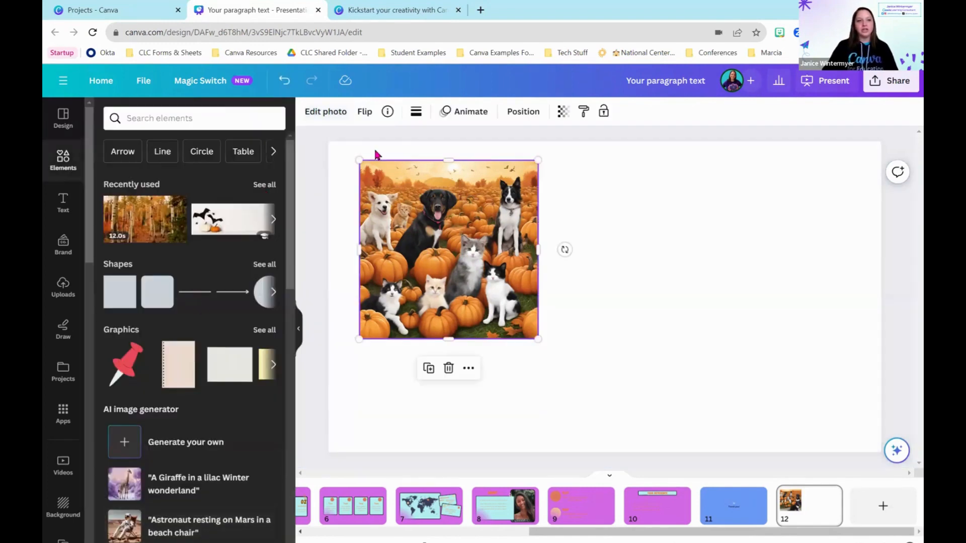
Step: Enlarge the pumpkin-patch image and brush over its lower-right black-and-white cat for Magic Edit with brush size 41, continuing to the edit description
{"action": "left_click", "coordinate": [322, 113]}
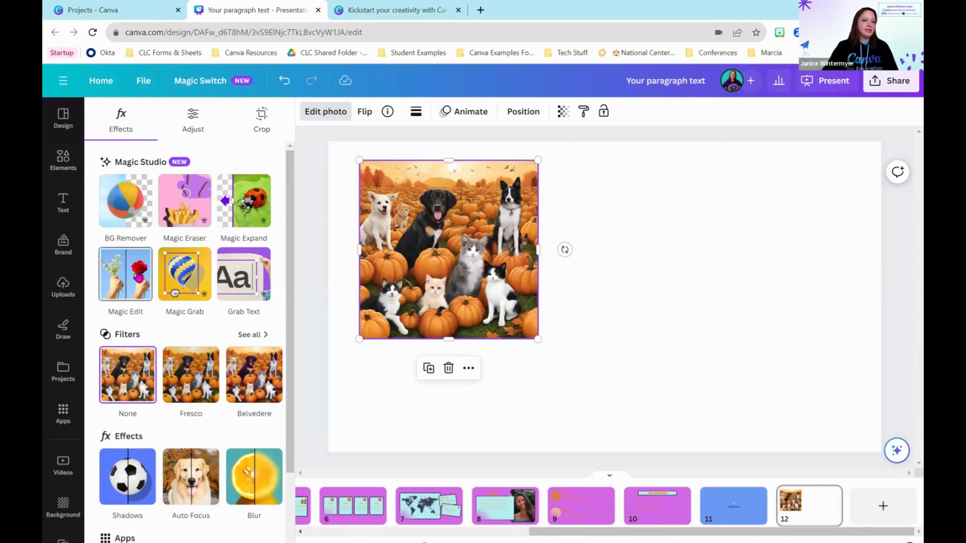
{"action": "left_click_drag", "start_coordinate": [538, 339], "coordinate": [584, 385]}
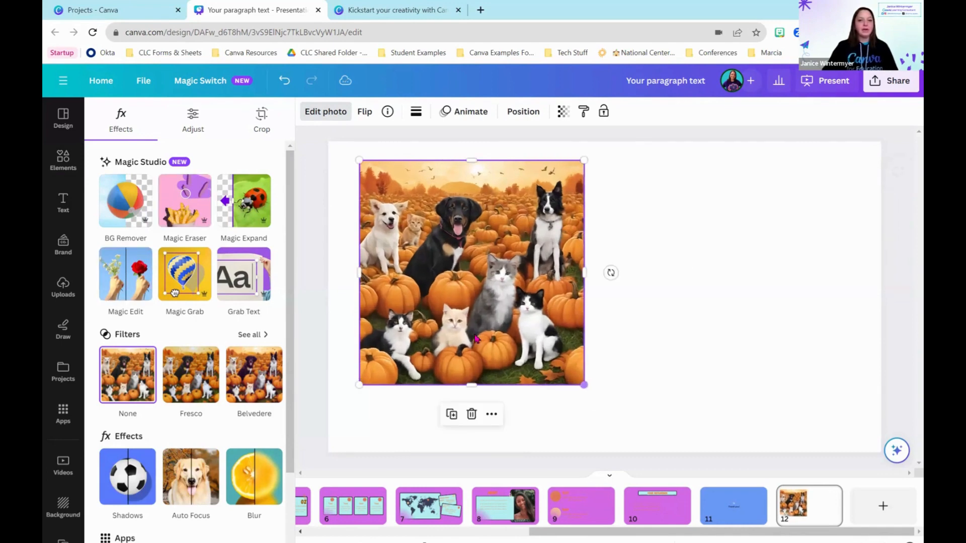
{"action": "left_click", "coordinate": [103, 284]}
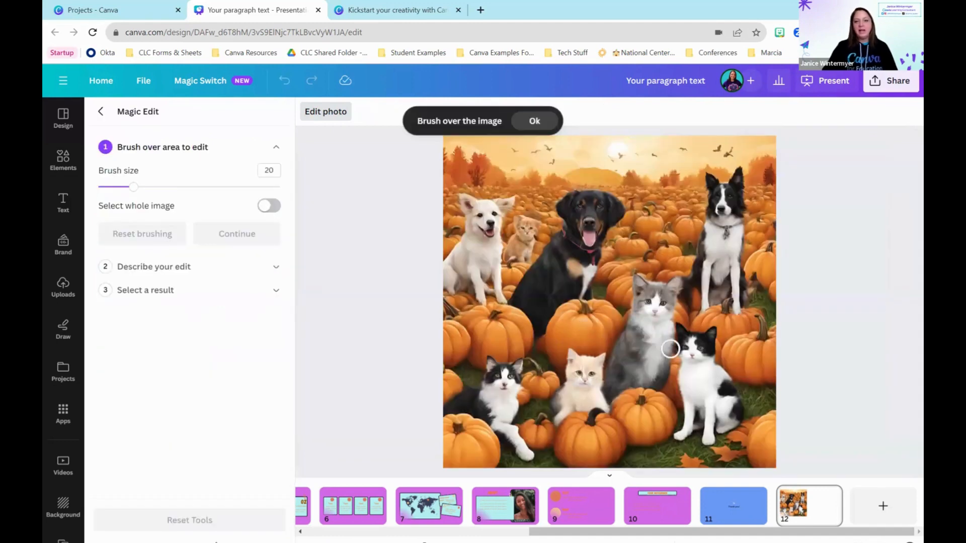
{"action": "left_click", "coordinate": [172, 187]}
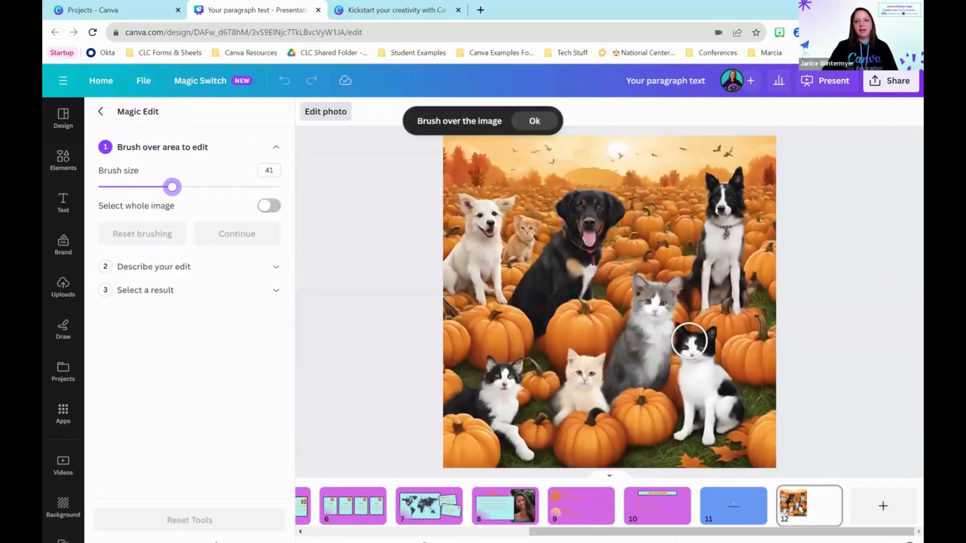
{"action": "mouse_move", "coordinate": [698, 344]}
{"action": "left_mouse_down"}
{"action": "mouse_move", "coordinate": [728, 408]}
{"action": "mouse_move", "coordinate": [706, 443]}
{"action": "mouse_move", "coordinate": [695, 443]}
{"action": "mouse_move", "coordinate": [684, 333]}
{"action": "mouse_move", "coordinate": [711, 416]}
{"action": "left_mouse_up"}
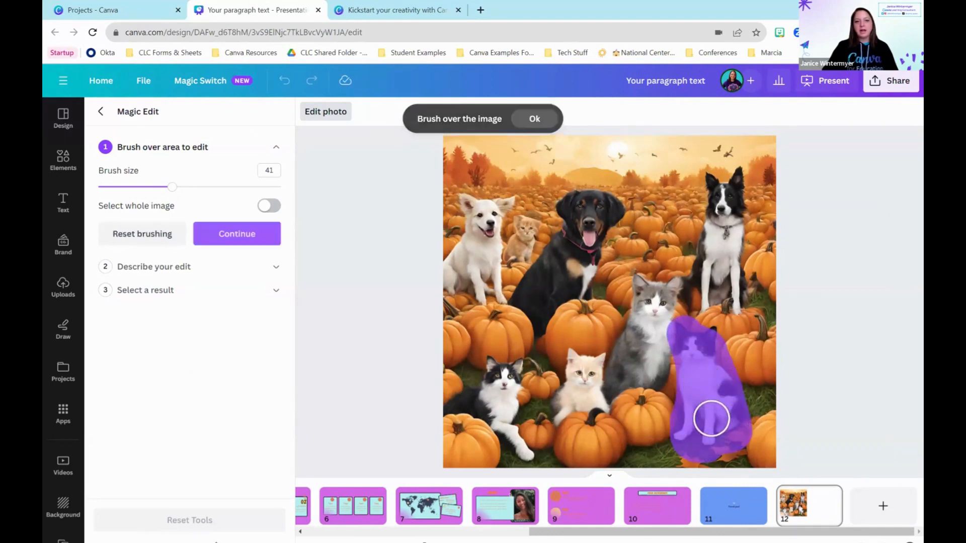
{"action": "left_click", "coordinate": [232, 237]}
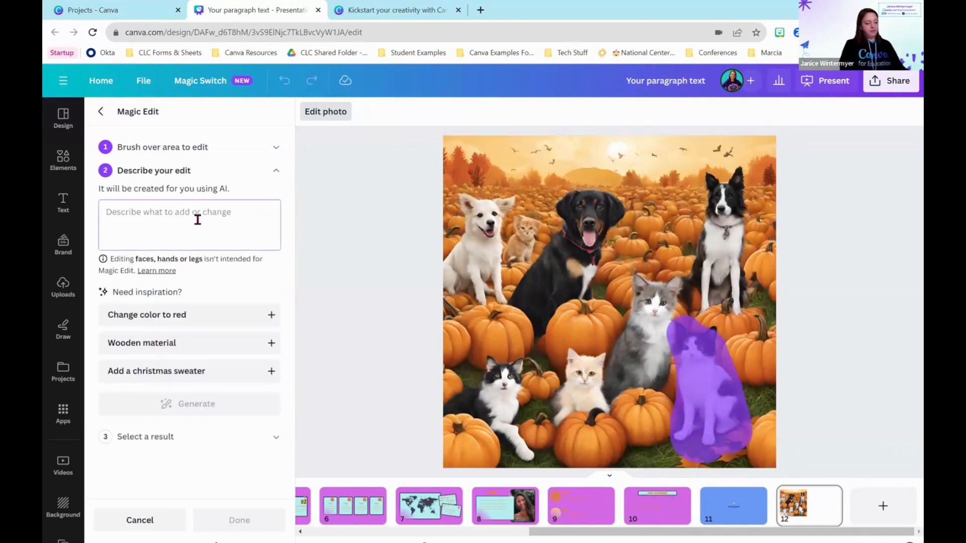
Step: Generate a Magic Edit of the brushed lower-right cat using the description "a bat with sunglasses"
{"action": "type", "text": "a"}
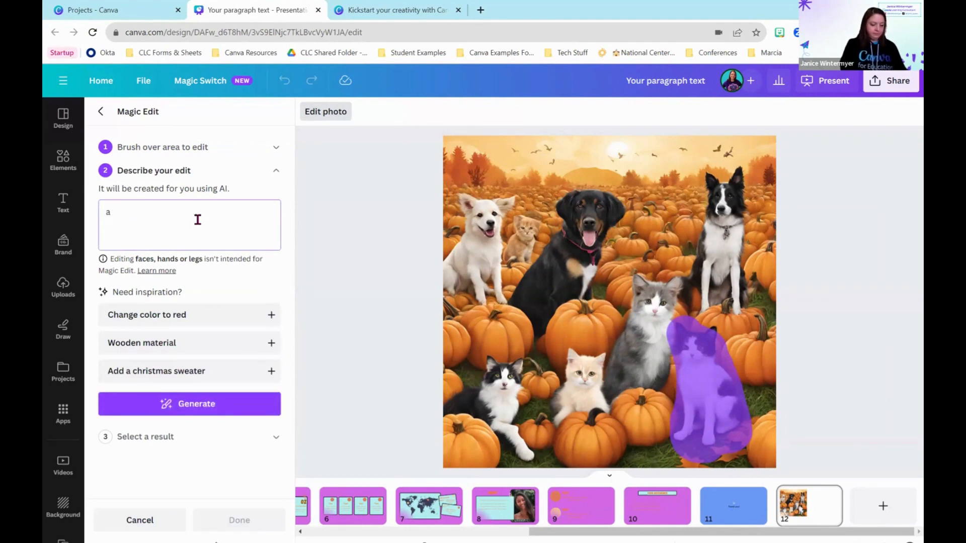
{"action": "type", "text": " halloween"}
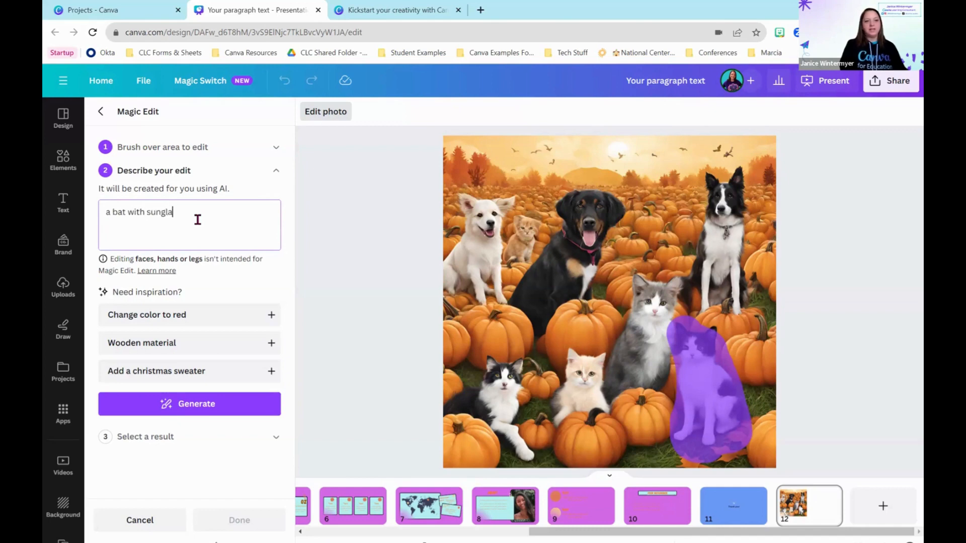
{"action": "left_click", "coordinate": [235, 412]}
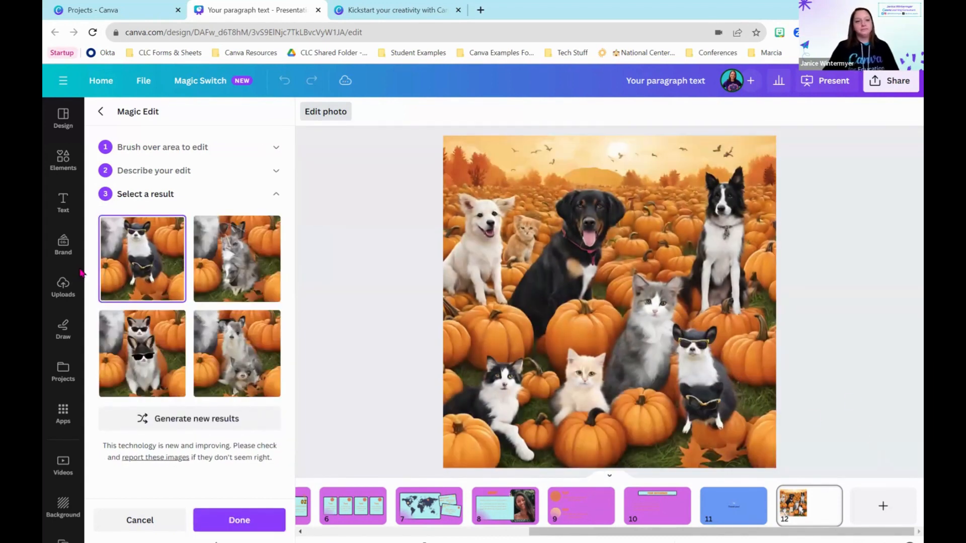
Step: Preview each of the four Magic Edit results on the pumpkin-patch image and cancel the edit
{"action": "left_click", "coordinate": [241, 274]}
{"action": "left_click", "coordinate": [230, 383]}
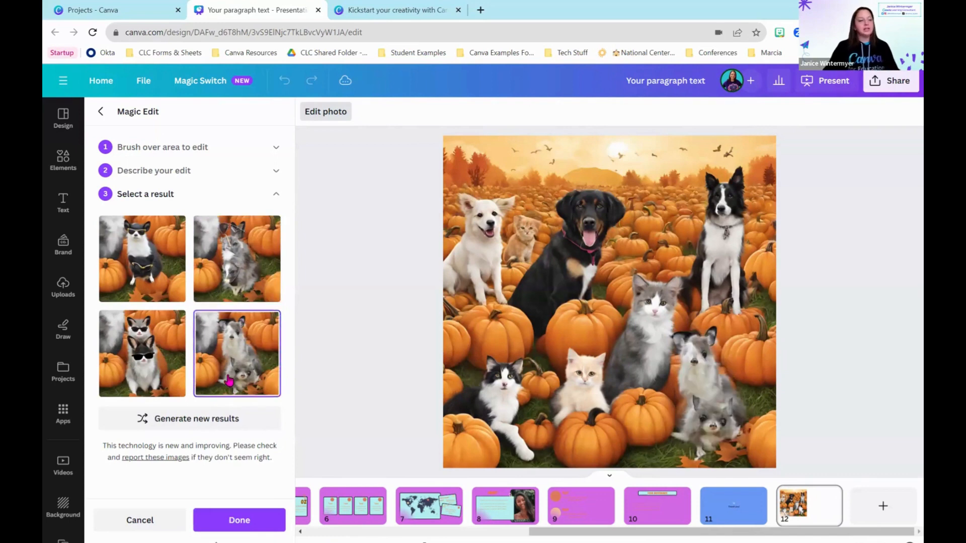
{"action": "left_click", "coordinate": [158, 352]}
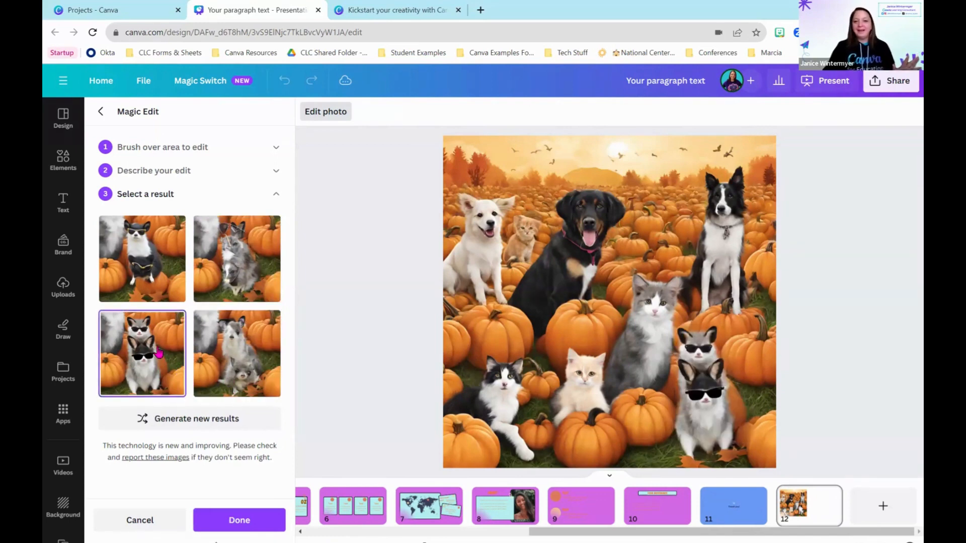
{"action": "left_click", "coordinate": [161, 261]}
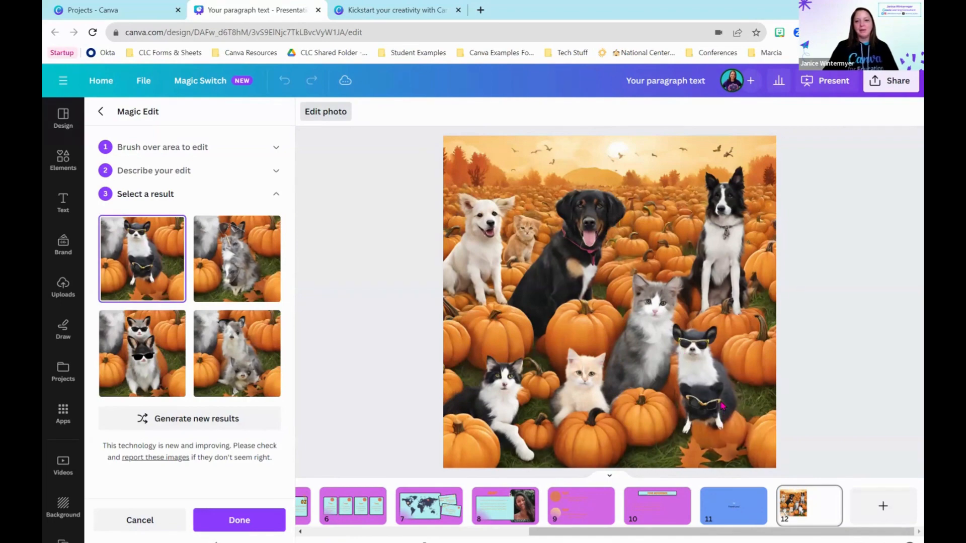
{"action": "left_click", "coordinate": [154, 523]}
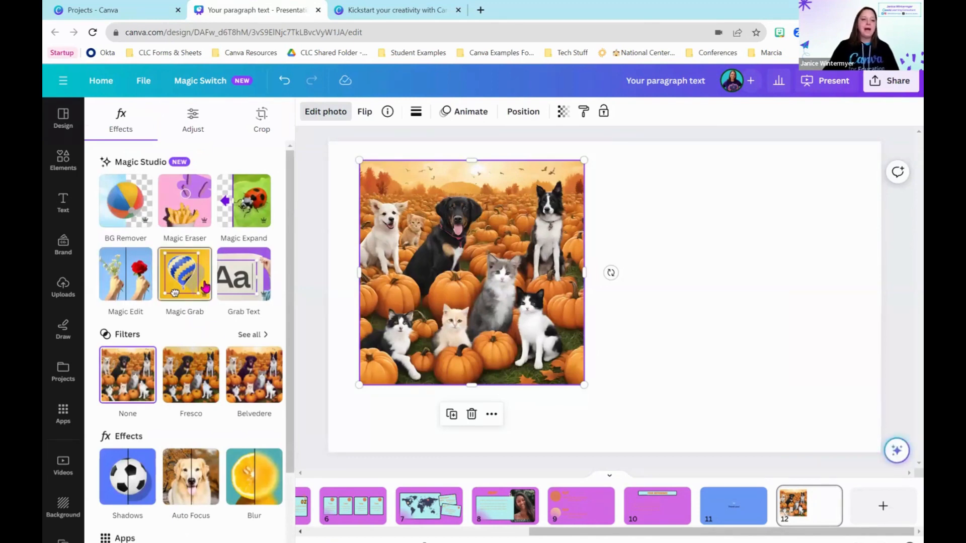
Step: Separate the animals and pumpkins from the pumpkin-patch image with Magic Grab and undo moving them away from the background
{"action": "left_click", "coordinate": [194, 290]}
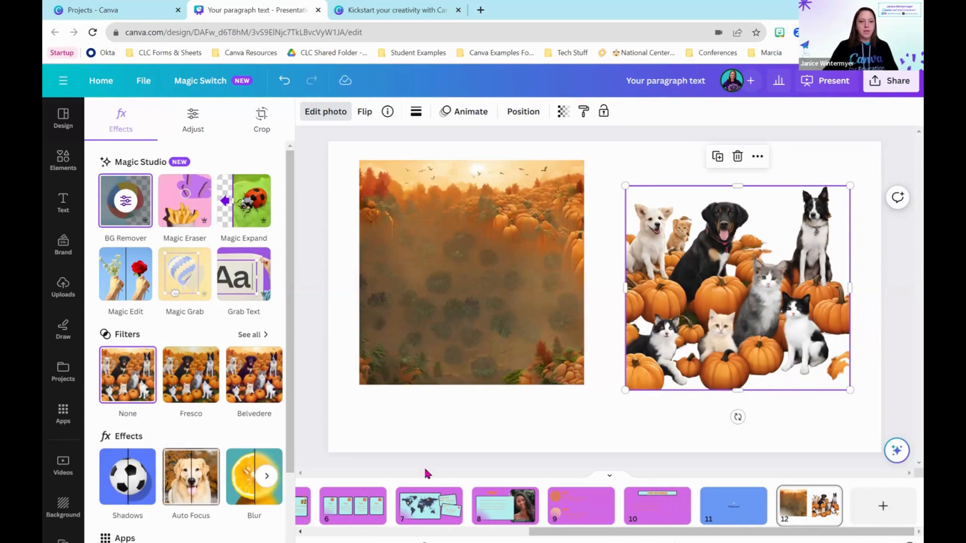
{"action": "key", "text": "ctrl+z"}
{"action": "left_click", "coordinate": [534, 409]}
Step: Reset the BG Remover edits on the grabbed cutout of animals and pumpkins
{"action": "left_click", "coordinate": [463, 302]}
{"action": "left_click", "coordinate": [313, 110]}
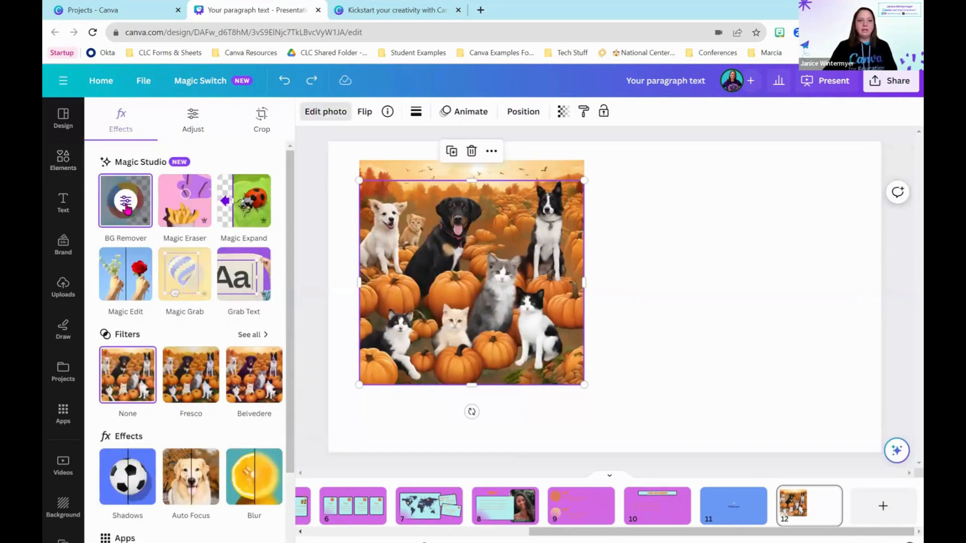
{"action": "left_click", "coordinate": [125, 200]}
{"action": "left_click", "coordinate": [101, 109]}
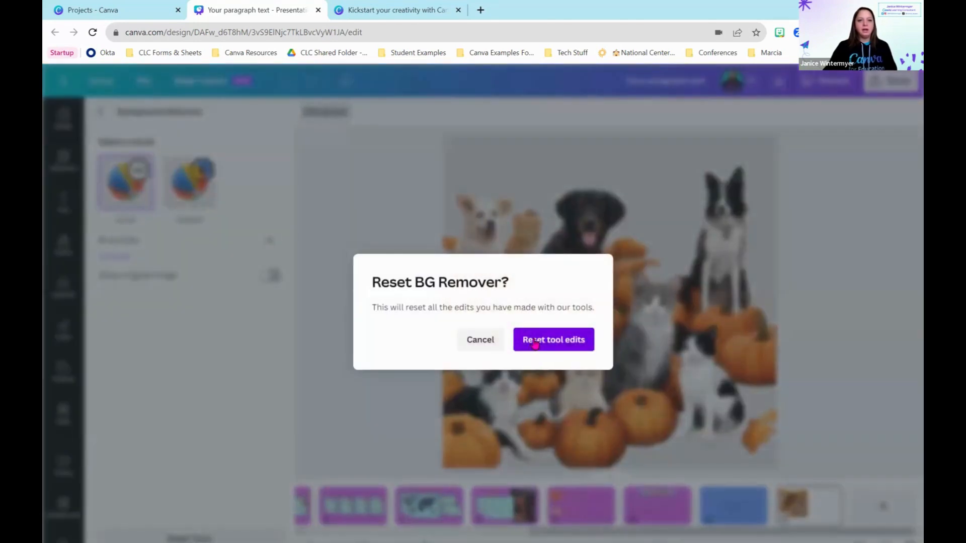
{"action": "left_click", "coordinate": [553, 340]}
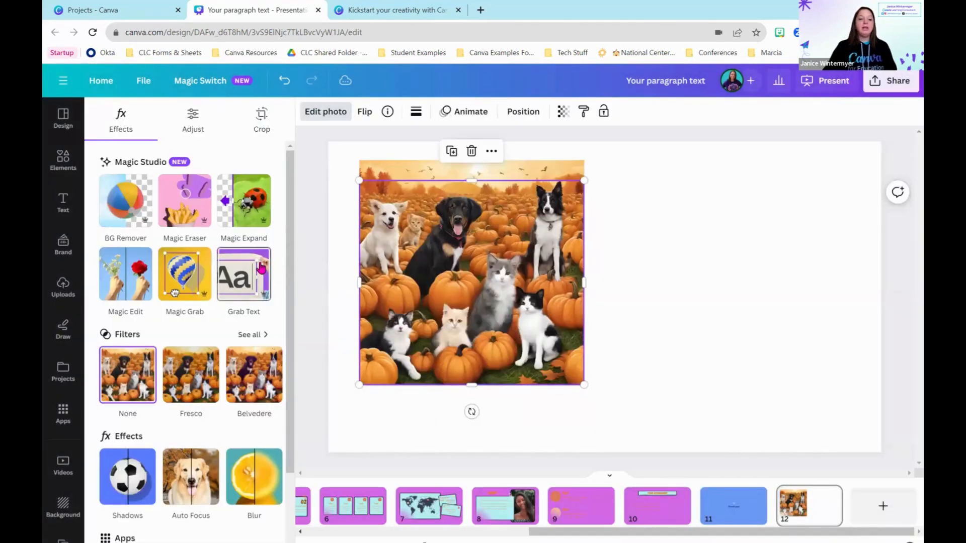
Step: Add the uploaded screenshot of the templates page with its category sidebar to slide 12
{"action": "left_click", "coordinate": [62, 160]}
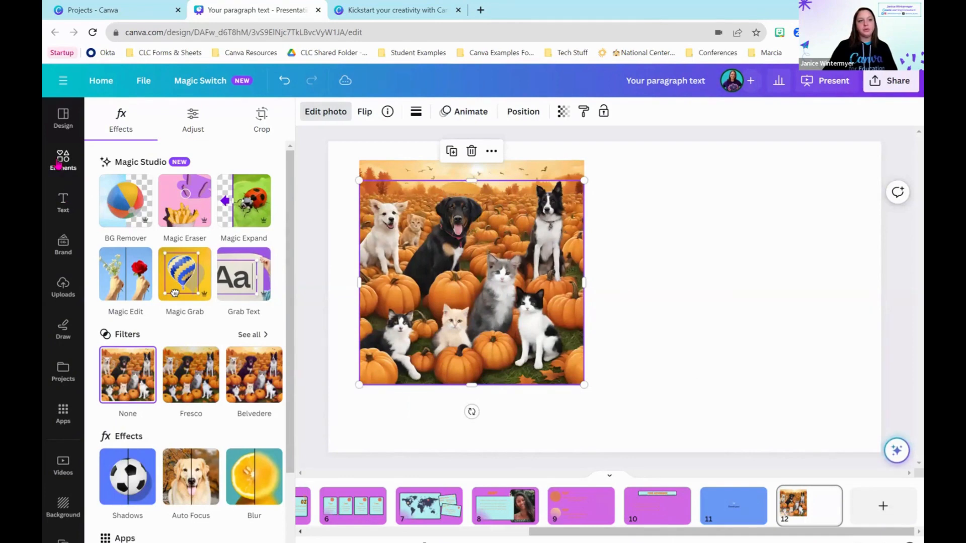
{"action": "left_click", "coordinate": [63, 287]}
{"action": "scroll", "coordinate": [171, 417], "scroll_direction": "down", "scroll_amount": 5}
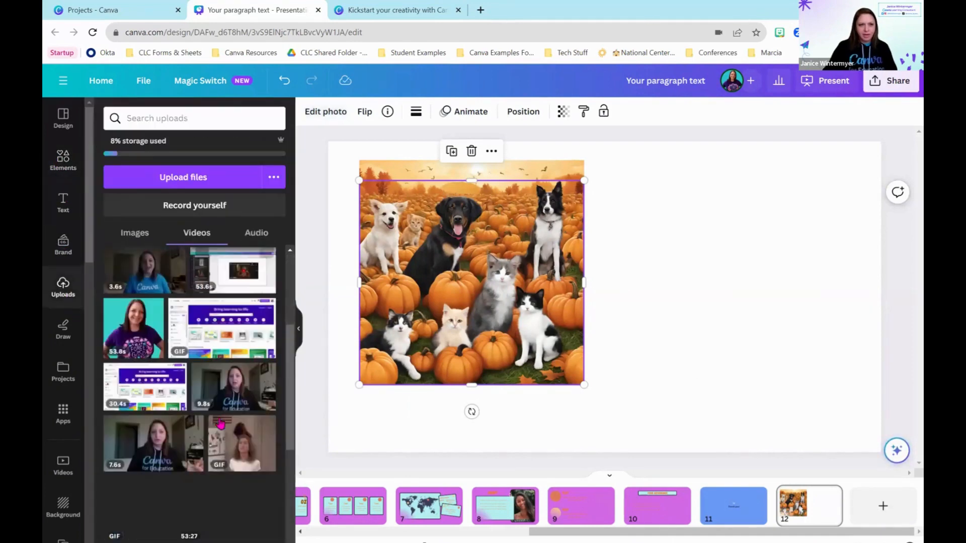
{"action": "left_click", "coordinate": [134, 233]}
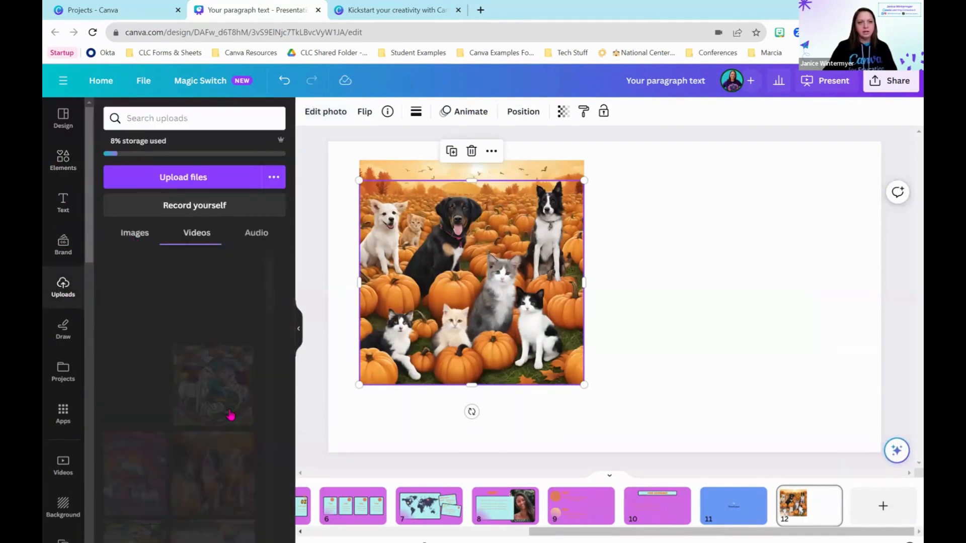
{"action": "scroll", "coordinate": [237, 421], "scroll_direction": "down", "scroll_amount": 4}
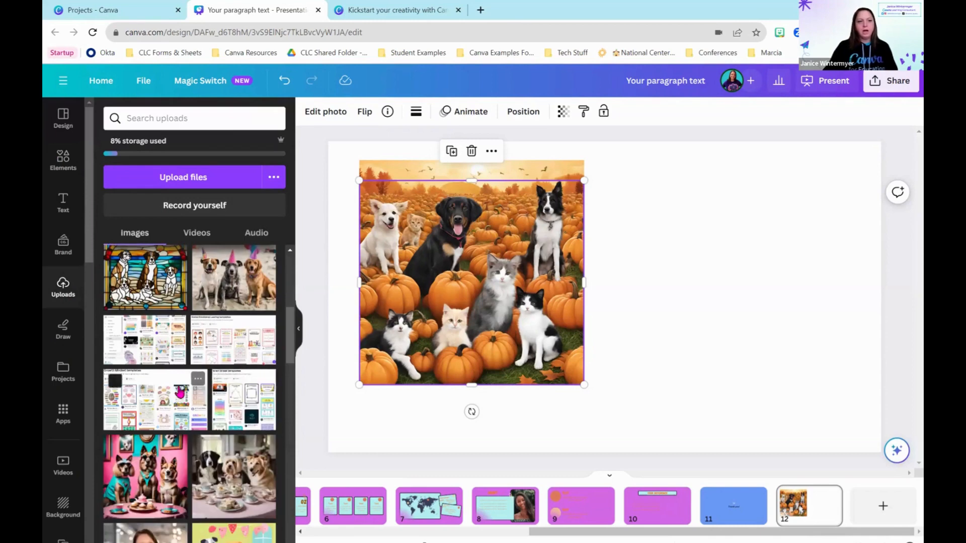
{"action": "left_click", "coordinate": [145, 340]}
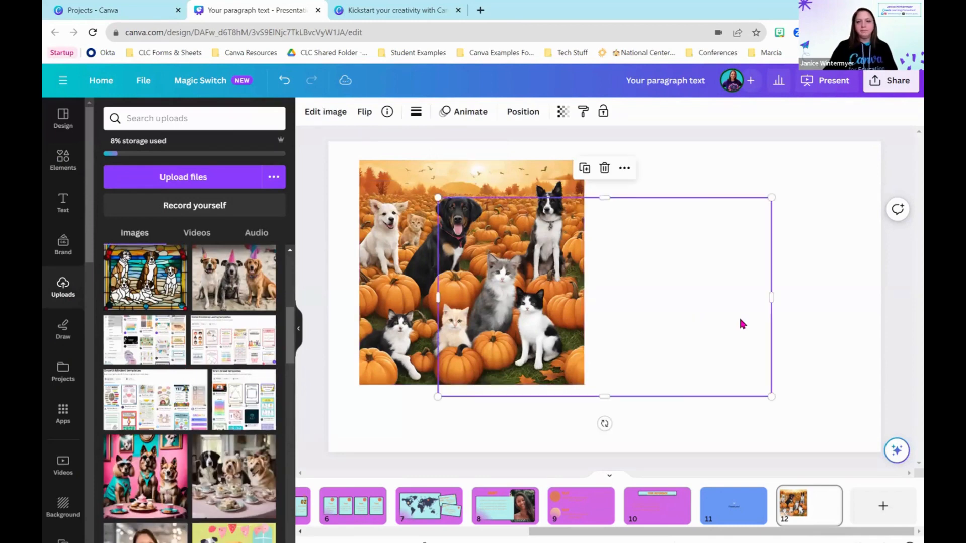
Step: Crop the screenshot to its template category sidebar, then enlarge and position it beside the pumpkin-patch image
{"action": "left_click_drag", "start_coordinate": [771, 297], "coordinate": [525, 295]}
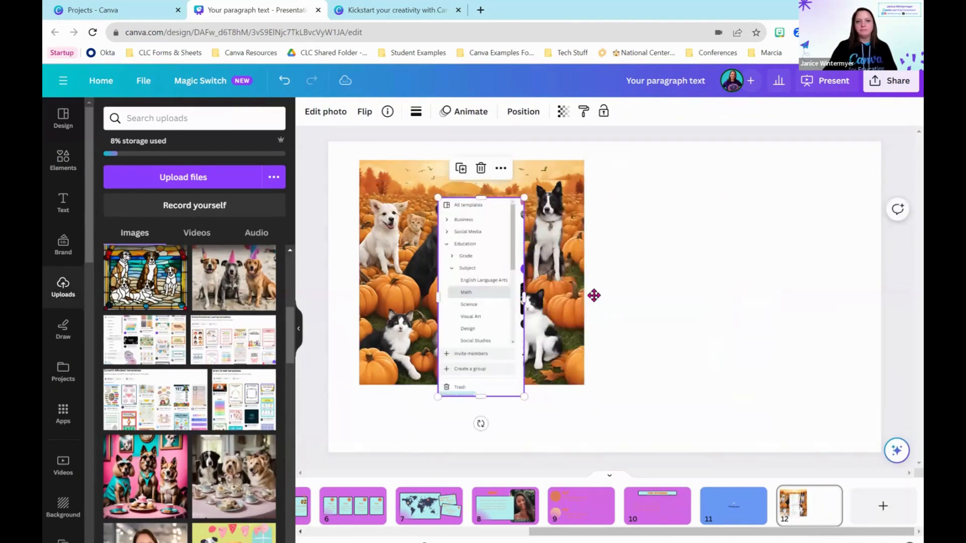
{"action": "left_click_drag", "start_coordinate": [457, 342], "coordinate": [698, 306]}
{"action": "left_click_drag", "start_coordinate": [728, 355], "coordinate": [589, 420]}
{"action": "left_click_drag", "start_coordinate": [673, 327], "coordinate": [735, 317]}
Step: Apply Grab Text to the cropped screenshot and select individual extracted texts such as BUSINESS, SOCIAL MEDIA and GRADE
{"action": "left_click", "coordinate": [337, 114]}
{"action": "left_click", "coordinate": [257, 286]}
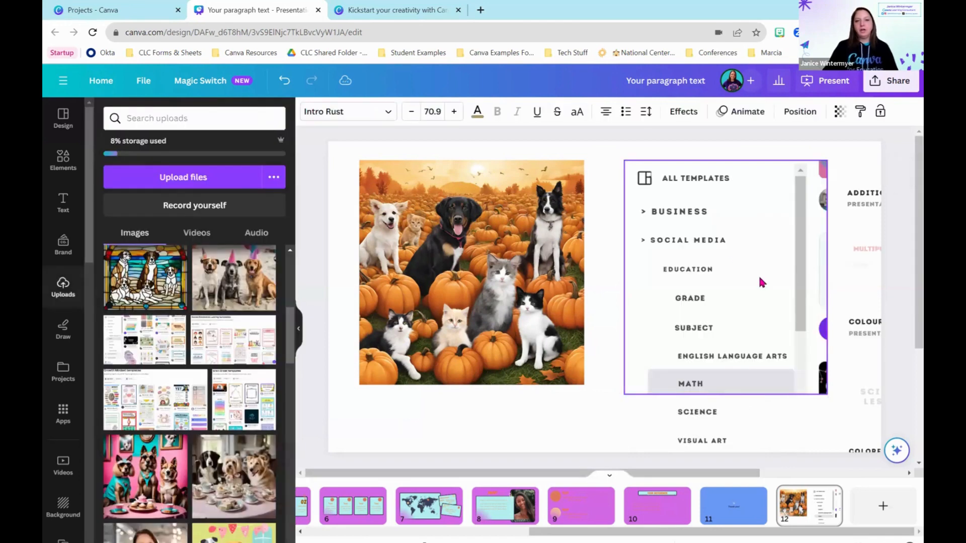
{"action": "left_click", "coordinate": [709, 180]}
{"action": "left_click", "coordinate": [674, 211]}
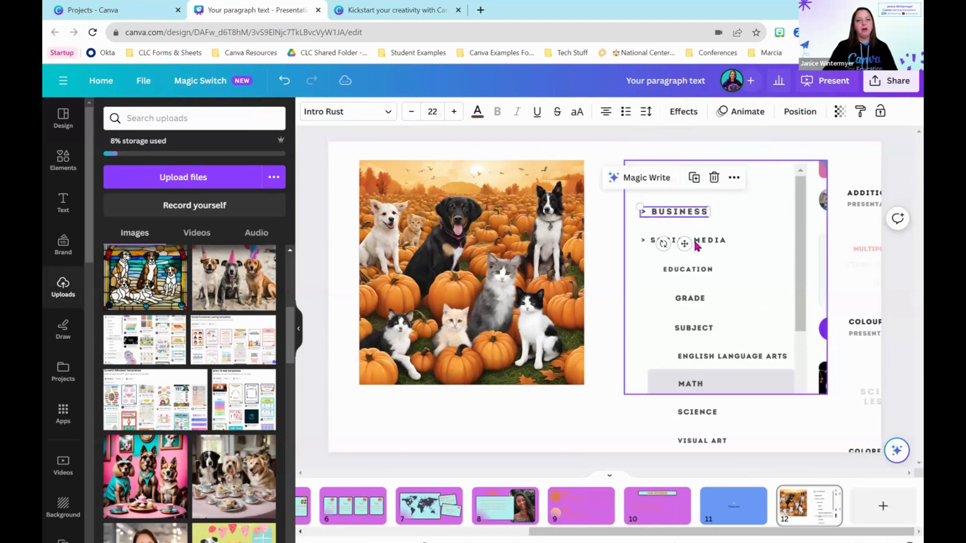
{"action": "left_click", "coordinate": [669, 240]}
{"action": "left_click", "coordinate": [692, 299]}
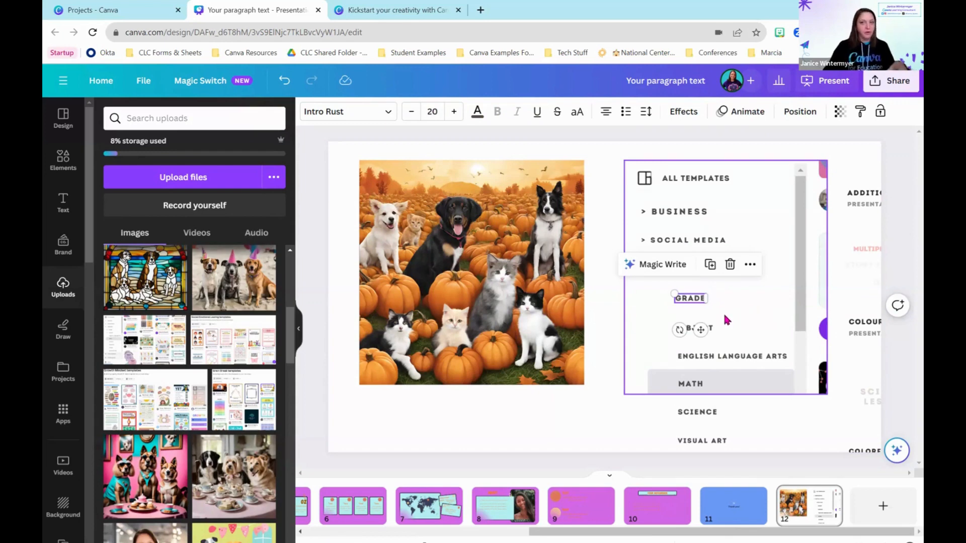
Step: Select the screenshot together with its extracted text boxes and delete them from slide 12
{"action": "left_click_drag", "start_coordinate": [625, 149], "coordinate": [884, 458]}
{"action": "left_click_drag", "start_coordinate": [764, 352], "coordinate": [833, 392]}
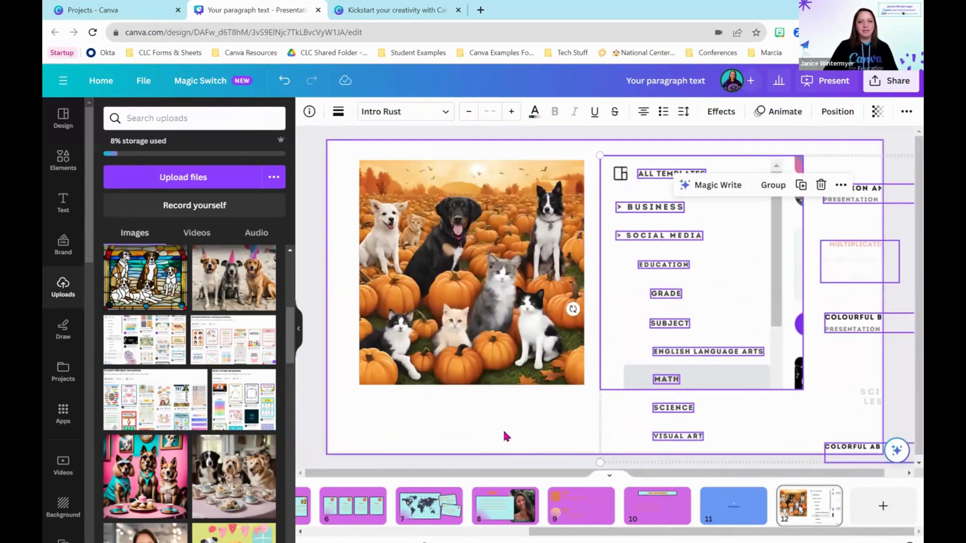
{"action": "key", "text": "Delete"}
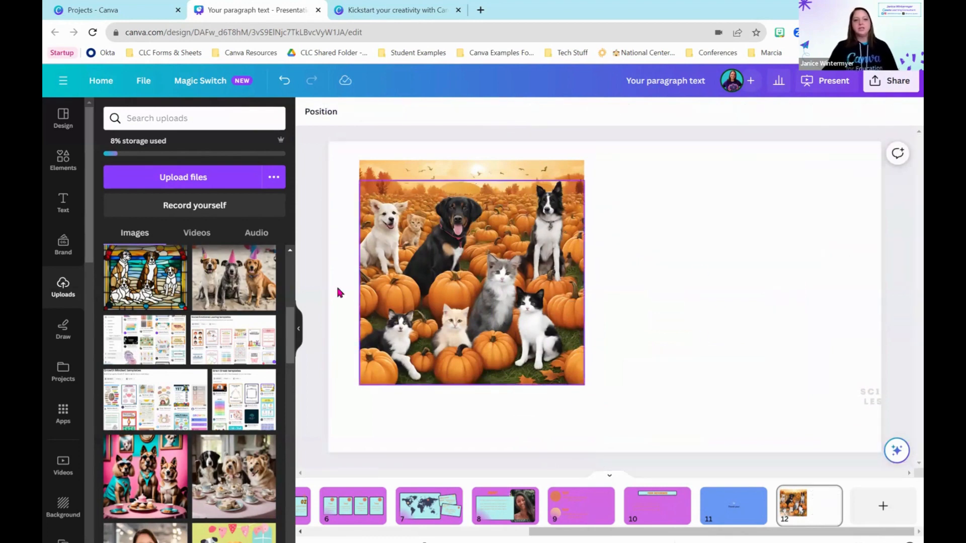
Step: View the recommended quick actions for the slide, including Magic Write, and close the list
{"action": "left_click", "coordinate": [440, 314]}
{"action": "left_click", "coordinate": [748, 274]}
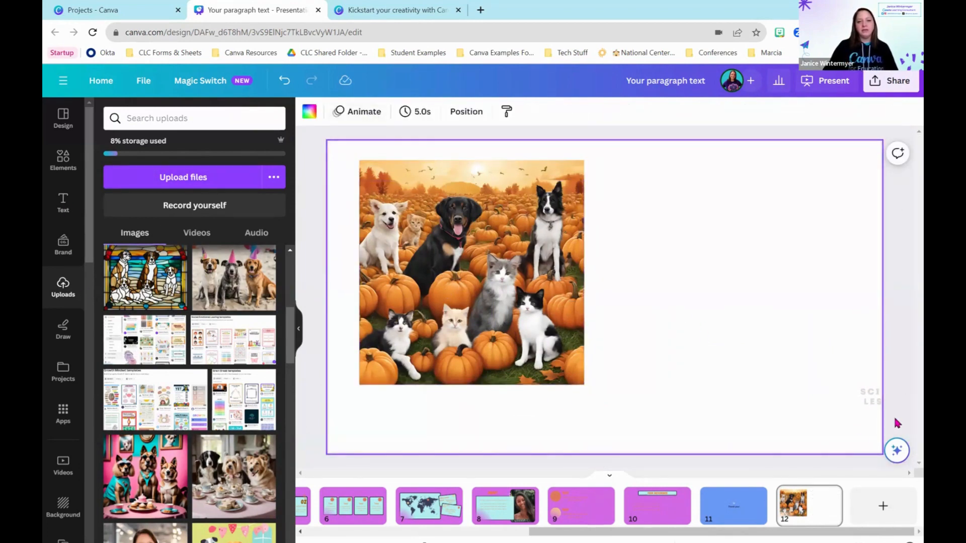
{"action": "left_click", "coordinate": [897, 450]}
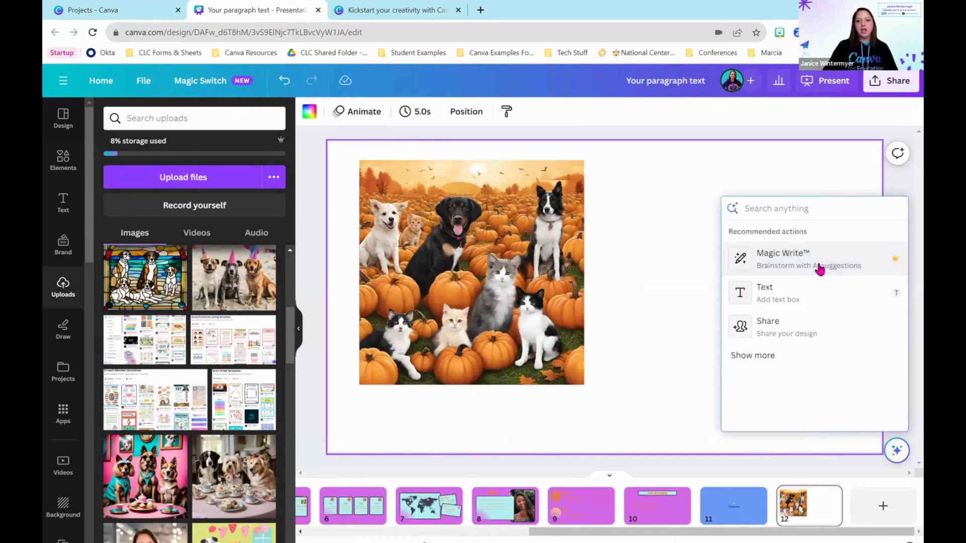
{"action": "left_click", "coordinate": [660, 245]}
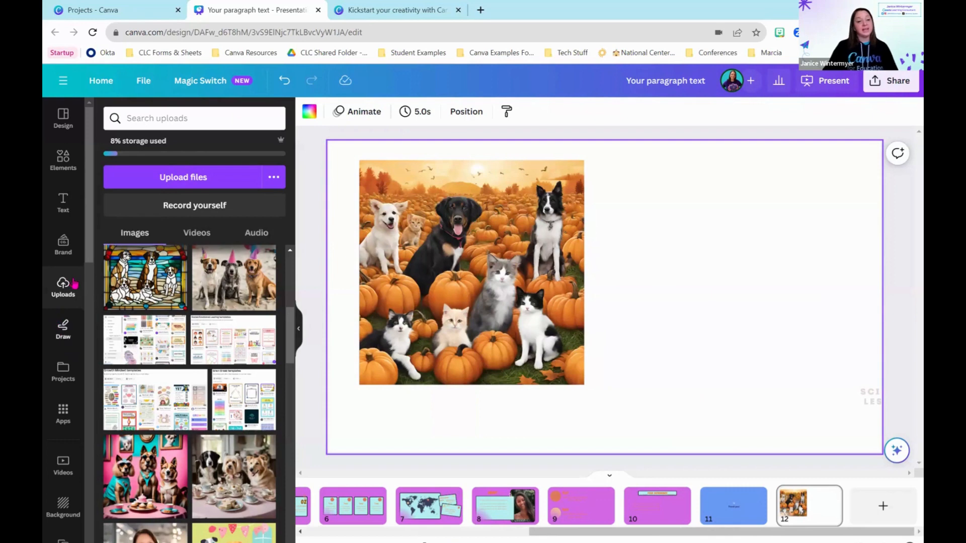
Step: Transform the presentation into a Doc through Magic Switch using the All text format, and open the Doc
{"action": "left_click", "coordinate": [211, 84]}
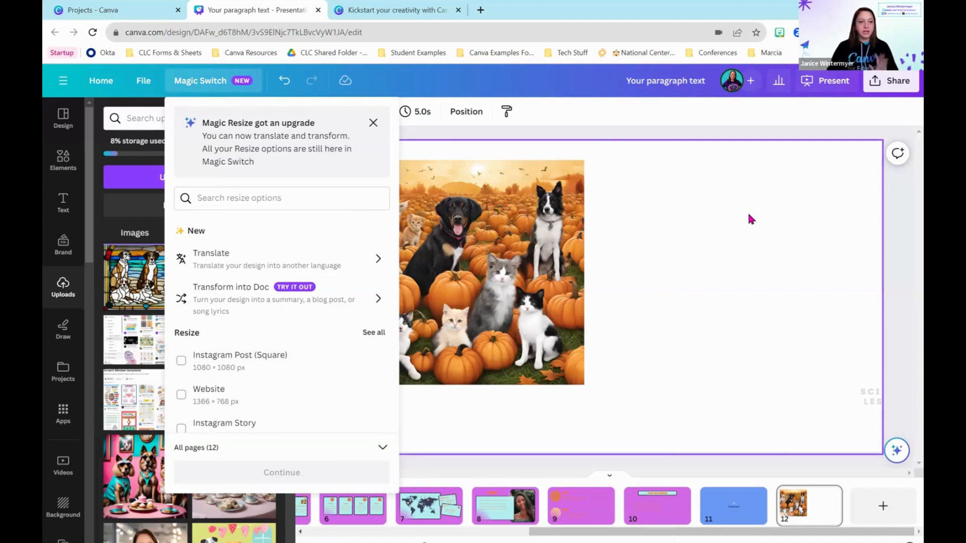
{"action": "scroll", "coordinate": [281, 376], "scroll_direction": "down", "scroll_amount": 4}
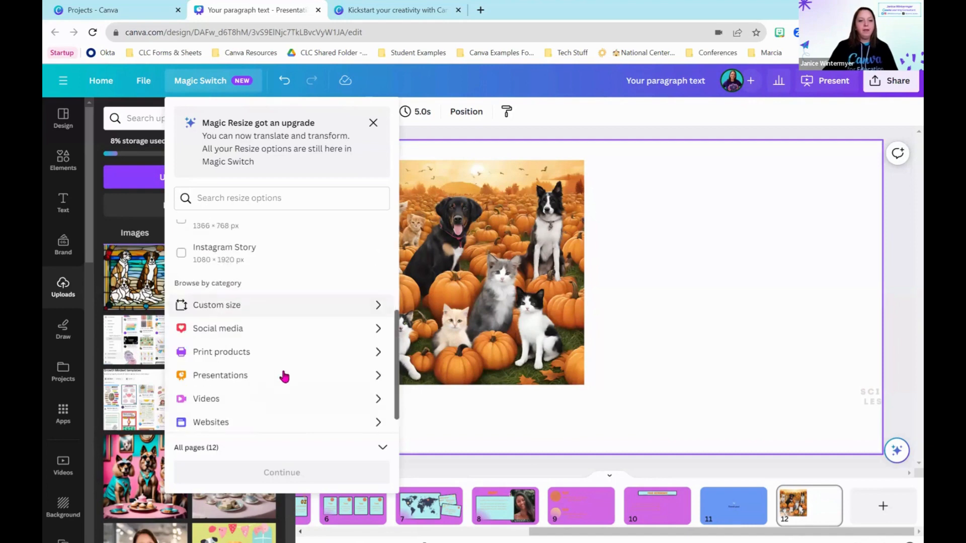
{"action": "scroll", "coordinate": [293, 384], "scroll_direction": "up", "scroll_amount": 4}
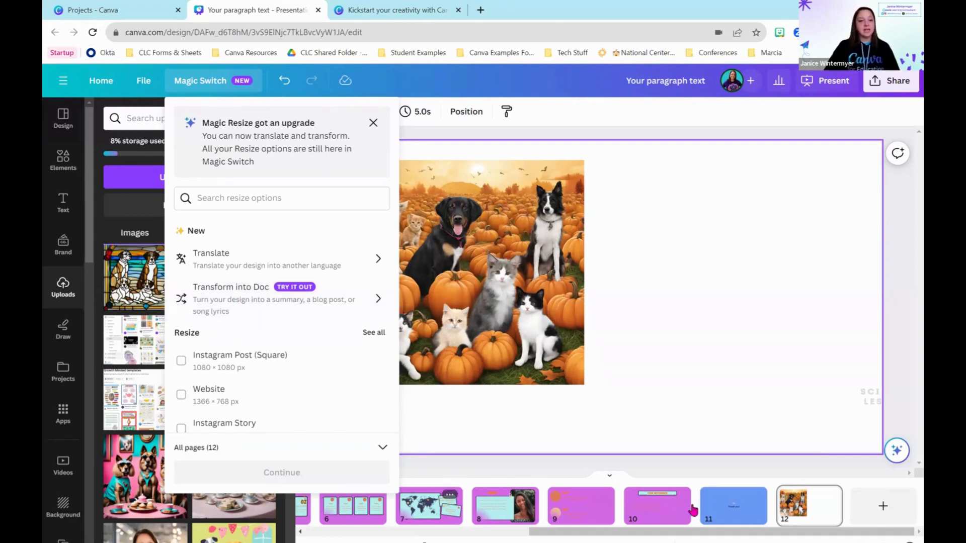
{"action": "left_click", "coordinate": [238, 308]}
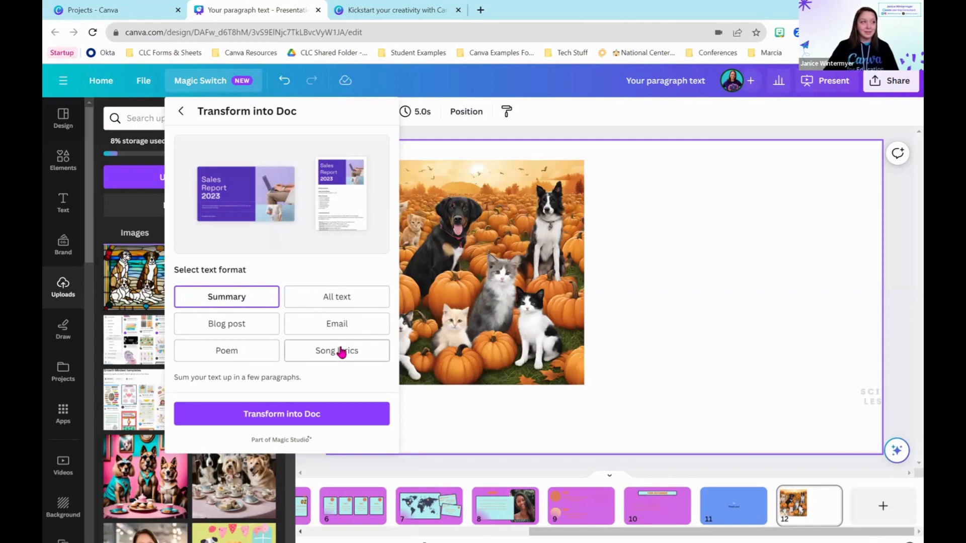
{"action": "left_click", "coordinate": [341, 300]}
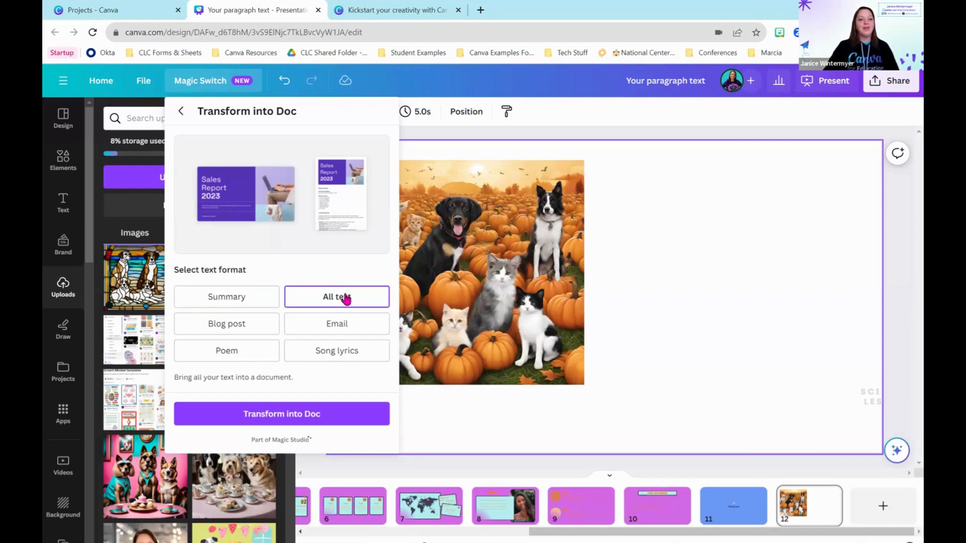
{"action": "left_click", "coordinate": [299, 417]}
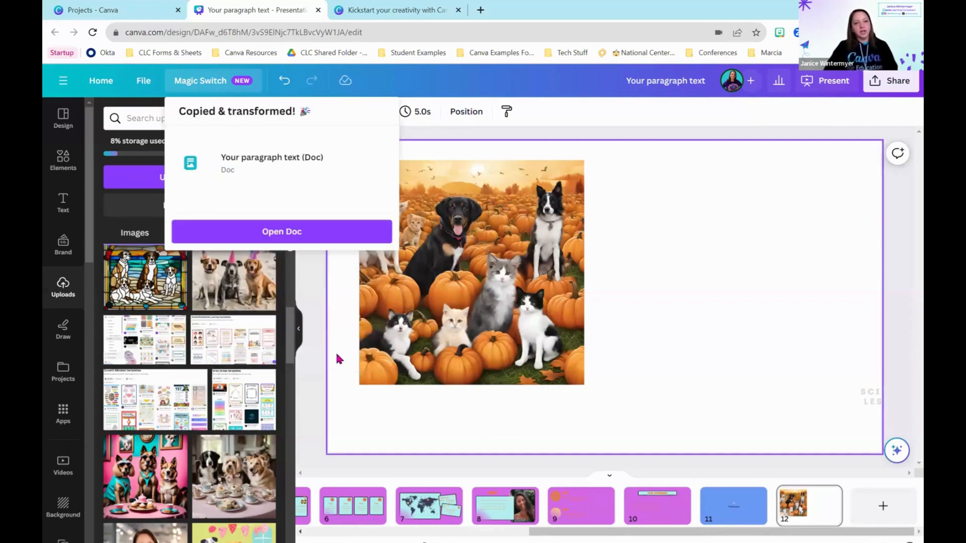
{"action": "left_click", "coordinate": [285, 235]}
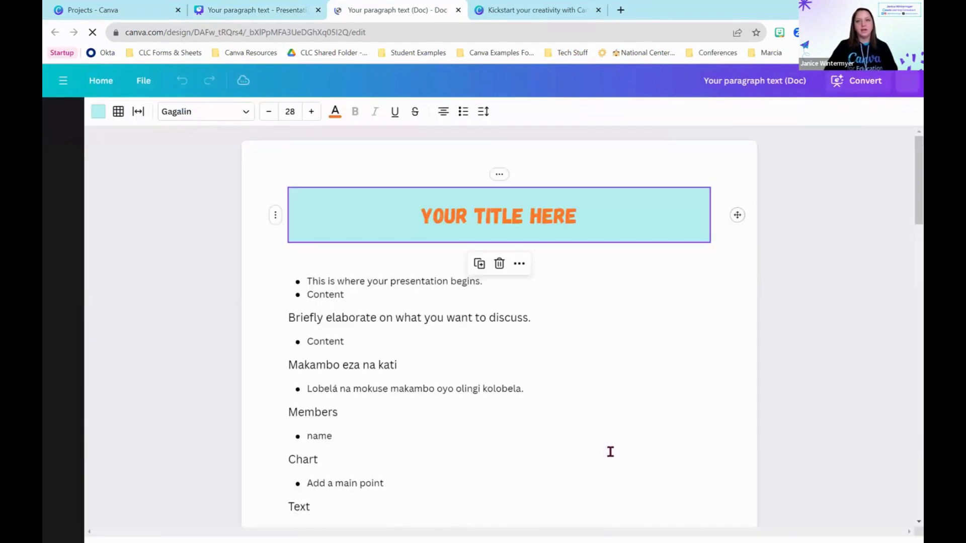
Step: Review the transformed Doc's headings and bullet text down to its end and return to the title
{"action": "scroll", "coordinate": [612, 466], "scroll_direction": "down", "scroll_amount": 5}
{"action": "scroll", "coordinate": [612, 469], "scroll_direction": "down", "scroll_amount": 20}
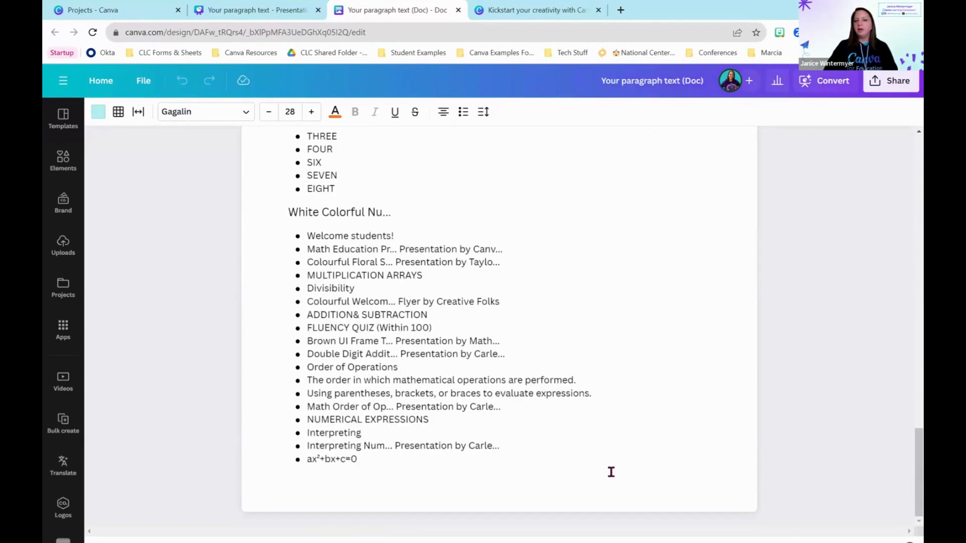
{"action": "scroll", "coordinate": [609, 470], "scroll_direction": "up", "scroll_amount": 15}
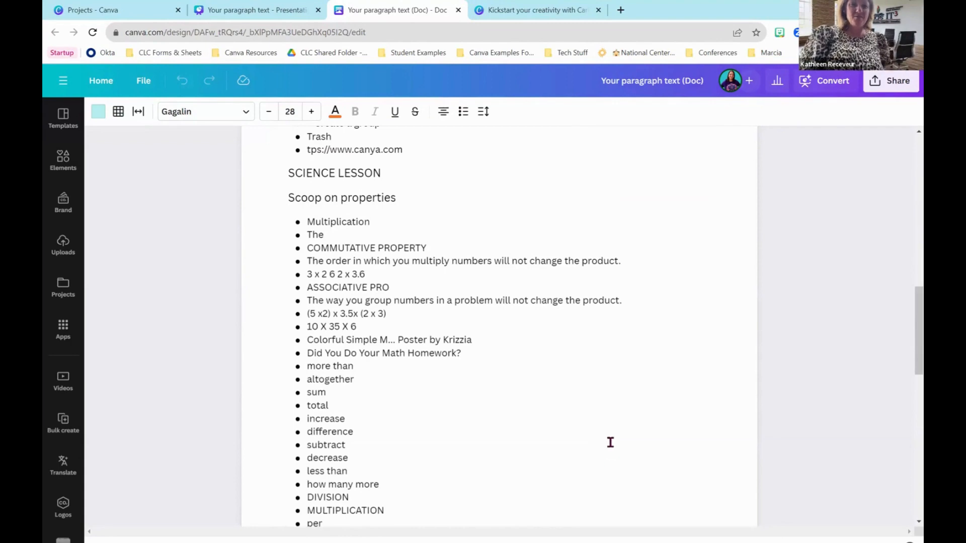
{"action": "scroll", "coordinate": [611, 442], "scroll_direction": "up", "scroll_amount": 15}
{"action": "scroll", "coordinate": [615, 443], "scroll_direction": "up", "scroll_amount": 2}
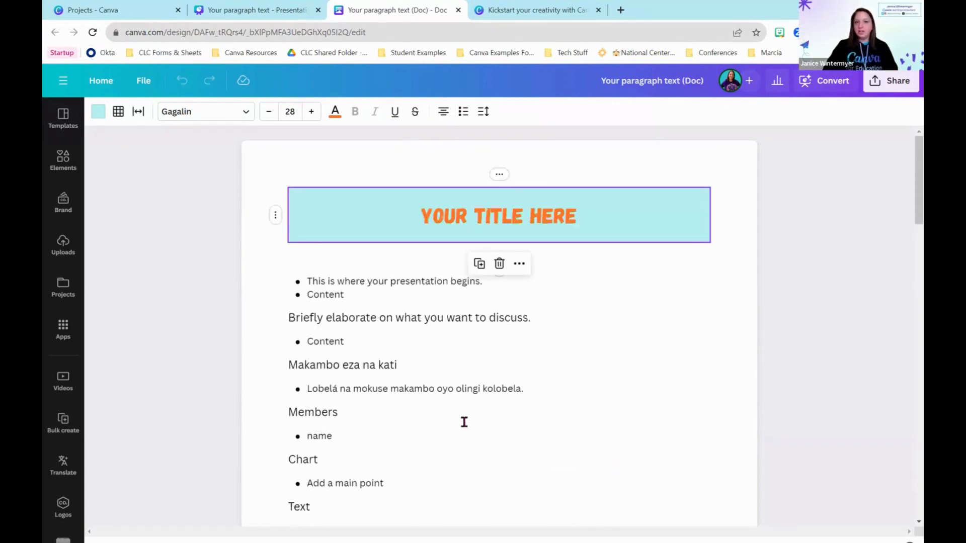
Step: Skim the transformed Doc once more from its title through the lesson sections to the last bullet list
{"action": "scroll", "coordinate": [405, 250], "scroll_direction": "down", "scroll_amount": 1}
{"action": "scroll", "coordinate": [432, 355], "scroll_direction": "down", "scroll_amount": 2}
{"action": "scroll", "coordinate": [432, 361], "scroll_direction": "down", "scroll_amount": 1}
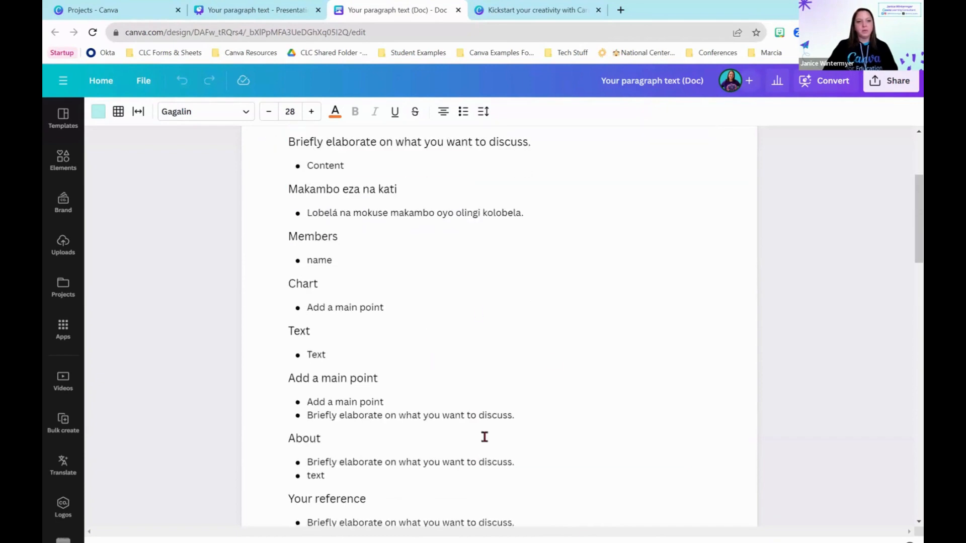
{"action": "scroll", "coordinate": [601, 513], "scroll_direction": "down", "scroll_amount": 4}
{"action": "scroll", "coordinate": [589, 434], "scroll_direction": "down", "scroll_amount": 6}
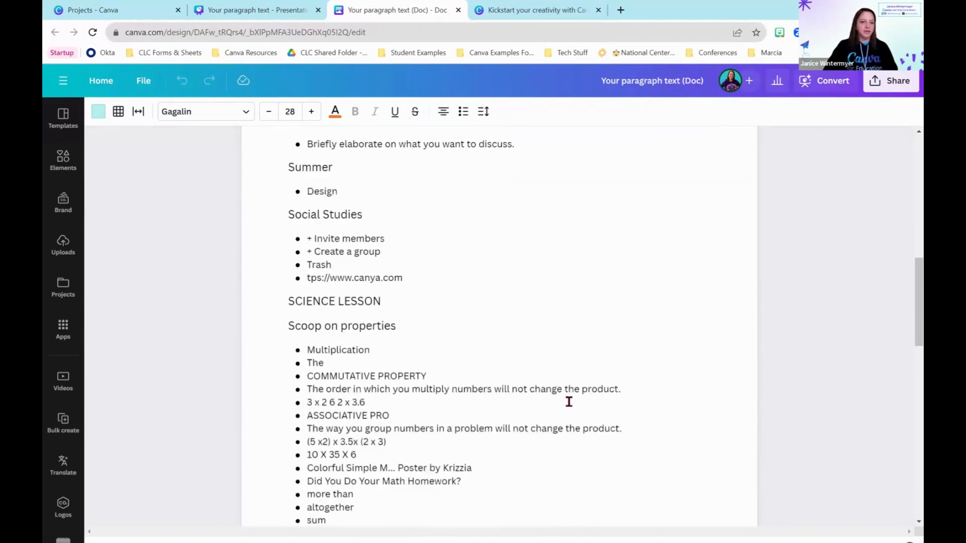
{"action": "scroll", "coordinate": [586, 402], "scroll_direction": "down", "scroll_amount": 4}
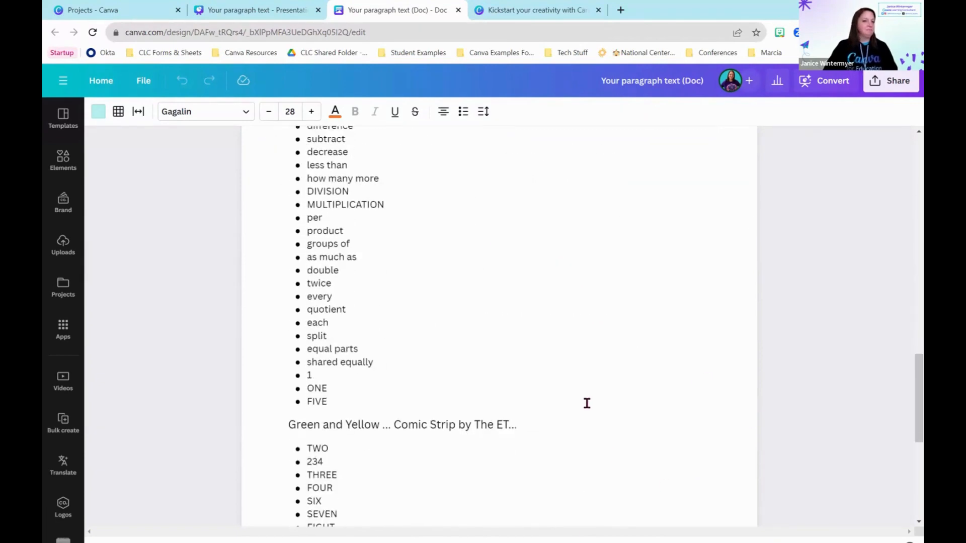
{"action": "scroll", "coordinate": [442, 417], "scroll_direction": "down", "scroll_amount": 4}
{"action": "scroll", "coordinate": [440, 435], "scroll_direction": "down", "scroll_amount": 2}
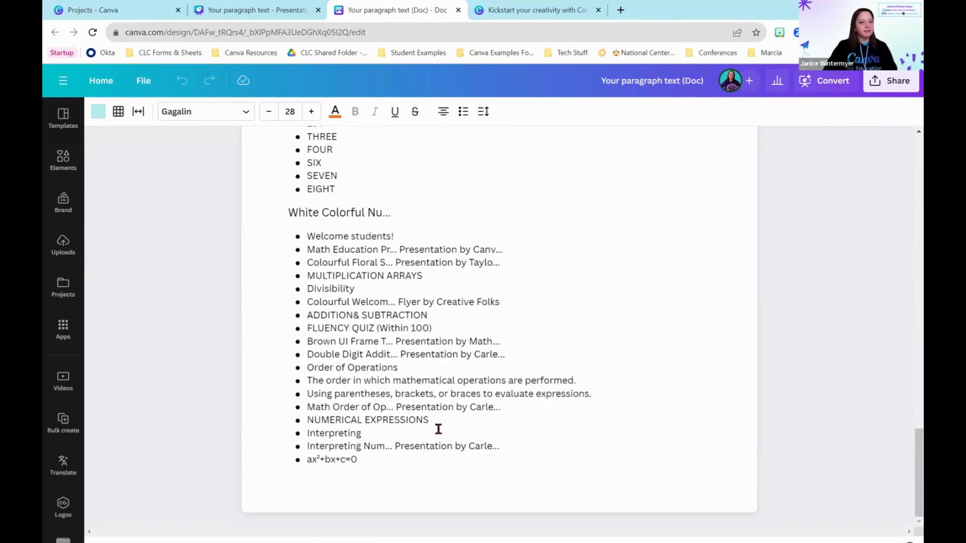
Step: Return to the original presentation and dismiss the Magic Switch result over slide 12
{"action": "left_click", "coordinate": [256, 18]}
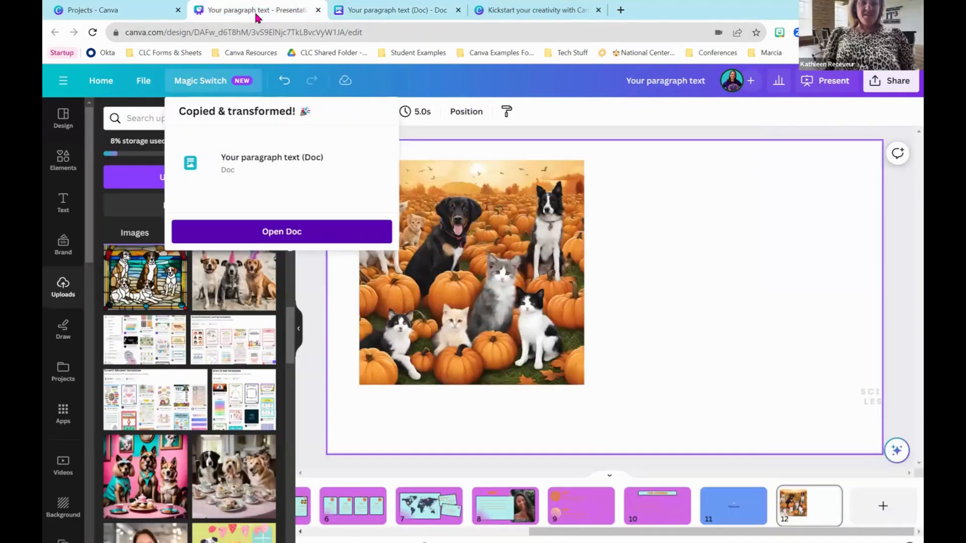
{"action": "left_click", "coordinate": [687, 272]}
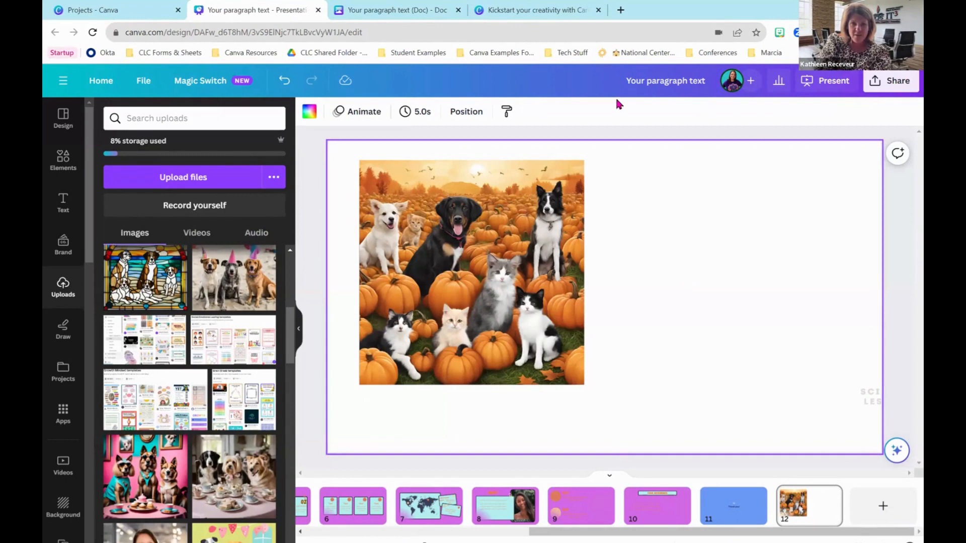
Step: Open the bookmarked Canva for Education Teacher Resources page in a new browser tab and view its introduction
{"action": "left_click", "coordinate": [626, 10]}
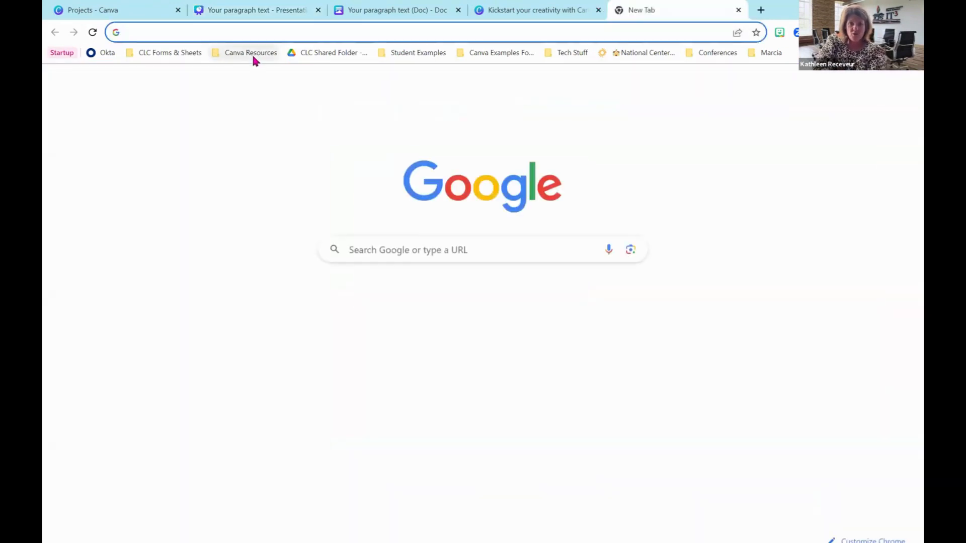
{"action": "left_click", "coordinate": [251, 53]}
{"action": "key", "text": "Escape"}
{"action": "left_click", "coordinate": [253, 79]}
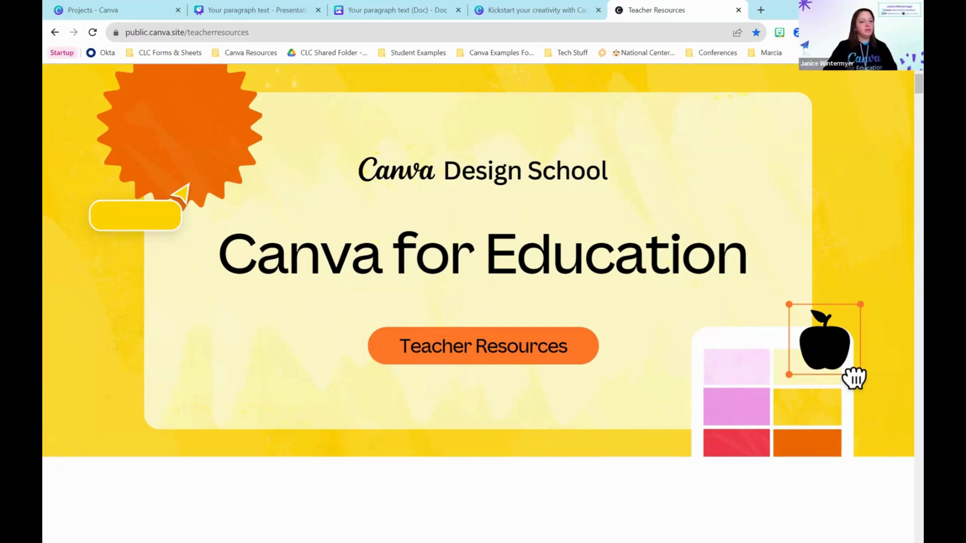
{"action": "scroll", "coordinate": [625, 335], "scroll_direction": "down", "scroll_amount": 10}
{"action": "scroll", "coordinate": [71, 96], "scroll_direction": "up", "scroll_amount": 5}
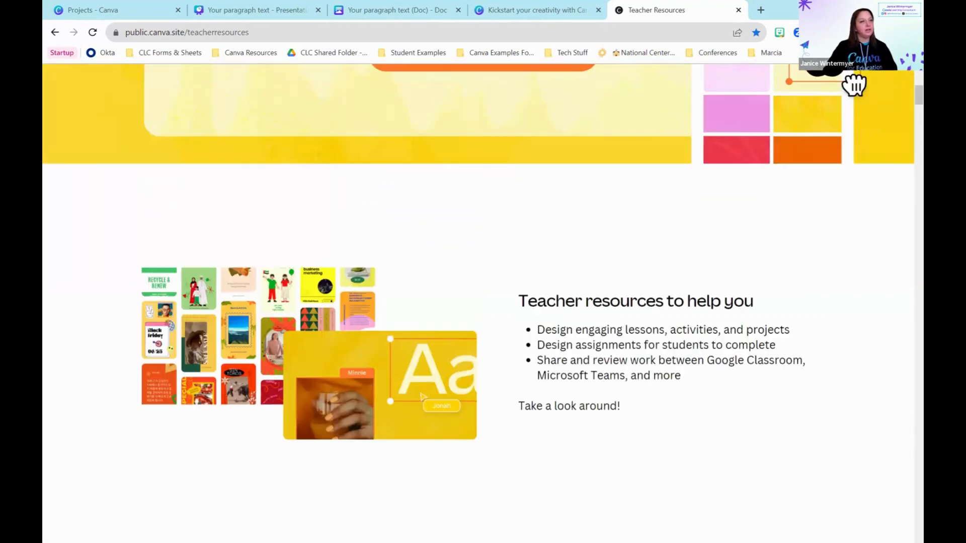